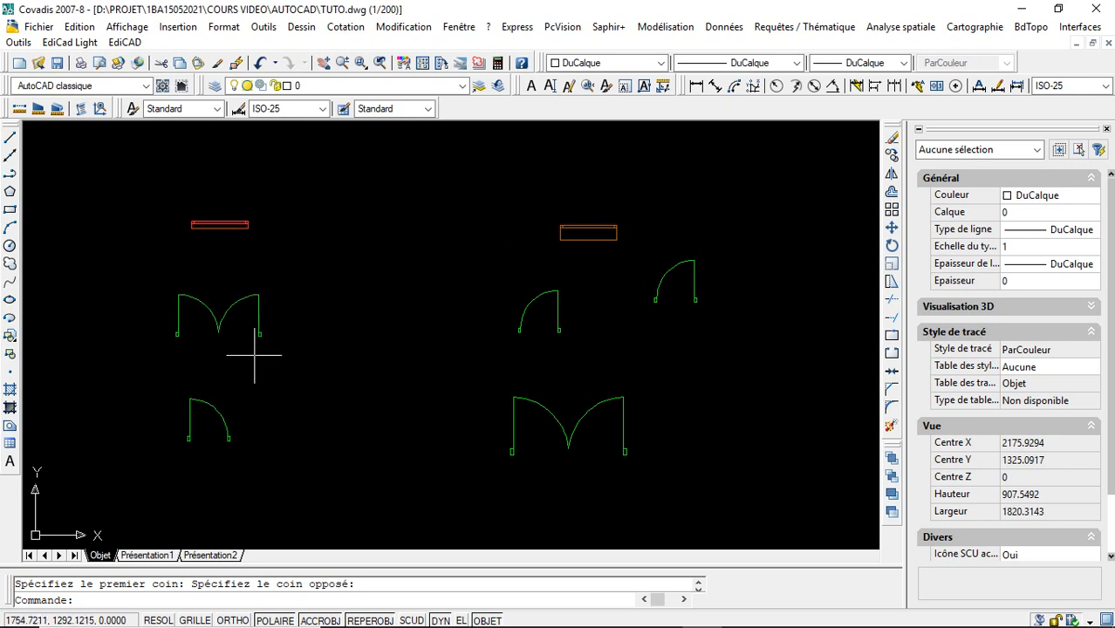
- Move the upright double door block by its insertion point several times, ending at about X 1517, Y 1372
{"action": "left_click", "coordinate": [260, 316]}
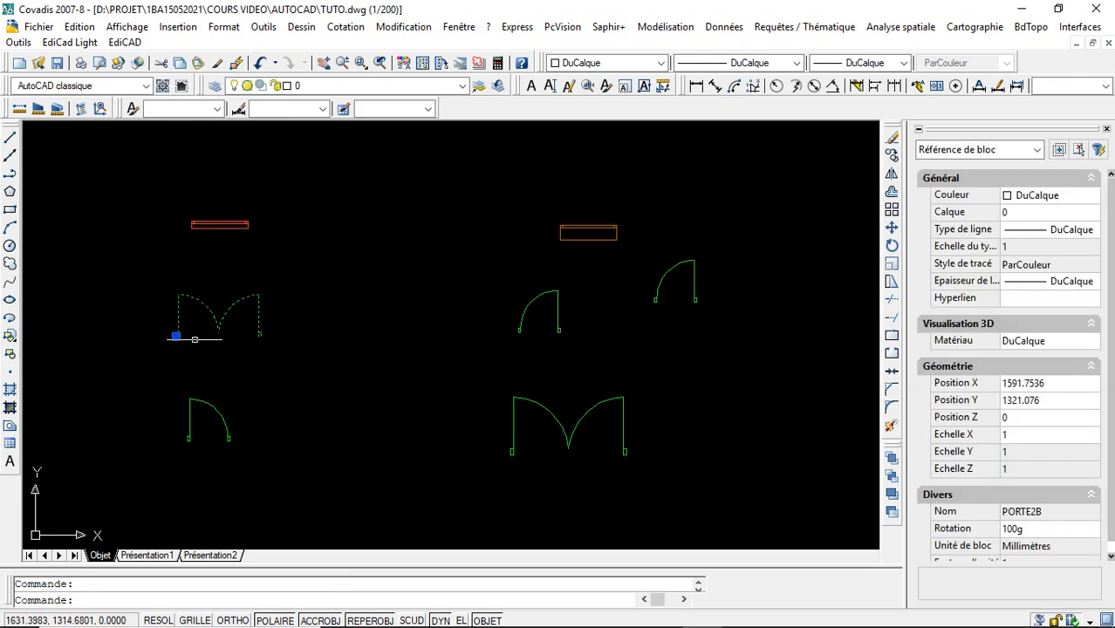
{"action": "left_click", "coordinate": [176, 336]}
{"action": "left_click", "coordinate": [237, 325]}
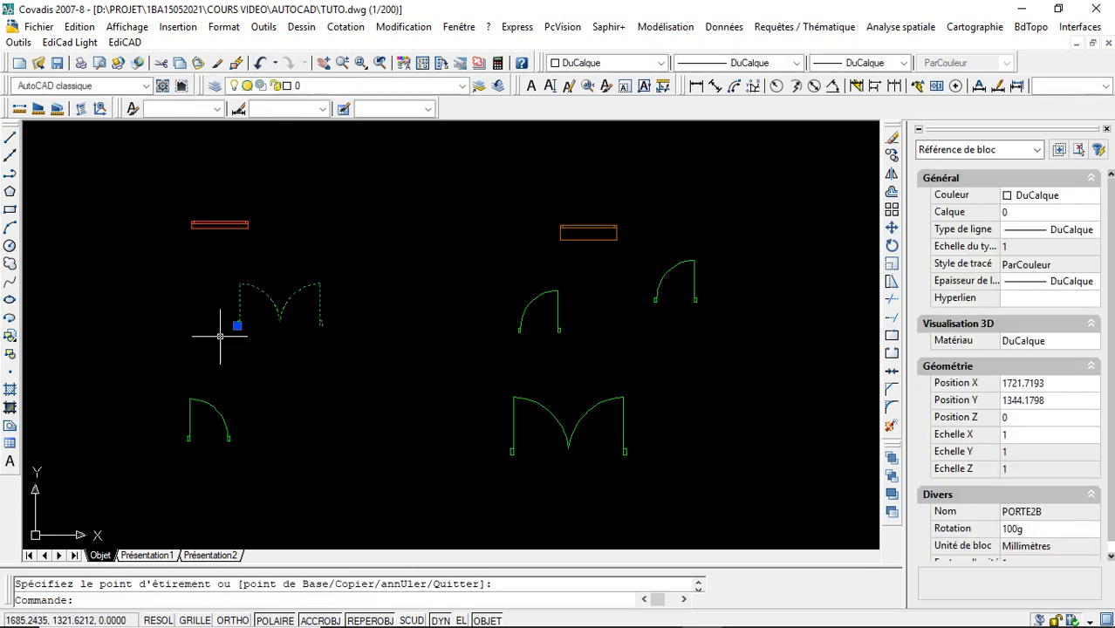
{"action": "left_click", "coordinate": [236, 325]}
{"action": "left_click", "coordinate": [177, 358]}
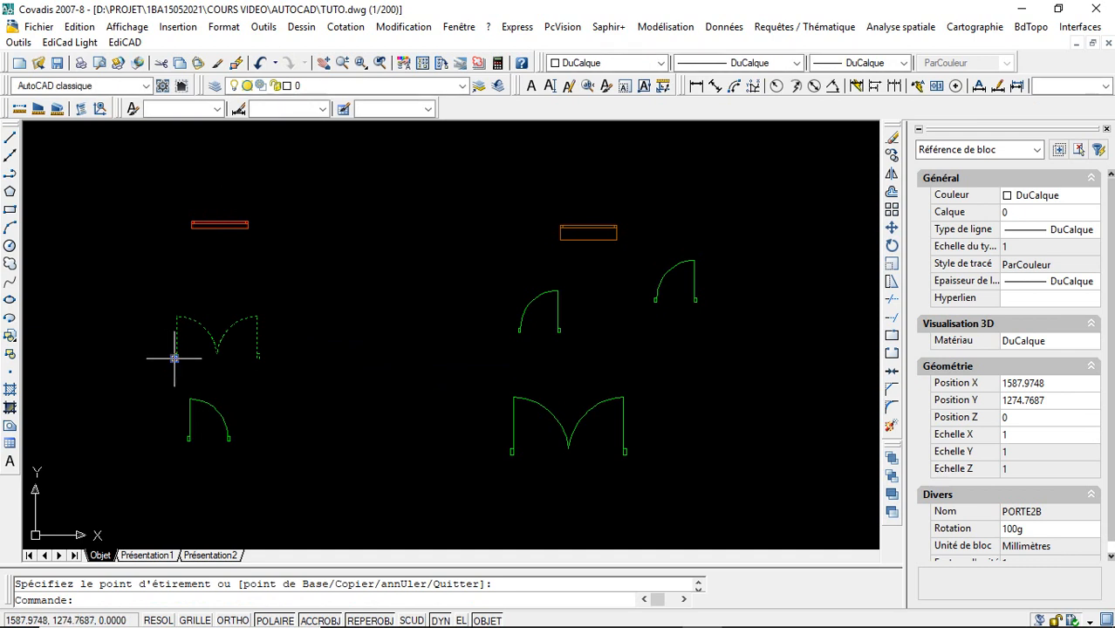
{"action": "left_click", "coordinate": [175, 357]}
{"action": "left_click", "coordinate": [141, 311]}
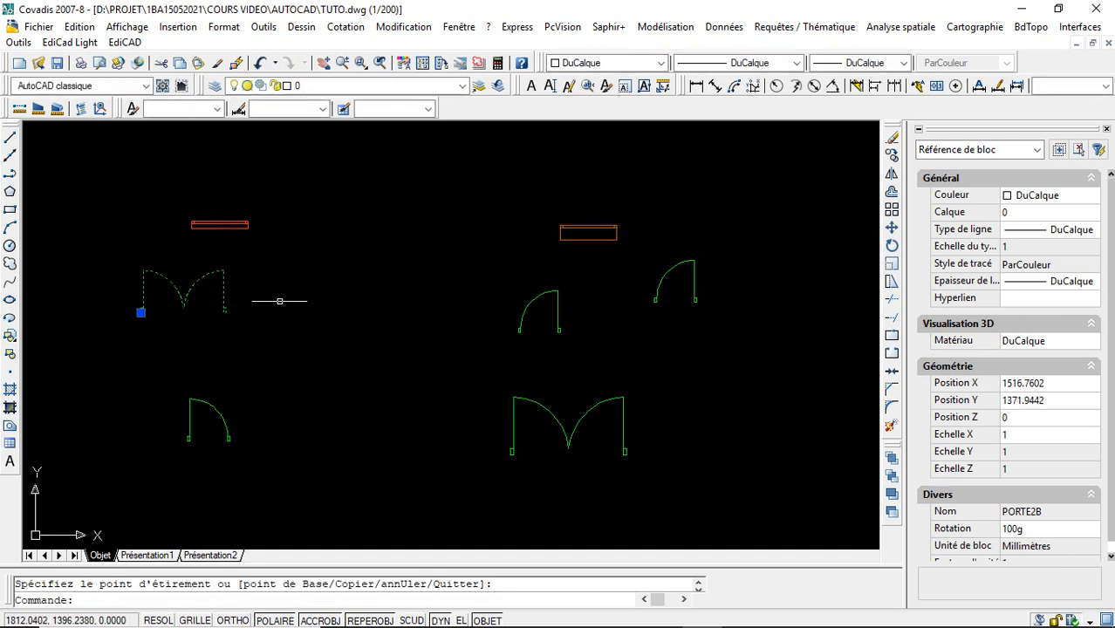
- Rotate the moved double door block by about 40g around its insertion point
{"action": "left_click", "coordinate": [891, 246]}
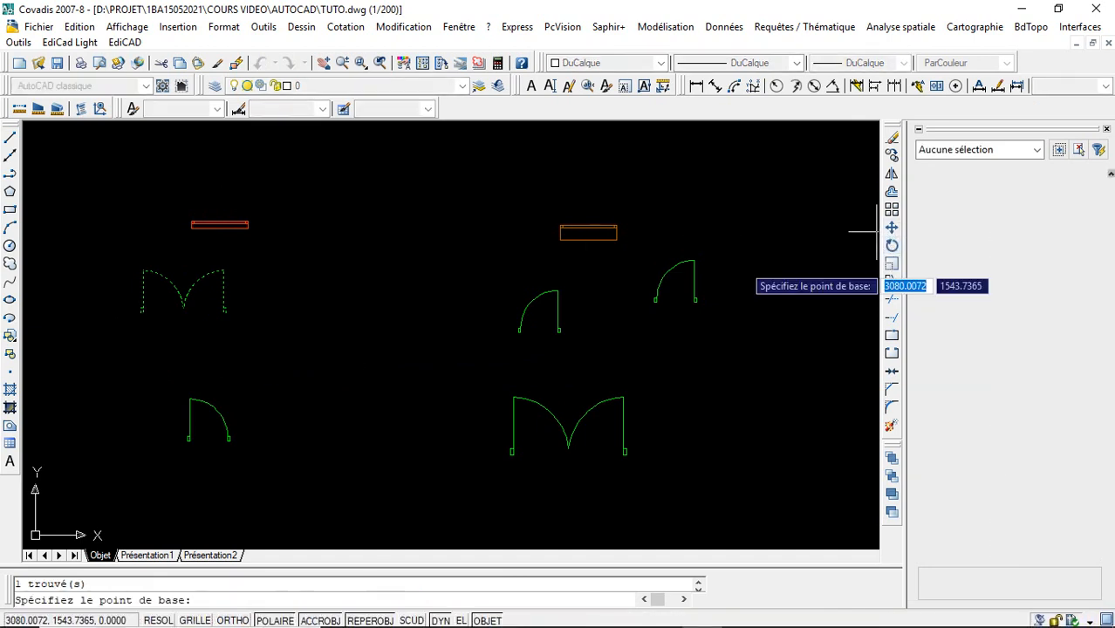
{"action": "left_click", "coordinate": [139, 309]}
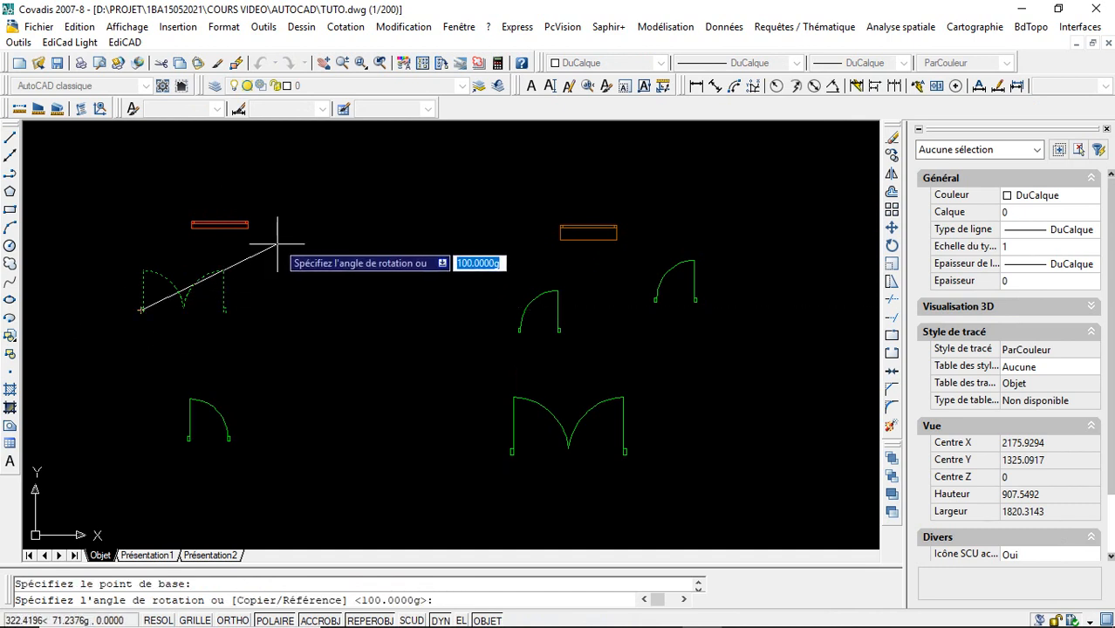
{"action": "left_click", "coordinate": [258, 148]}
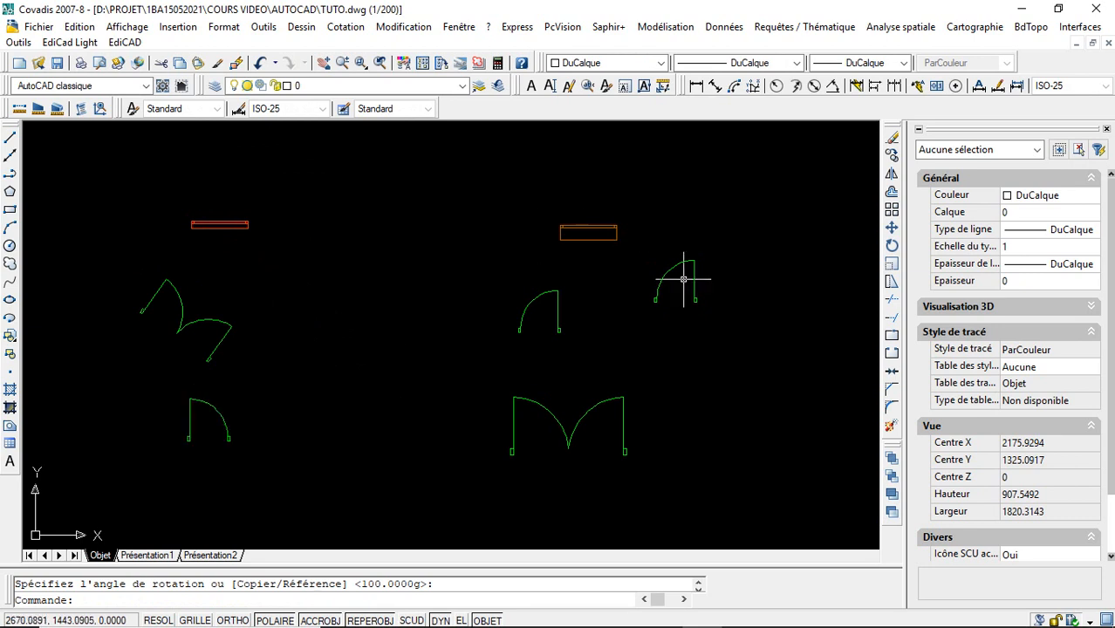
- Select the four dynamic door and window blocks together to view their grips, and clear the selection
{"action": "left_click", "coordinate": [504, 202]}
{"action": "left_click", "coordinate": [757, 426]}
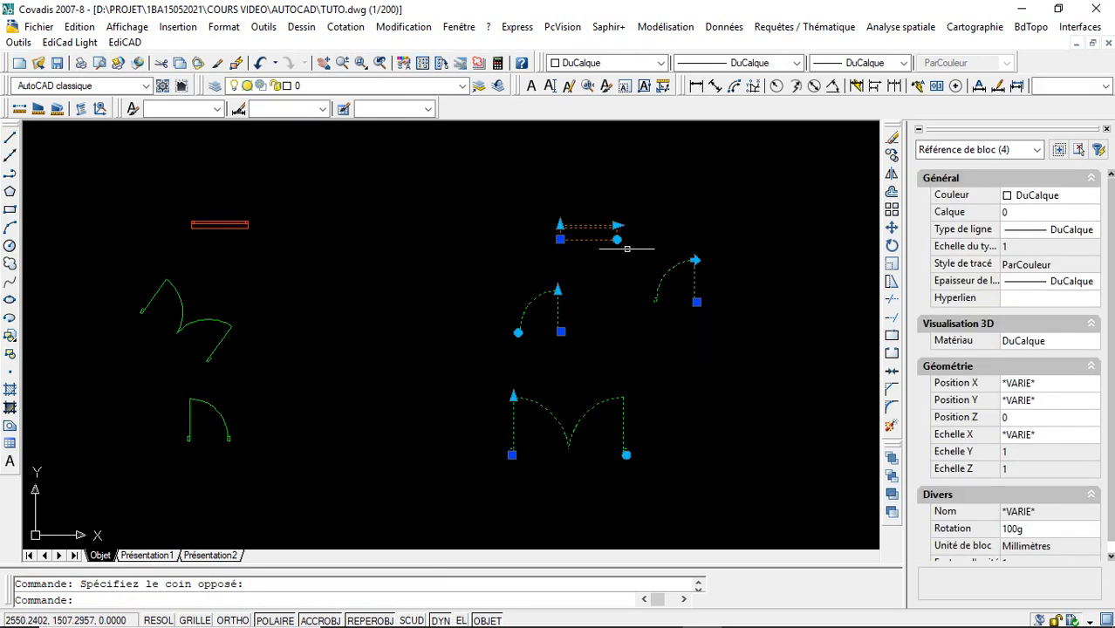
{"action": "key", "text": "Escape"}
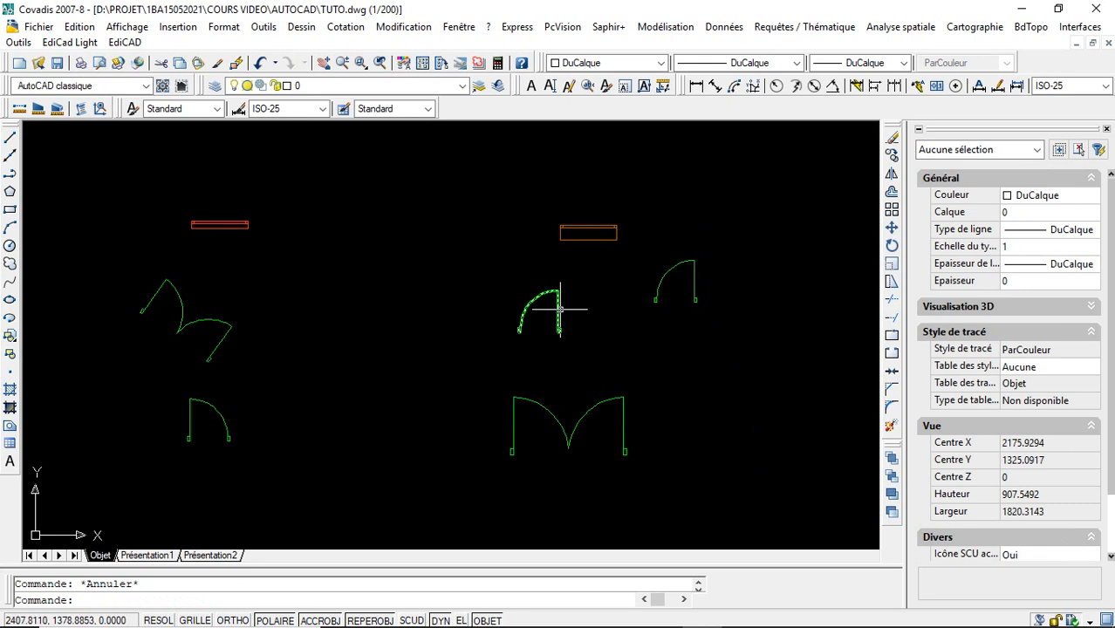
- Rotate the single door PORTE1 freehand with its rotation grip and return it upright, twice
{"action": "left_click", "coordinate": [558, 310]}
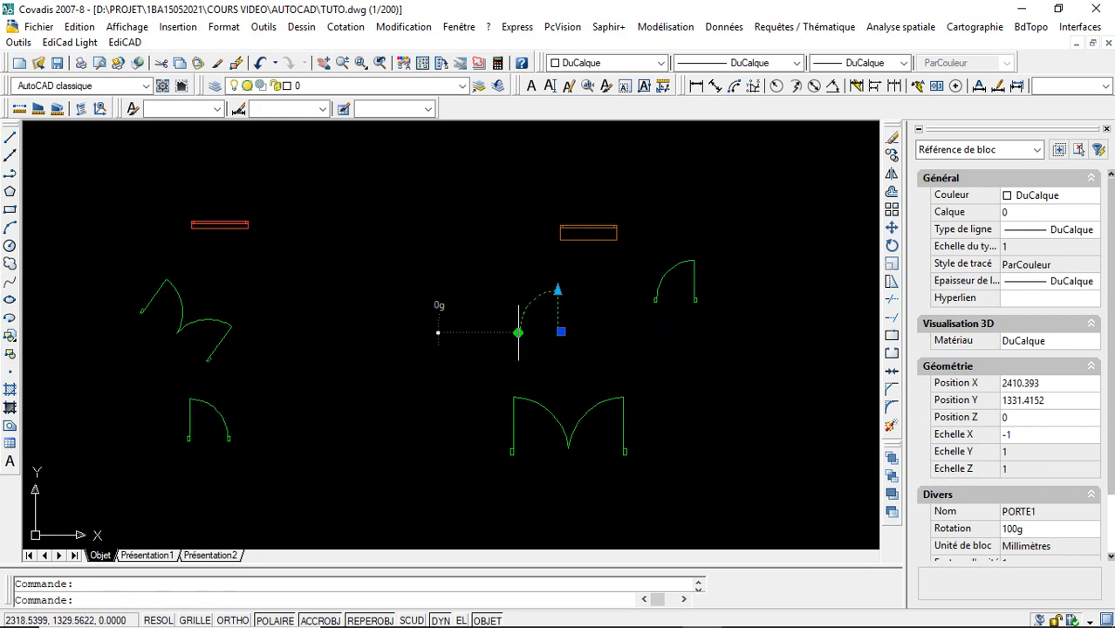
{"action": "left_click", "coordinate": [518, 332]}
{"action": "left_click", "coordinate": [524, 302]}
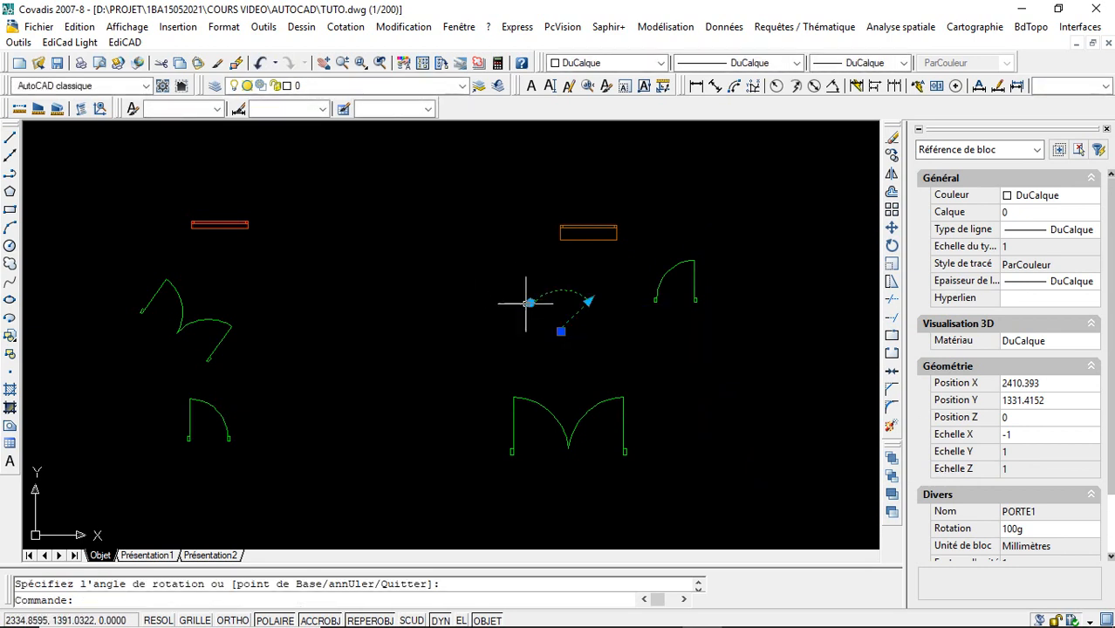
{"action": "left_click", "coordinate": [530, 303]}
{"action": "left_click", "coordinate": [511, 331]}
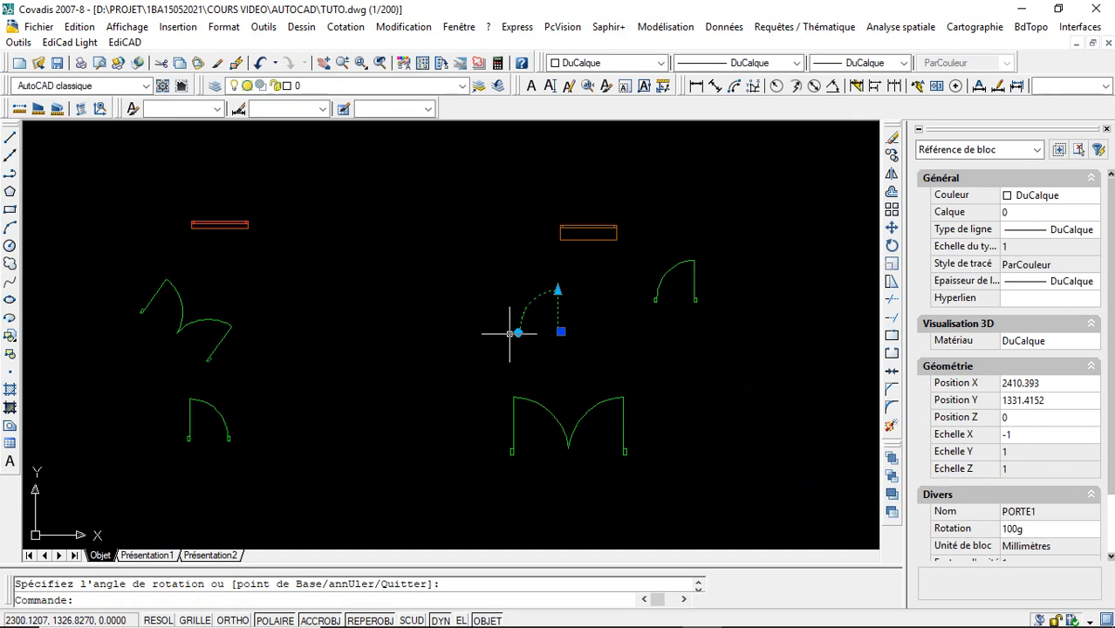
{"action": "left_click", "coordinate": [518, 332]}
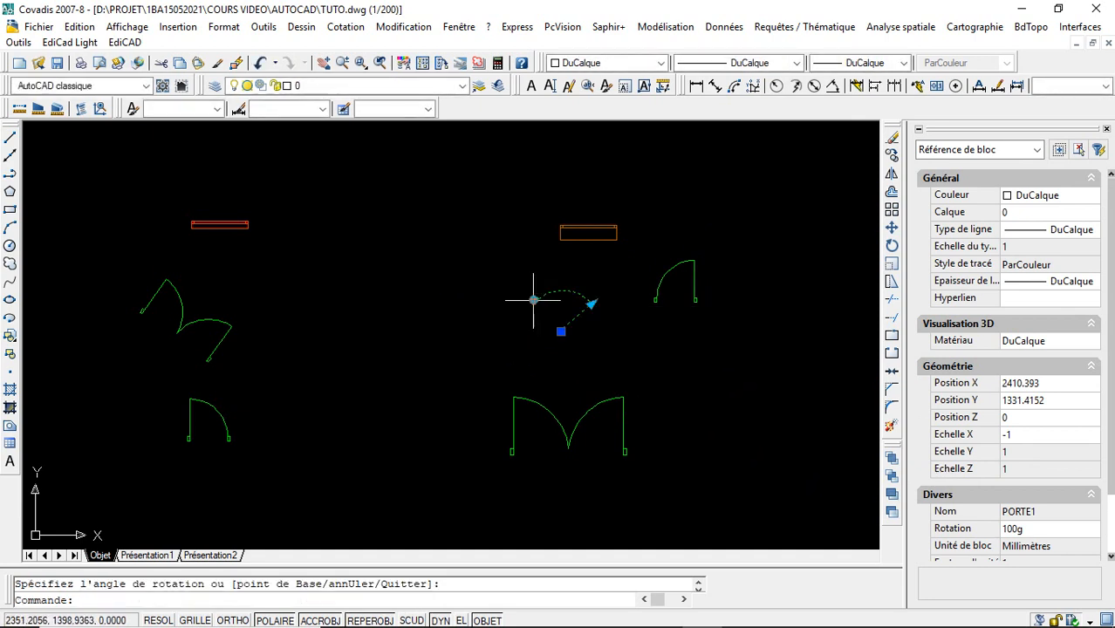
{"action": "left_click", "coordinate": [508, 332]}
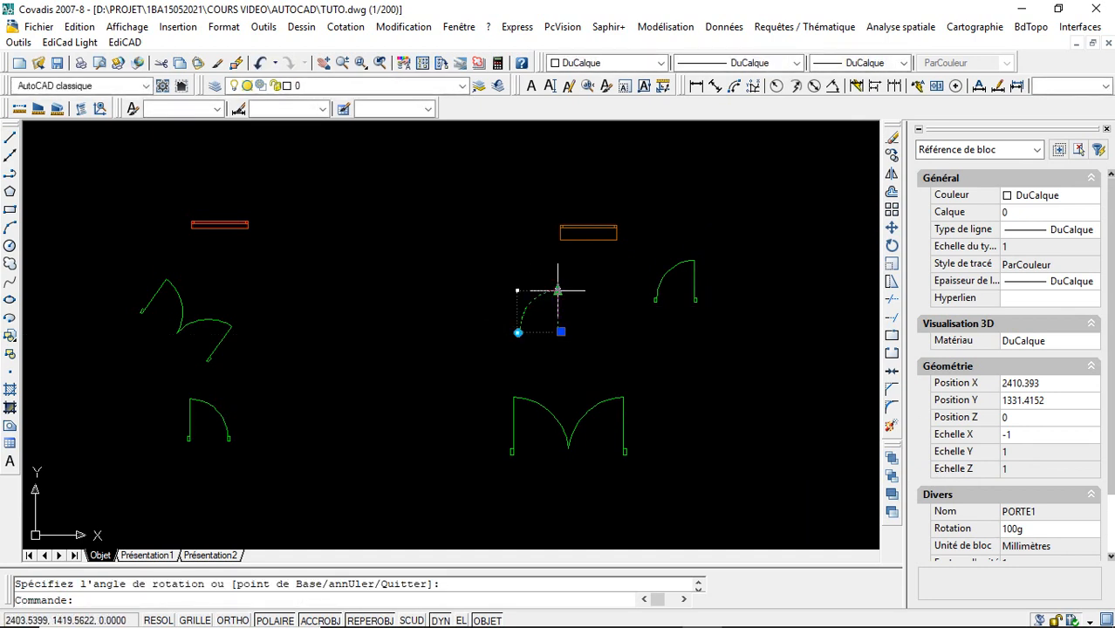
- Lengthen the single door PORTE1 freehand, and mirror the smaller neighbouring door with its flip grip and back
{"action": "left_click", "coordinate": [558, 289]}
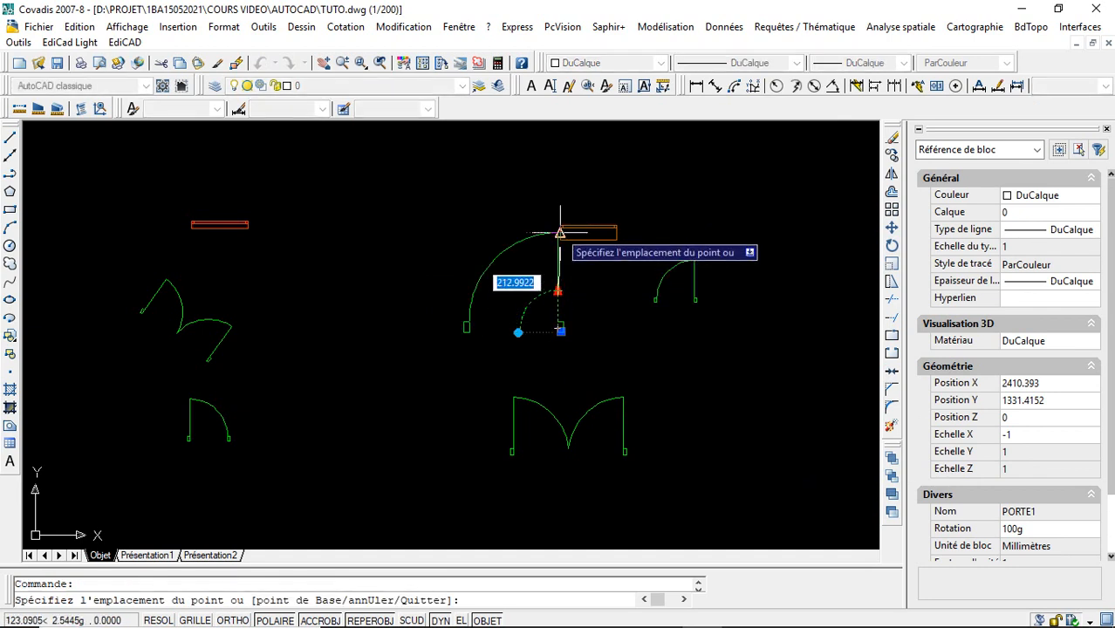
{"action": "left_click", "coordinate": [560, 199]}
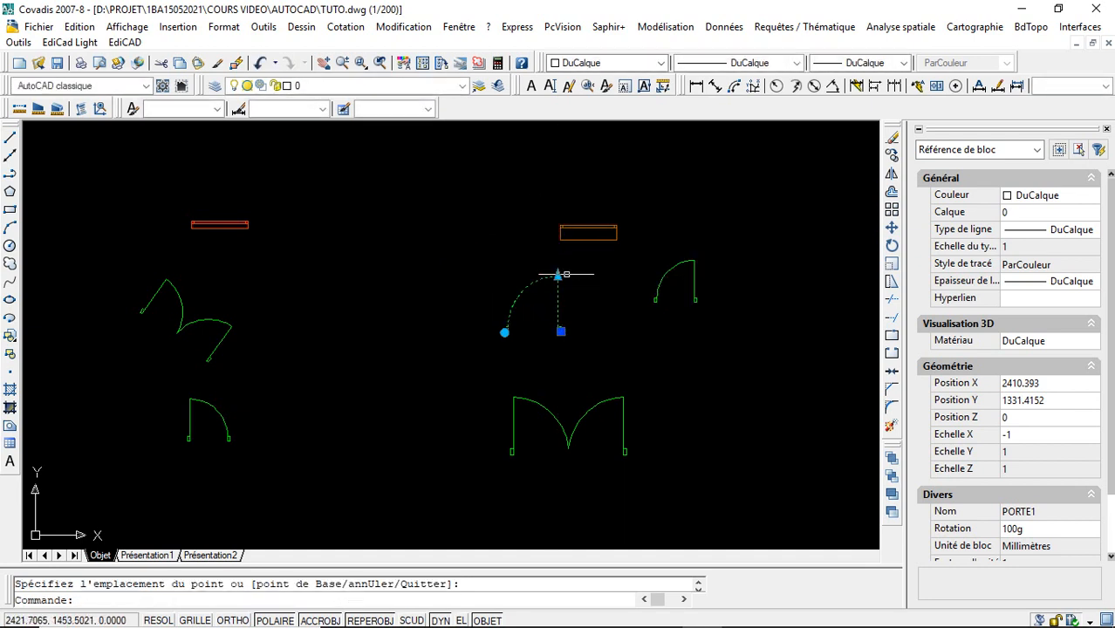
{"action": "left_click", "coordinate": [663, 274]}
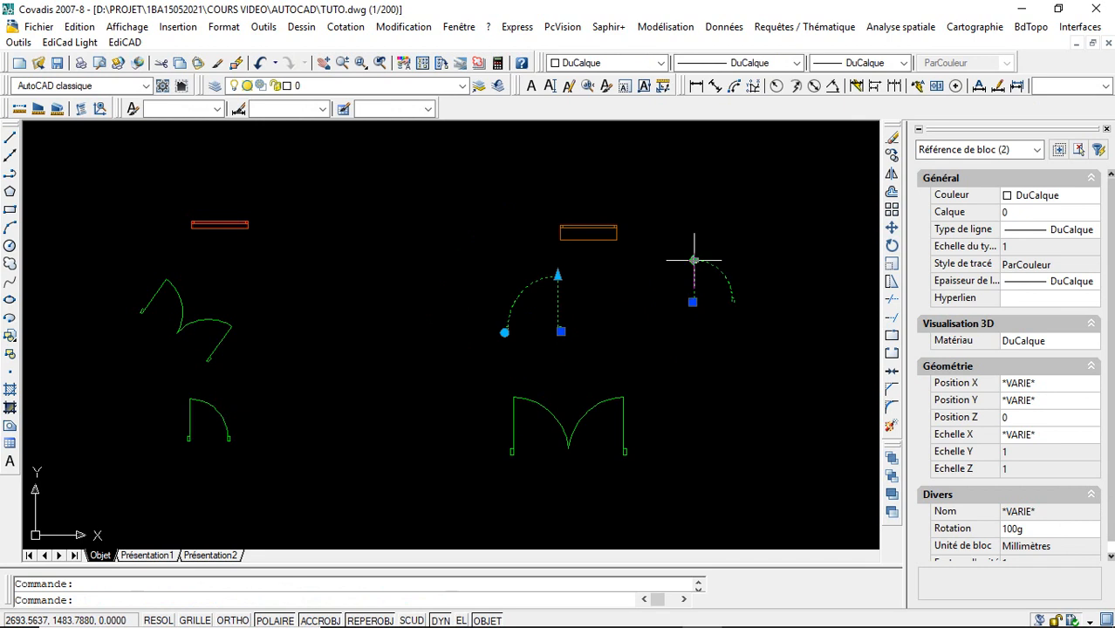
{"action": "left_click", "coordinate": [693, 260]}
- Stretch the dynamic double door to a size of 200 and clear the selection
{"action": "left_click", "coordinate": [624, 406]}
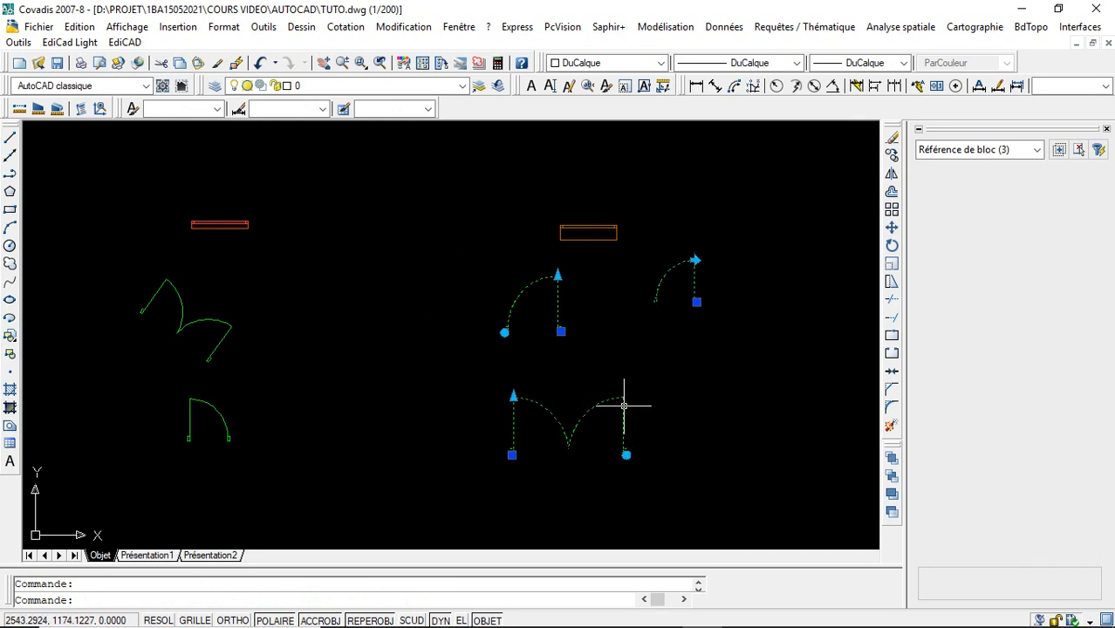
{"action": "left_click", "coordinate": [513, 397]}
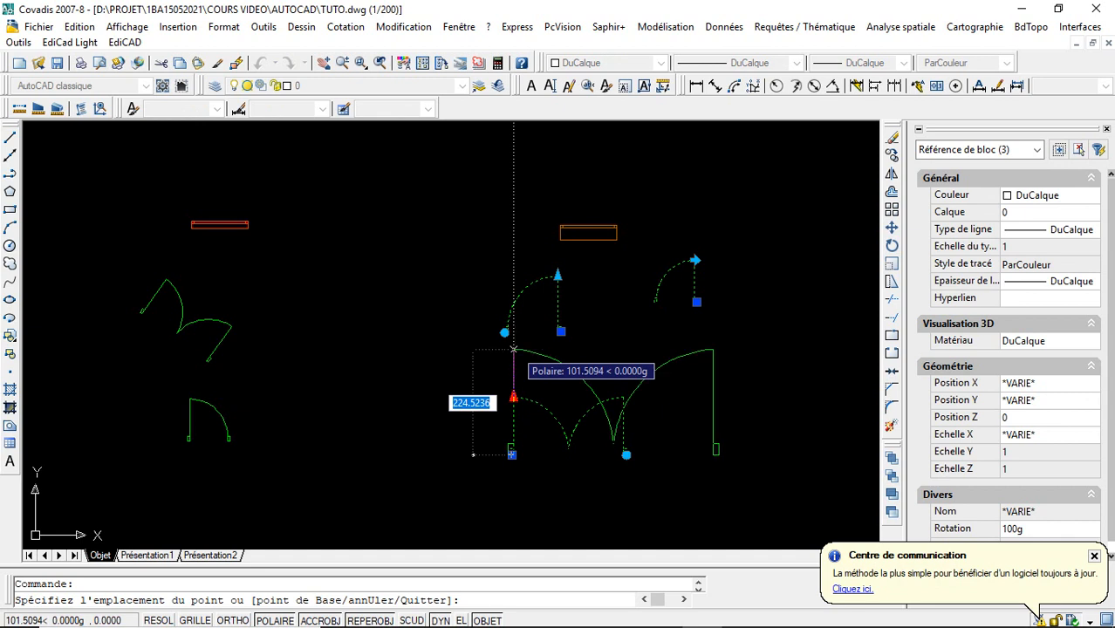
{"action": "type", "text": "200"}
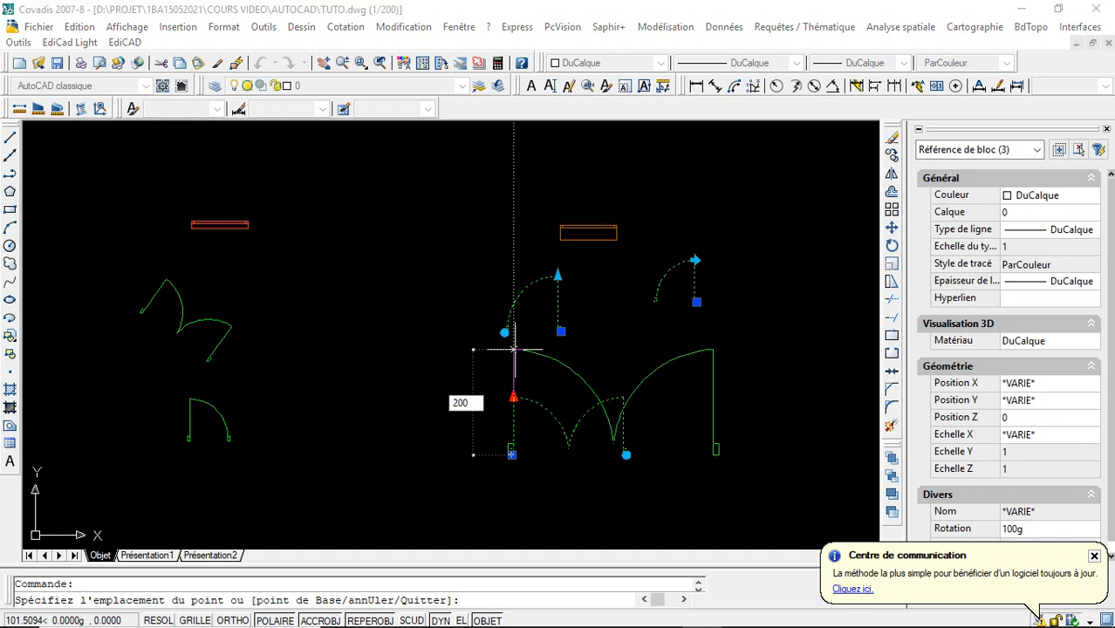
{"action": "key", "text": "Escape"}
{"action": "key", "text": "Escape"}
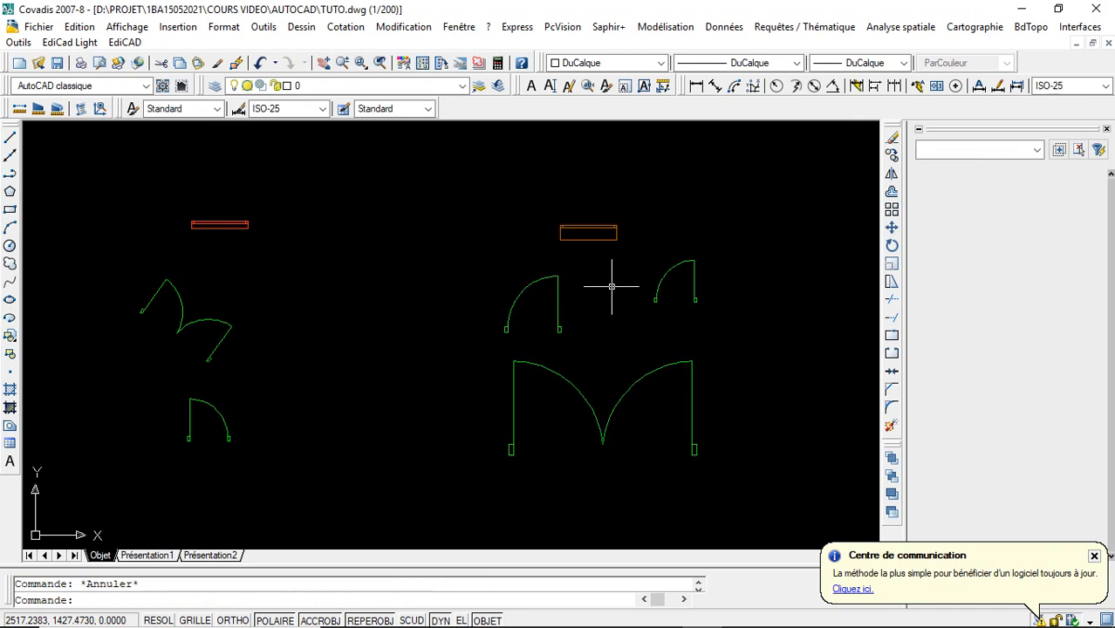
- Move the orange window block horizontally to about X 2031, Y 1528, toward the red window
{"action": "left_click", "coordinate": [589, 234]}
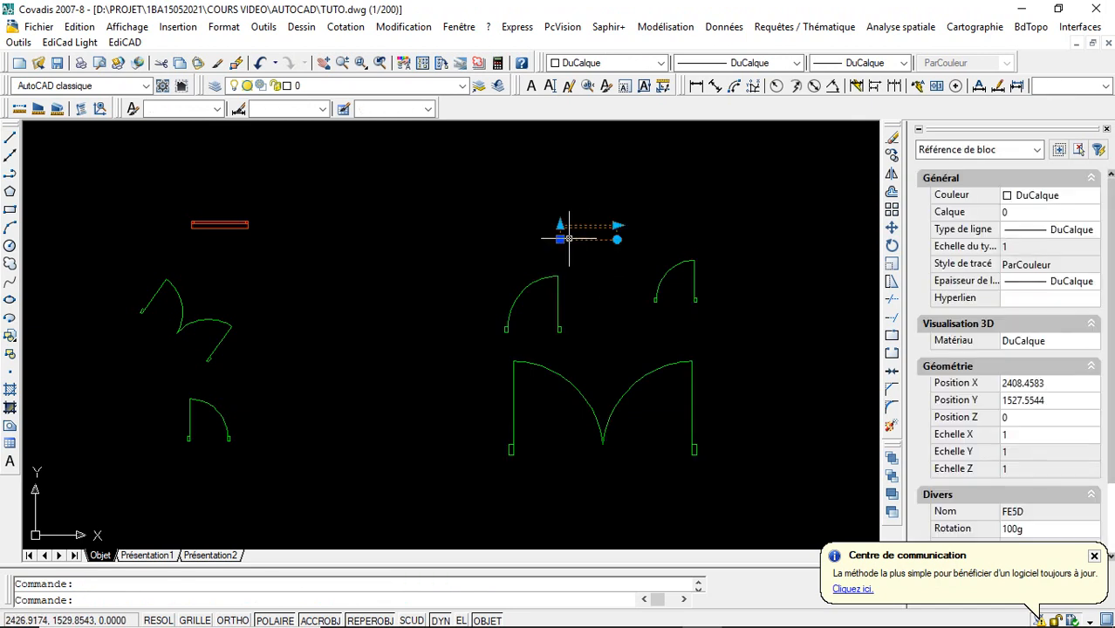
{"action": "left_click", "coordinate": [561, 238]}
{"action": "left_click", "coordinate": [384, 238]}
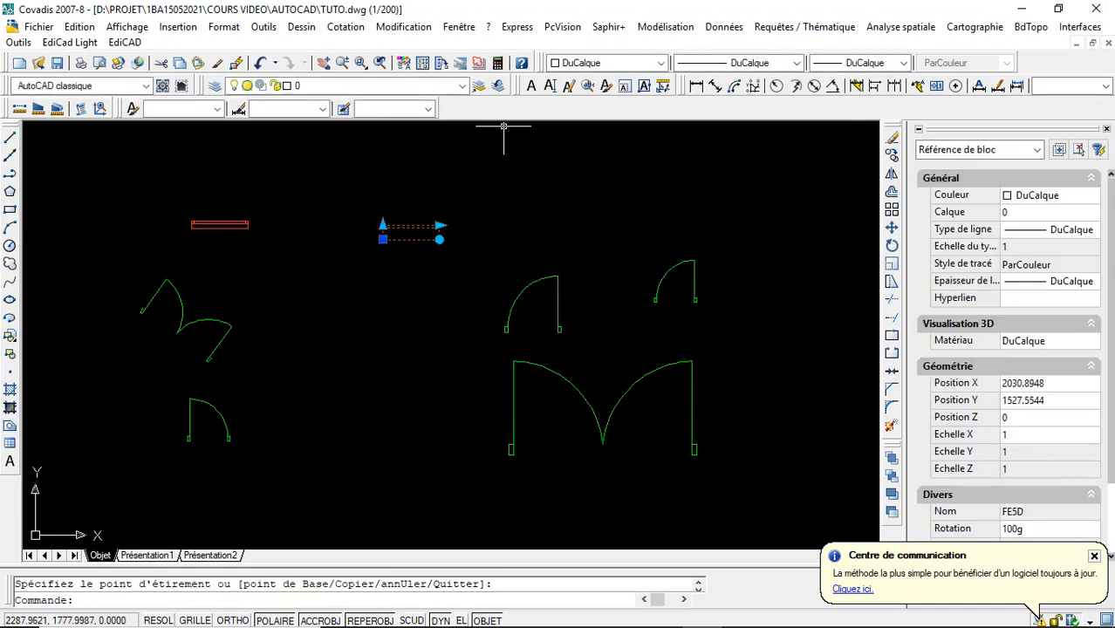
{"action": "key", "text": "Escape"}
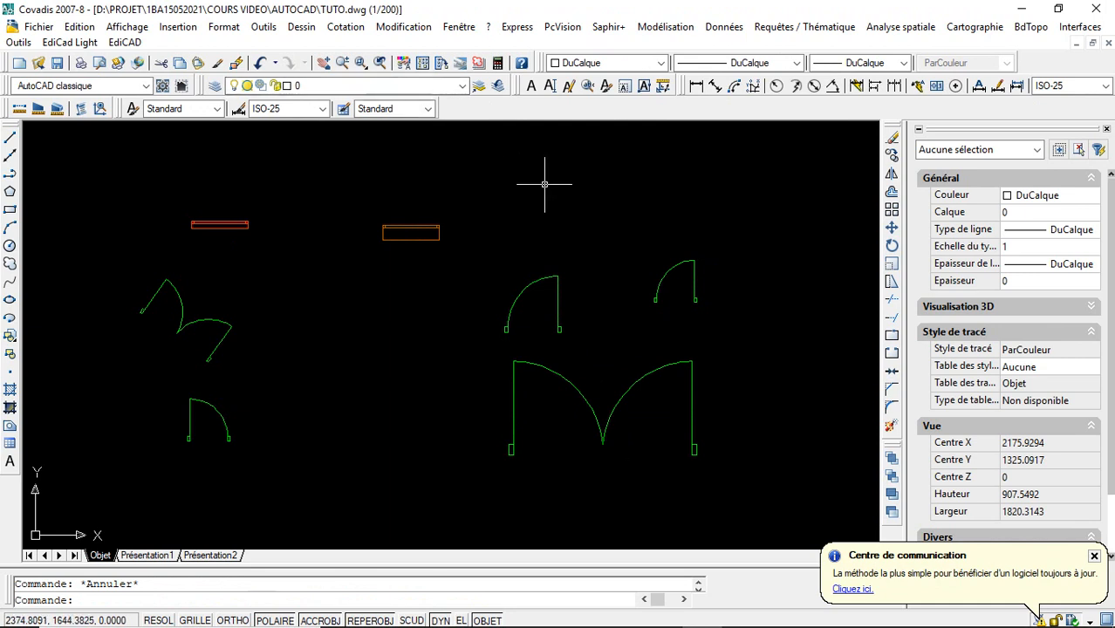
- Set the size of the single door PORTE1 to 100 with its stretch grip
{"action": "left_click", "coordinate": [558, 281]}
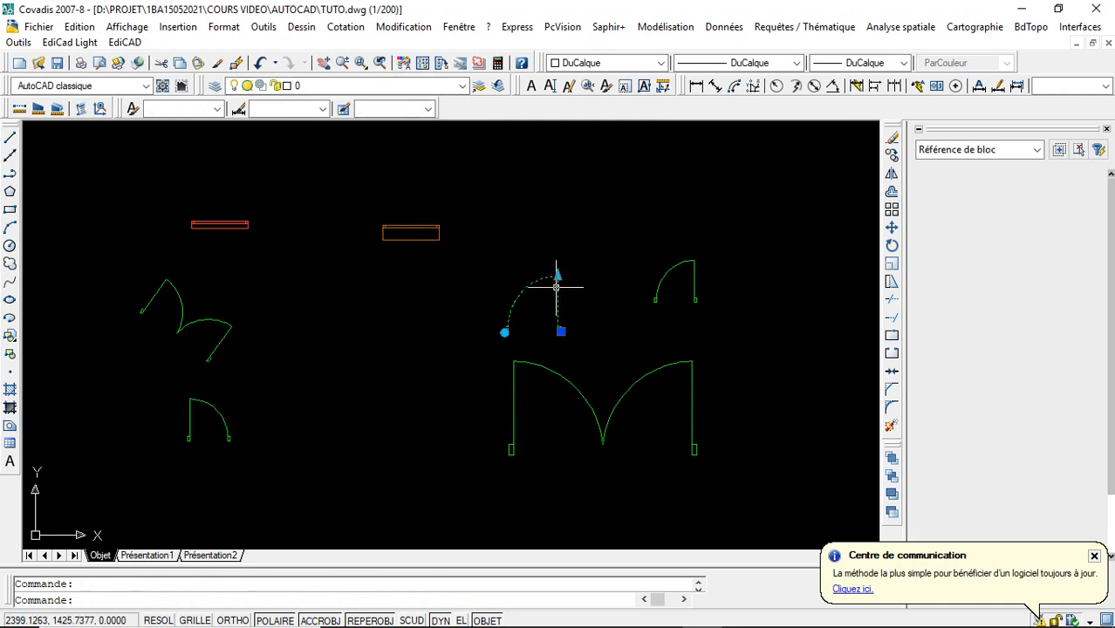
{"action": "left_click", "coordinate": [558, 271]}
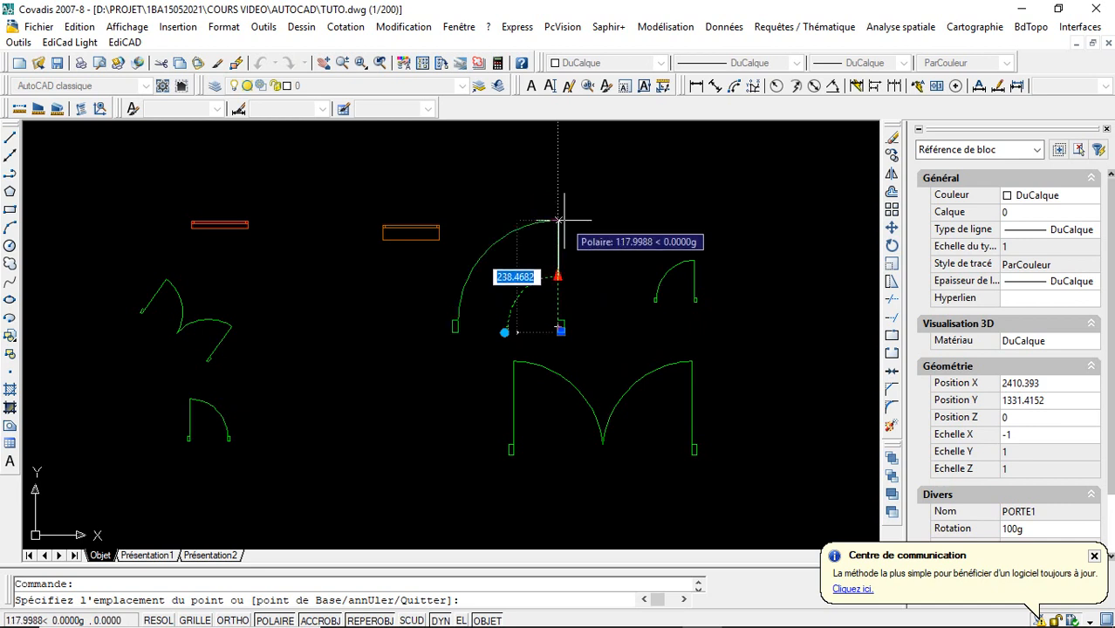
{"action": "type", "text": "10"}
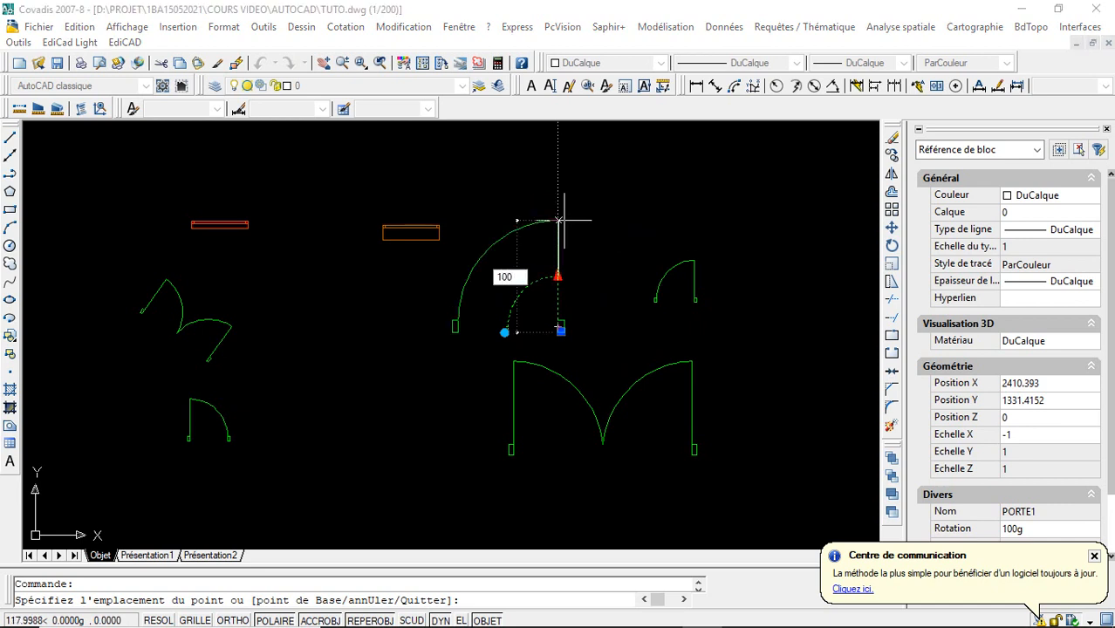
{"action": "type", "text": "0"}
{"action": "key", "text": "Return"}
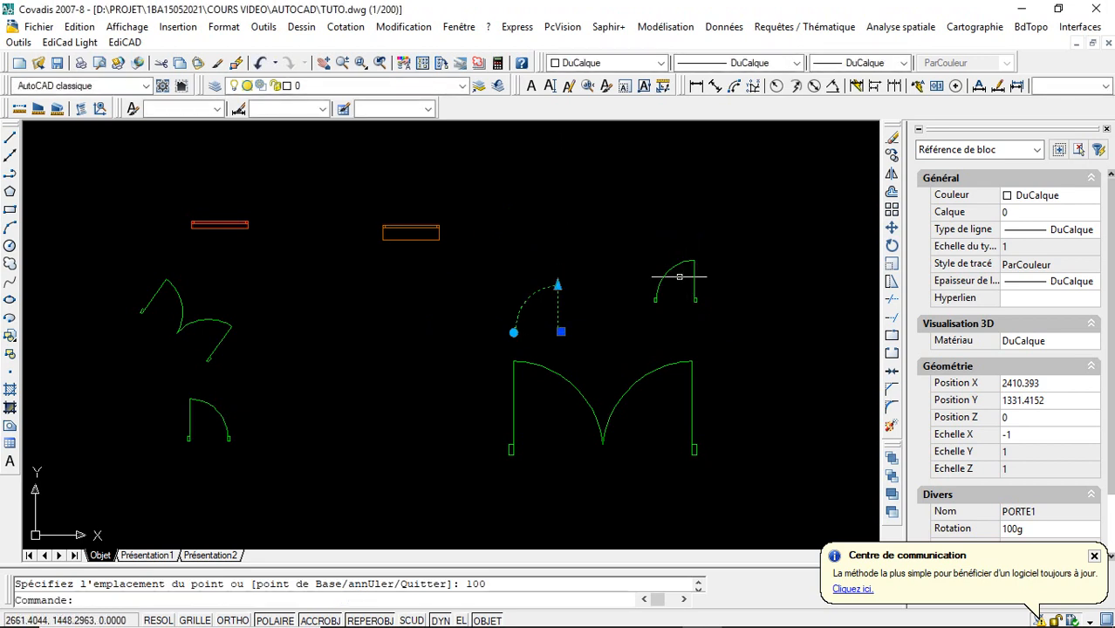
{"action": "key", "text": "Escape"}
- Flip the single door PORTIN so that it opens in the opposite direction
{"action": "left_click", "coordinate": [687, 254]}
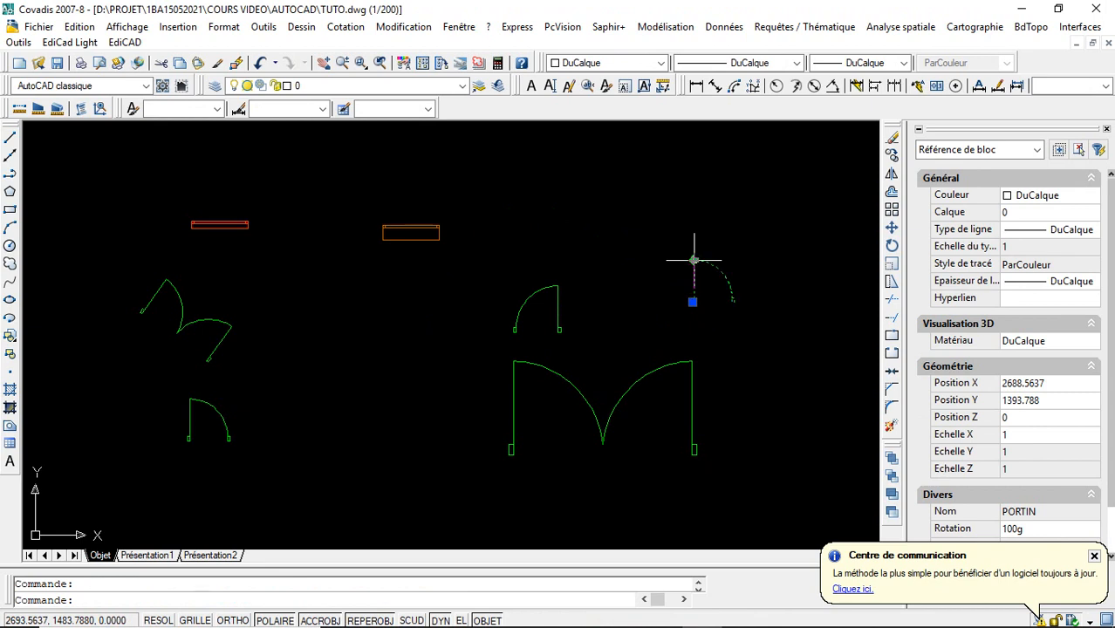
{"action": "key", "text": "Escape"}
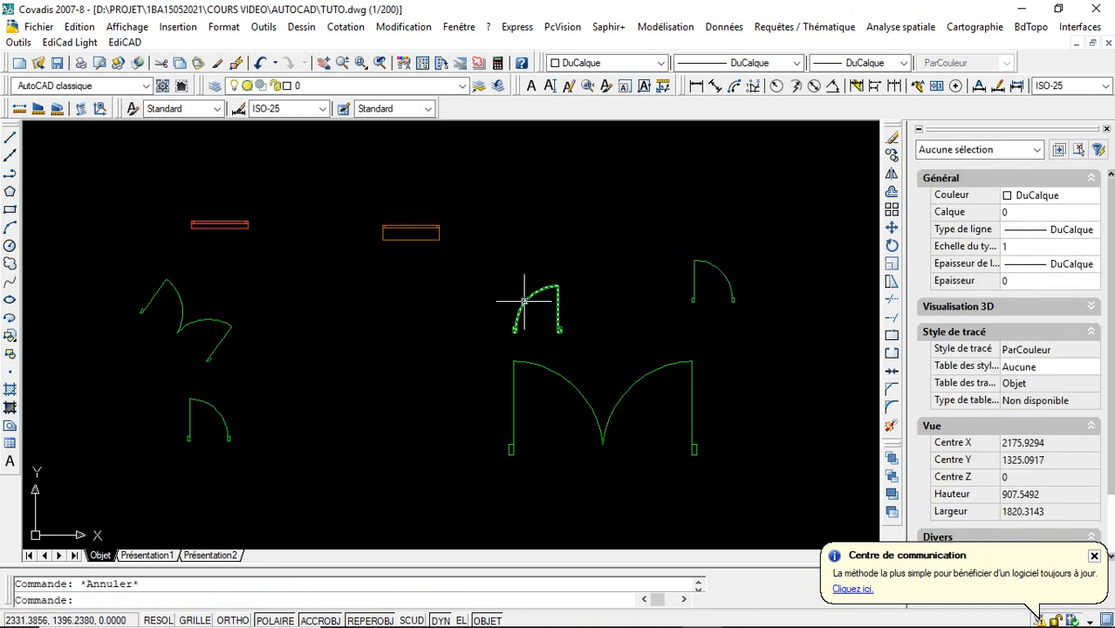
- Rotate the large double door freehand to different angles with its rotation grip and return it upright
{"action": "left_click", "coordinate": [561, 375]}
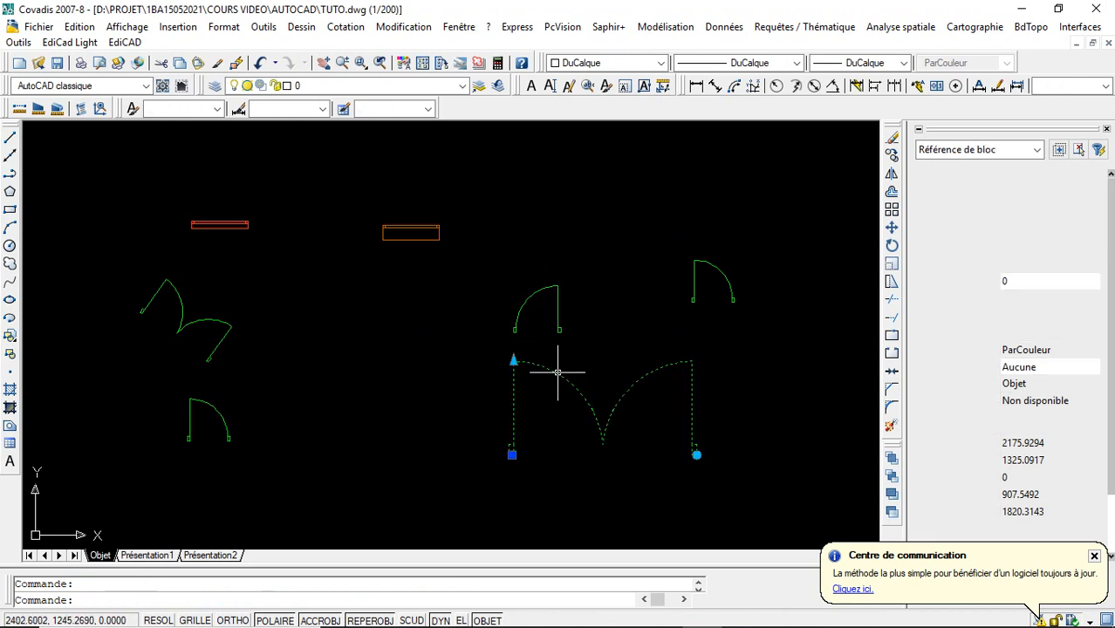
{"action": "left_click", "coordinate": [695, 453]}
{"action": "left_click", "coordinate": [651, 323]}
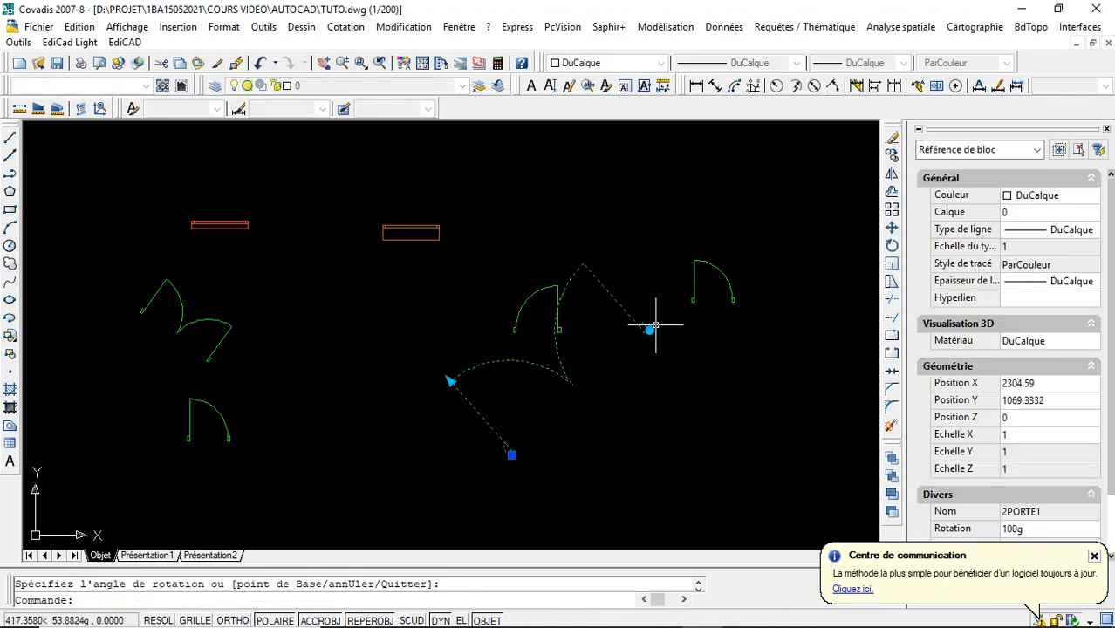
{"action": "left_click", "coordinate": [651, 327]}
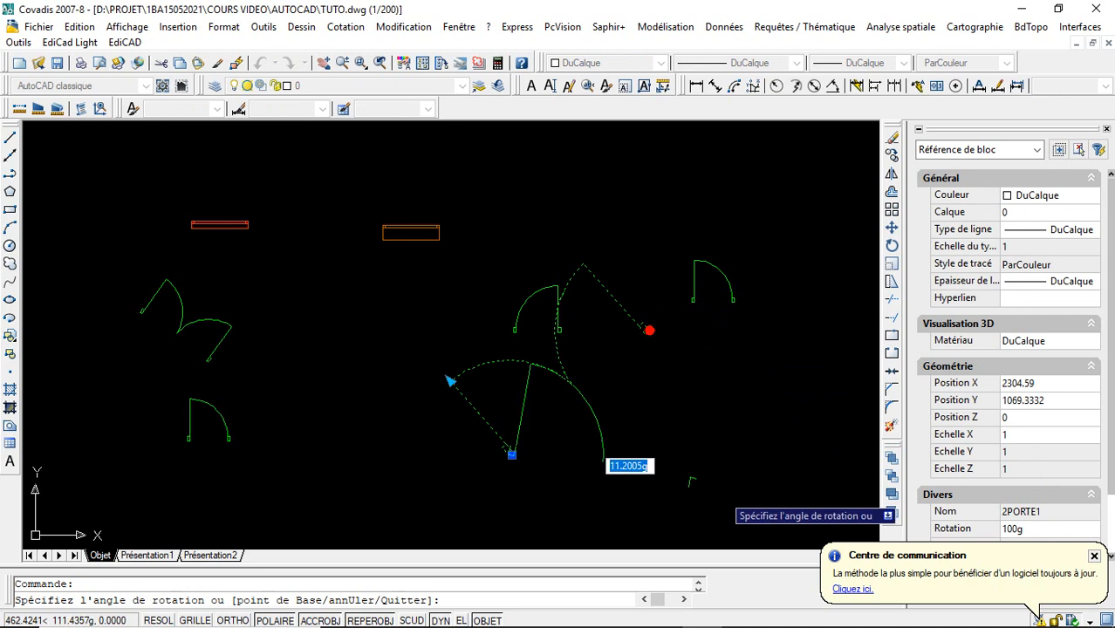
{"action": "left_click", "coordinate": [722, 494]}
{"action": "left_click", "coordinate": [692, 489]}
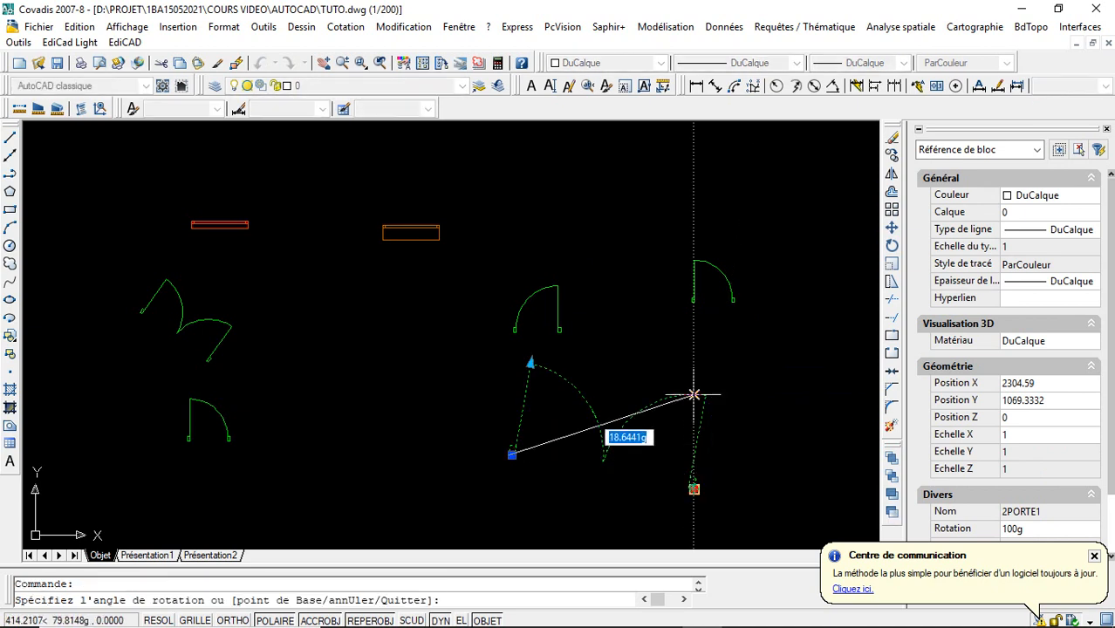
{"action": "left_click", "coordinate": [703, 443]}
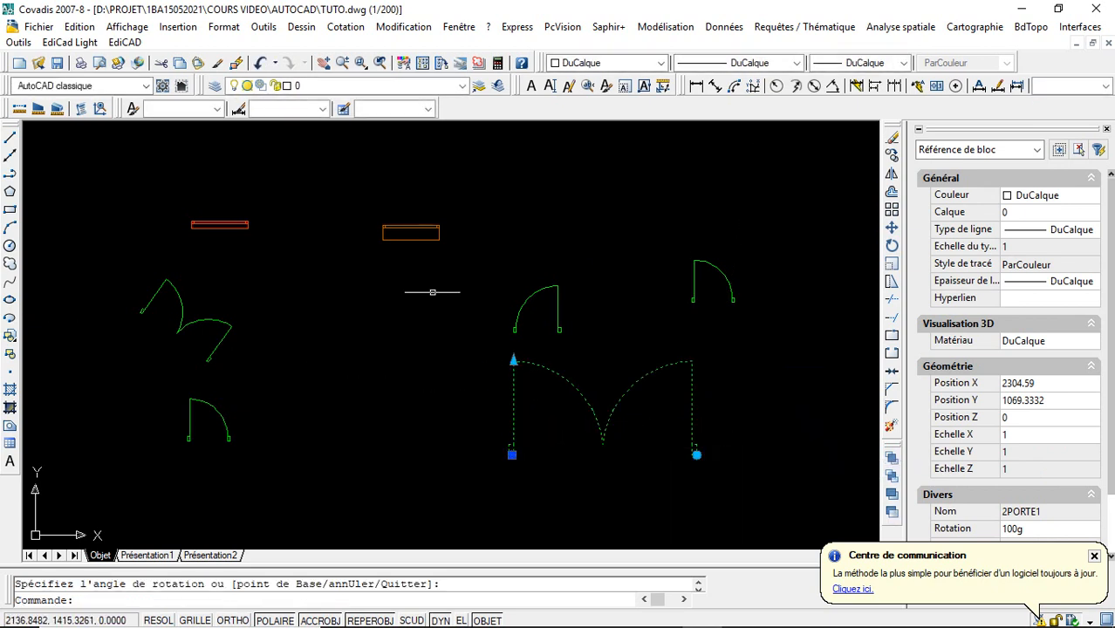
- Rotate the orange window block FE5D by 45g with its rotation grip, and undo the rotation
{"action": "left_click", "coordinate": [403, 236]}
{"action": "left_click", "coordinate": [415, 233]}
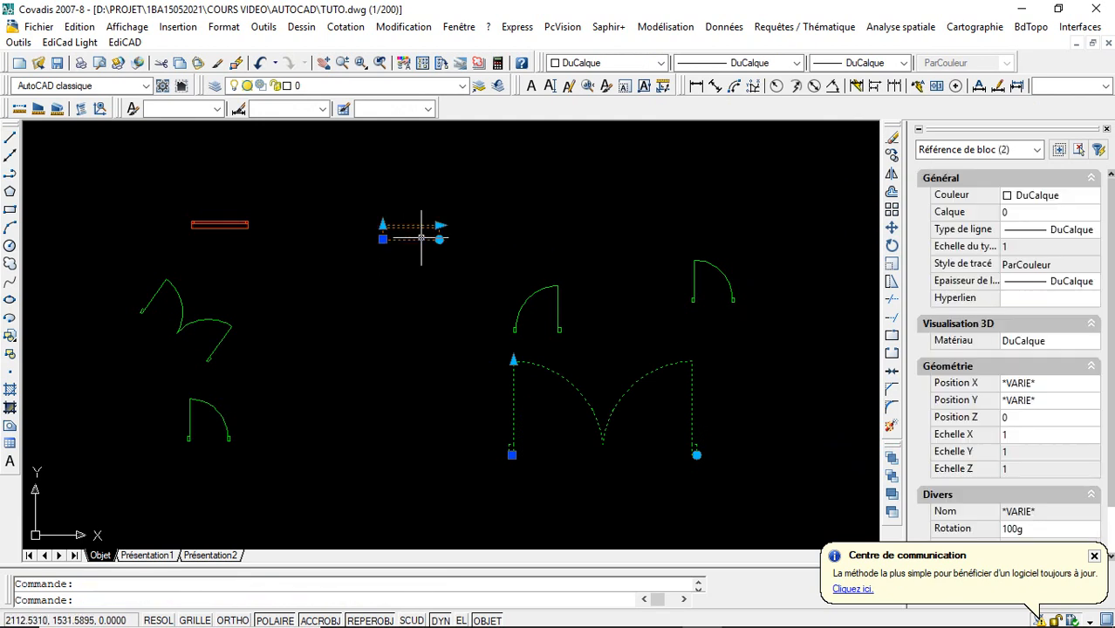
{"action": "left_click", "coordinate": [360, 63]}
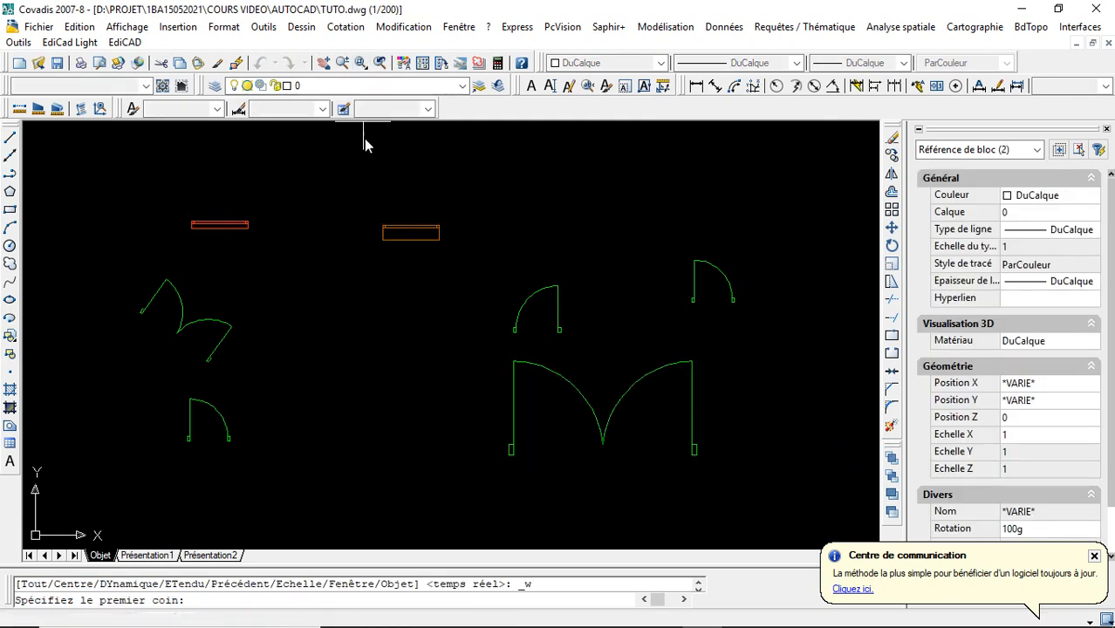
{"action": "left_click", "coordinate": [367, 190]}
{"action": "left_click", "coordinate": [478, 261]}
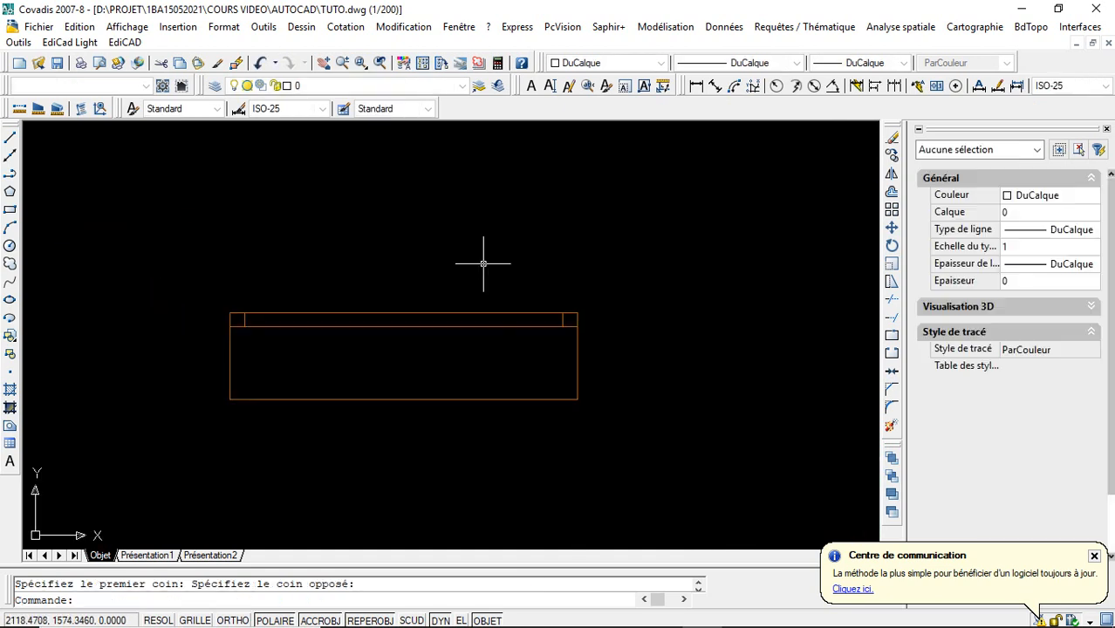
{"action": "left_click", "coordinate": [480, 314]}
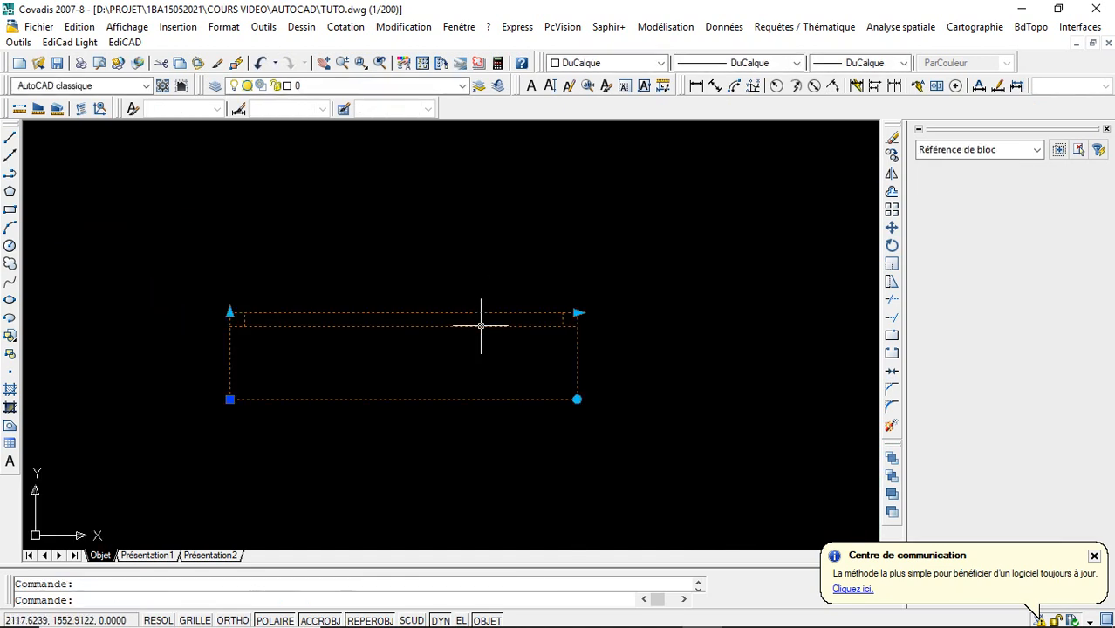
{"action": "left_click", "coordinate": [576, 398]}
{"action": "key", "text": "space"}
{"action": "key", "text": "space"}
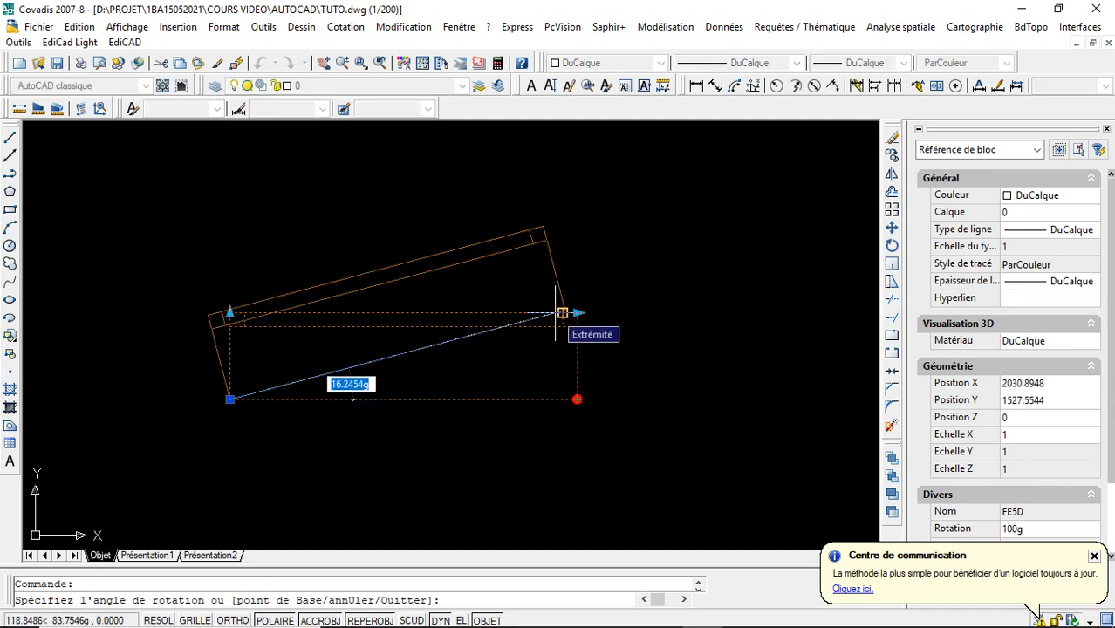
{"action": "type", "text": "45"}
{"action": "key", "text": "Return"}
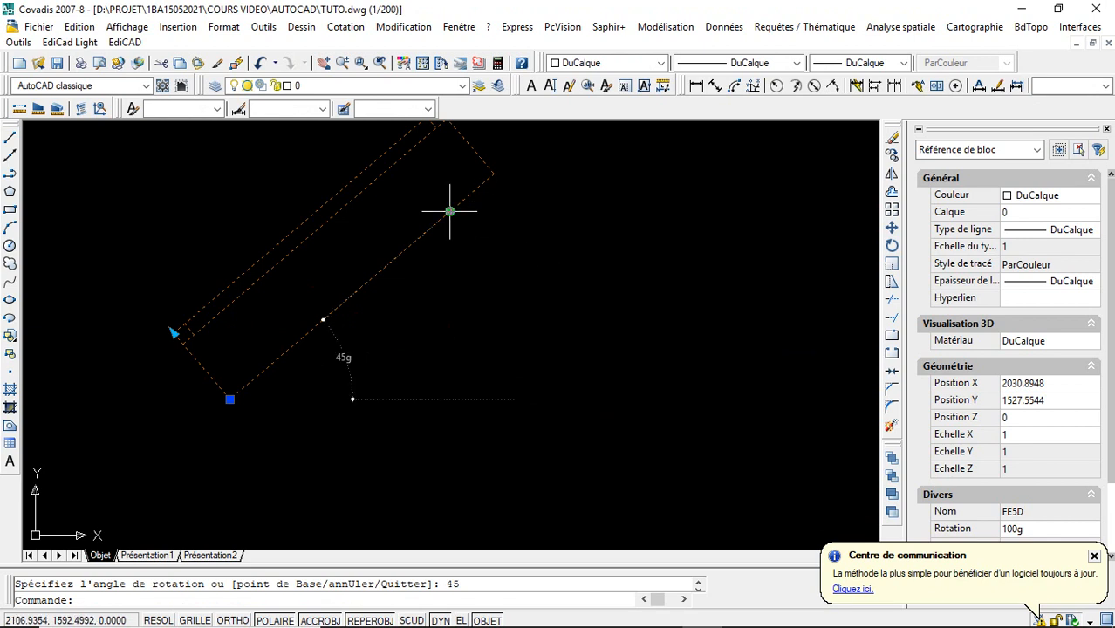
{"action": "key", "text": "ctrl+z"}
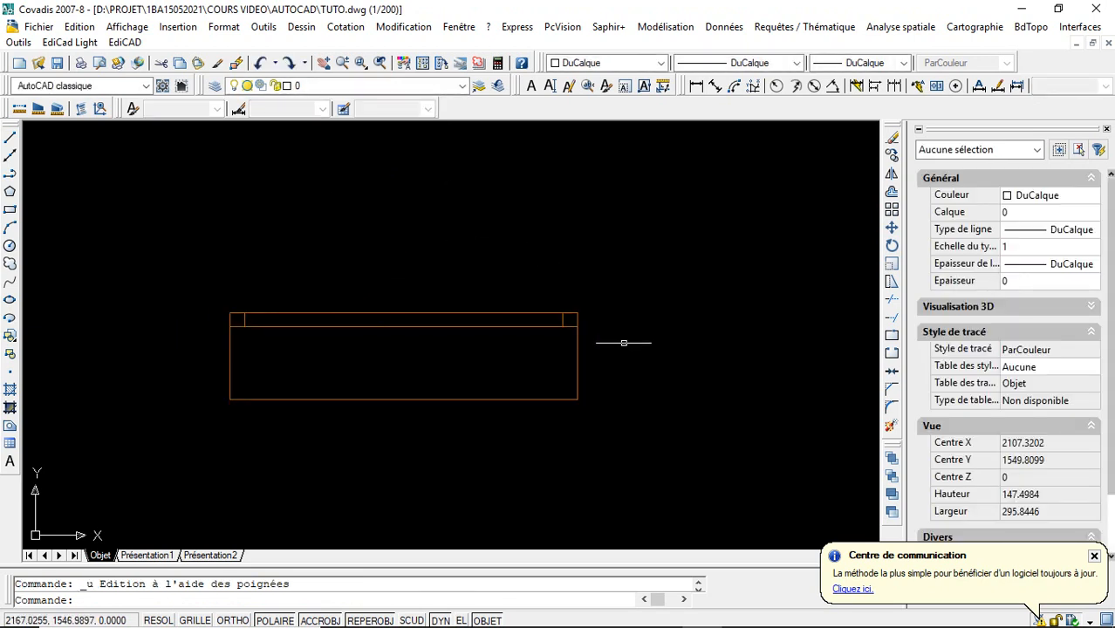
- Stretch the orange window block's length to 90 with its length grip, and extend it to about 150
{"action": "left_click", "coordinate": [577, 324]}
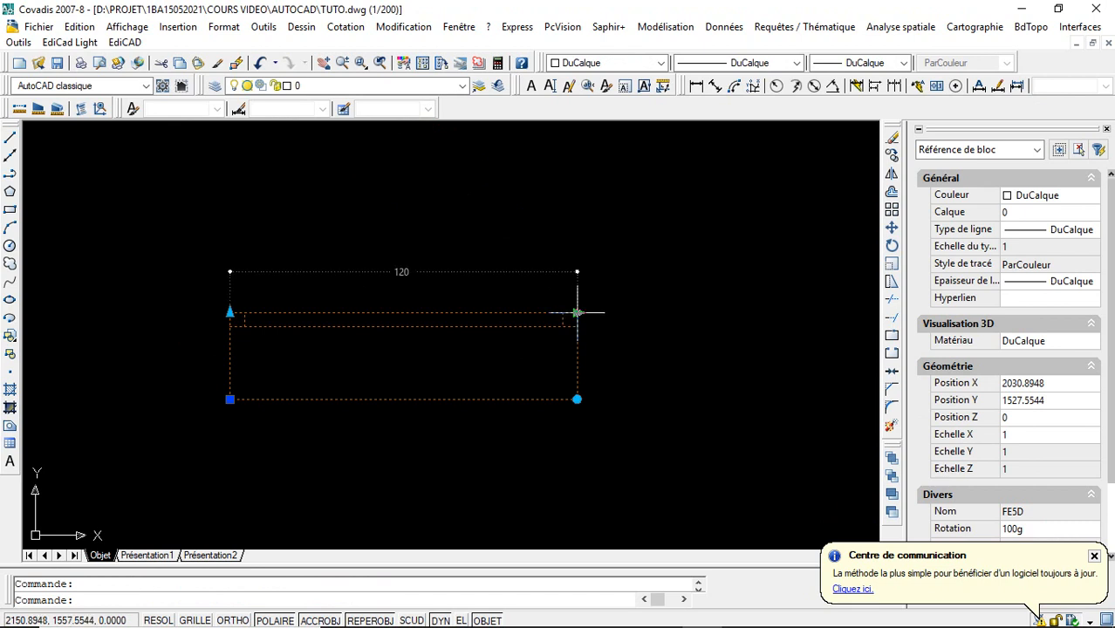
{"action": "left_click", "coordinate": [576, 312]}
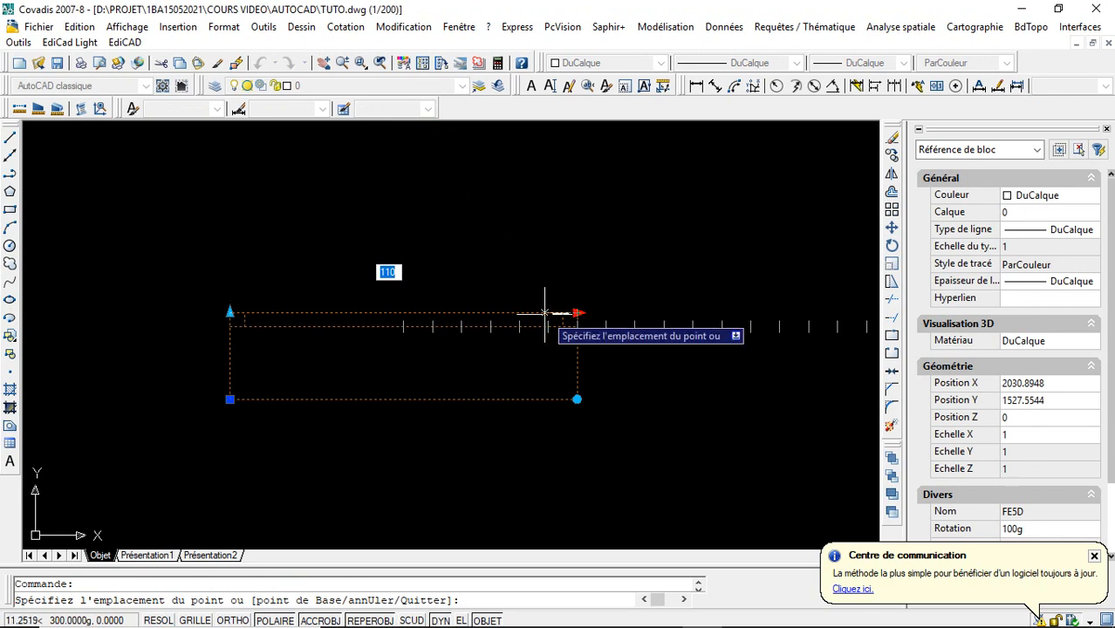
{"action": "left_click", "coordinate": [489, 312]}
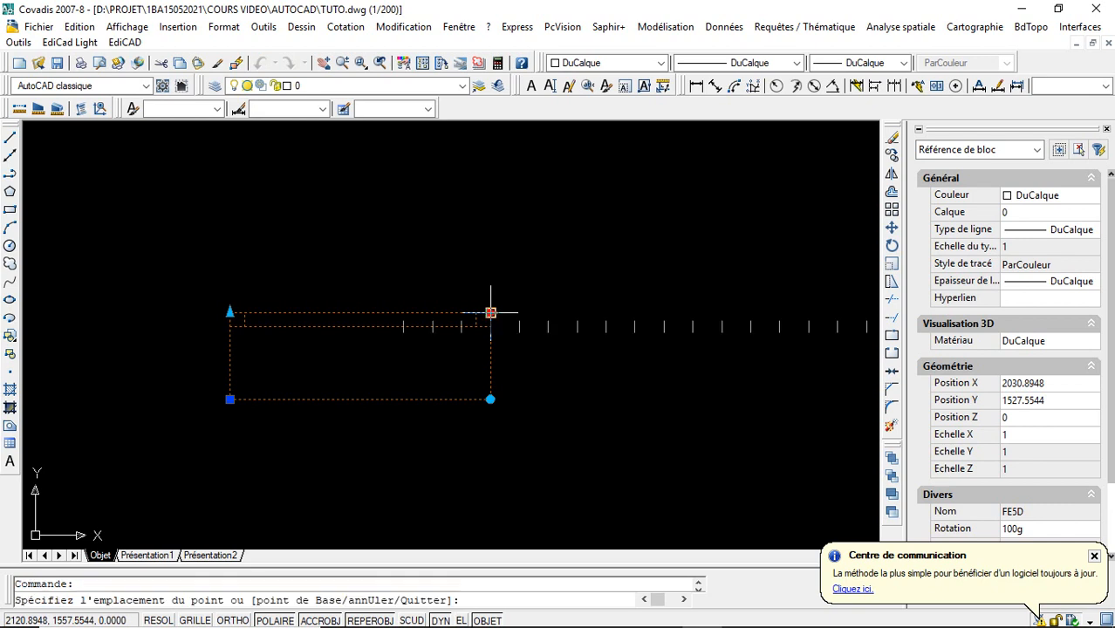
{"action": "left_click", "coordinate": [664, 312]}
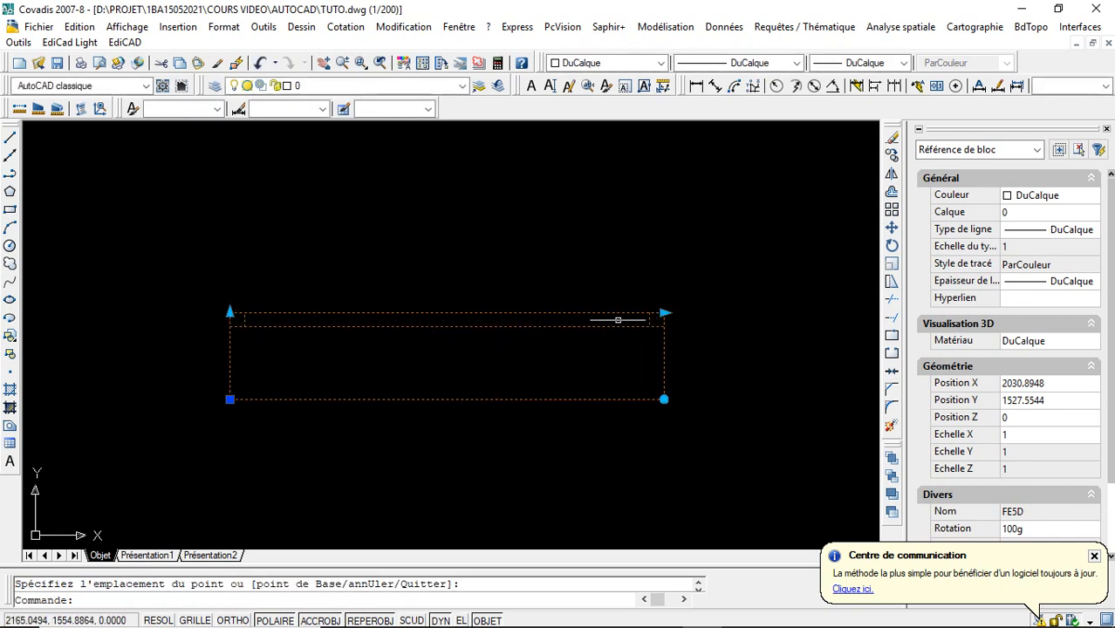
- Reduce the orange window block's depth in stages with its depth grip, down to about 10, and deselect the block
{"action": "left_click", "coordinate": [229, 312]}
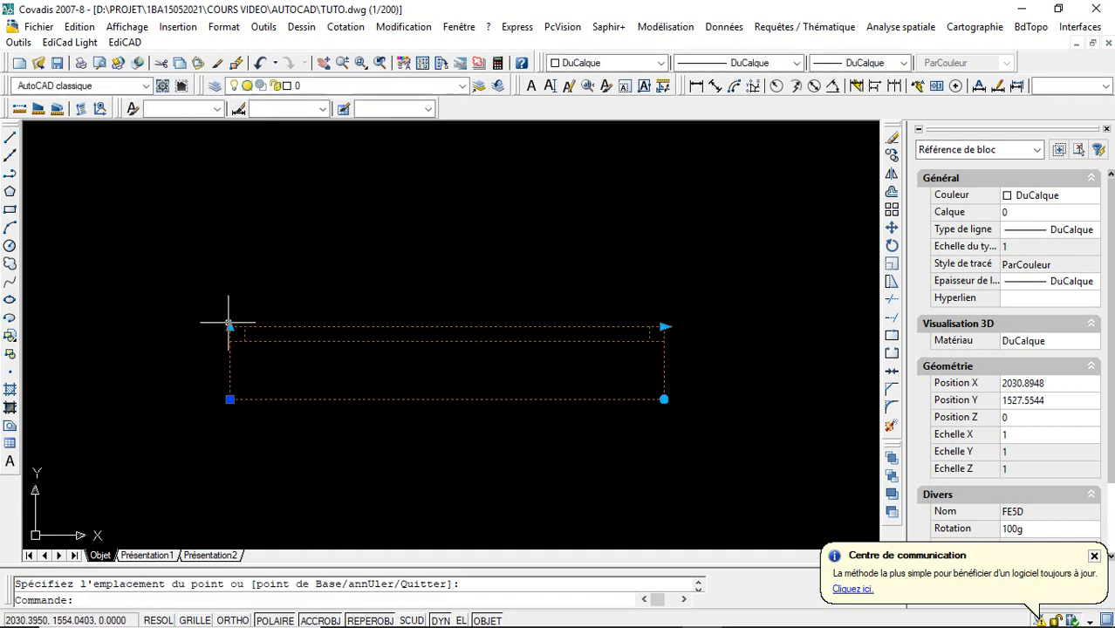
{"action": "left_click", "coordinate": [230, 324]}
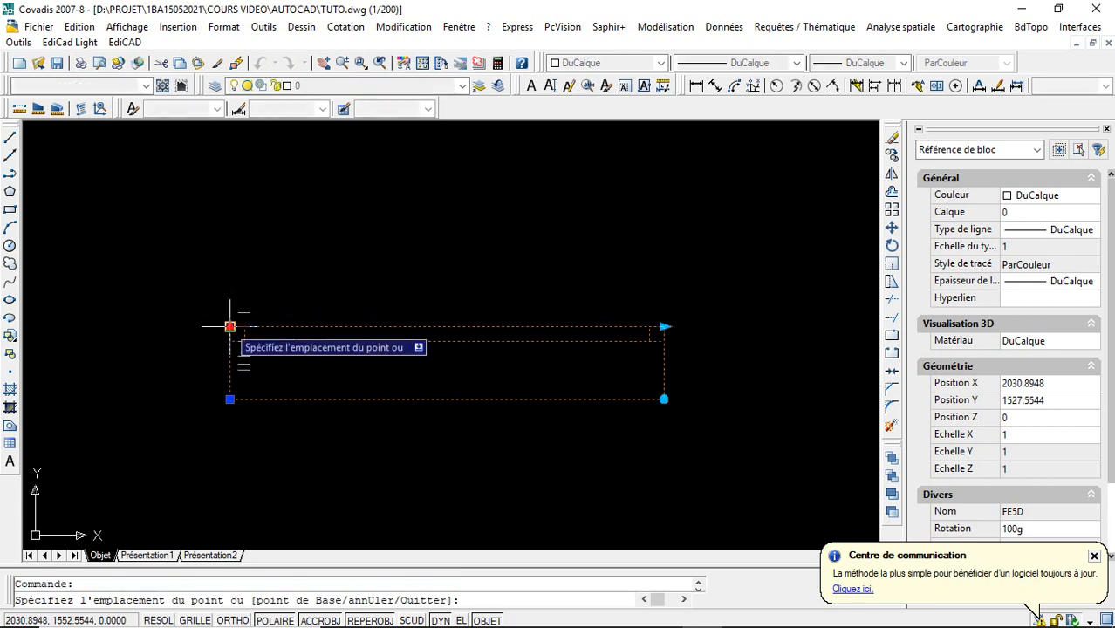
{"action": "left_click", "coordinate": [233, 373]}
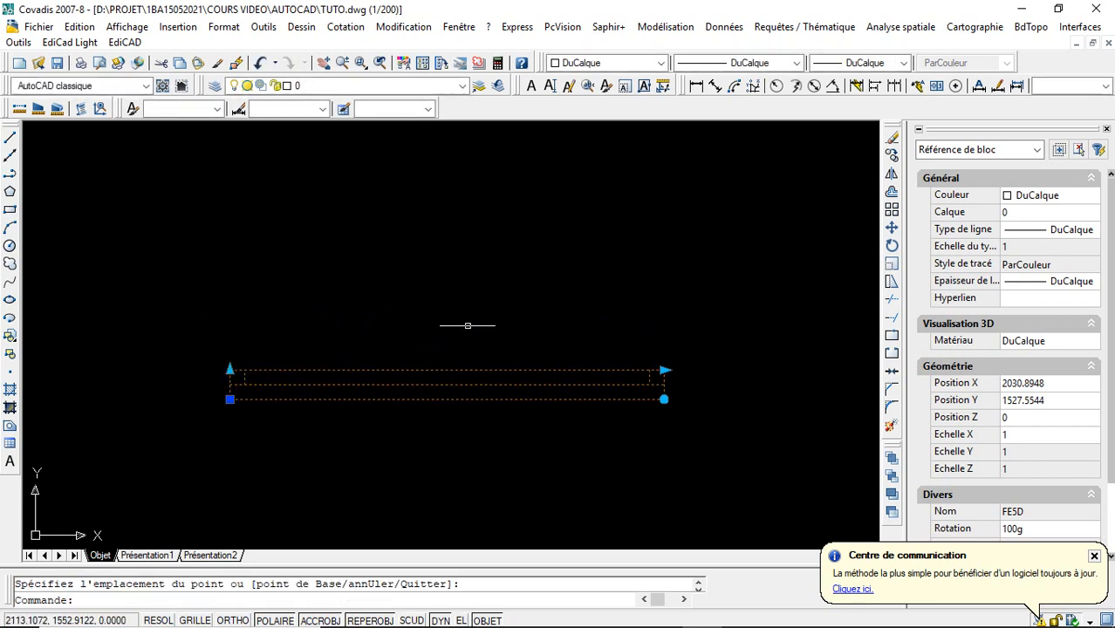
{"action": "key", "text": "Escape"}
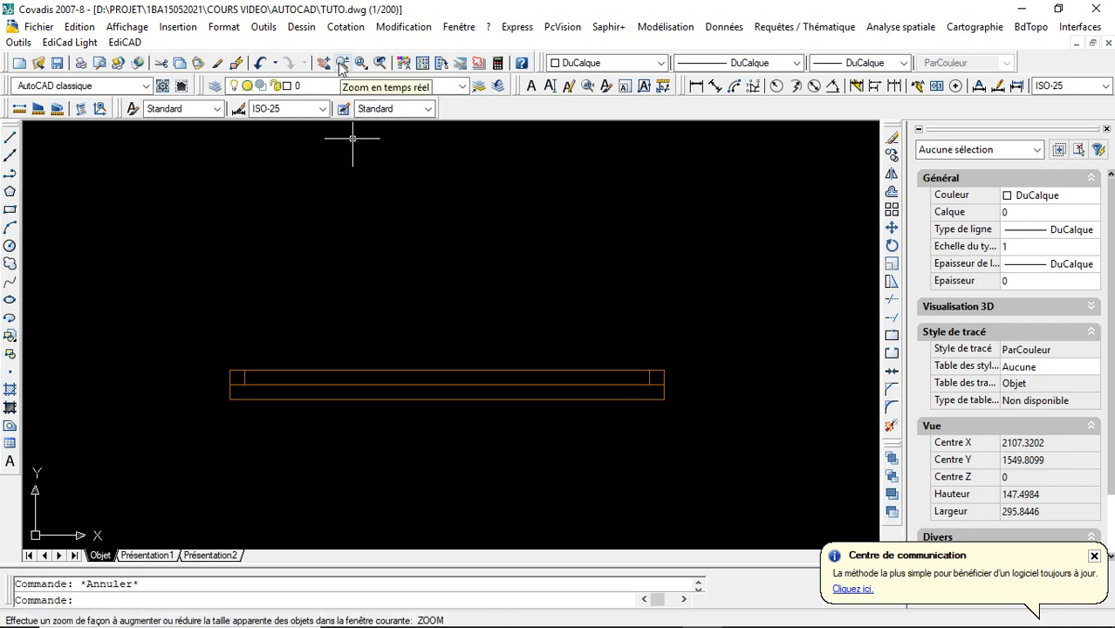
- Move the ordinary single door block PORT by its insertion grip to about X 1787, Y 1275, and deselect it
{"action": "left_click", "coordinate": [344, 68]}
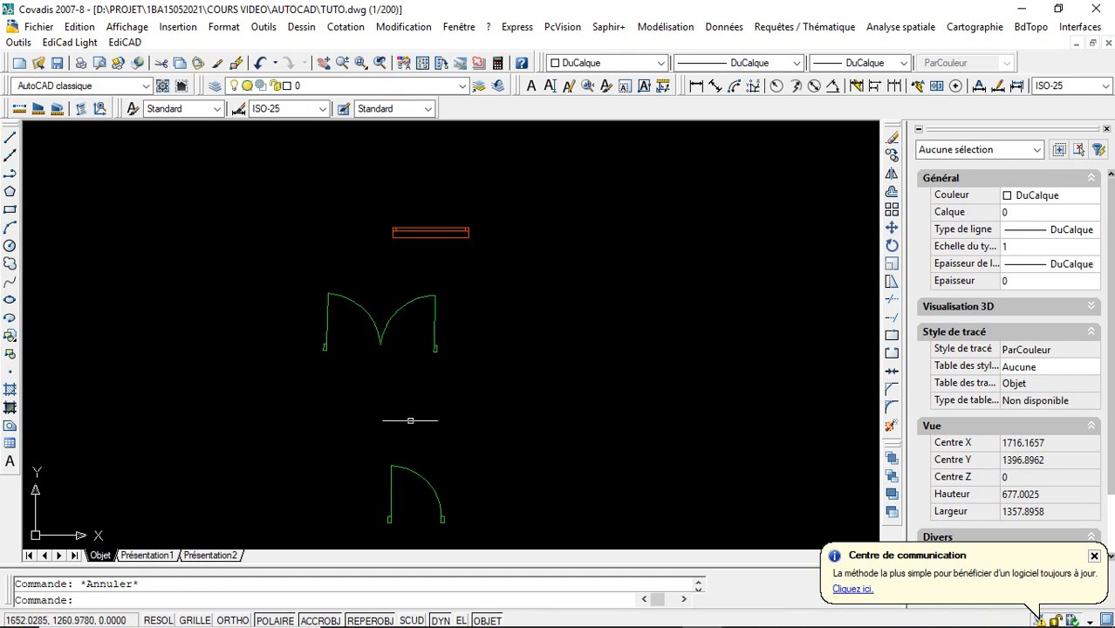
{"action": "left_click", "coordinate": [426, 475]}
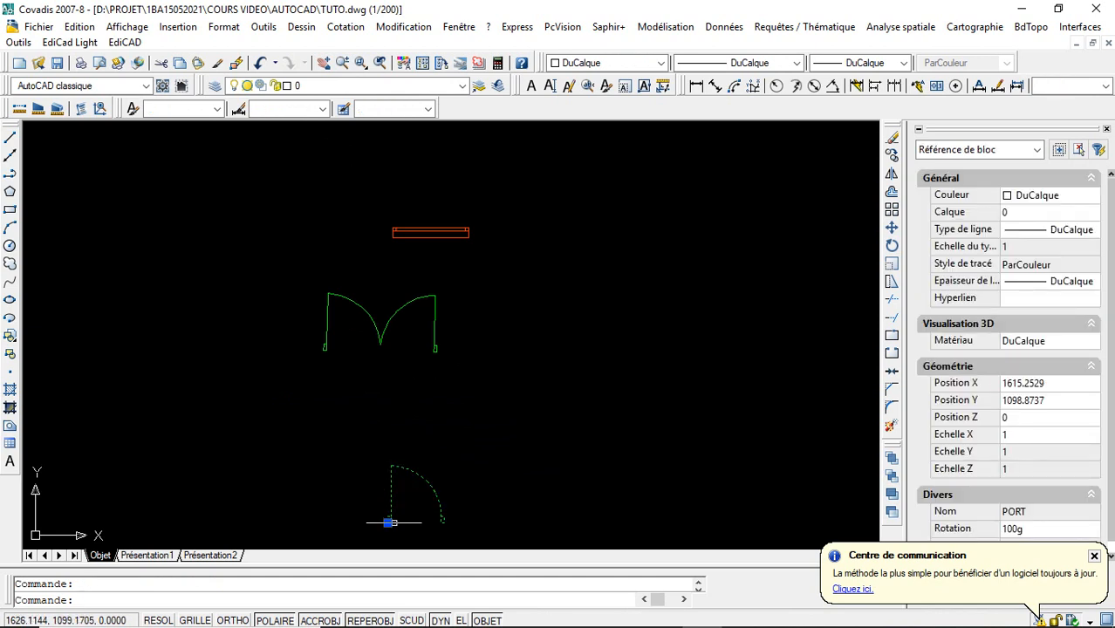
{"action": "left_click", "coordinate": [387, 522]}
{"action": "left_click", "coordinate": [495, 410]}
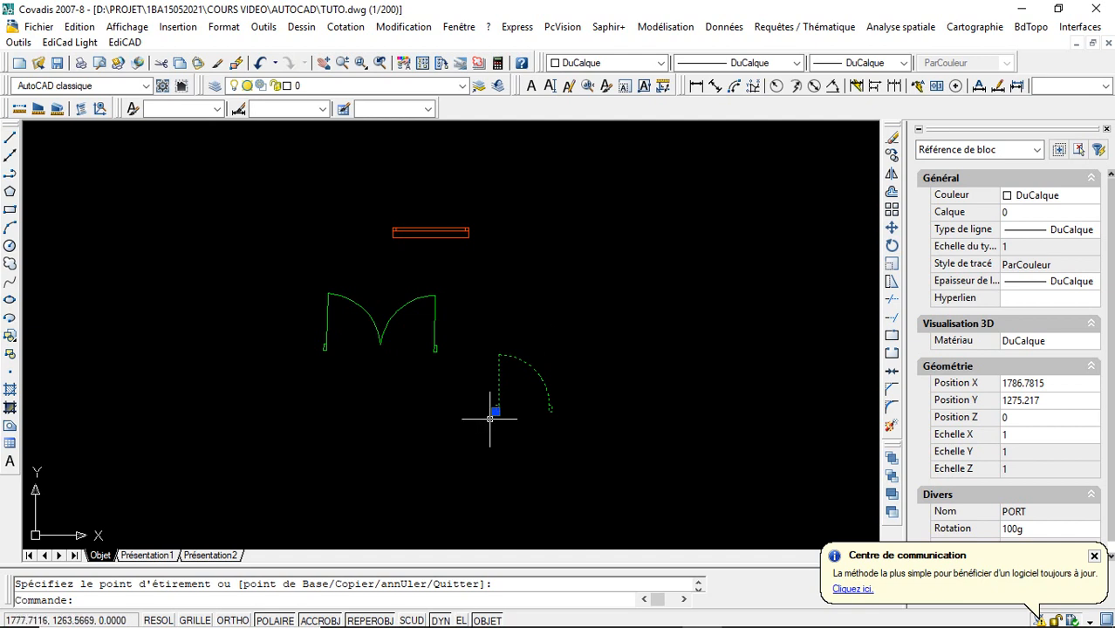
{"action": "key", "text": "Escape"}
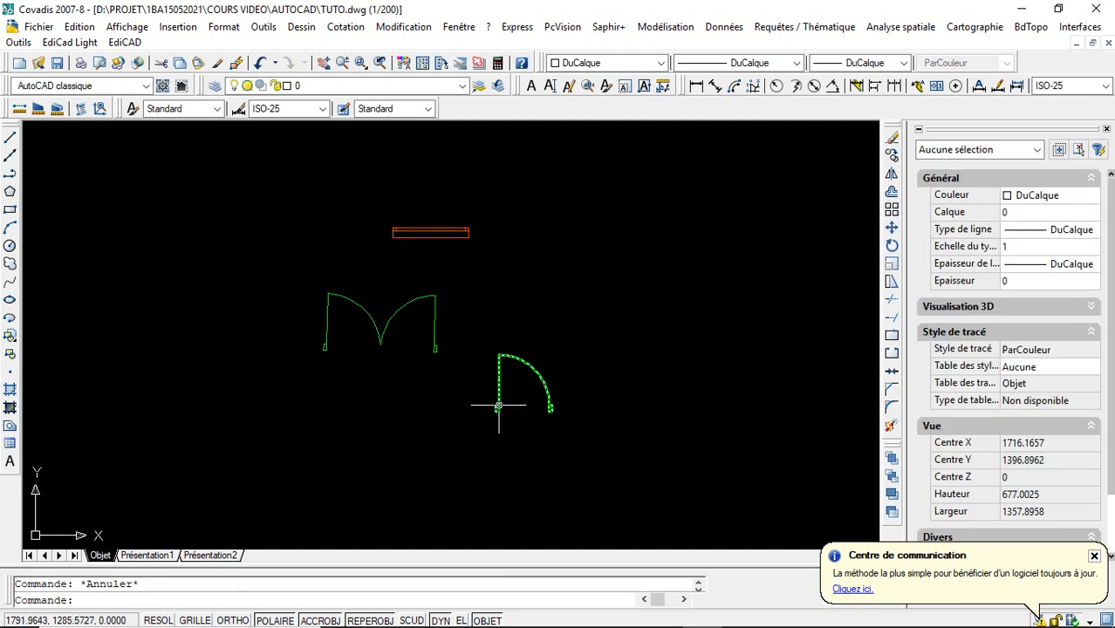
- Open the PORT block definition in the block editor and review the available parameters, actions and parameter sets
{"action": "double_click", "coordinate": [498, 406]}
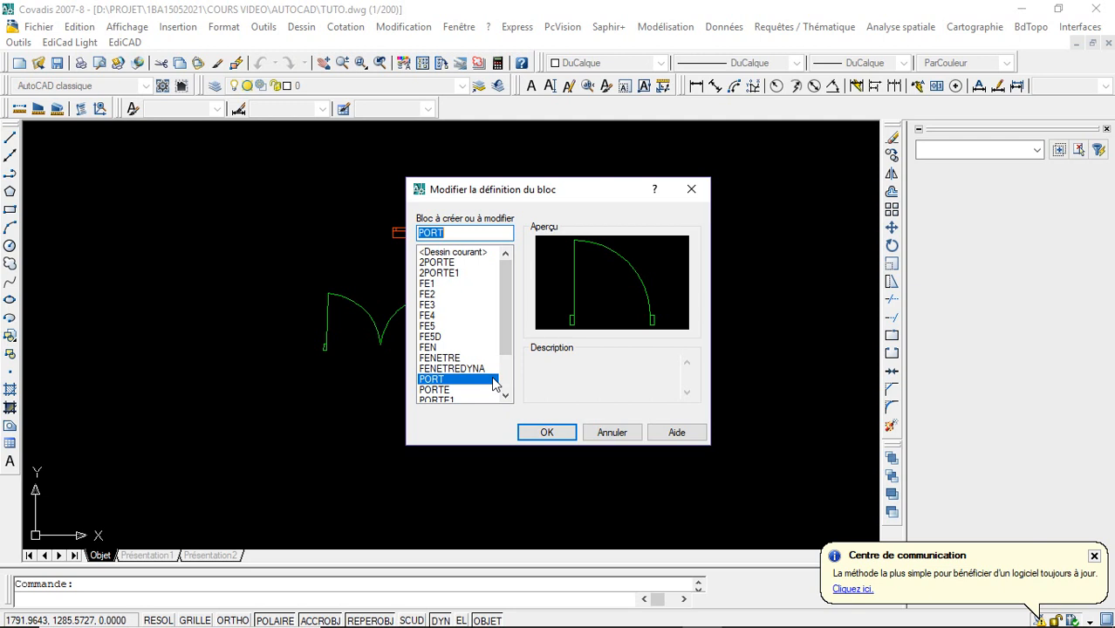
{"action": "left_click", "coordinate": [529, 433]}
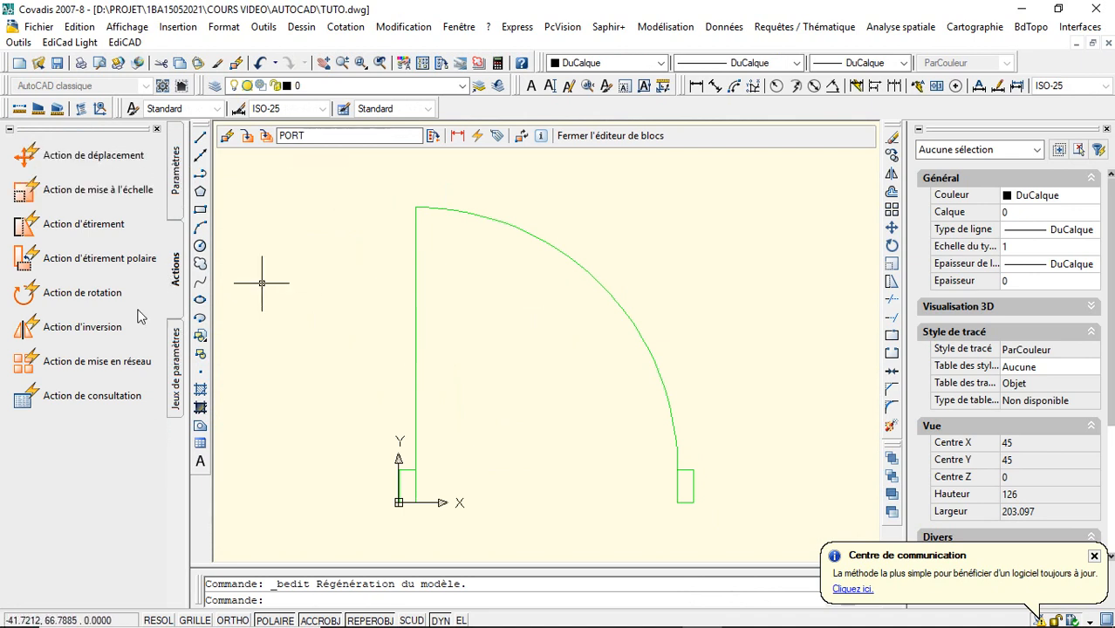
{"action": "left_click", "coordinate": [177, 188]}
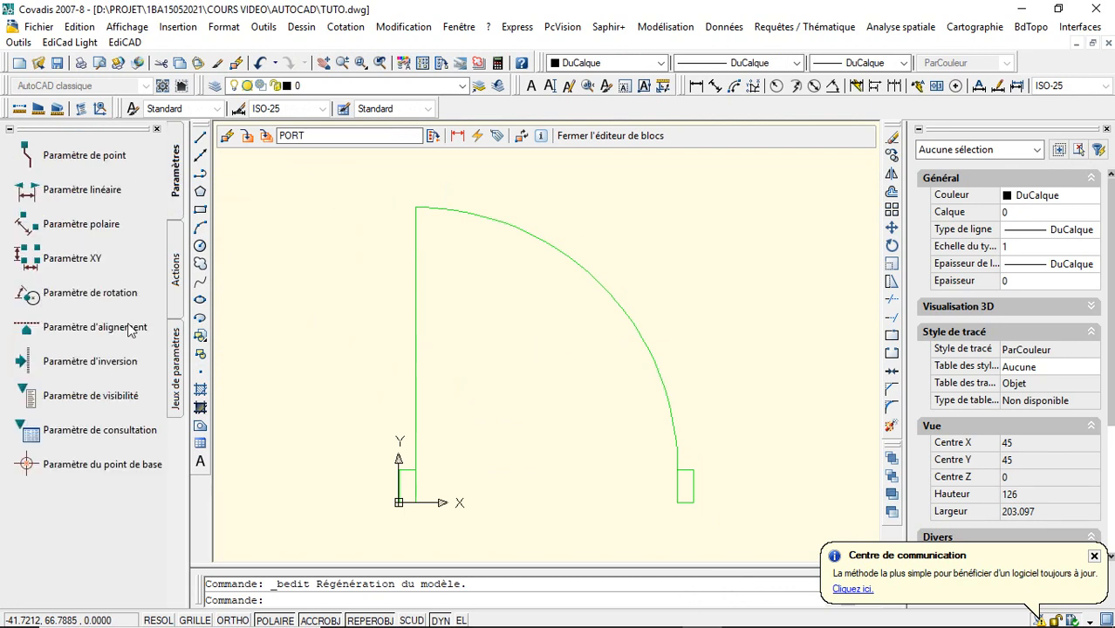
{"action": "left_click", "coordinate": [177, 267]}
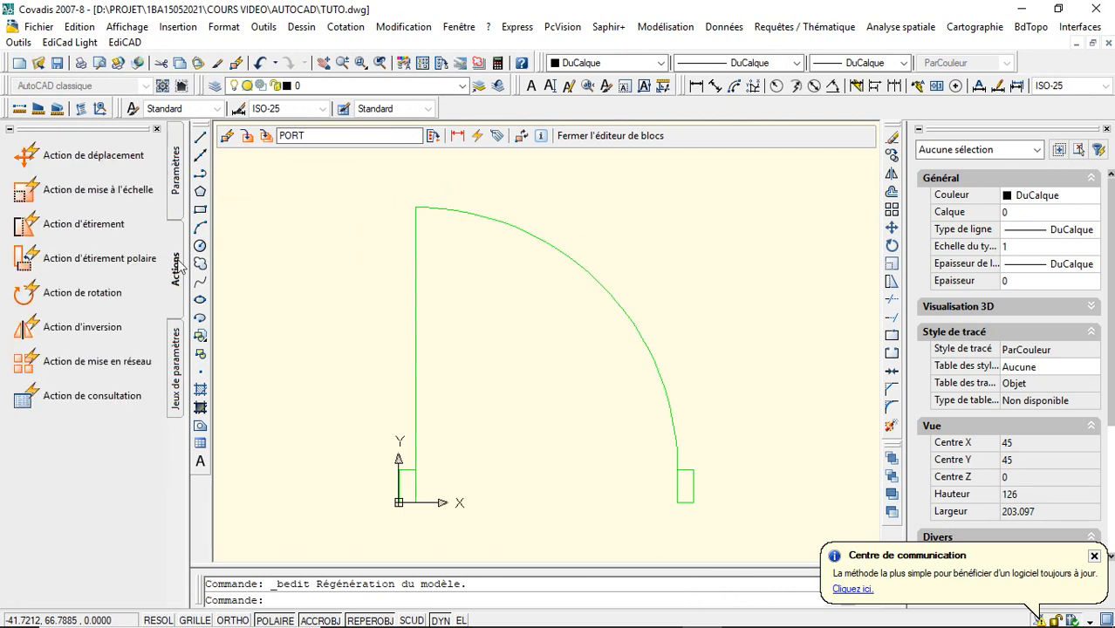
{"action": "left_click", "coordinate": [177, 349]}
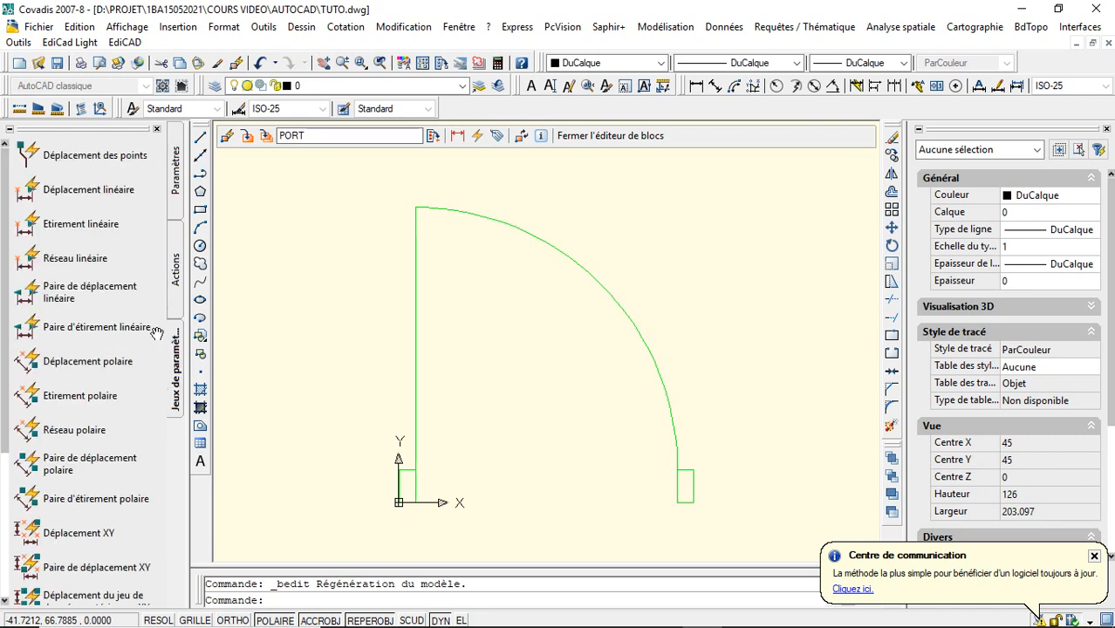
{"action": "left_click", "coordinate": [175, 274]}
{"action": "left_click", "coordinate": [176, 210]}
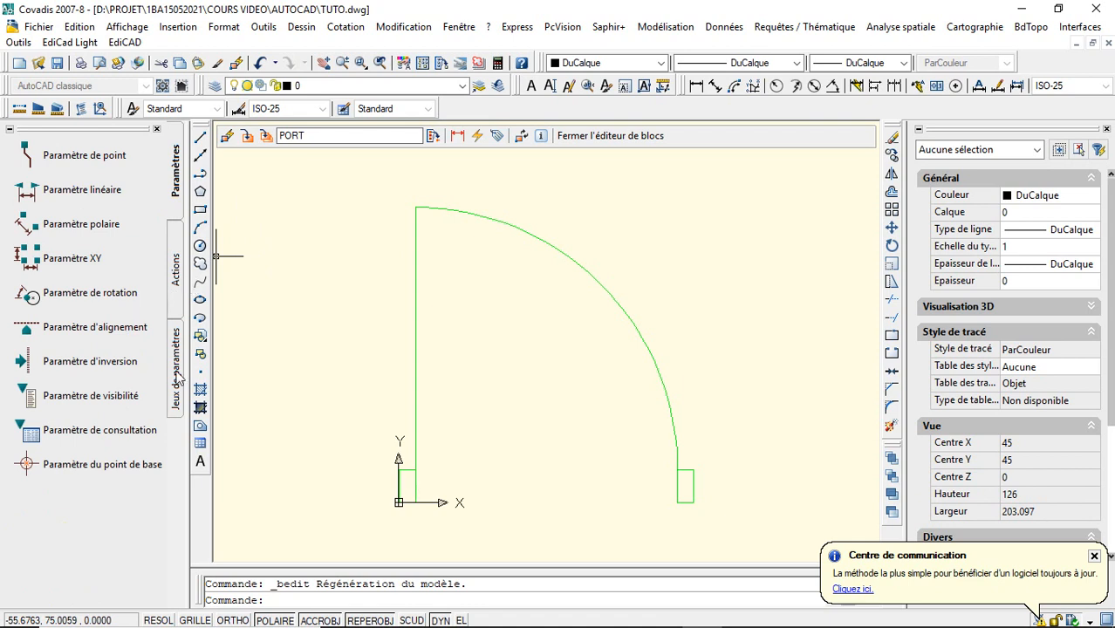
- Add a base point parameter at 0,0 and a rotation parameter from the same point with radius 90 and default angle 0
{"action": "left_click", "coordinate": [119, 472]}
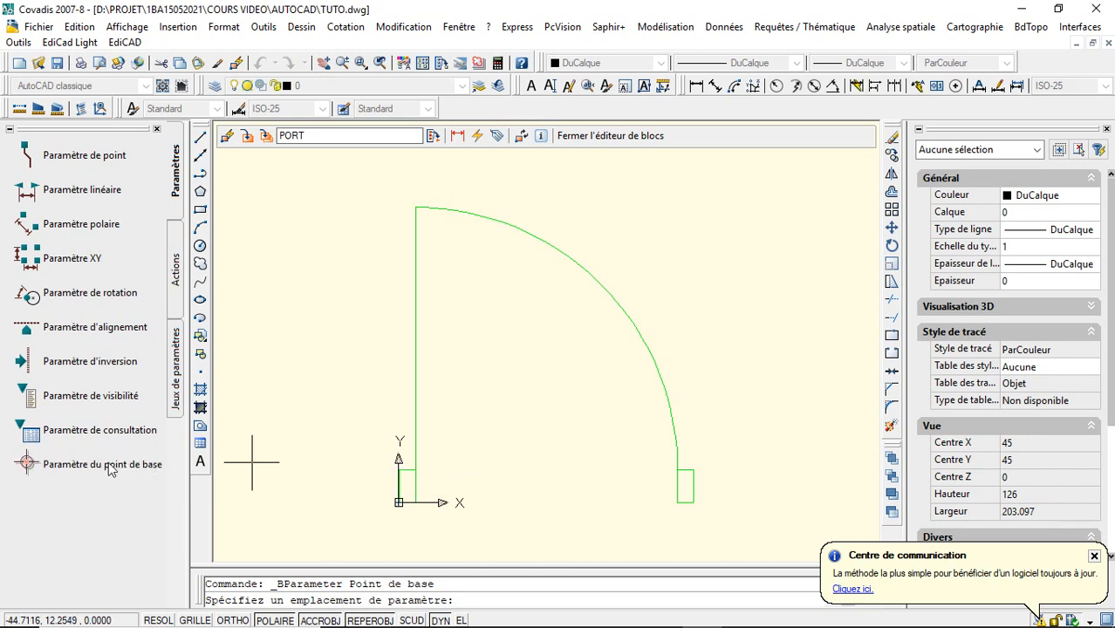
{"action": "left_click", "coordinate": [398, 502]}
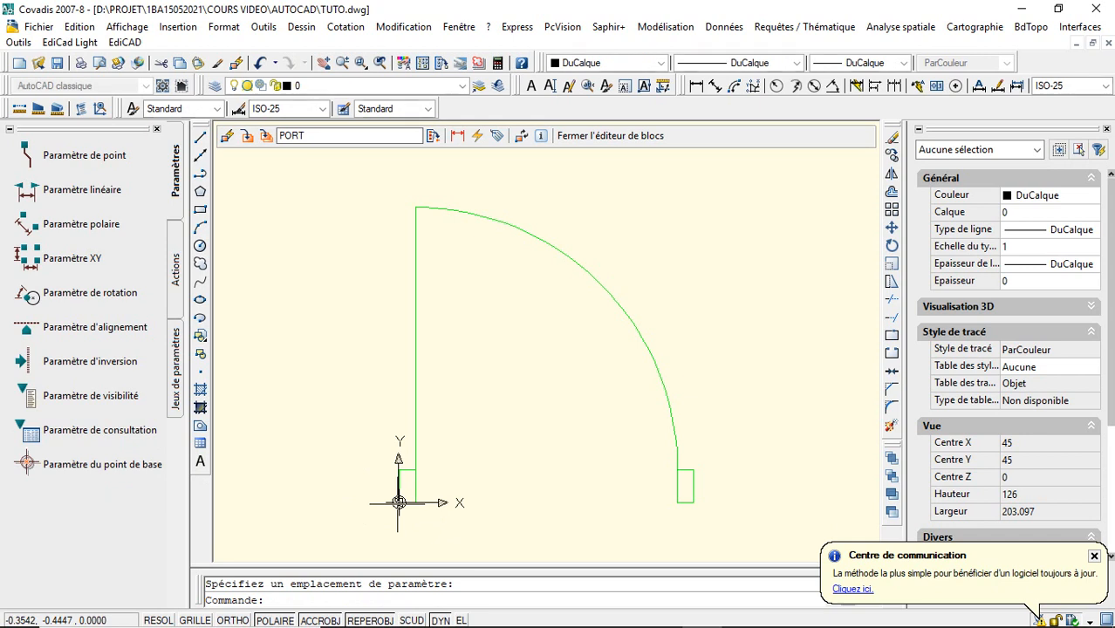
{"action": "left_click", "coordinate": [38, 295]}
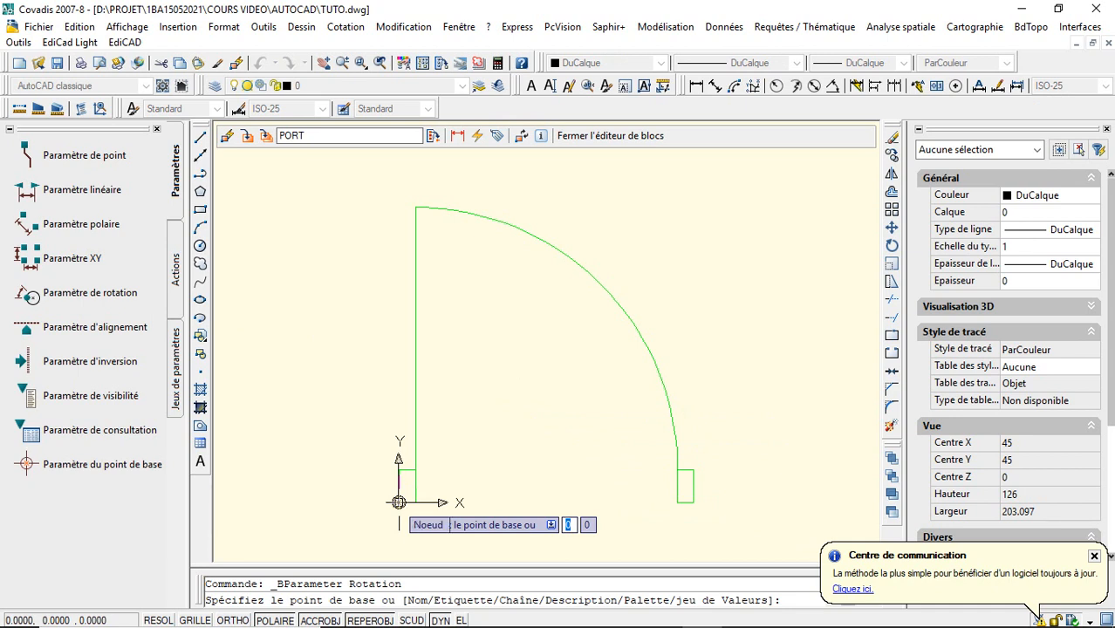
{"action": "left_click", "coordinate": [398, 502]}
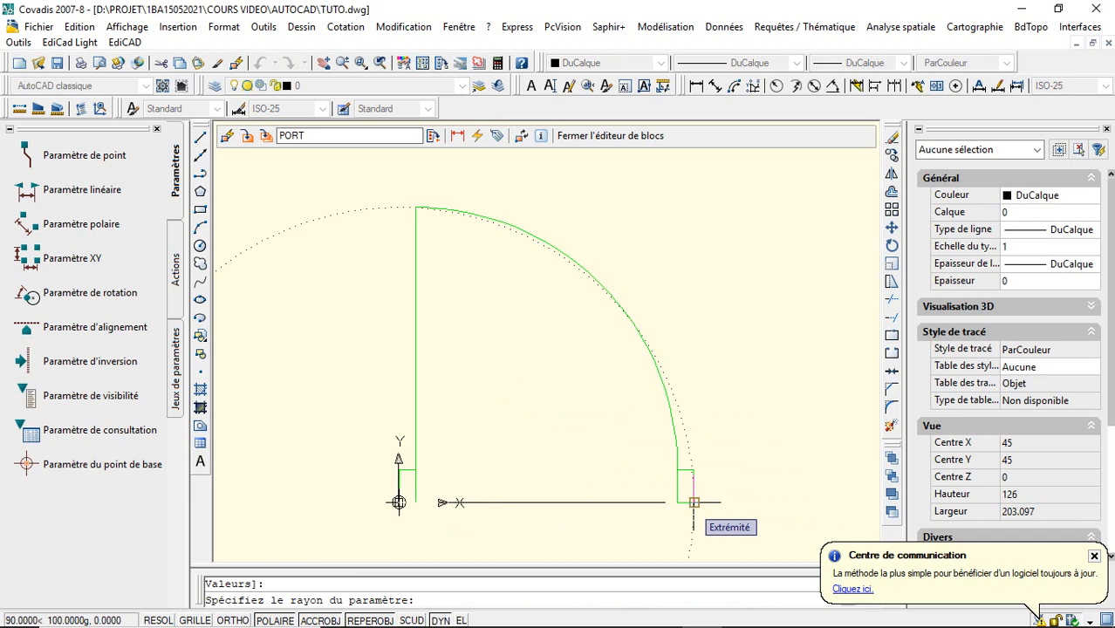
{"action": "left_click", "coordinate": [693, 502]}
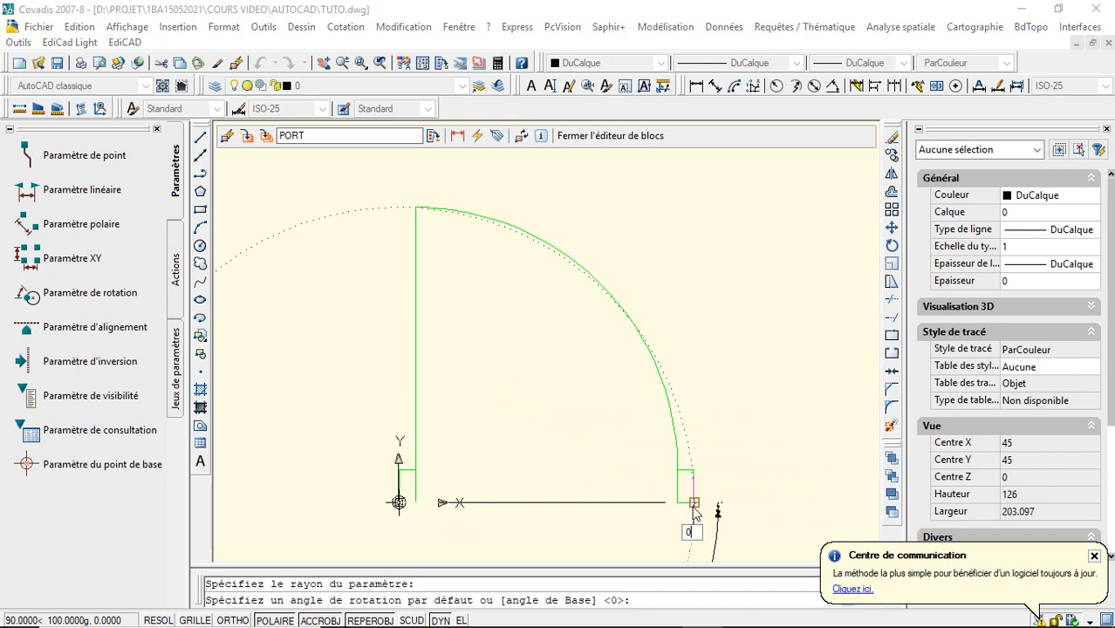
{"action": "key", "text": "Return"}
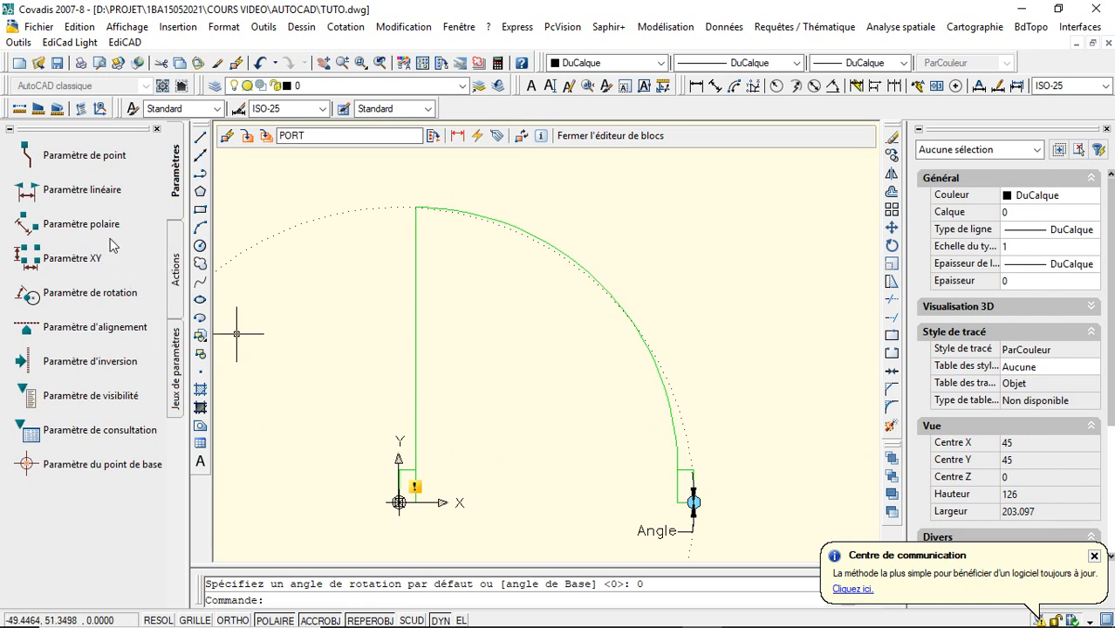
- Add a linear parameter of 90 along the door leaf from 5,0 to its upper end, with the label outside the leaf
{"action": "left_click", "coordinate": [110, 192]}
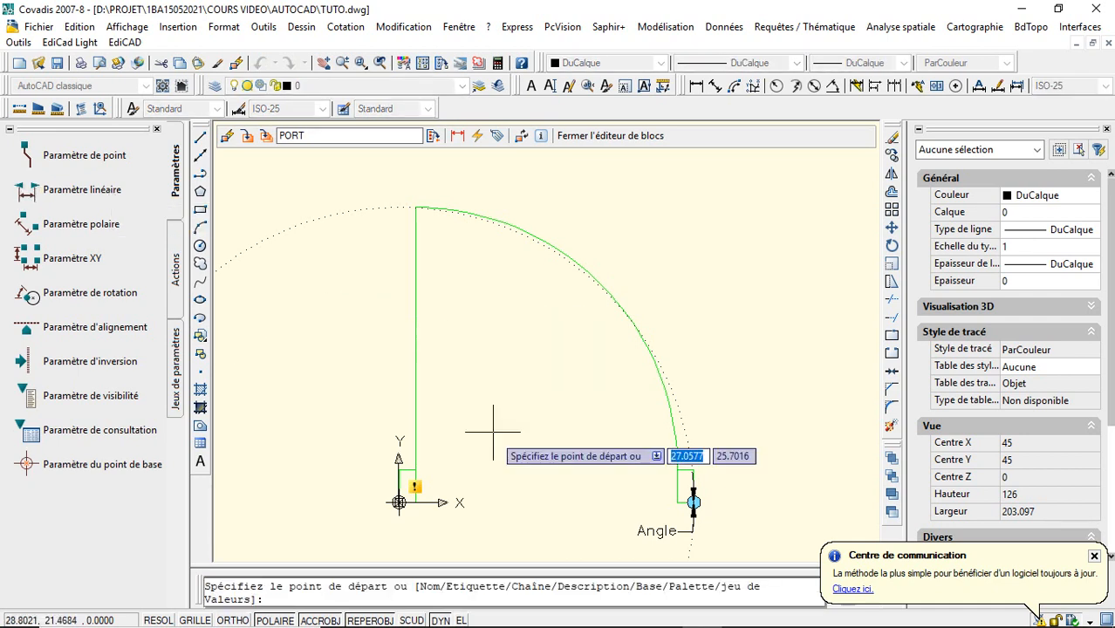
{"action": "left_click", "coordinate": [416, 489]}
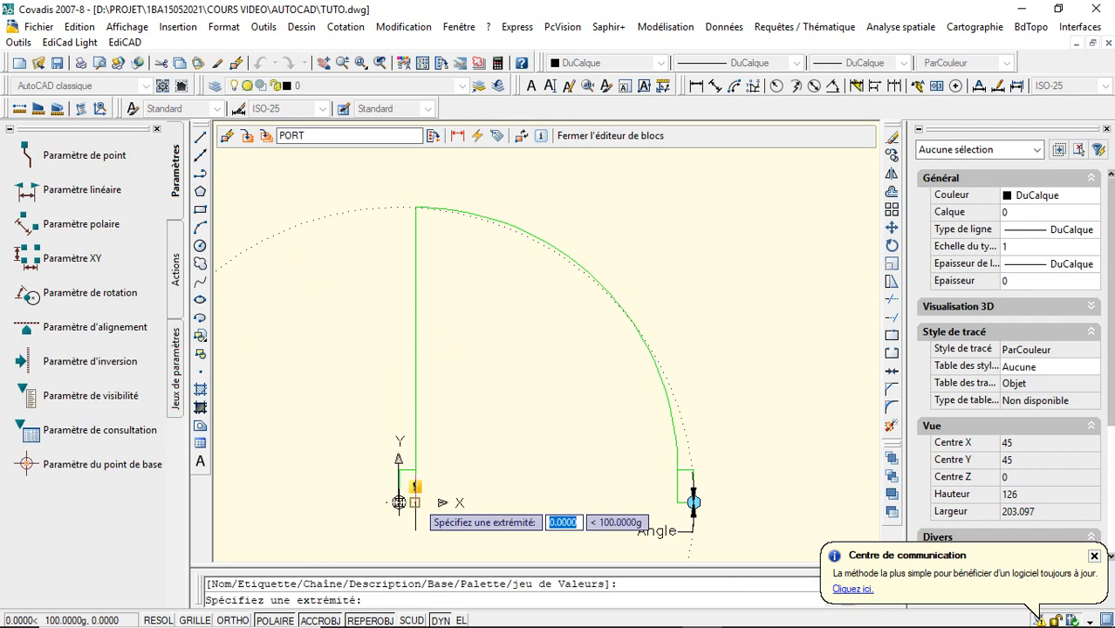
{"action": "left_click", "coordinate": [416, 209]}
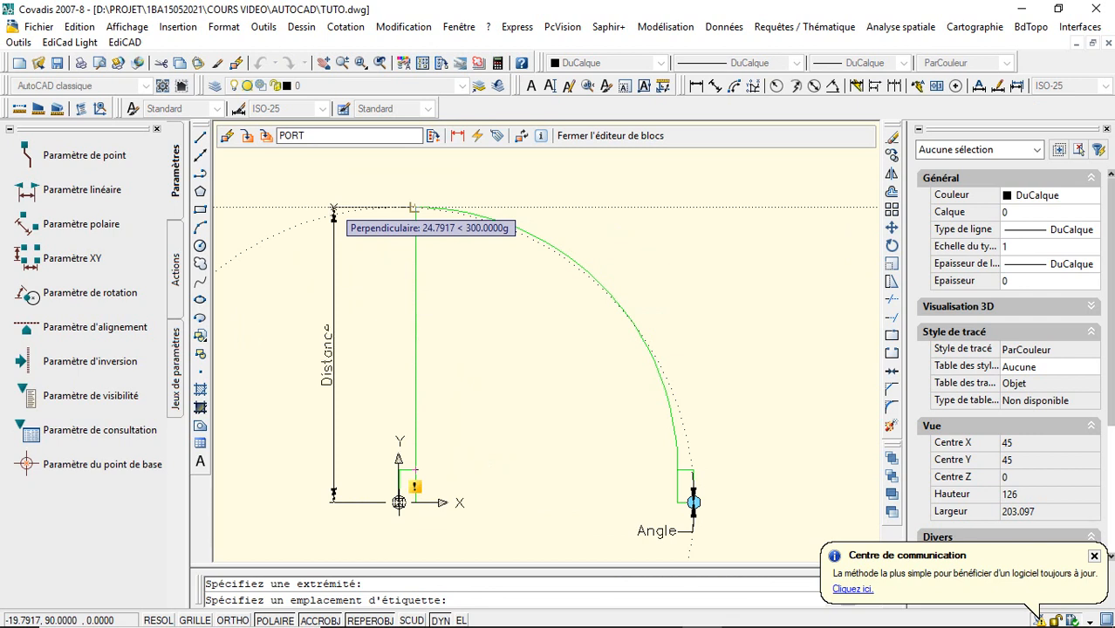
{"action": "left_click", "coordinate": [333, 210]}
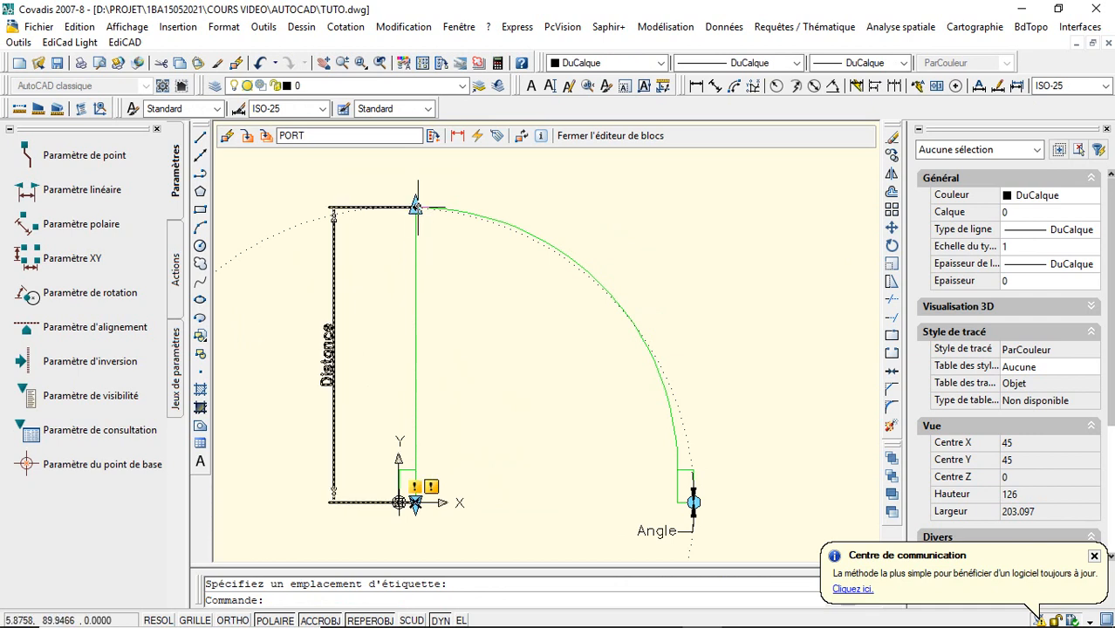
- Limit the linear Distance parameter to 1 displayed grip and deselect it
{"action": "left_click", "coordinate": [330, 366]}
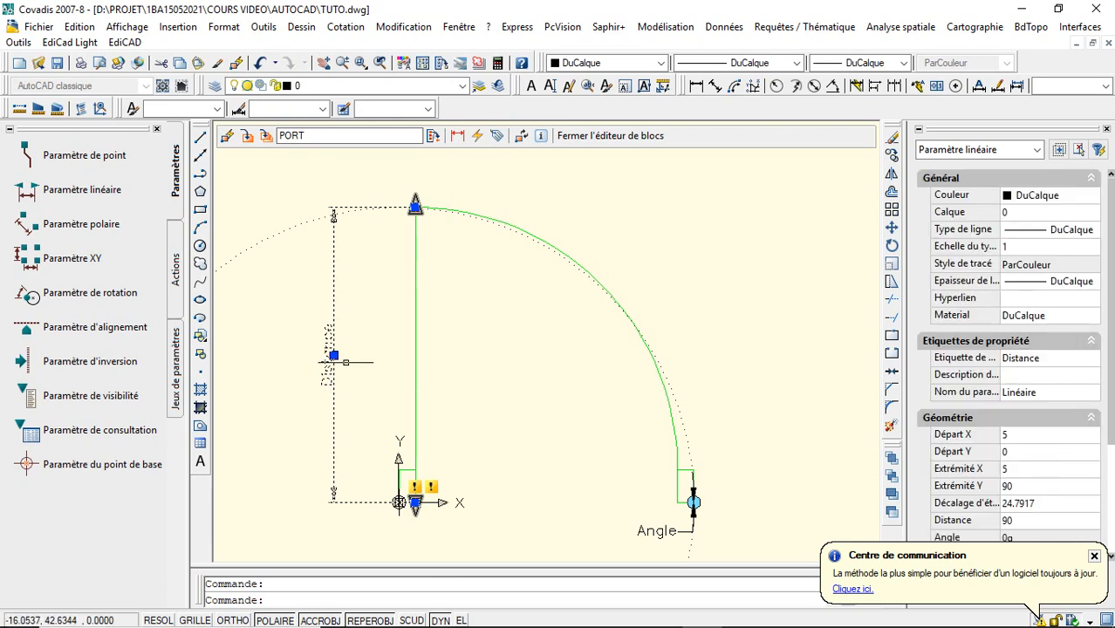
{"action": "key", "text": "Escape"}
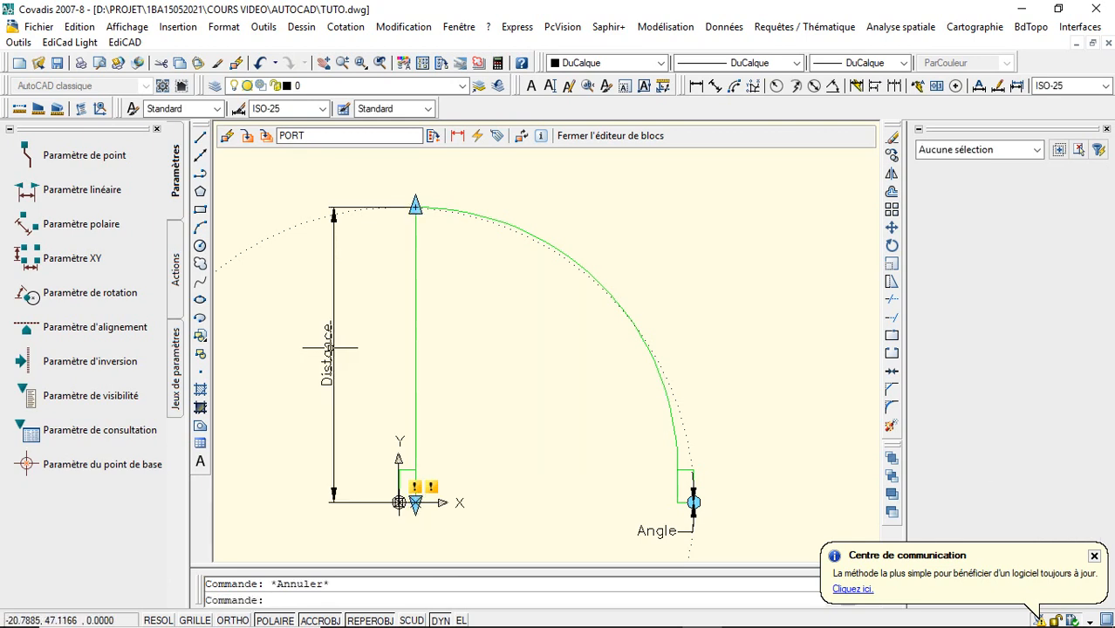
{"action": "left_click", "coordinate": [331, 356]}
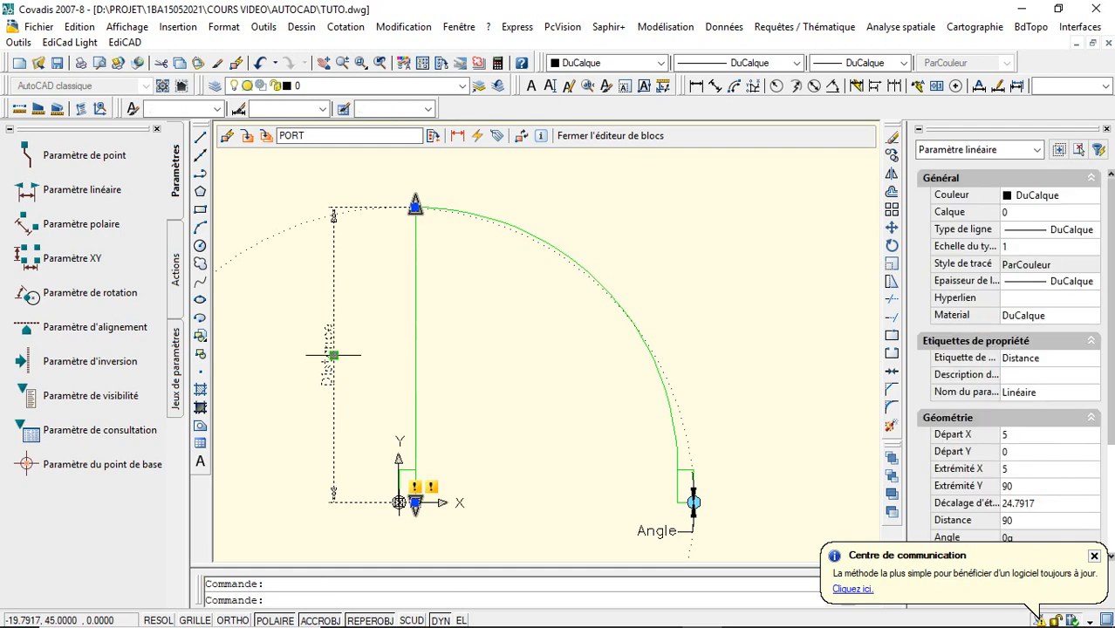
{"action": "right_click", "coordinate": [329, 356]}
{"action": "mouse_move", "coordinate": [562, 489]}
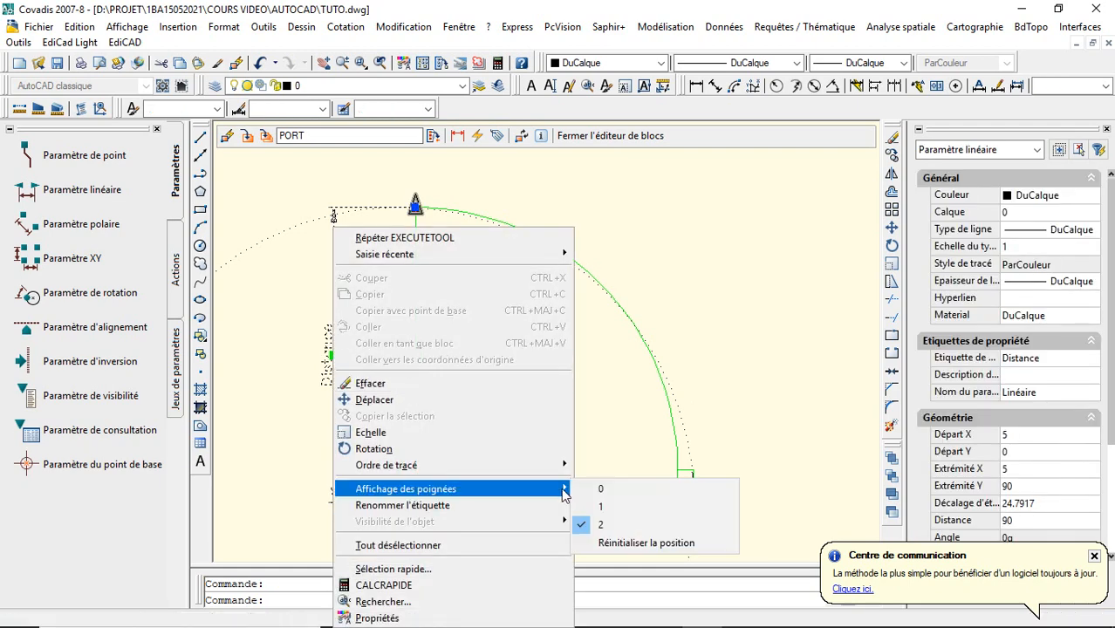
{"action": "left_click", "coordinate": [602, 507]}
{"action": "key", "text": "Escape"}
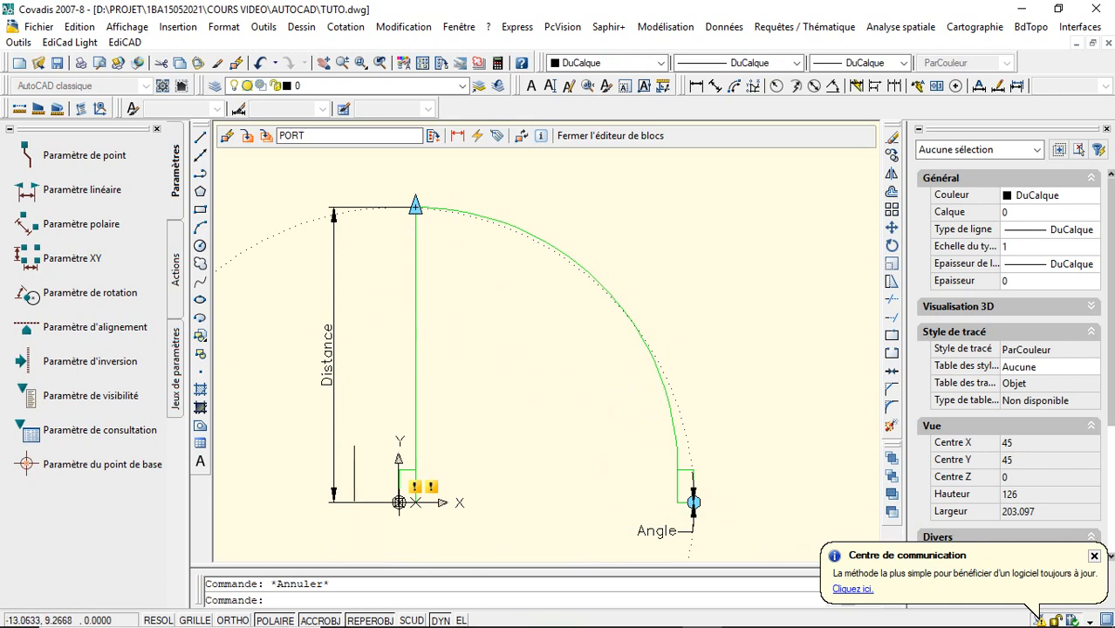
- Add a rotation action to the Angle parameter for the whole door and all its parameters, placing its marker beside the right jamb
{"action": "left_click", "coordinate": [178, 277]}
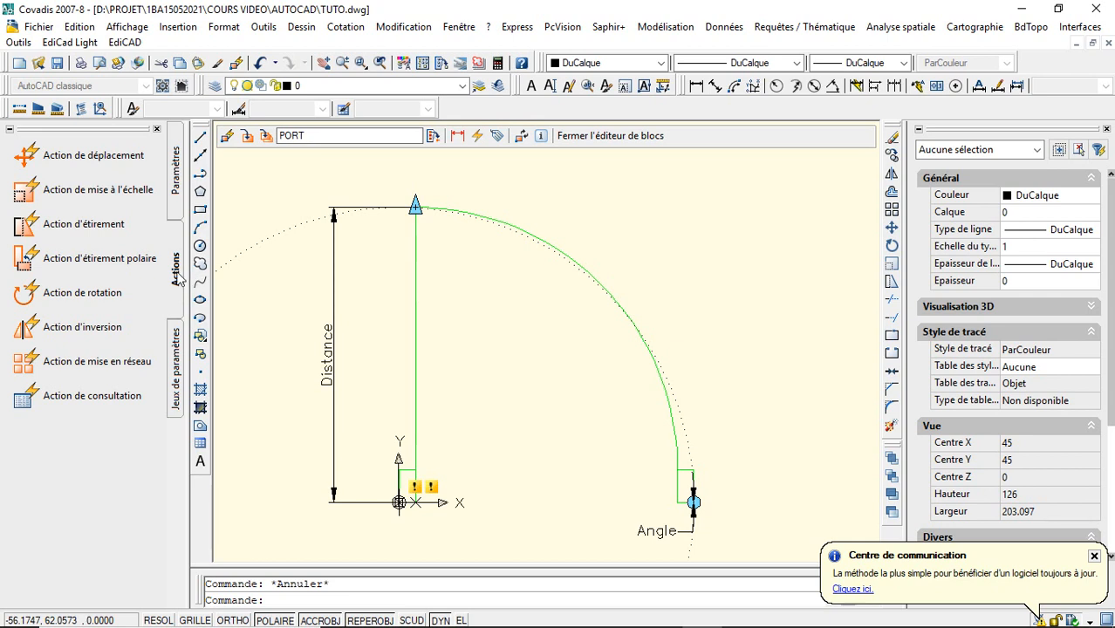
{"action": "left_click", "coordinate": [83, 293]}
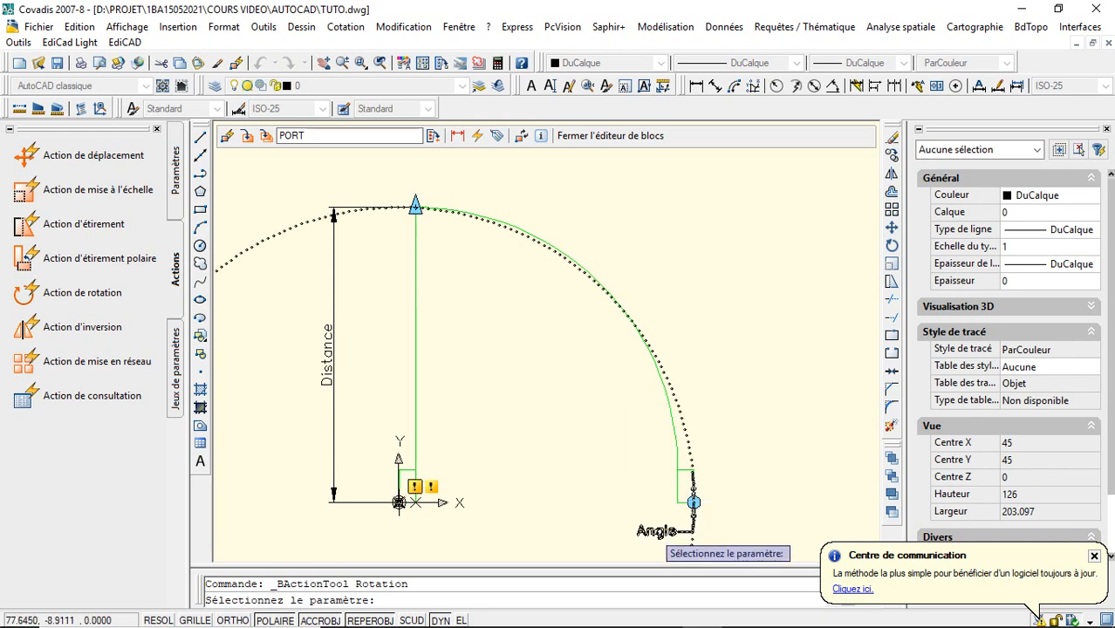
{"action": "left_click", "coordinate": [656, 533]}
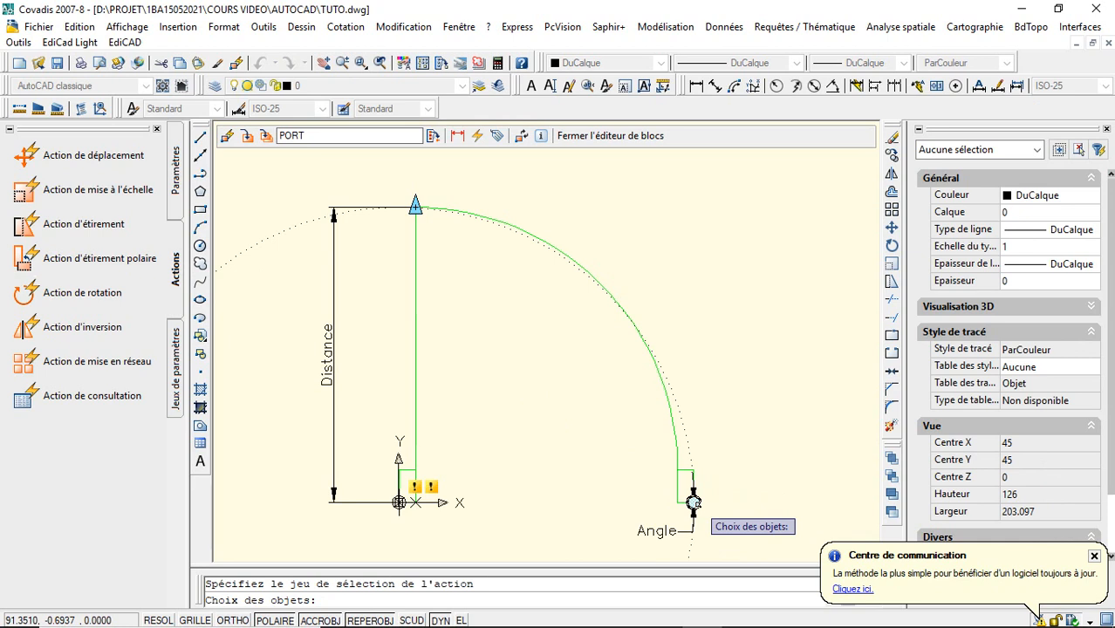
{"action": "left_click", "coordinate": [749, 172]}
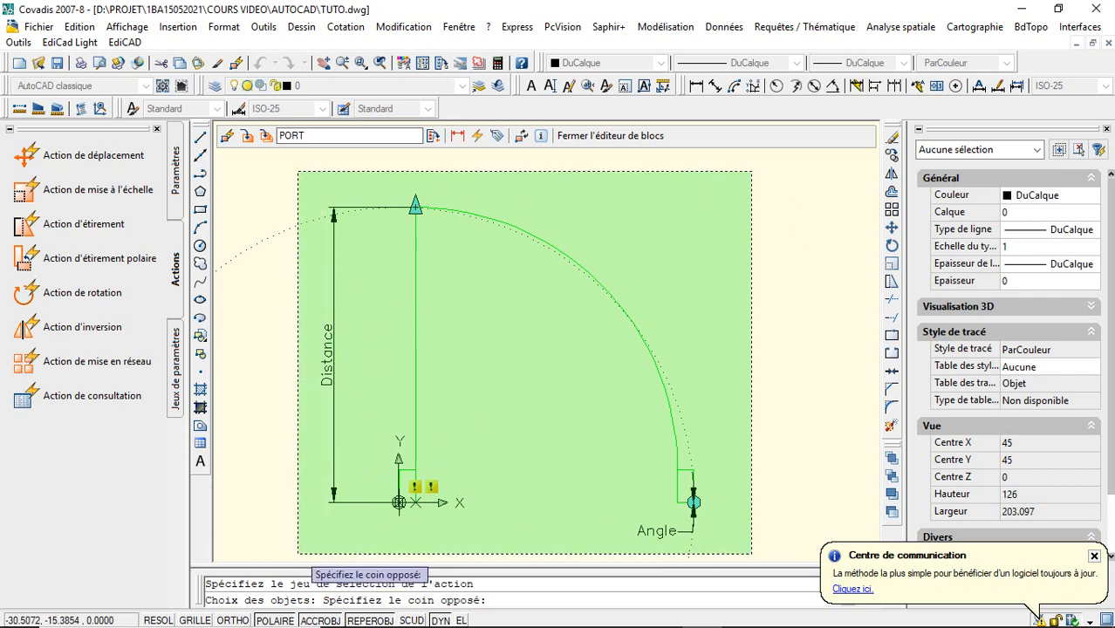
{"action": "left_click", "coordinate": [298, 554]}
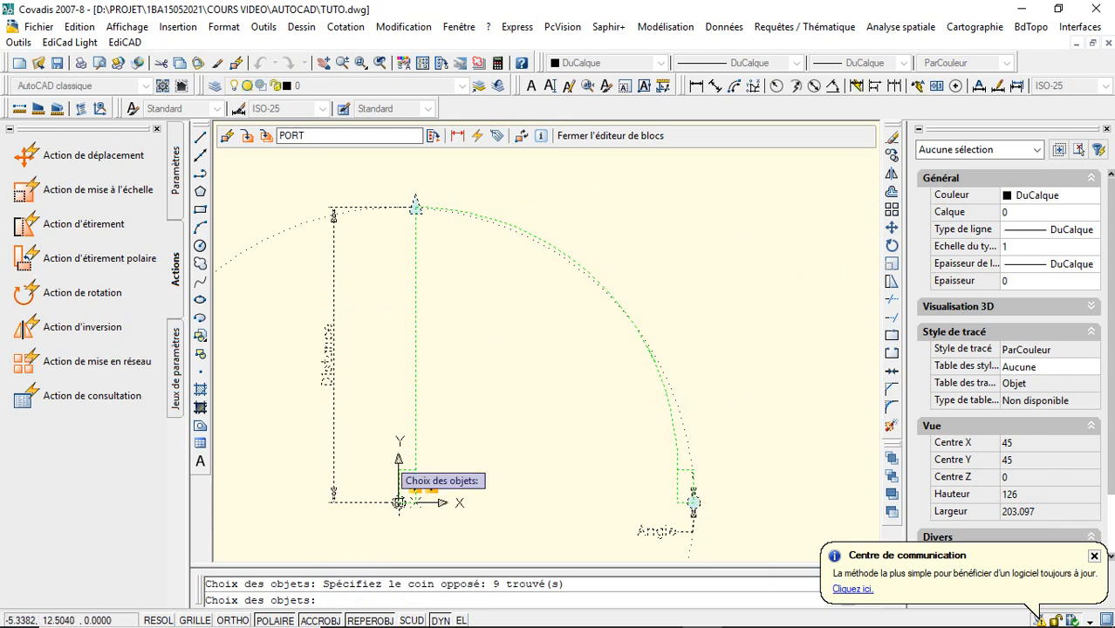
{"action": "key", "text": "Return"}
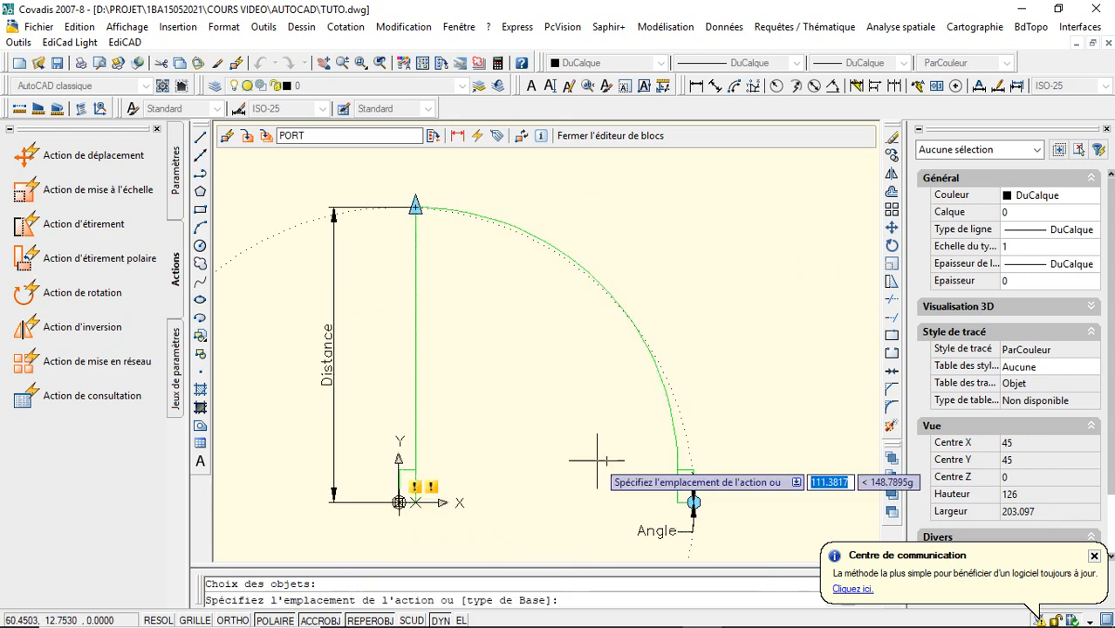
{"action": "left_click", "coordinate": [731, 508]}
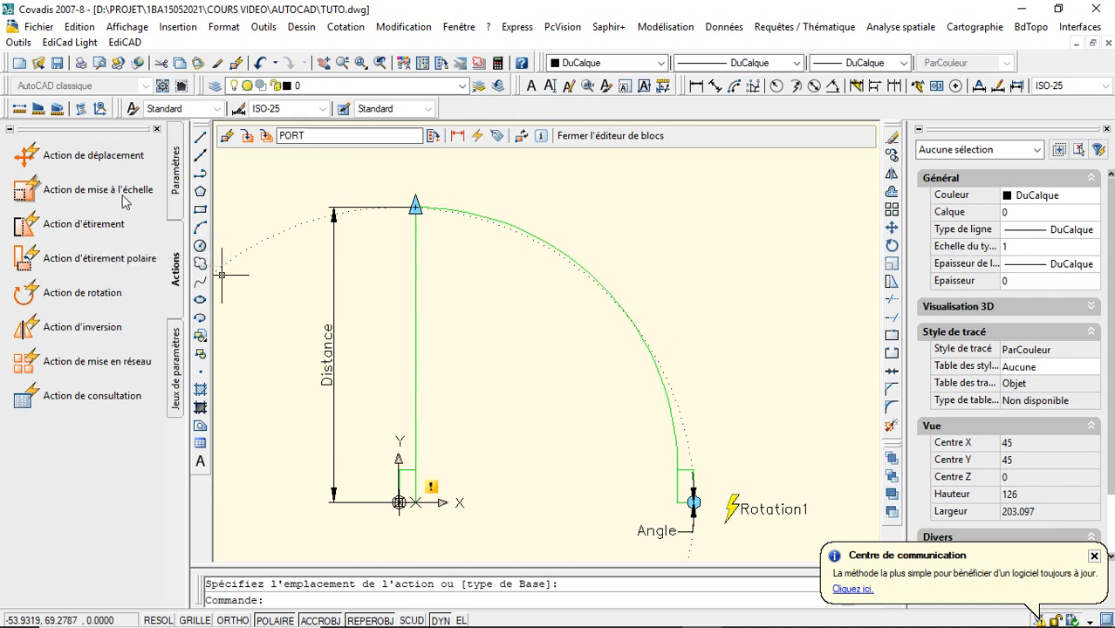
- Add a scale action to the Distance parameter, applied to the leaf, arc, both jambs, parameters and upper grip, with its marker above the leaf
{"action": "left_click", "coordinate": [157, 259]}
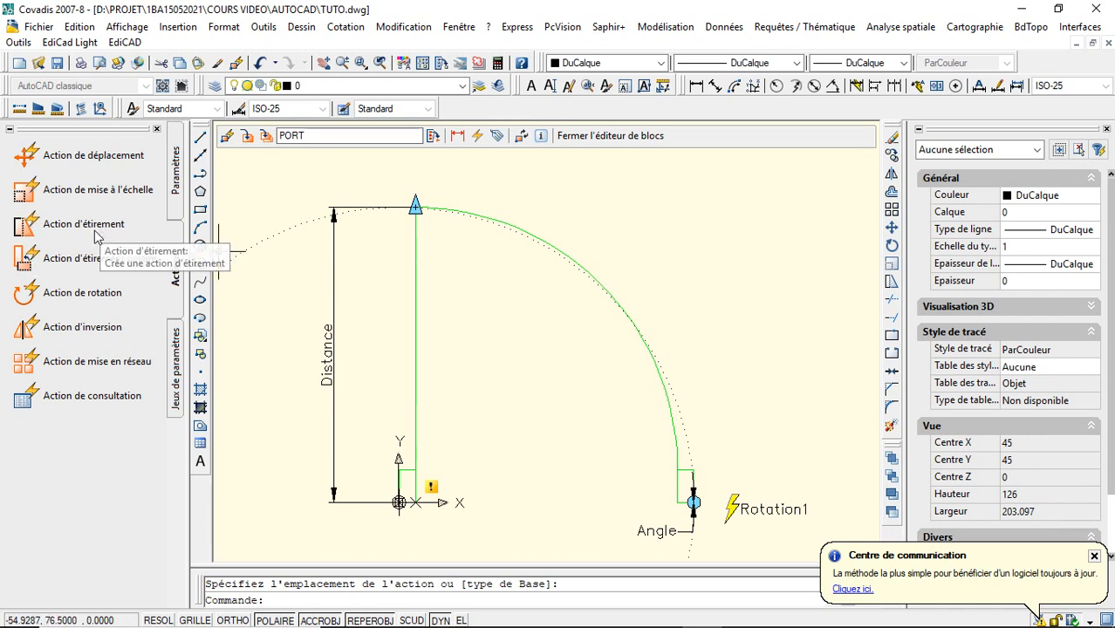
{"action": "left_click", "coordinate": [109, 198]}
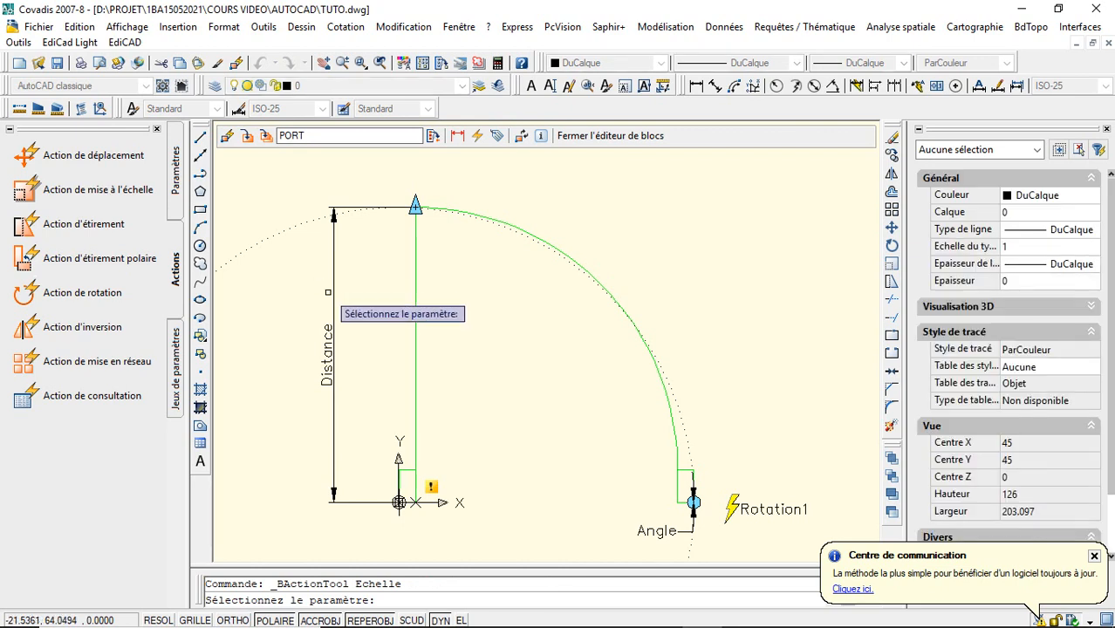
{"action": "left_click", "coordinate": [329, 281]}
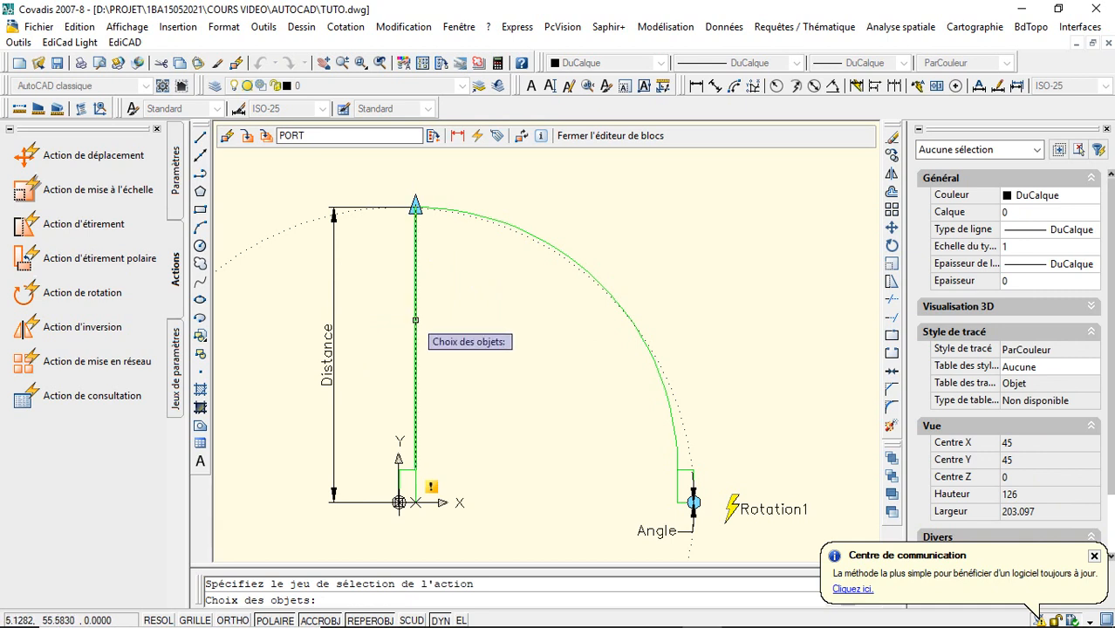
{"action": "left_click", "coordinate": [333, 314]}
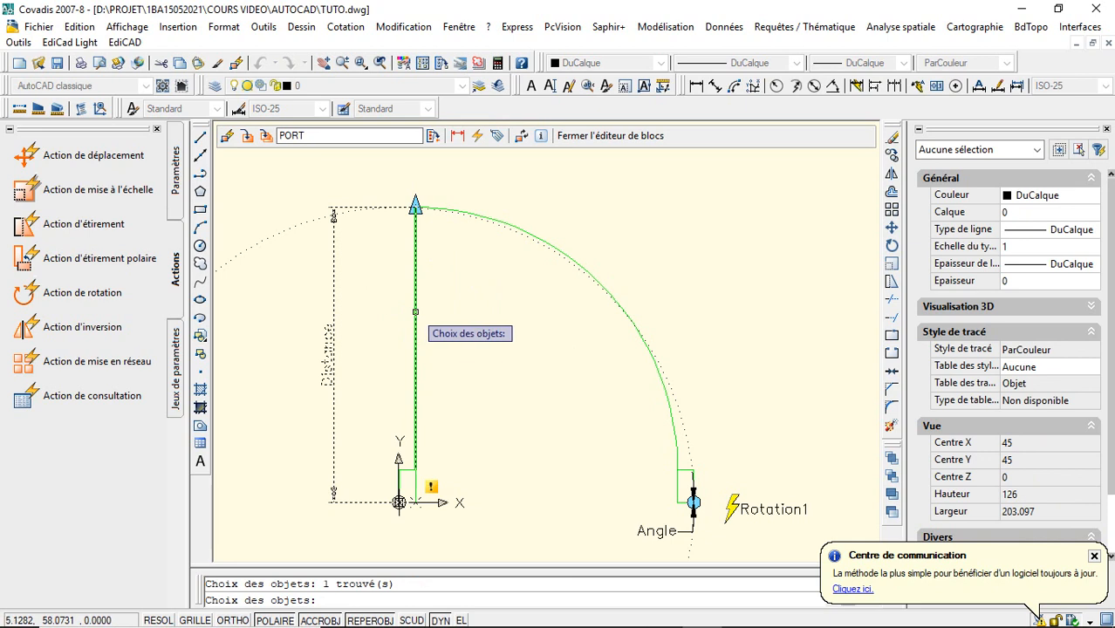
{"action": "left_click", "coordinate": [415, 311]}
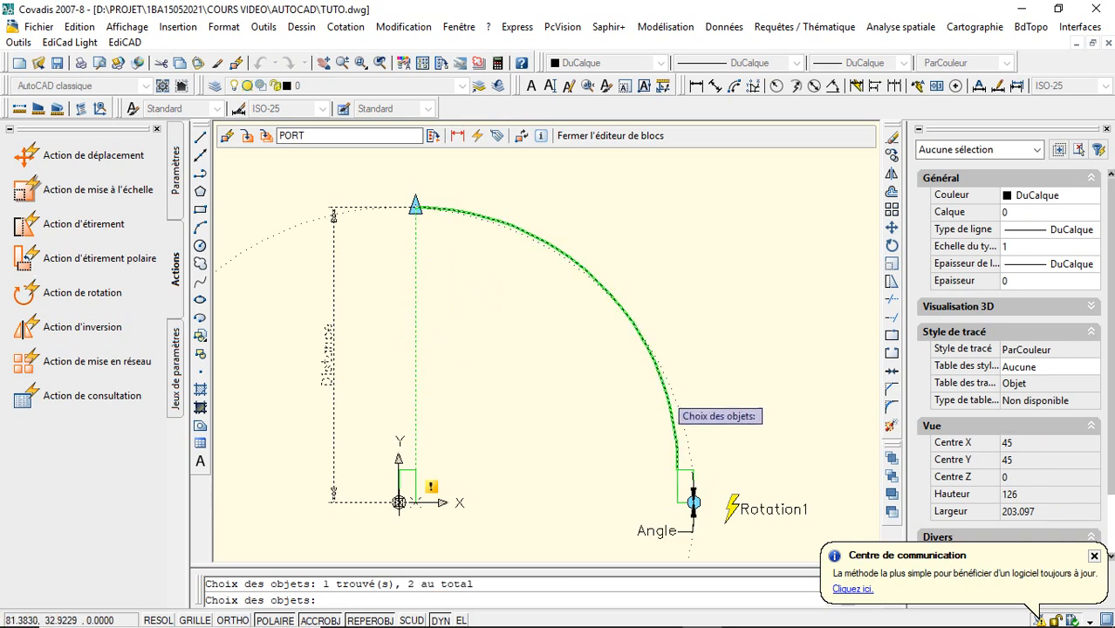
{"action": "left_click", "coordinate": [658, 391]}
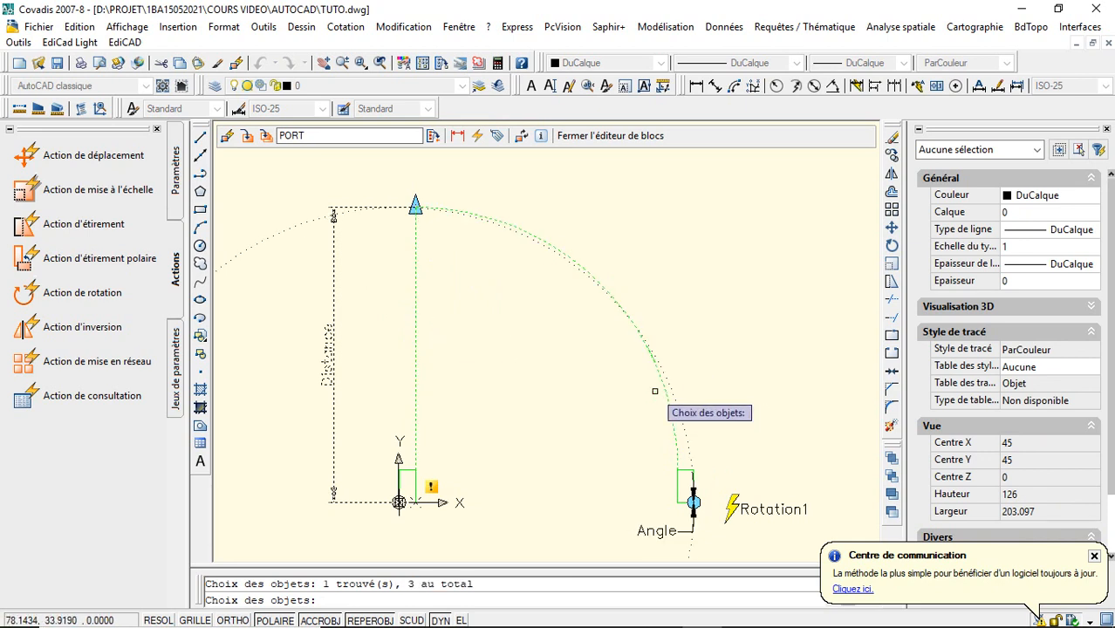
{"action": "left_click", "coordinate": [692, 501]}
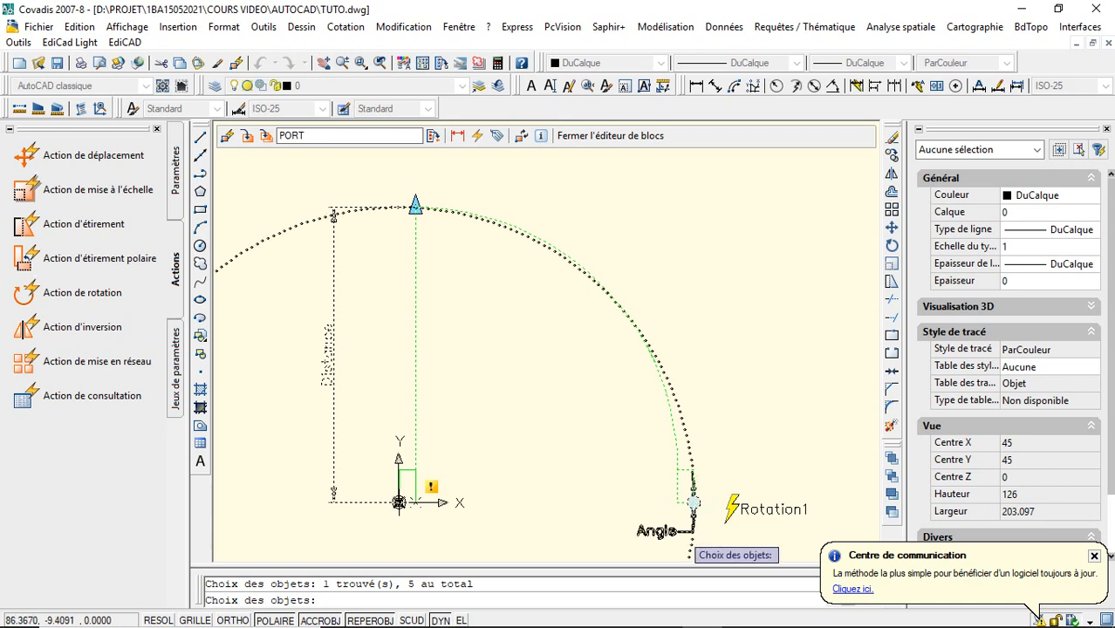
{"action": "left_click", "coordinate": [679, 531]}
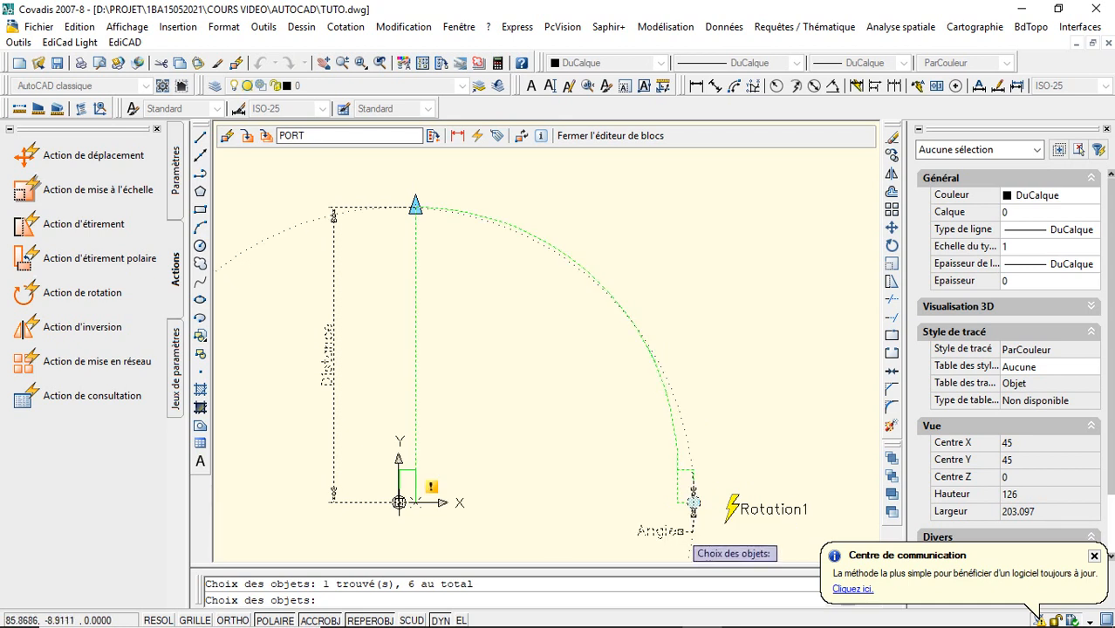
{"action": "left_click", "coordinate": [408, 475]}
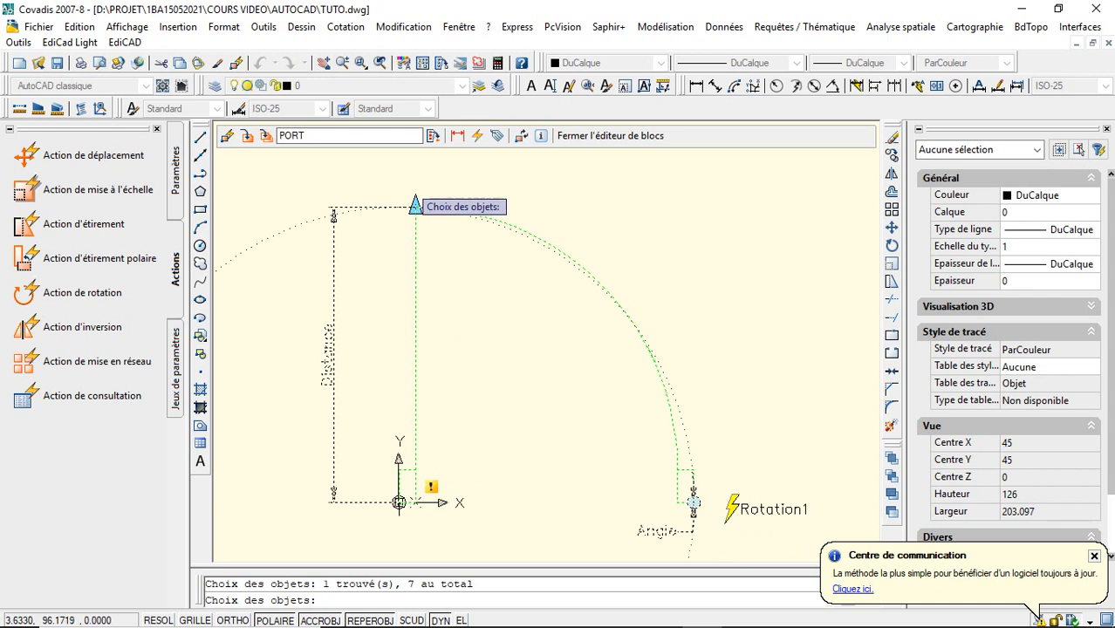
{"action": "left_click", "coordinate": [414, 199]}
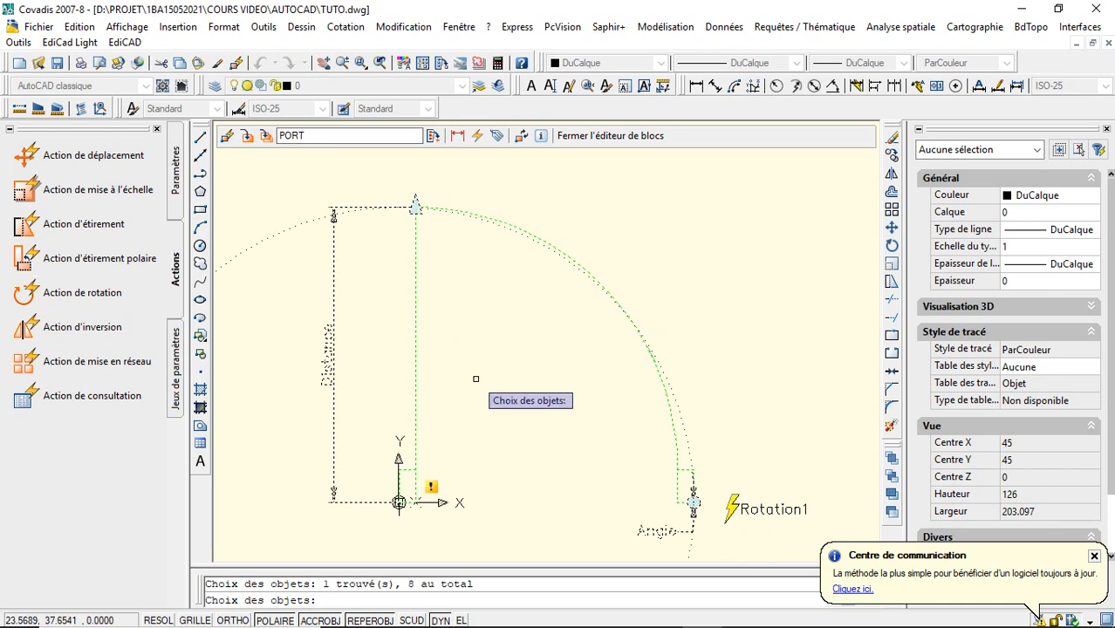
{"action": "key", "text": "Return"}
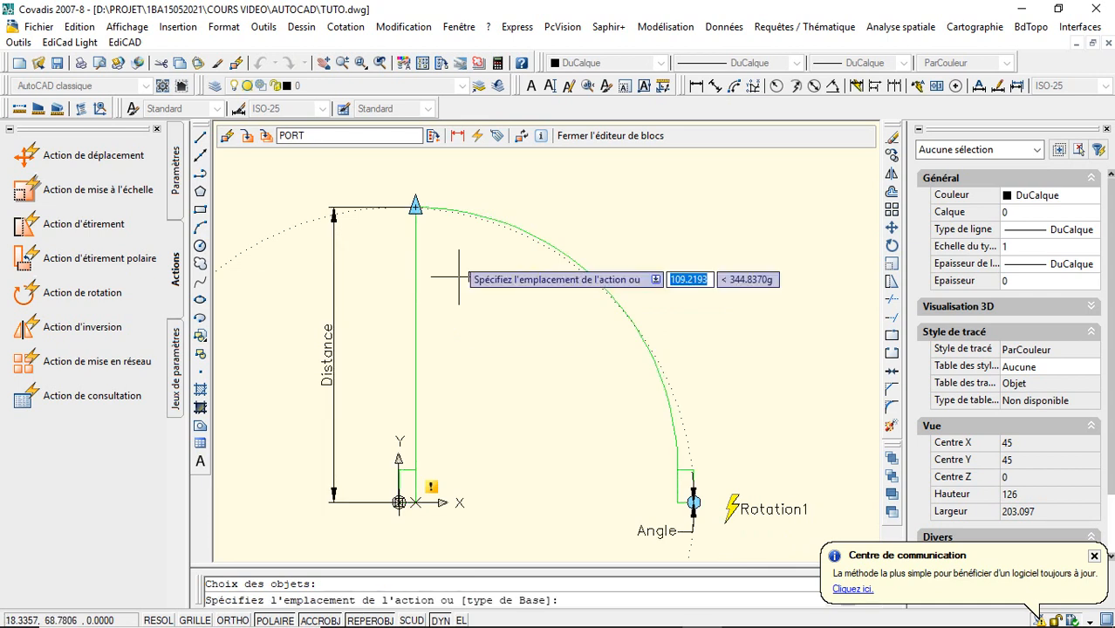
{"action": "left_click", "coordinate": [445, 172]}
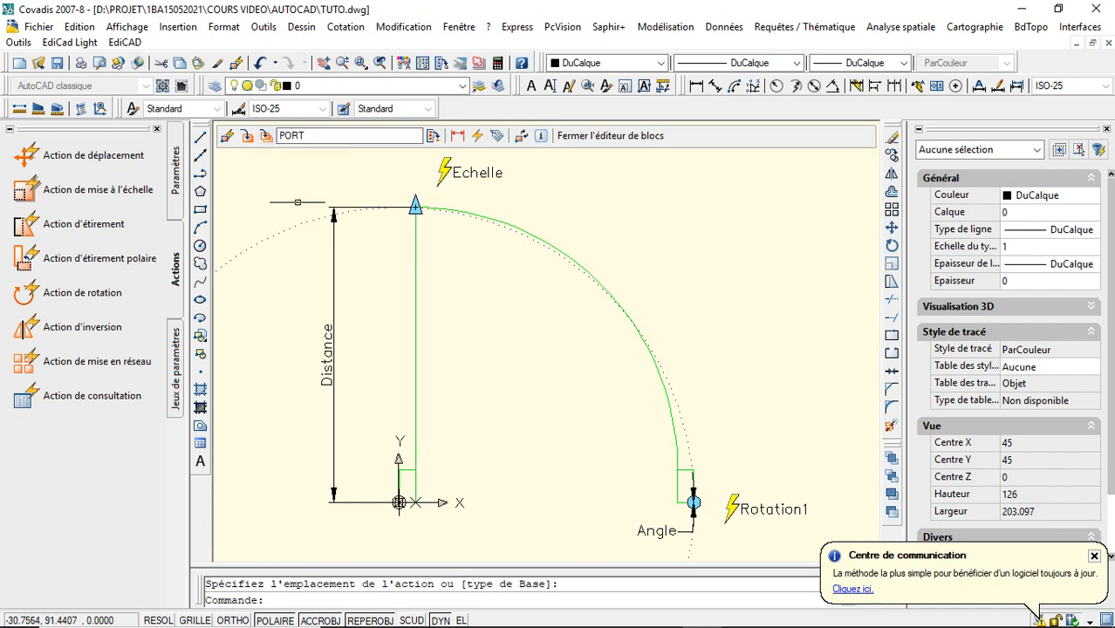
- Save the block definition under the new name PORTETUTO and close the block editor
{"action": "left_click", "coordinate": [273, 138]}
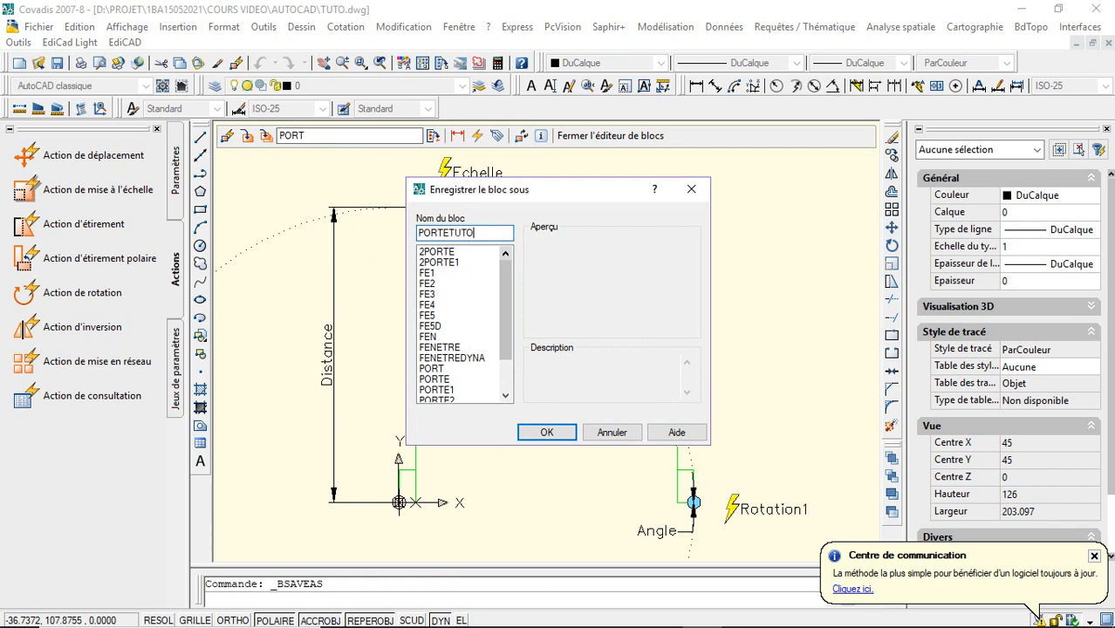
{"action": "left_click", "coordinate": [546, 433]}
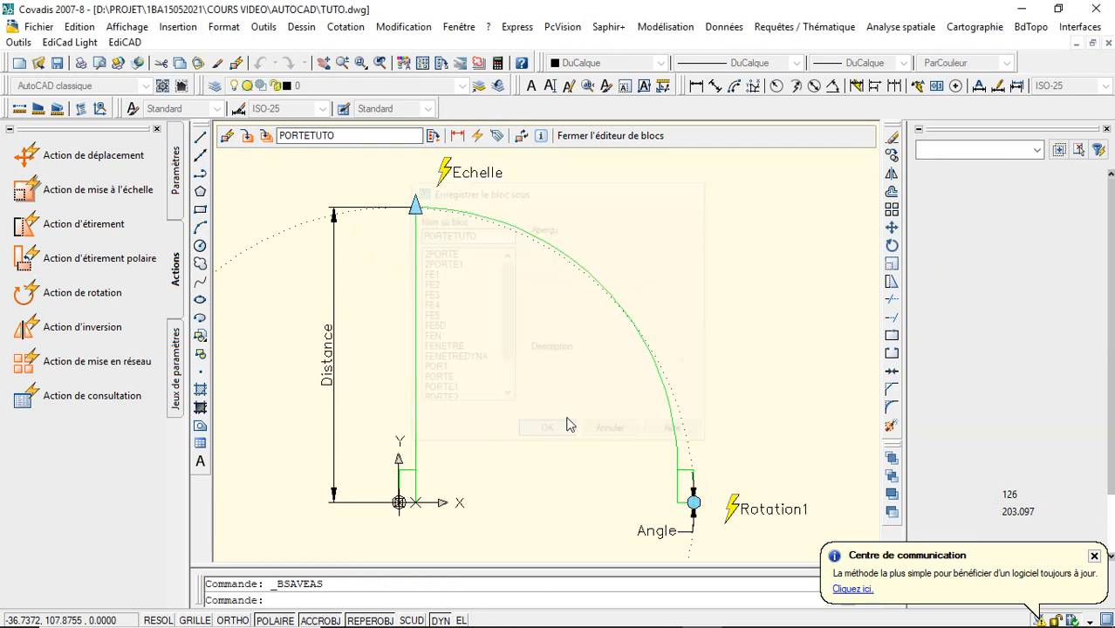
{"action": "left_click", "coordinate": [600, 138]}
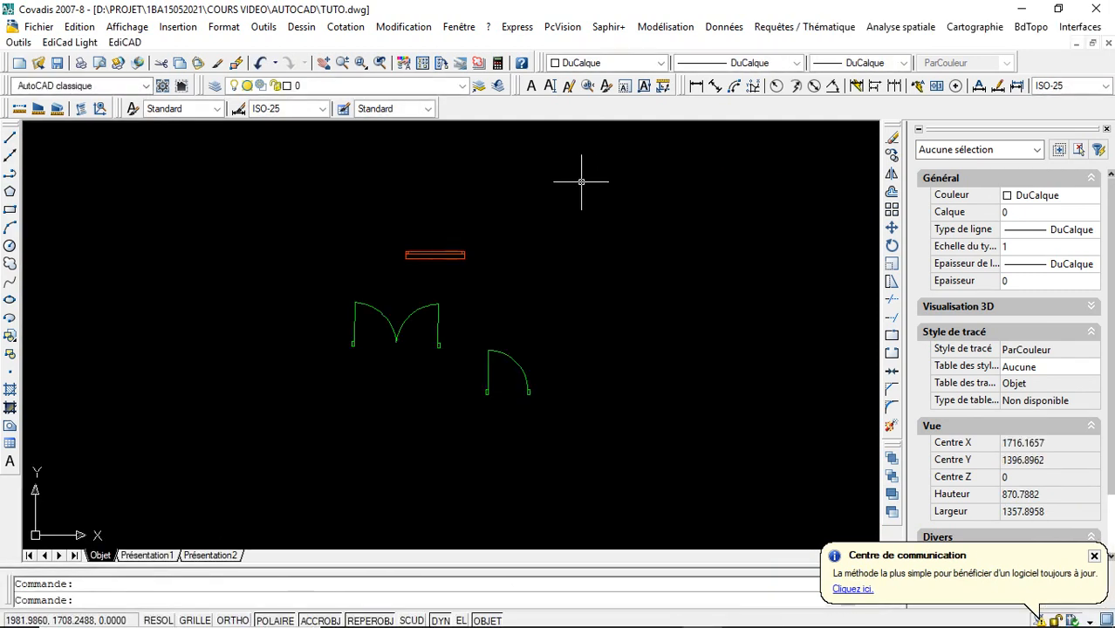
- Insert the block PORTETUTO in the drawing, above and to the right of the ordinary PORT door
{"action": "left_click", "coordinate": [10, 338]}
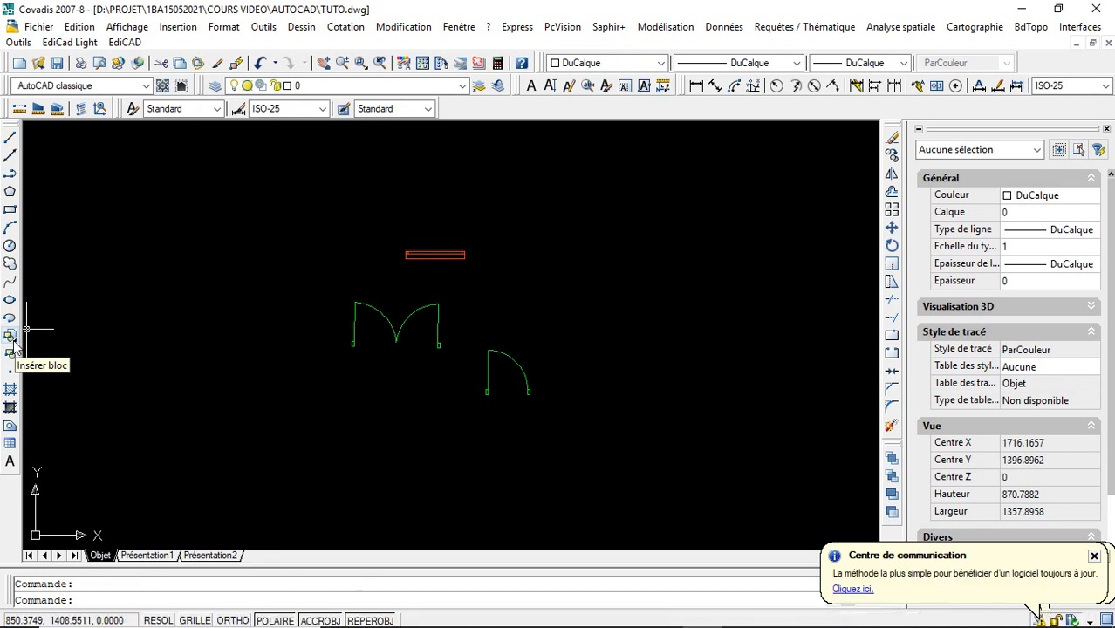
{"action": "left_click", "coordinate": [560, 230]}
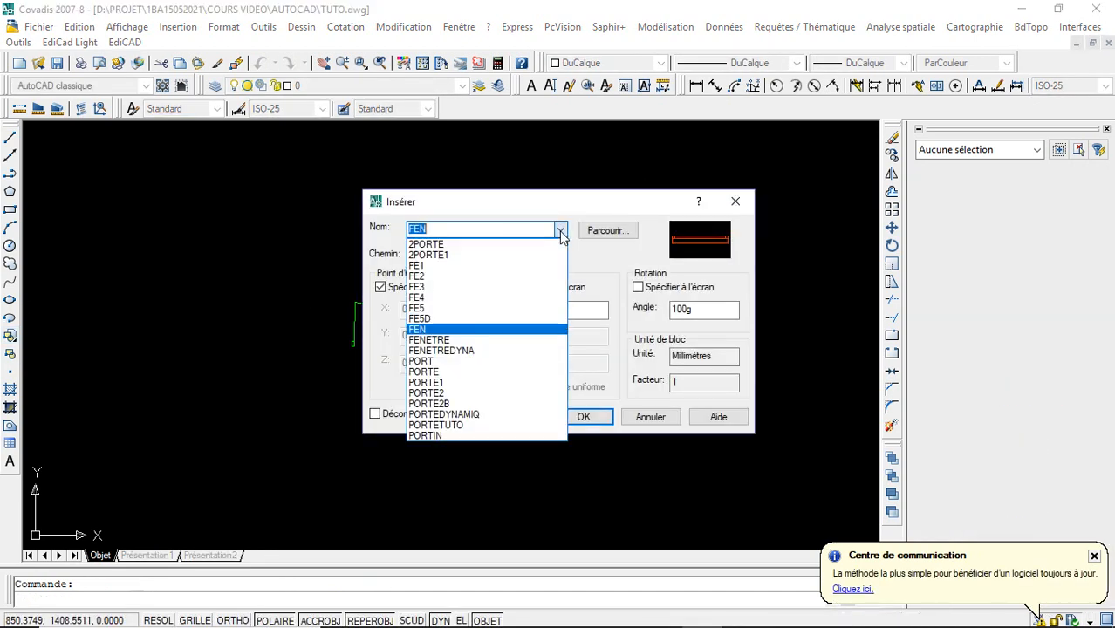
{"action": "left_click", "coordinate": [535, 425]}
{"action": "left_click", "coordinate": [583, 416]}
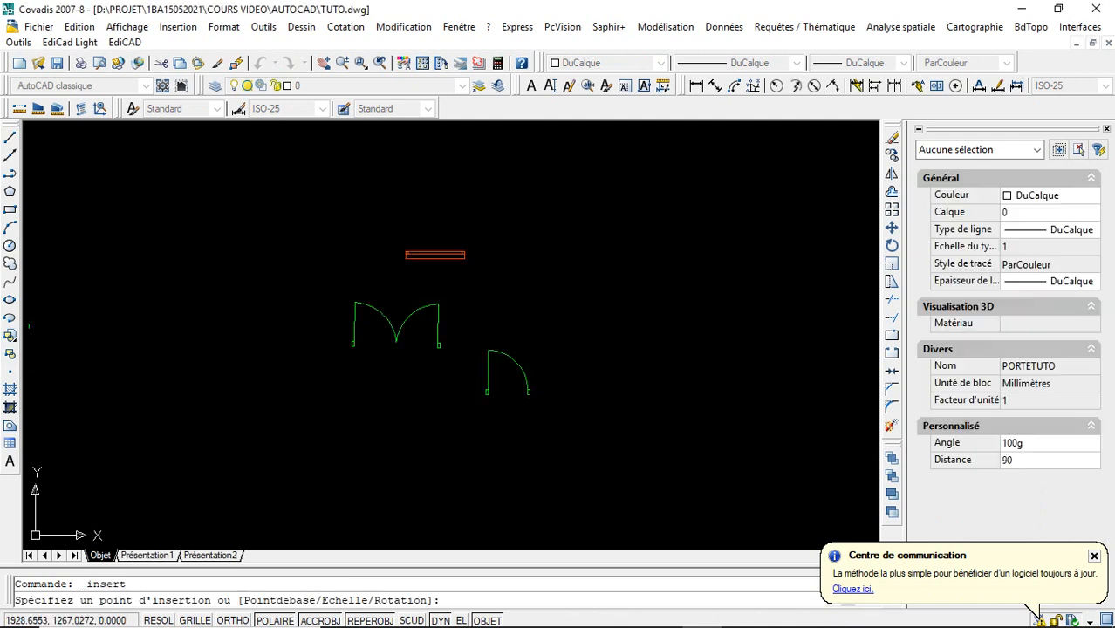
{"action": "left_click", "coordinate": [568, 311]}
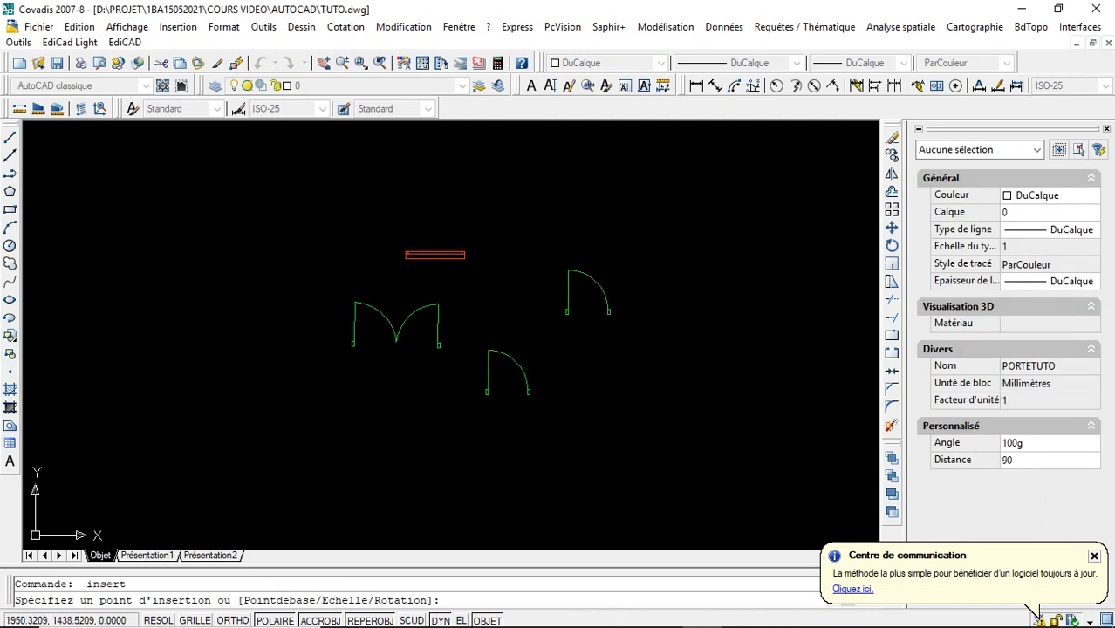
- Move the ordinary PORT door by its insertion grip to about X 1804, Y 1449, beside the PORTETUTO door
{"action": "left_click", "coordinate": [509, 358]}
{"action": "left_click", "coordinate": [487, 393]}
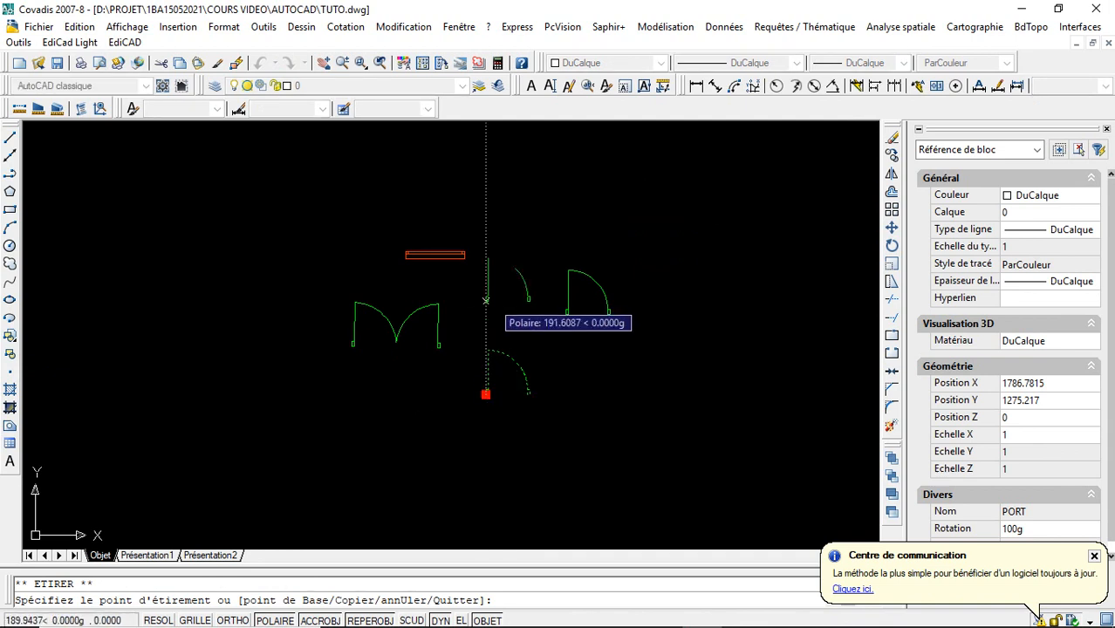
{"action": "left_click", "coordinate": [493, 309]}
{"action": "left_click", "coordinate": [362, 66]}
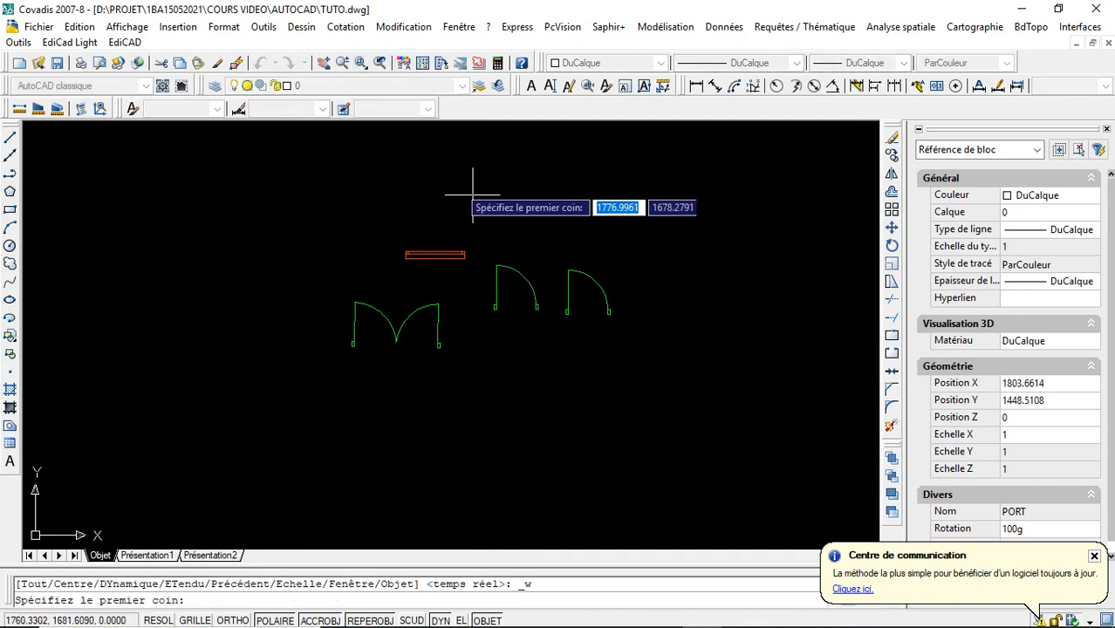
{"action": "left_click", "coordinate": [474, 249]}
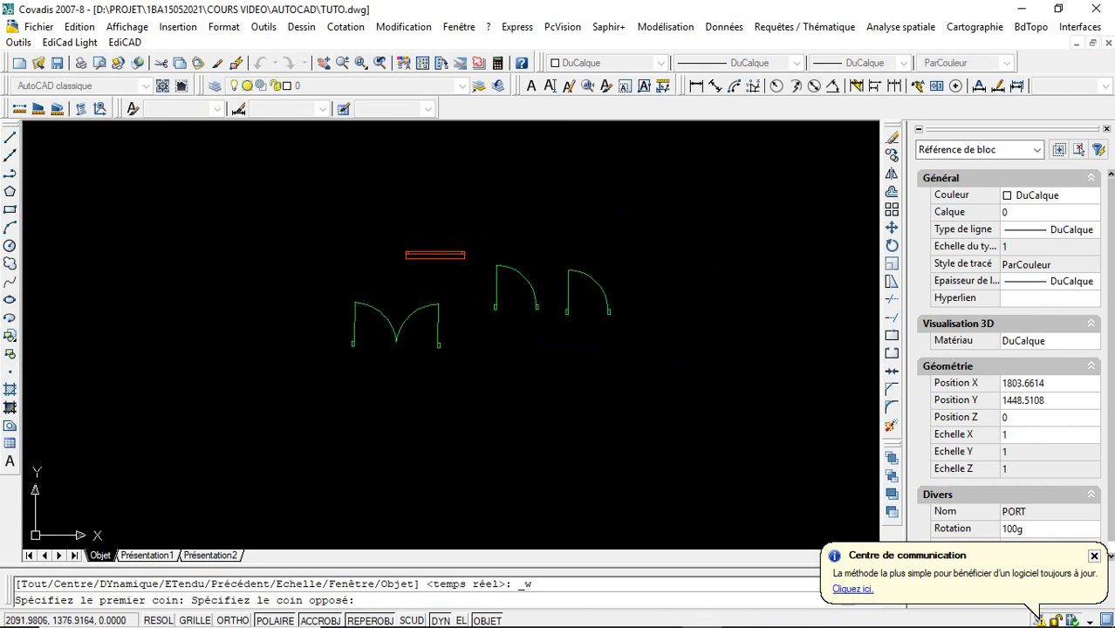
{"action": "left_click", "coordinate": [637, 340]}
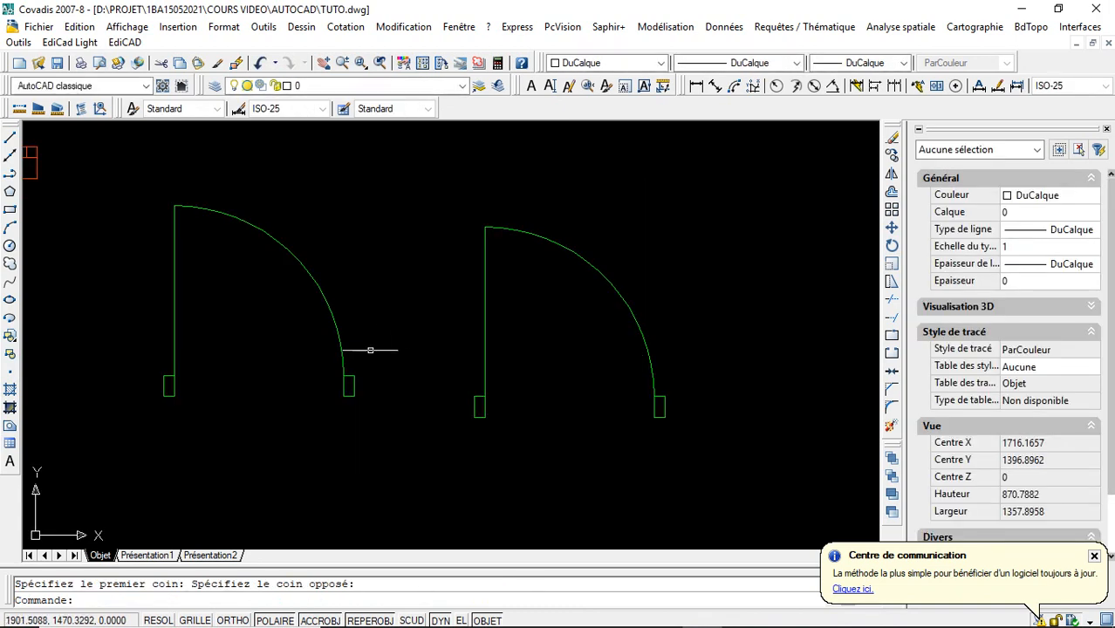
- Try to rotate the PORTETUTO door about its insertion point with its rotation grip
{"action": "left_click", "coordinate": [483, 351]}
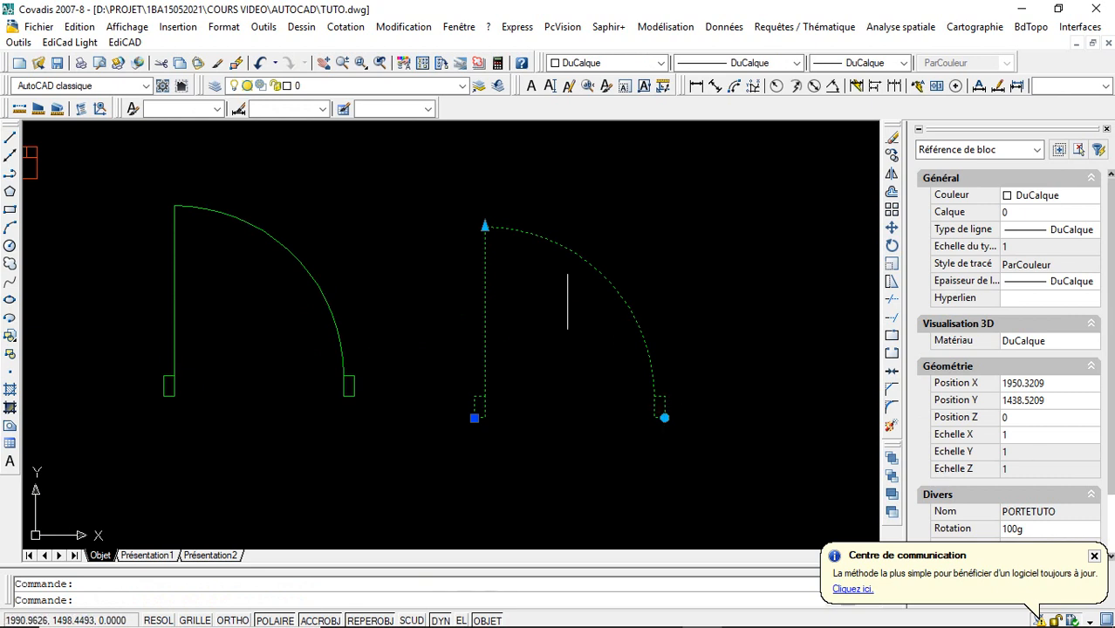
{"action": "left_click", "coordinate": [666, 417]}
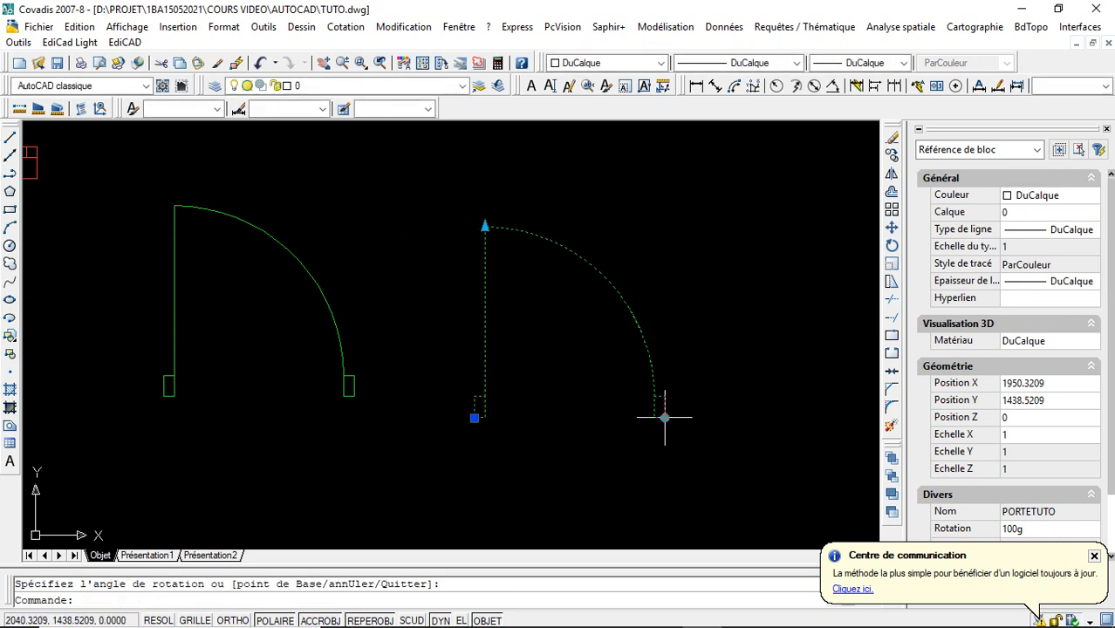
{"action": "left_click", "coordinate": [665, 417]}
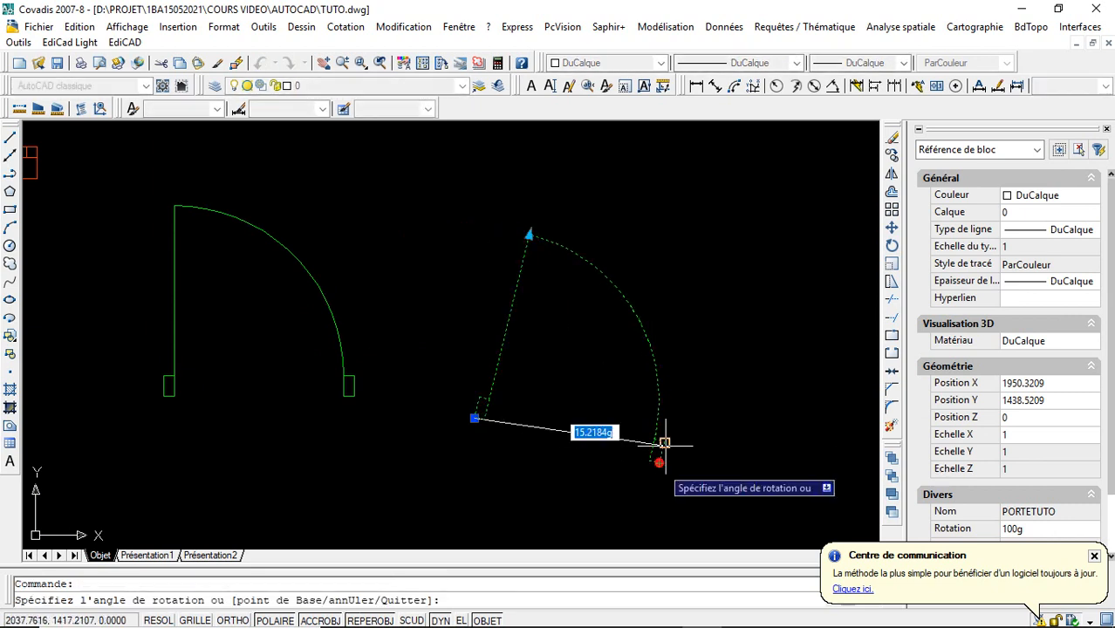
{"action": "left_click", "coordinate": [659, 459]}
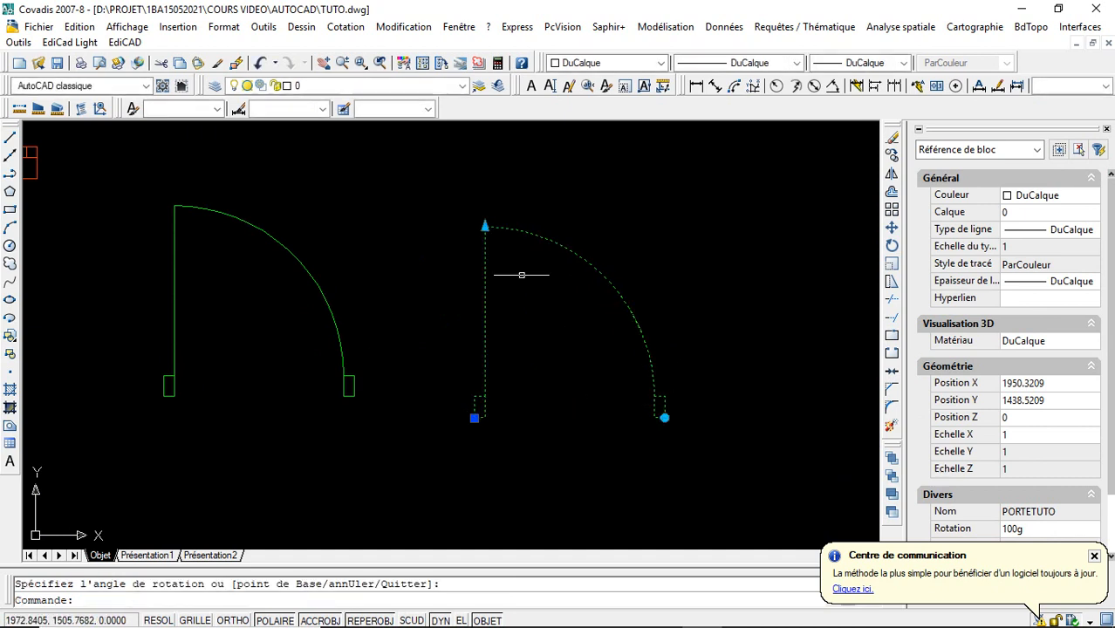
- Scale the PORTETUTO door to a distance of 120 with the grip at the end of its leaf
{"action": "left_click", "coordinate": [485, 227]}
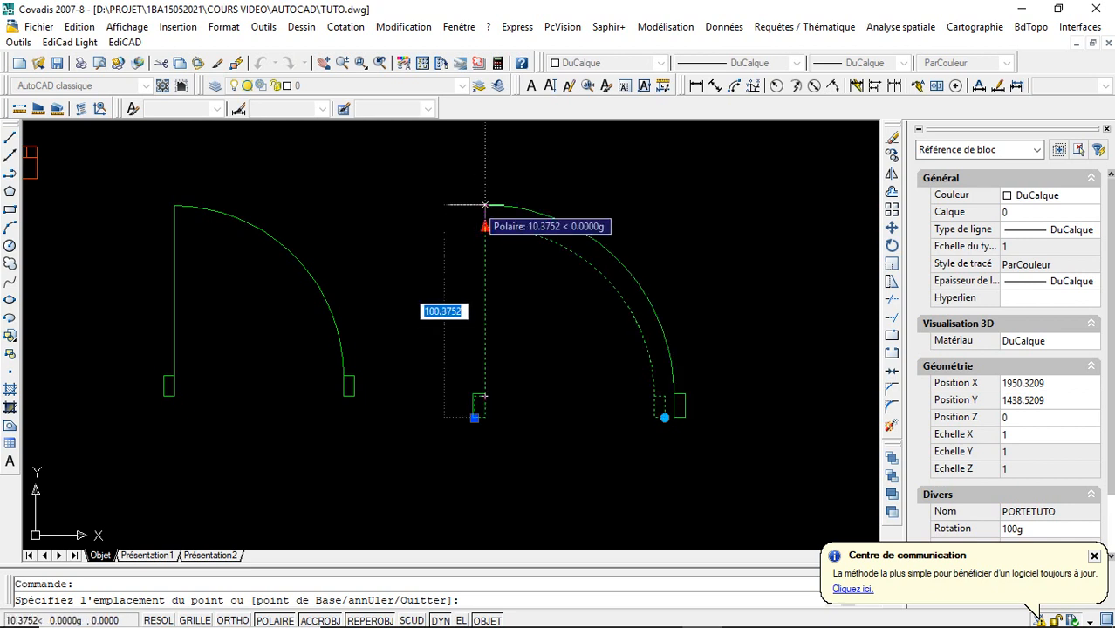
{"action": "type", "text": "12"}
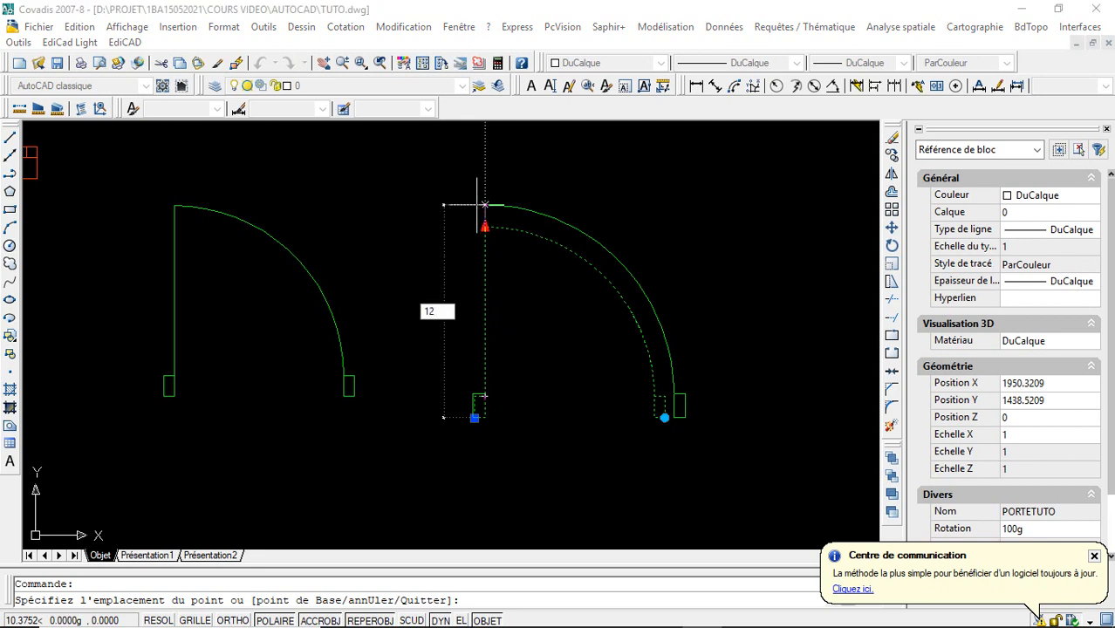
{"action": "type", "text": "0"}
{"action": "key", "text": "Return"}
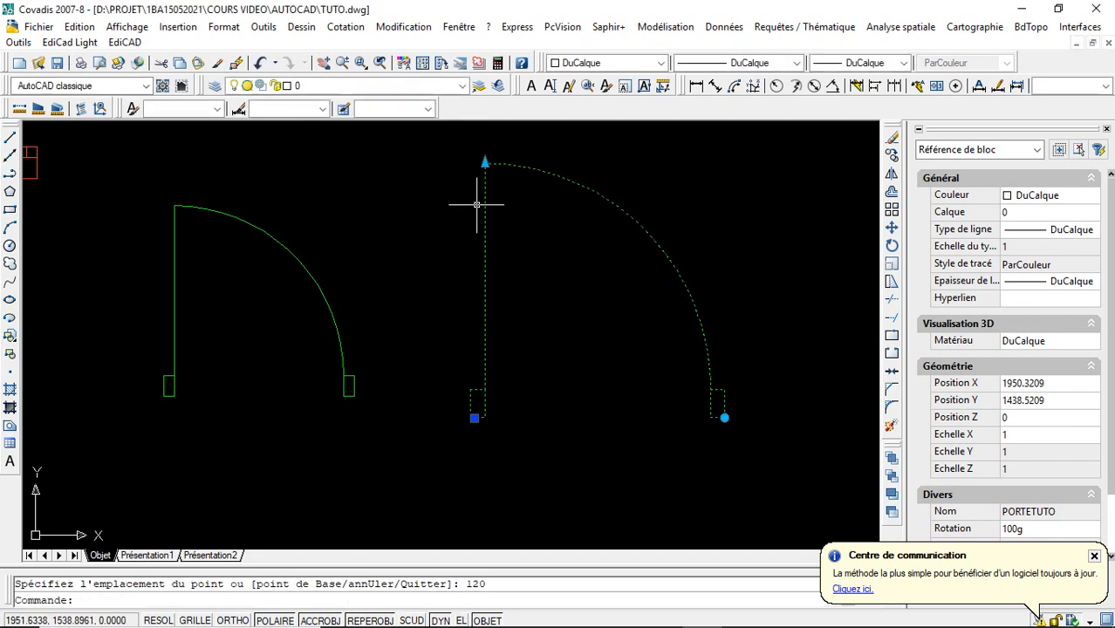
{"action": "key", "text": "Escape"}
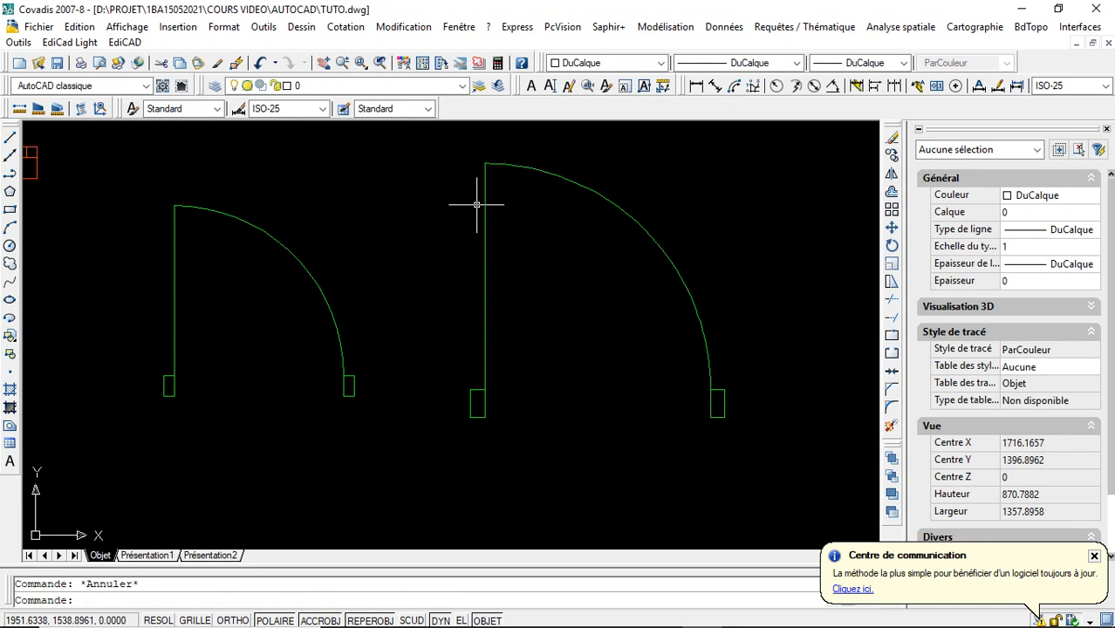
- Scale the PORTETUTO door to a distance of 70 with its leaf-end grip
{"action": "left_click", "coordinate": [485, 210]}
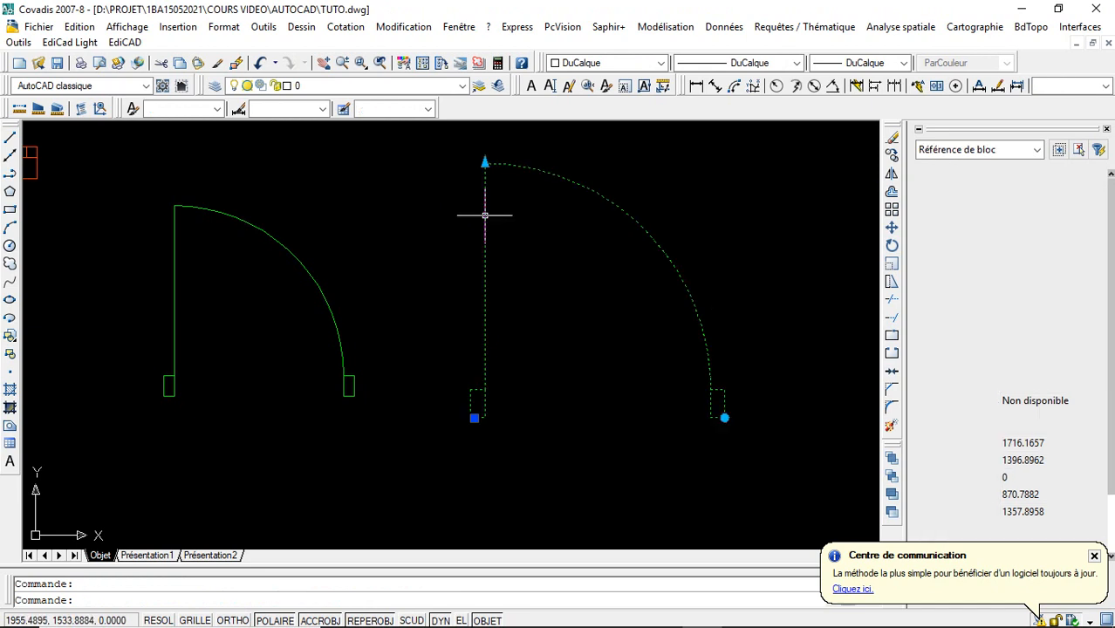
{"action": "left_click", "coordinate": [485, 162]}
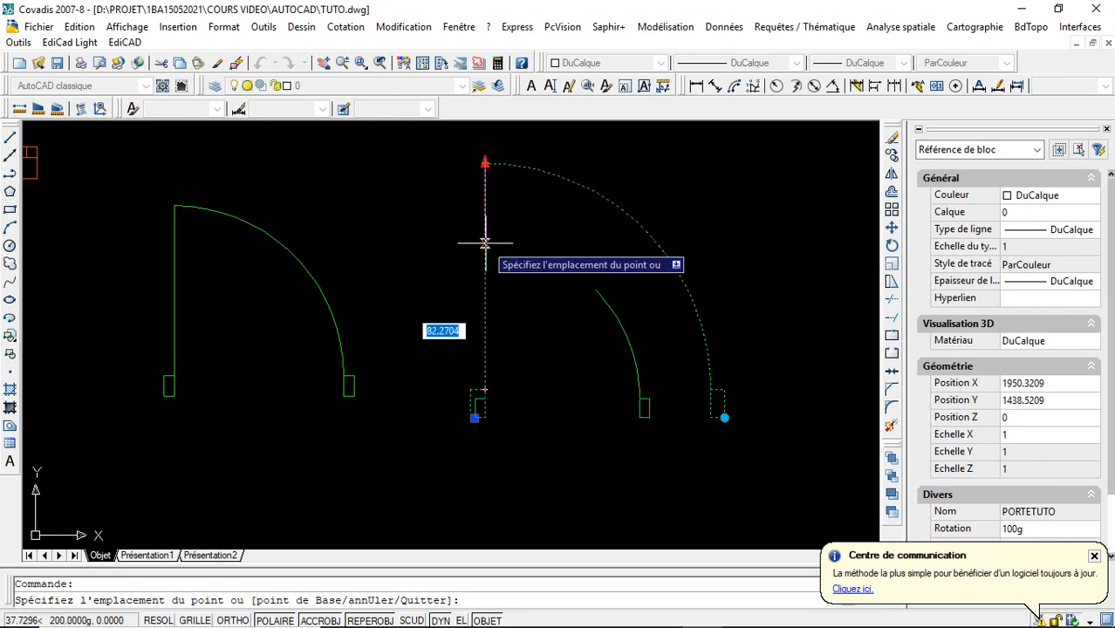
{"action": "type", "text": "7"}
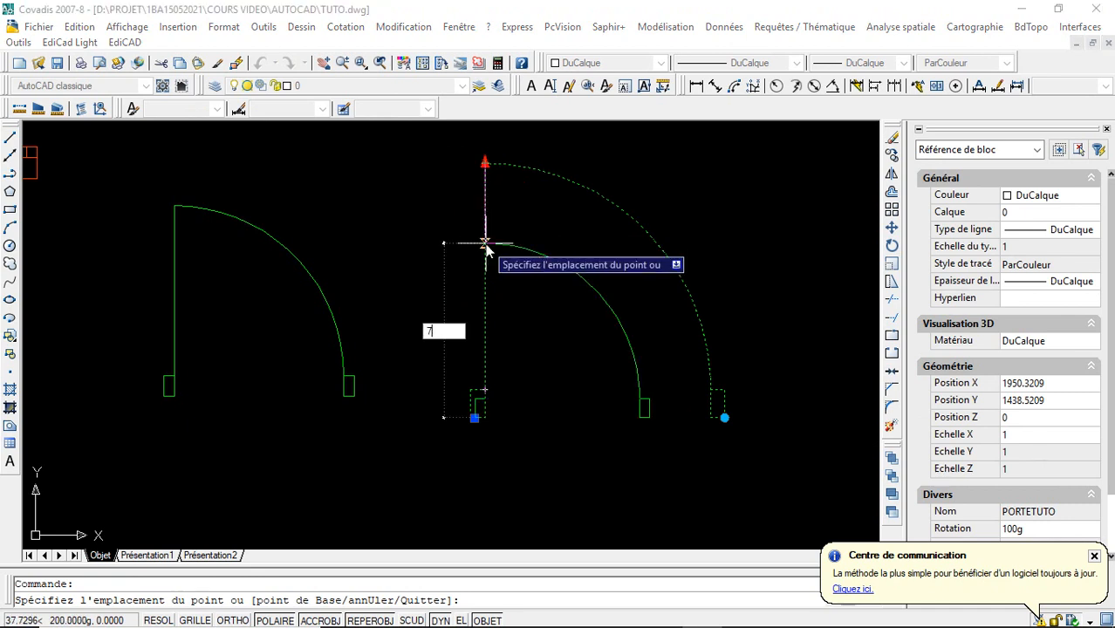
{"action": "type", "text": "0"}
{"action": "key", "text": "Return"}
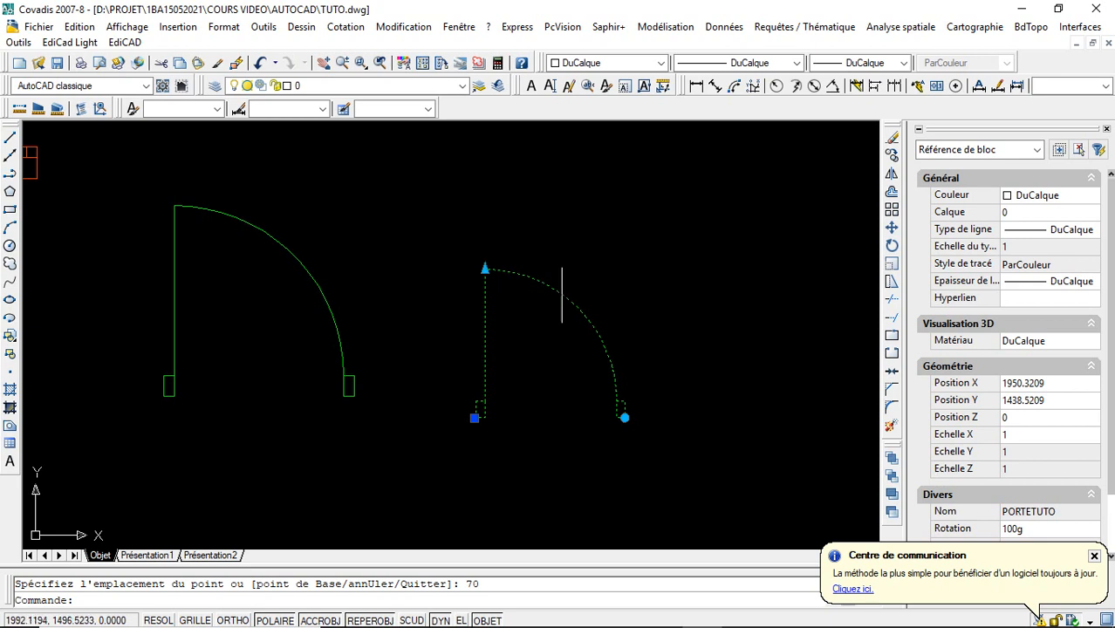
{"action": "key", "text": "Escape"}
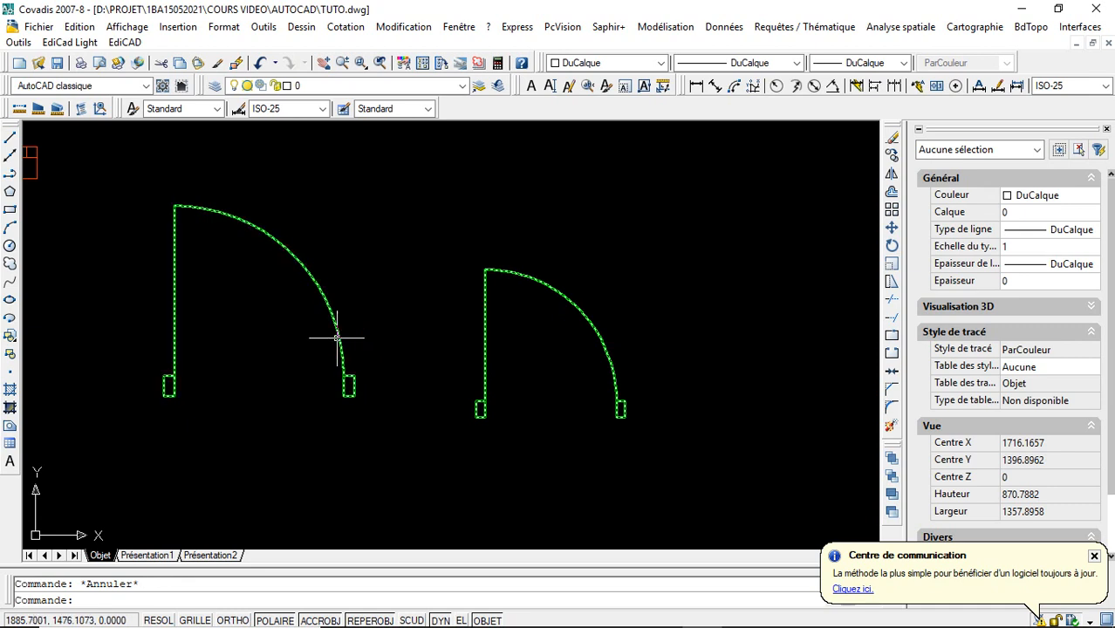
- Mirror the PORTETUTO door about the line of its leaf, keeping the source object
{"action": "left_click", "coordinate": [482, 379]}
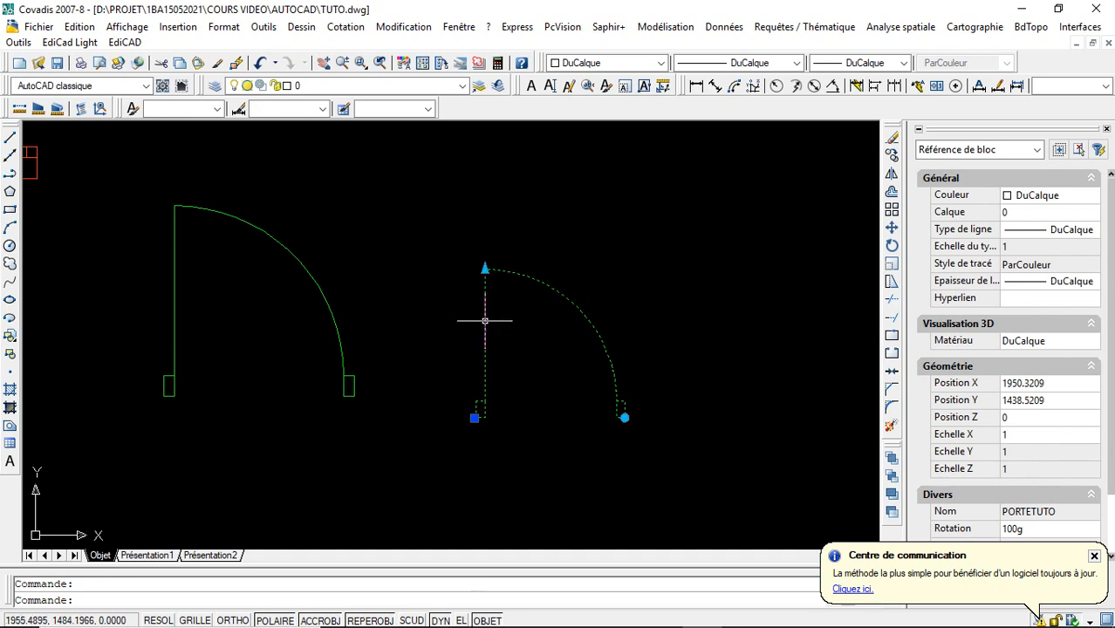
{"action": "left_click", "coordinate": [890, 175]}
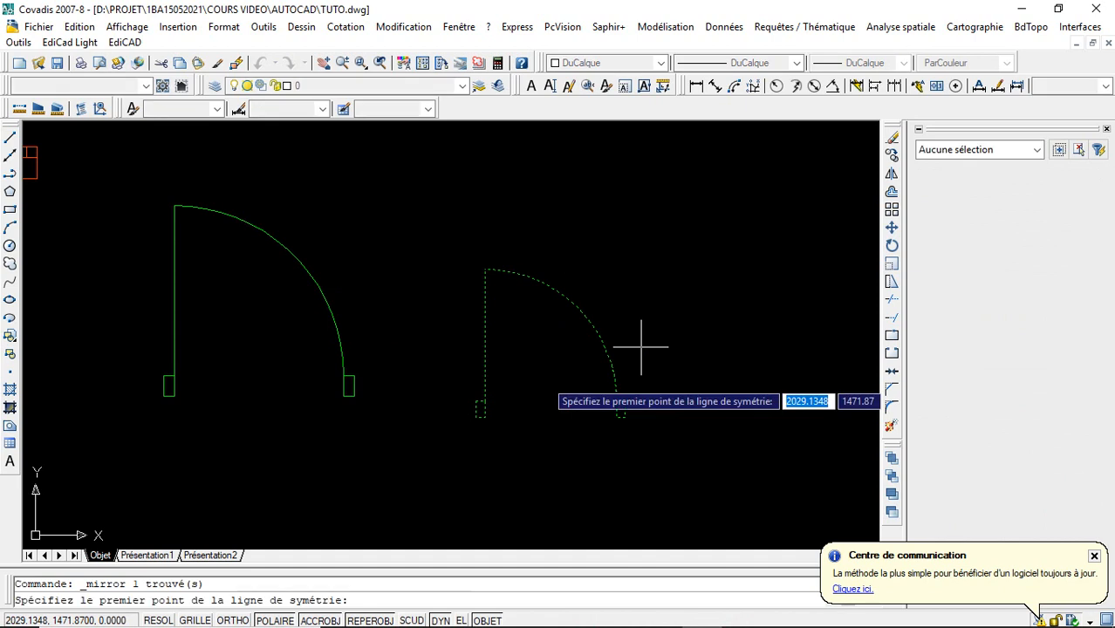
{"action": "left_click", "coordinate": [486, 415]}
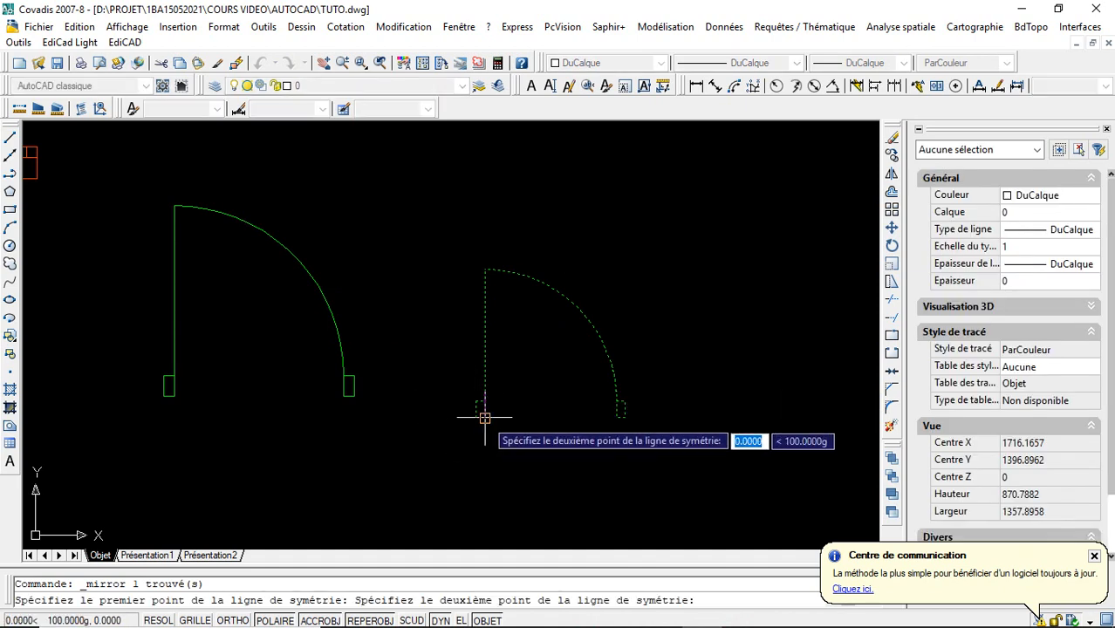
{"action": "left_click", "coordinate": [485, 268]}
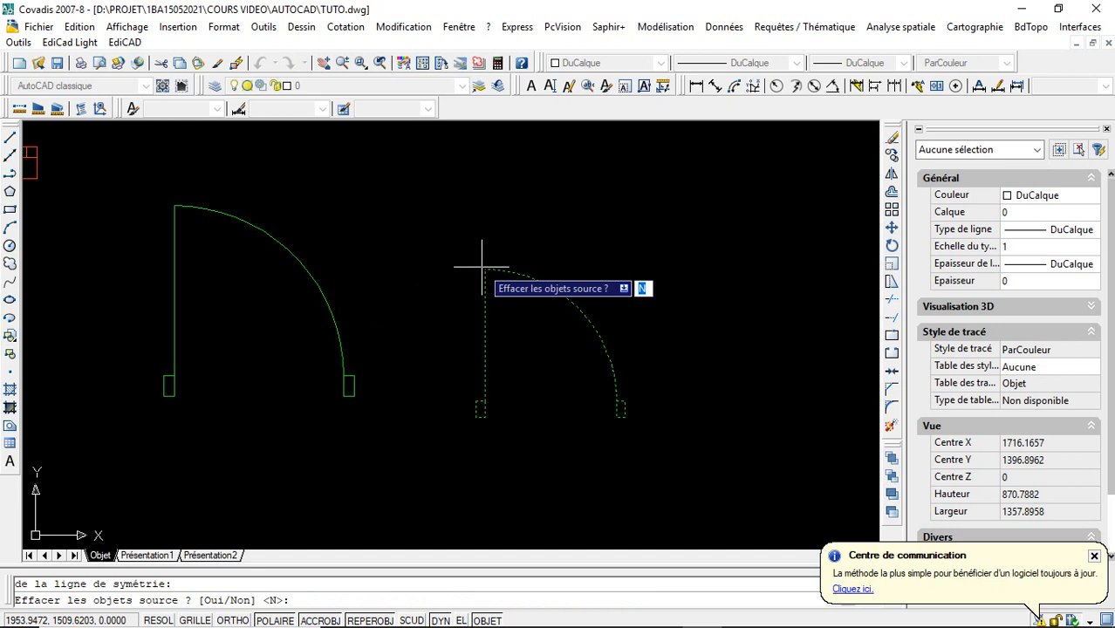
{"action": "key", "text": "Return"}
- Erase the source PORTETUTO door, then undo both the erasure and the mirroring
{"action": "left_click", "coordinate": [501, 269]}
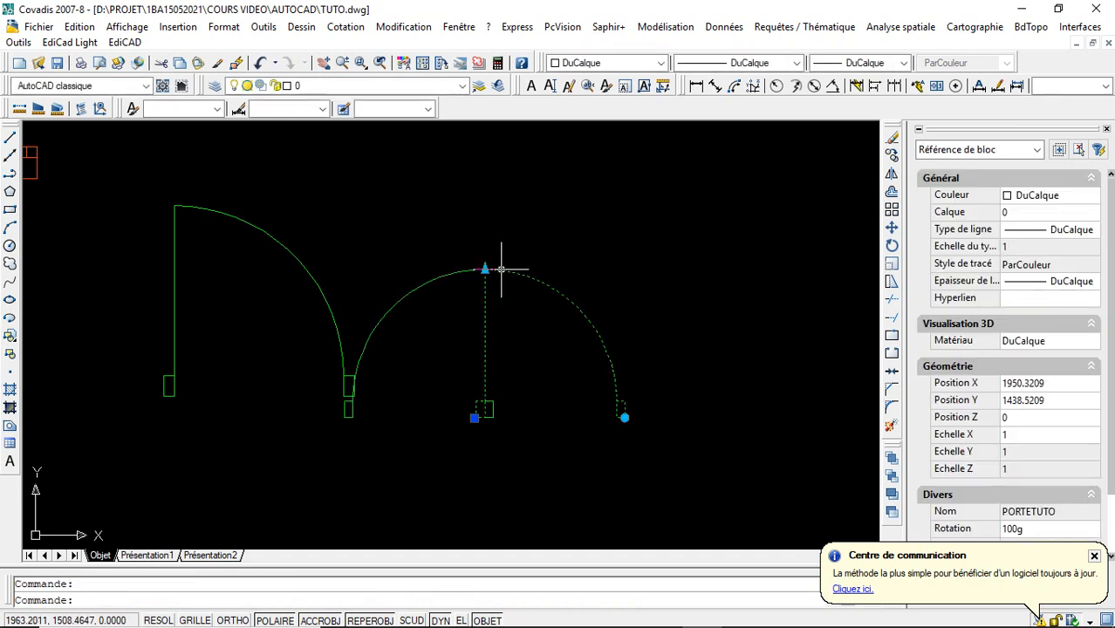
{"action": "key", "text": "Delete"}
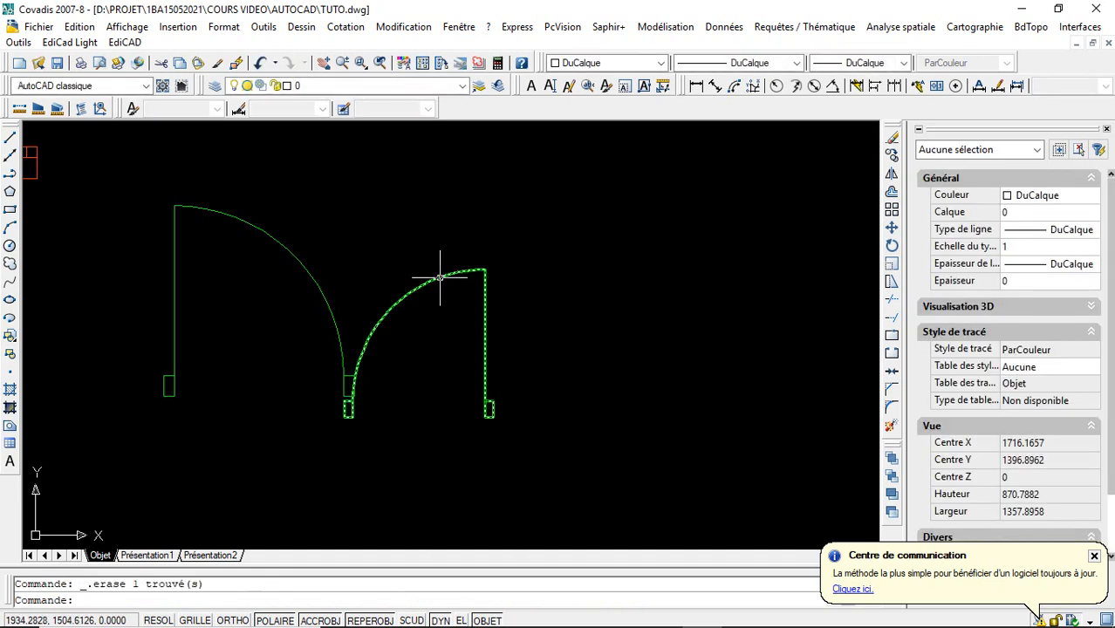
{"action": "left_click", "coordinate": [441, 277]}
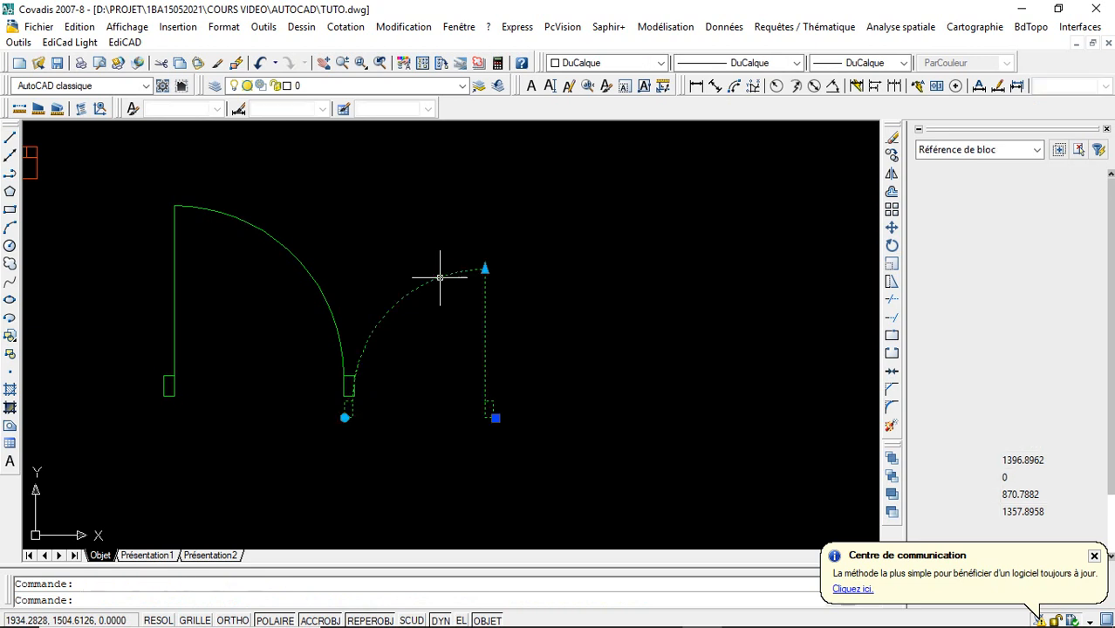
{"action": "key", "text": "ctrl+z"}
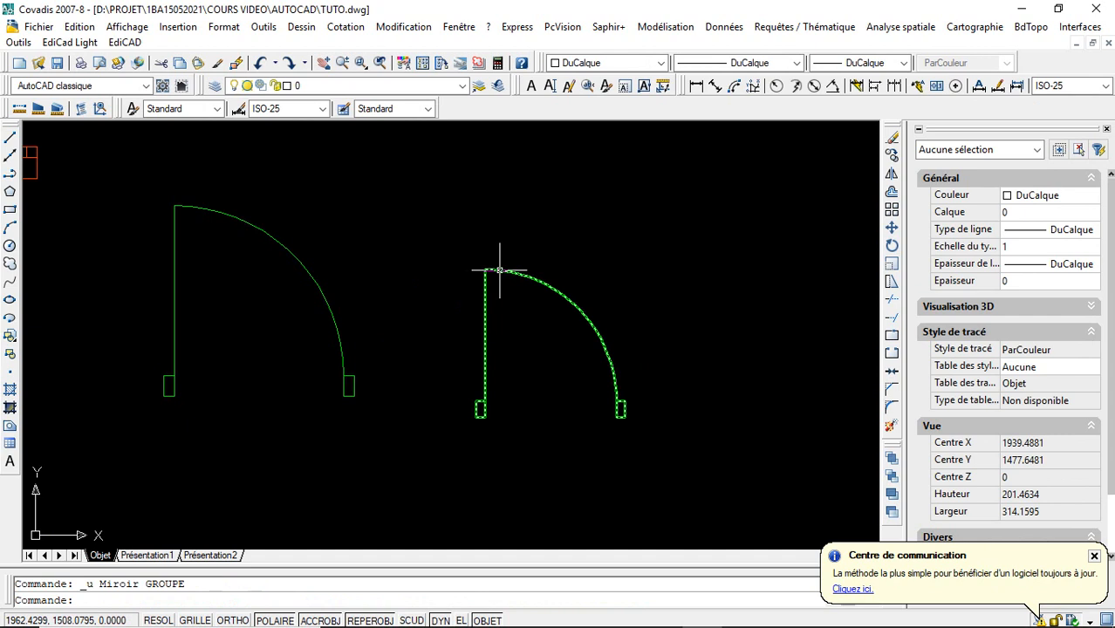
- Open the PORTETUTO block definition in the block editor and display the parameter tools
{"action": "double_click", "coordinate": [499, 270]}
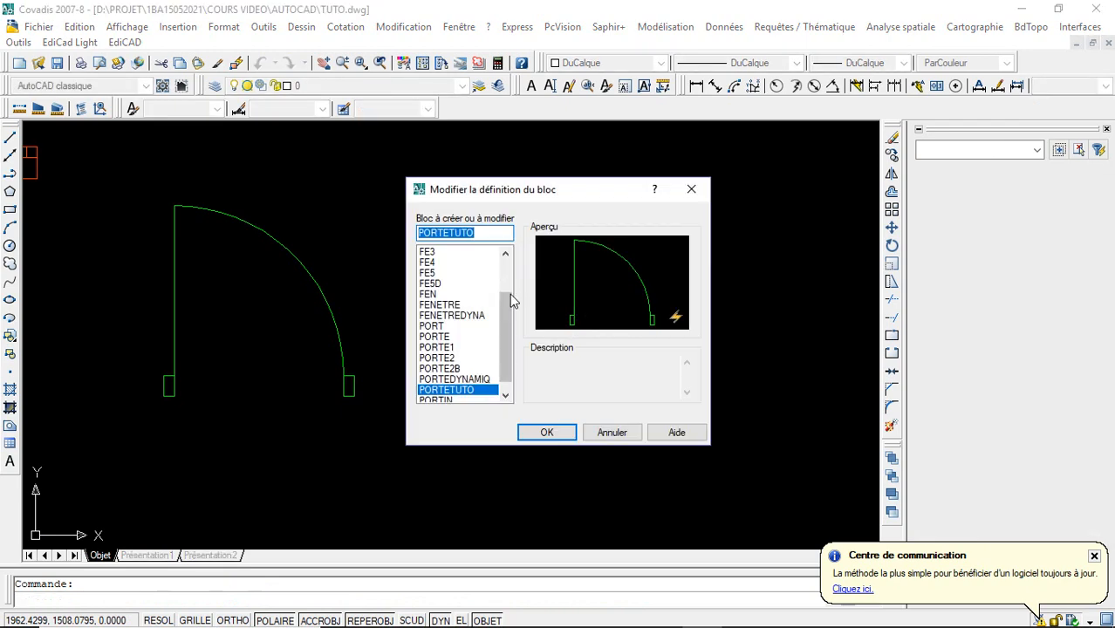
{"action": "left_click", "coordinate": [545, 433]}
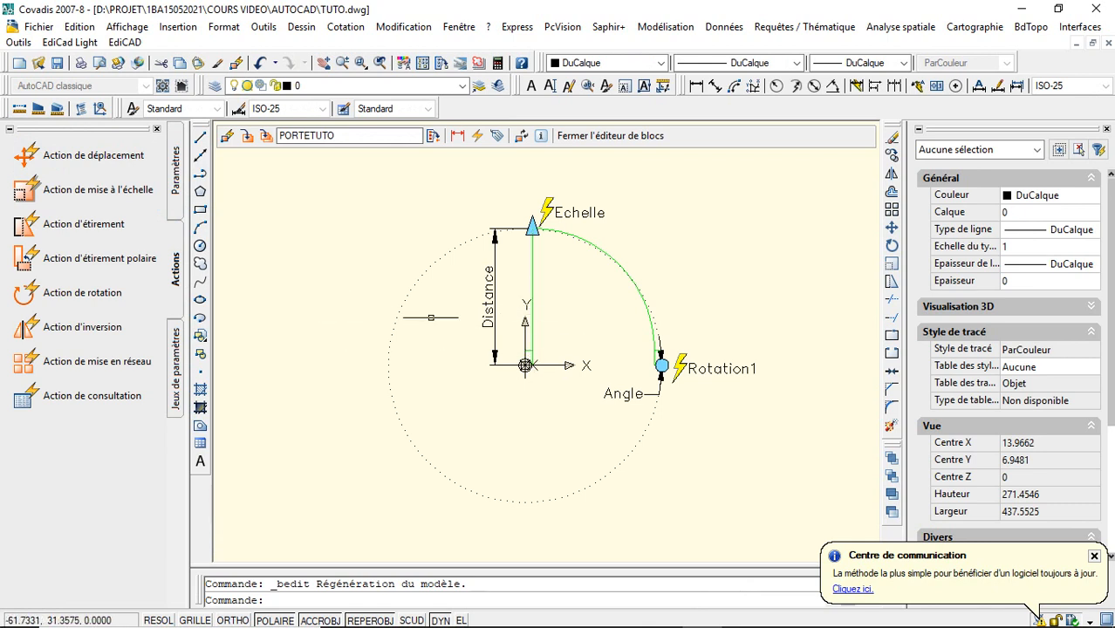
{"action": "left_click", "coordinate": [178, 202]}
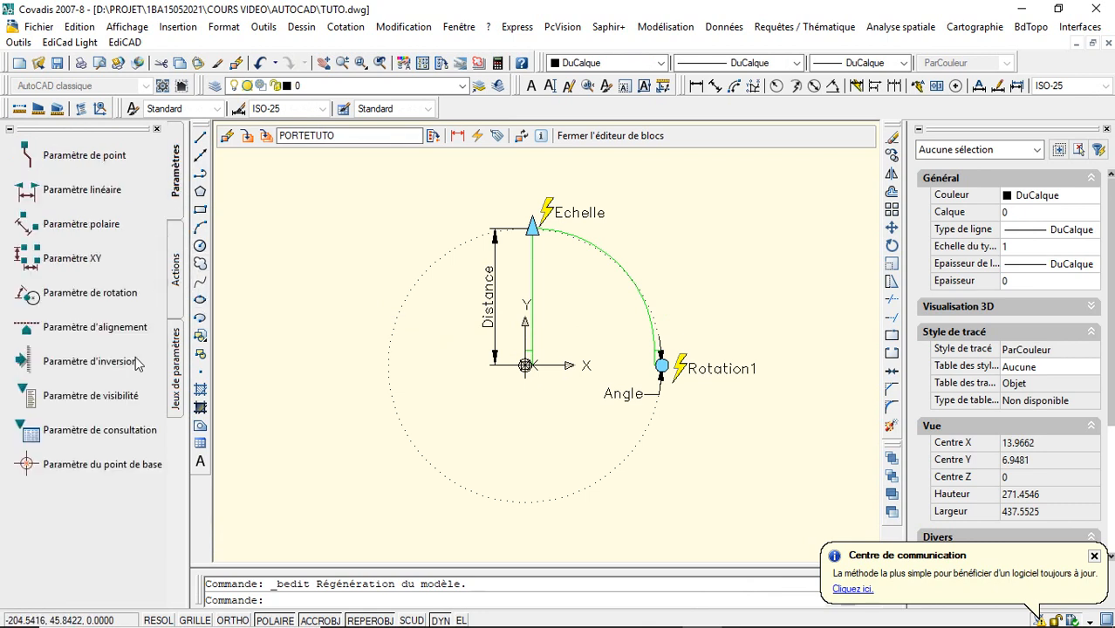
{"action": "left_click", "coordinate": [135, 363]}
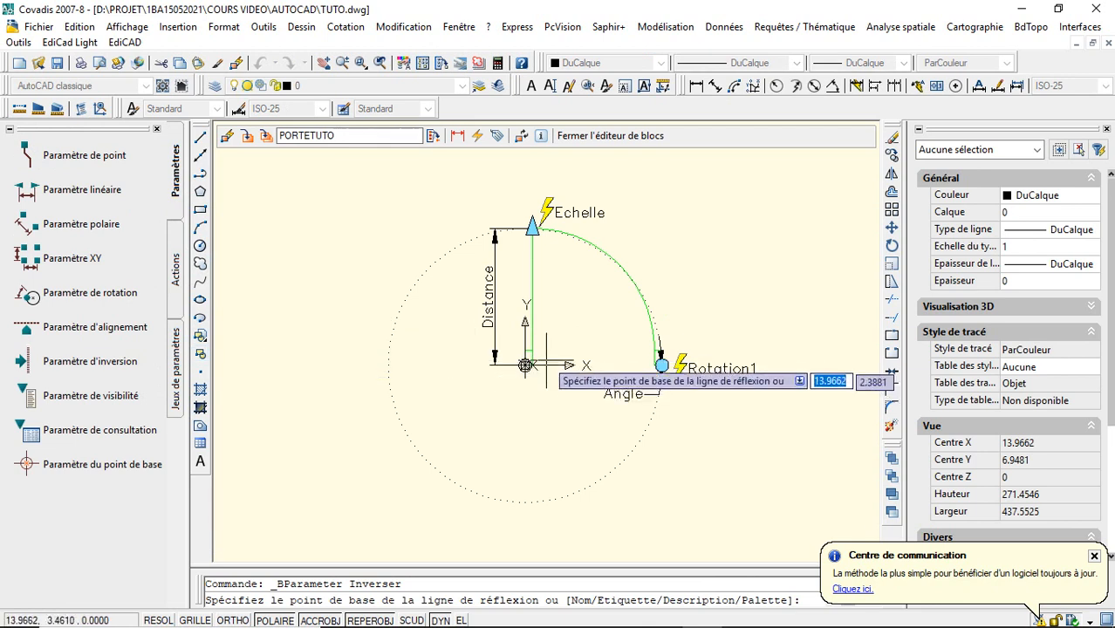
{"action": "left_click", "coordinate": [530, 304]}
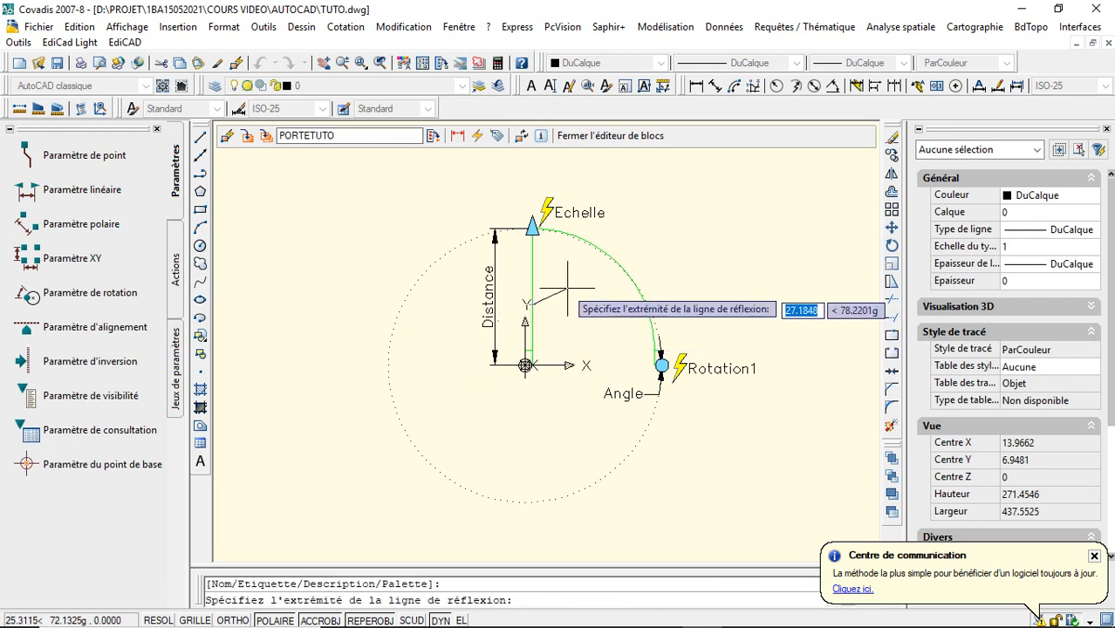
{"action": "key", "text": "Escape"}
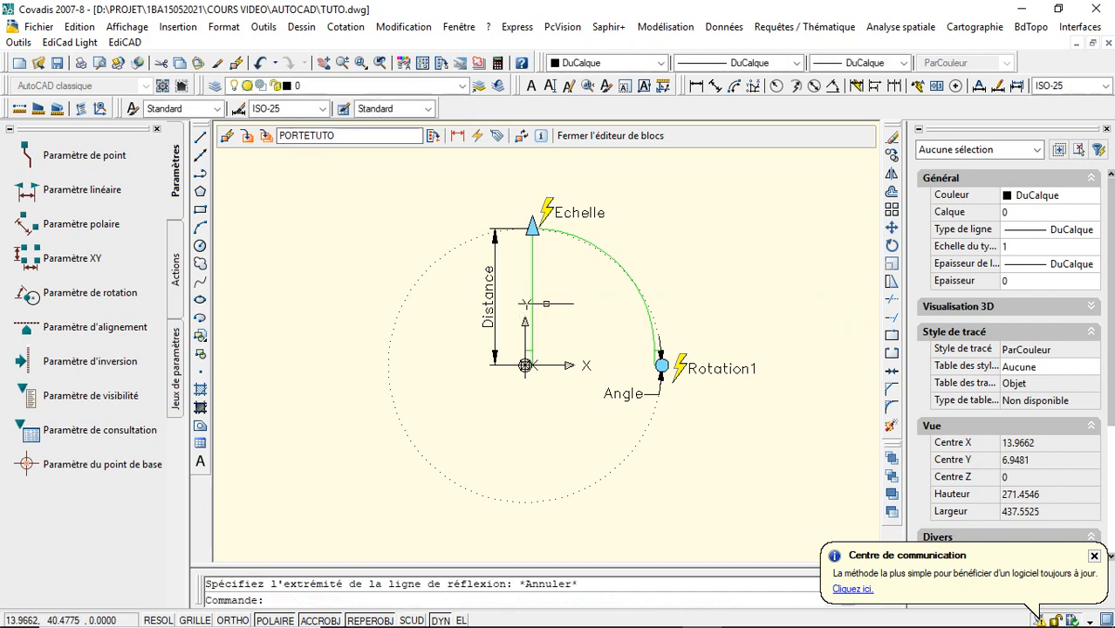
- Add a flip parameter with its reflection line along the leaf, from its base to its upper end, and the label beside the leaf
{"action": "left_click", "coordinate": [125, 361]}
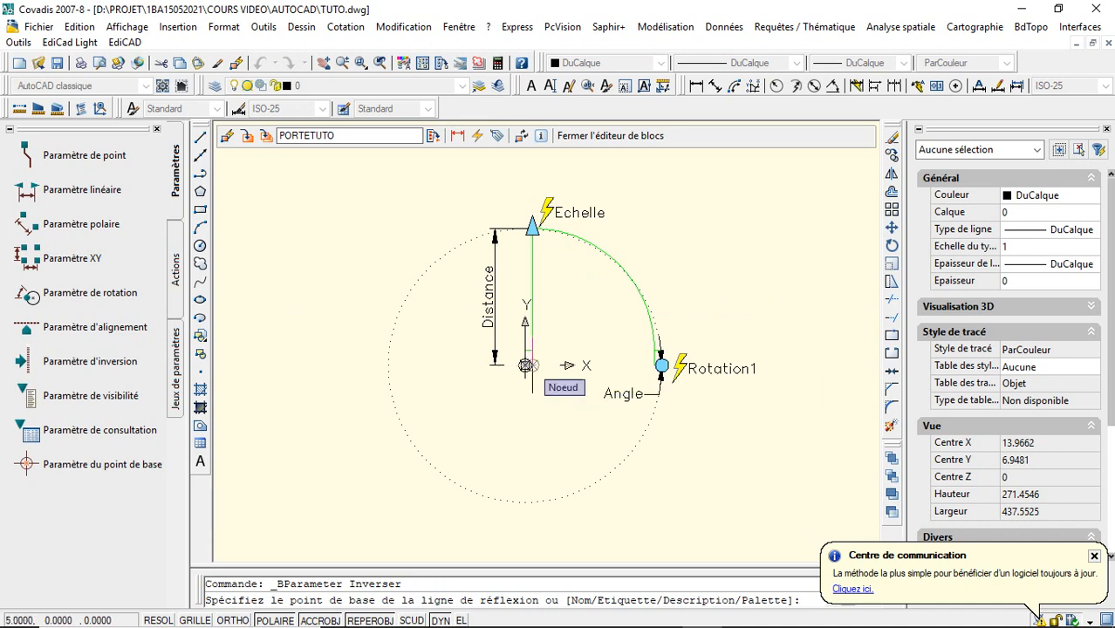
{"action": "left_click", "coordinate": [525, 364]}
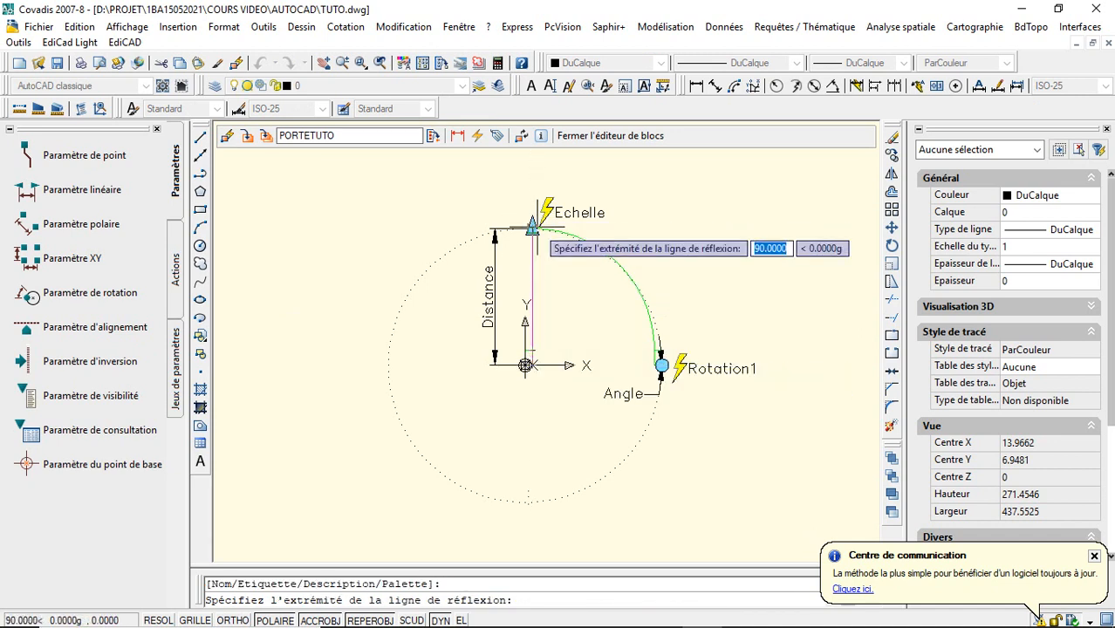
{"action": "left_click", "coordinate": [532, 229]}
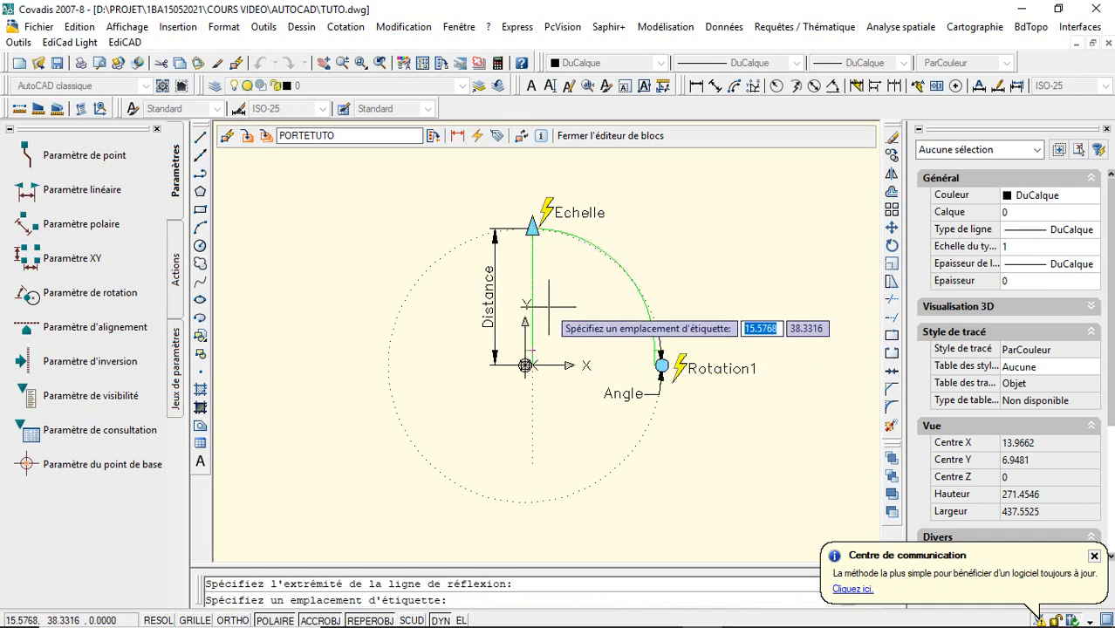
{"action": "left_click", "coordinate": [549, 306]}
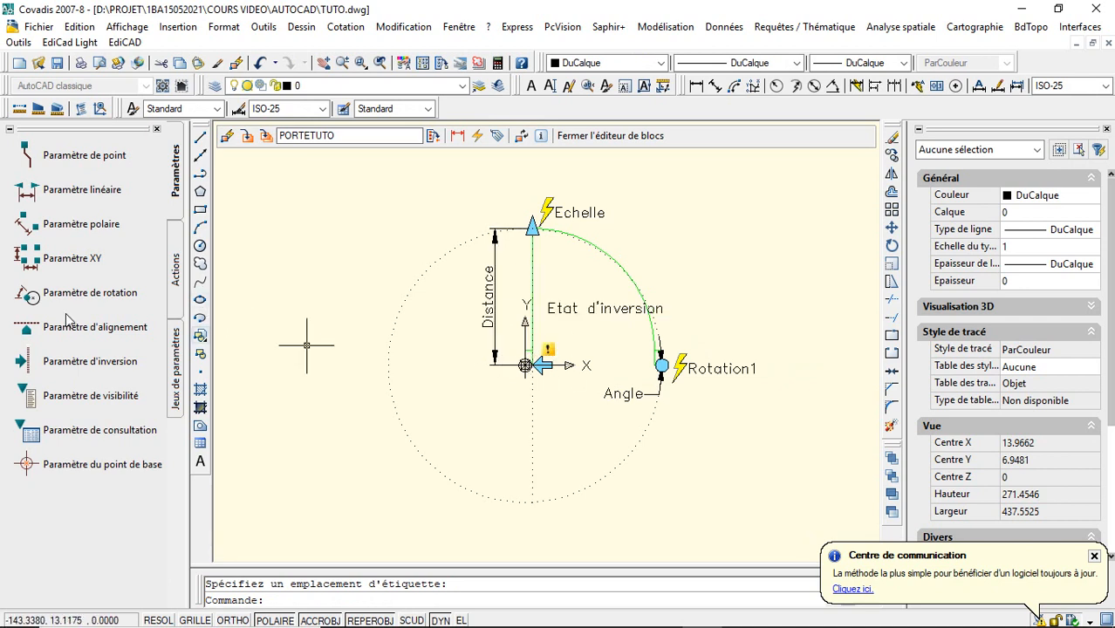
- Add a flip action to the flip parameter, including the door geometry and all its parameters, and place it at the leaf's base
{"action": "left_click", "coordinate": [177, 276]}
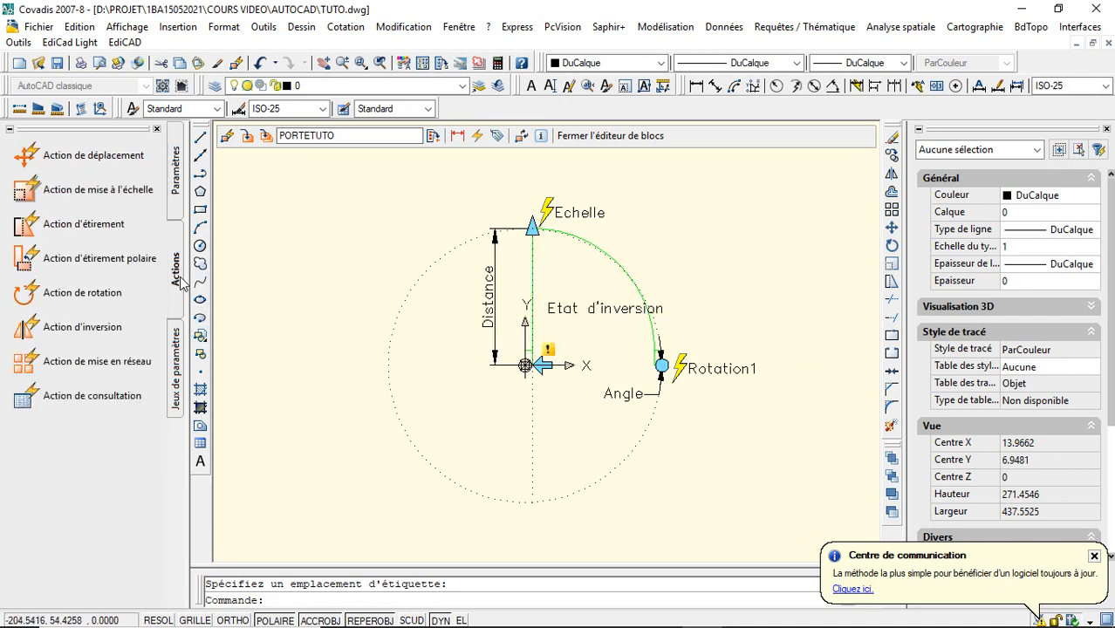
{"action": "left_click", "coordinate": [111, 328]}
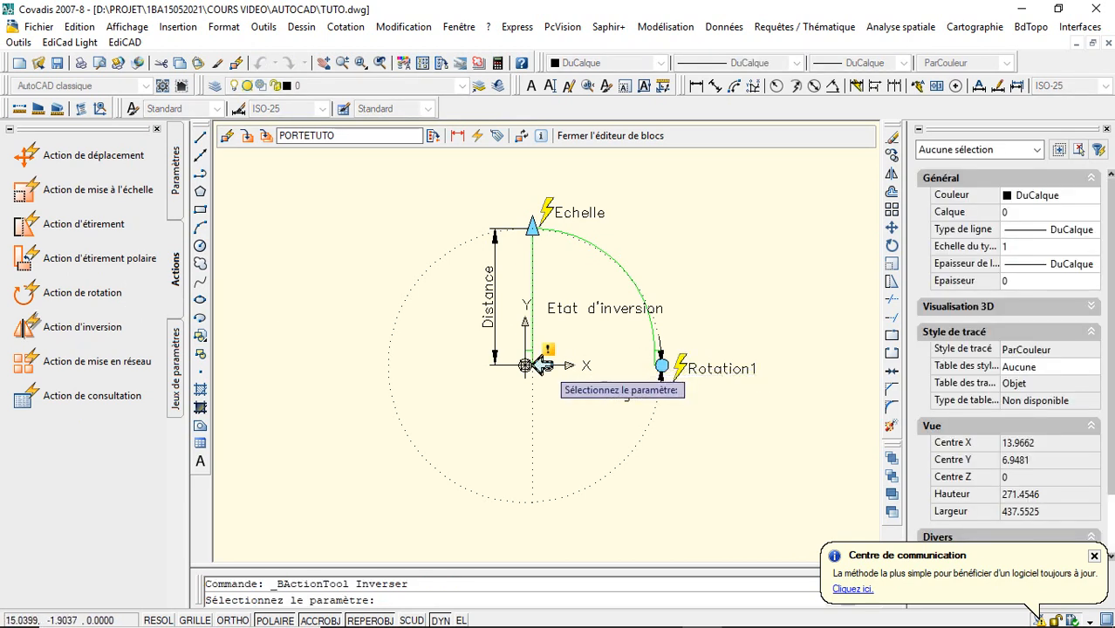
{"action": "left_click", "coordinate": [532, 365]}
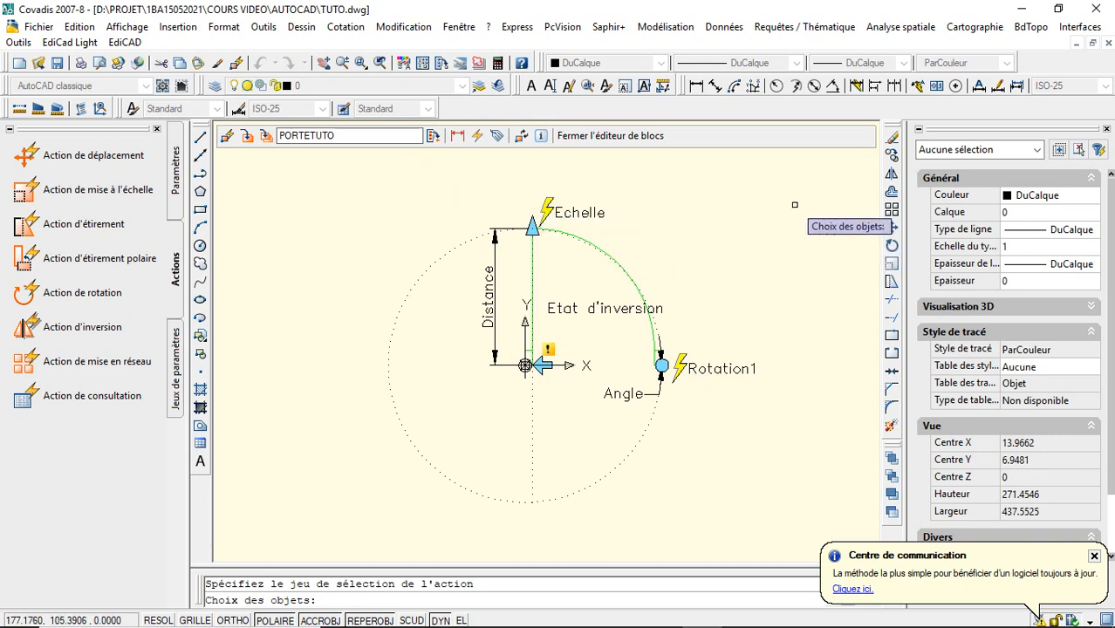
{"action": "left_click", "coordinate": [773, 160]}
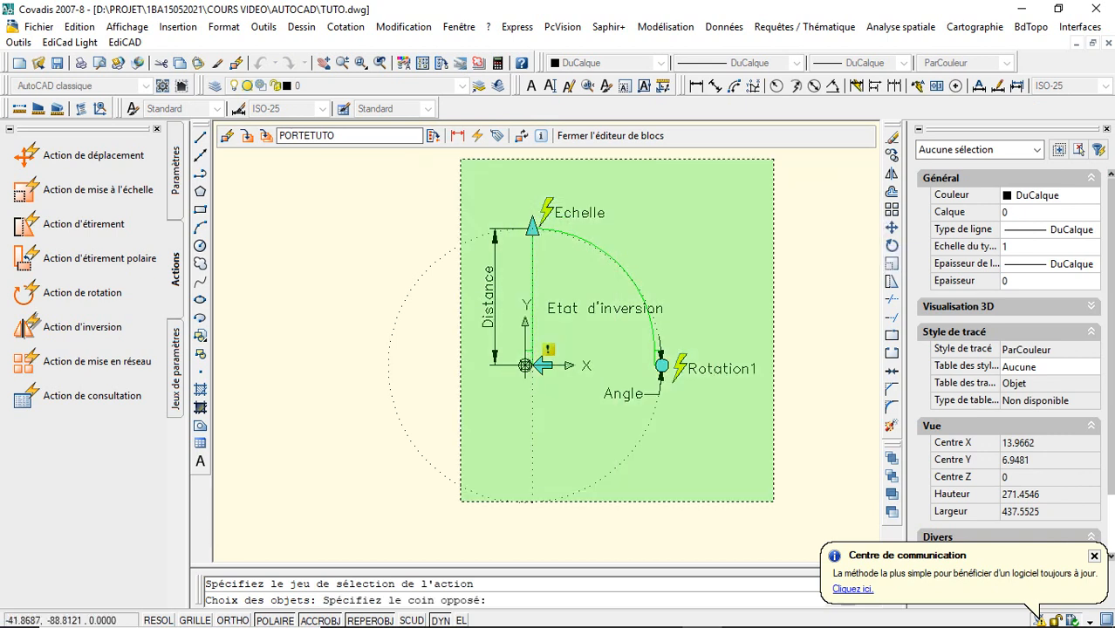
{"action": "left_click", "coordinate": [381, 518]}
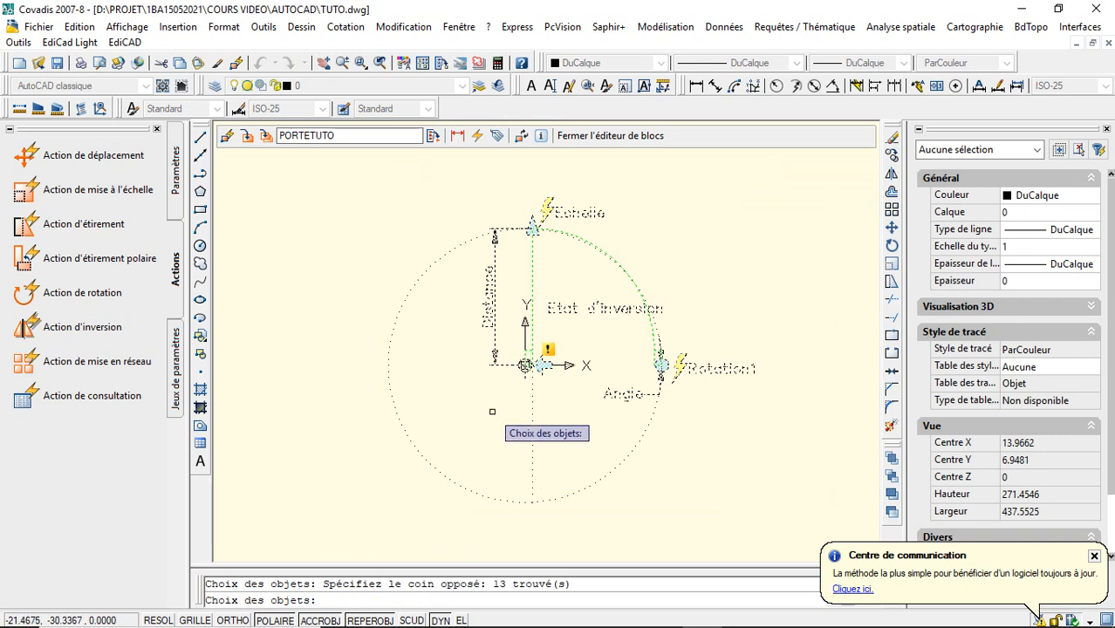
{"action": "key", "text": "Return"}
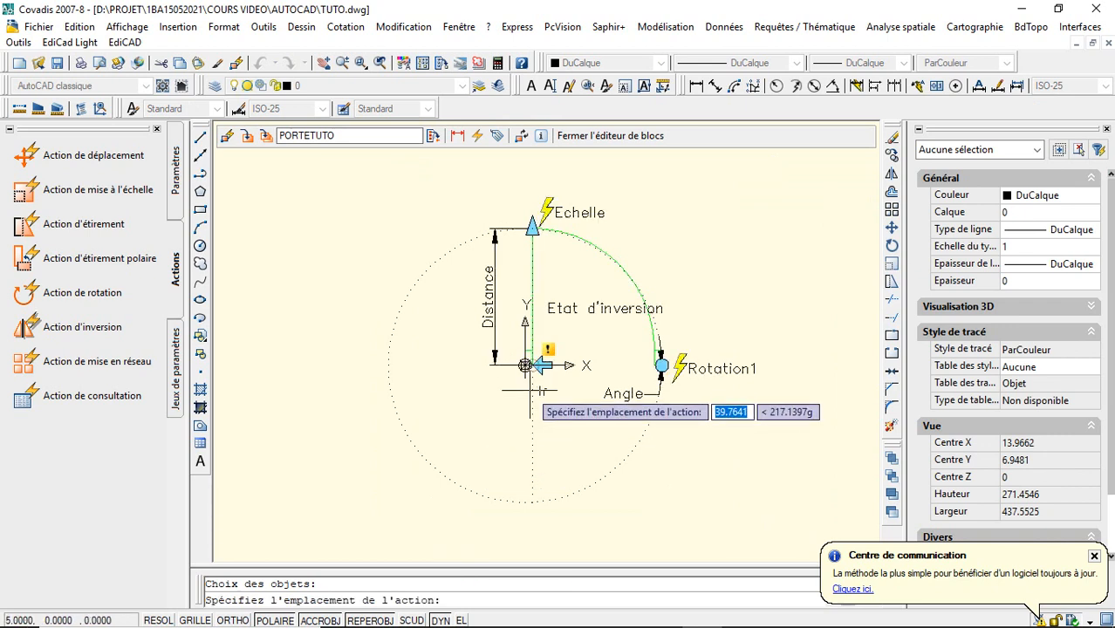
{"action": "left_click", "coordinate": [526, 364]}
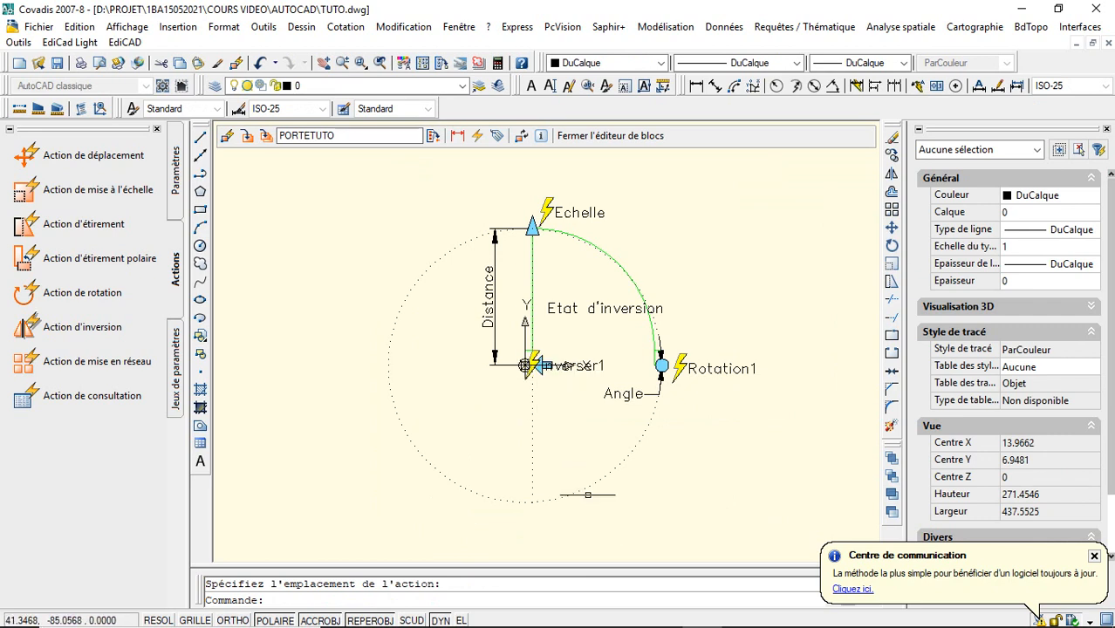
- Save the PORTETUTO block definition, updating its references in the drawing, and close the block editor
{"action": "left_click", "coordinate": [248, 138]}
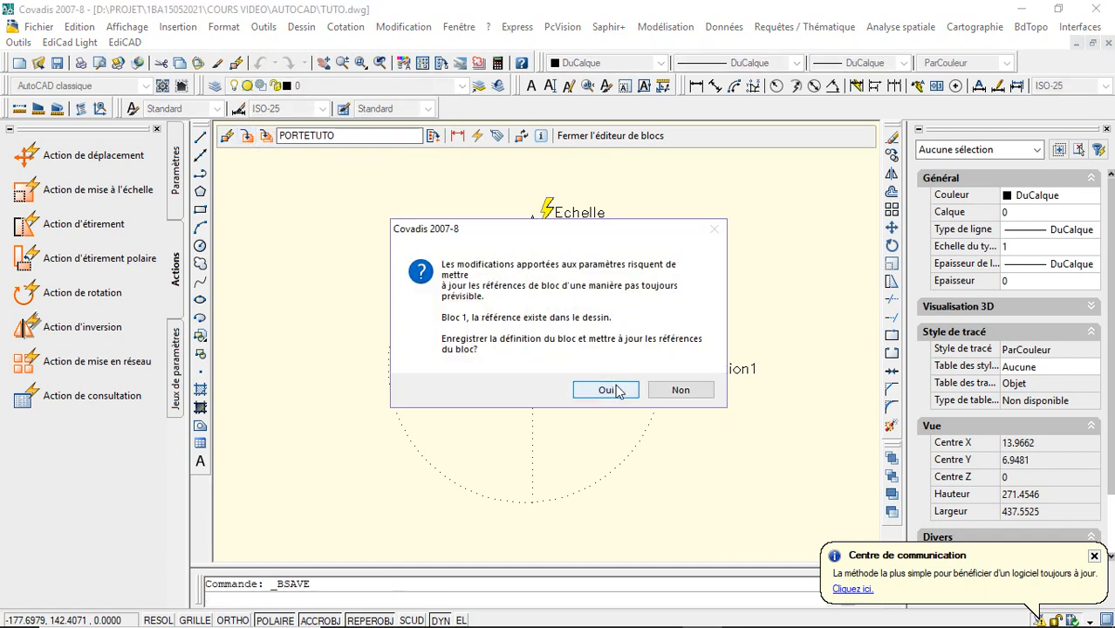
{"action": "left_click", "coordinate": [615, 391]}
{"action": "left_click", "coordinate": [615, 138]}
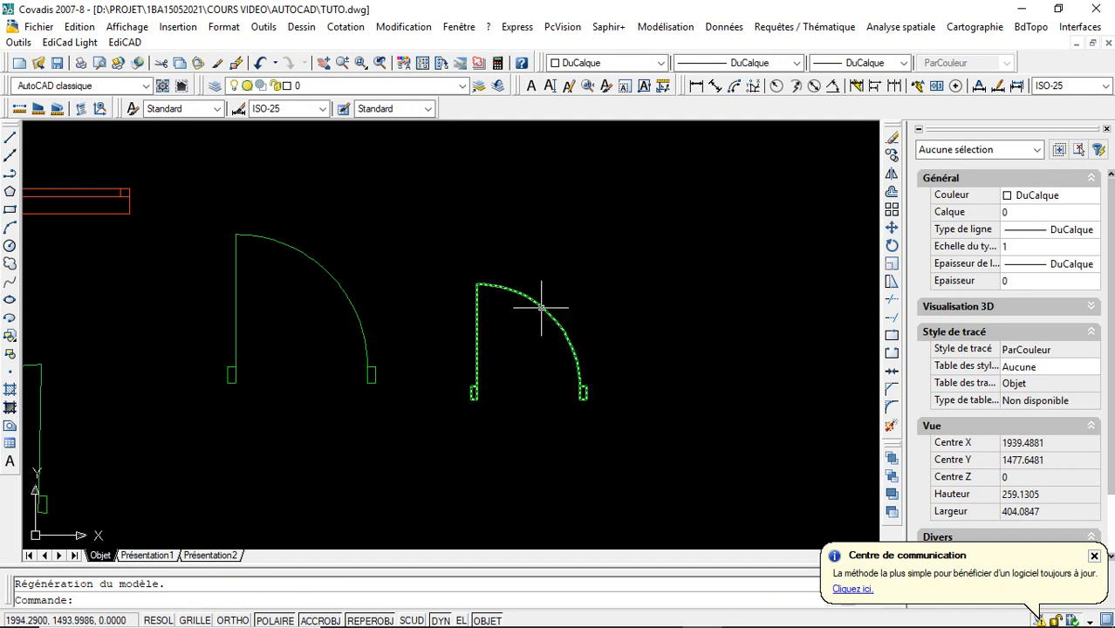
- Test the flip action on the PORTETUTO door by flipping it repeatedly, leaving it on the opposite side of its leaf
{"action": "left_click", "coordinate": [540, 307]}
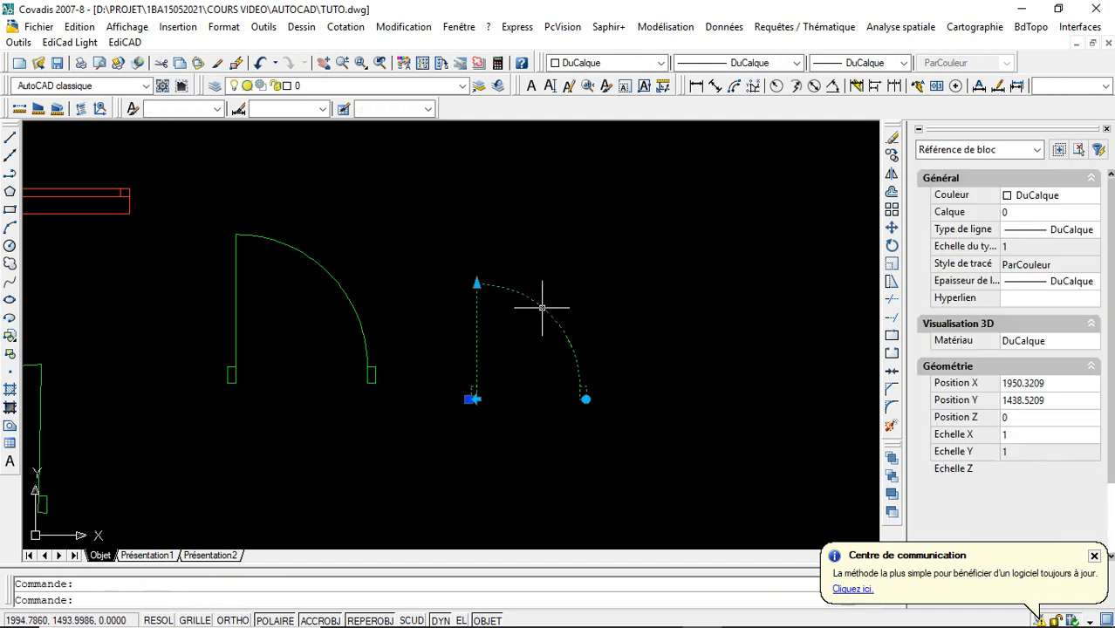
{"action": "left_click", "coordinate": [476, 399]}
{"action": "left_click", "coordinate": [476, 399]}
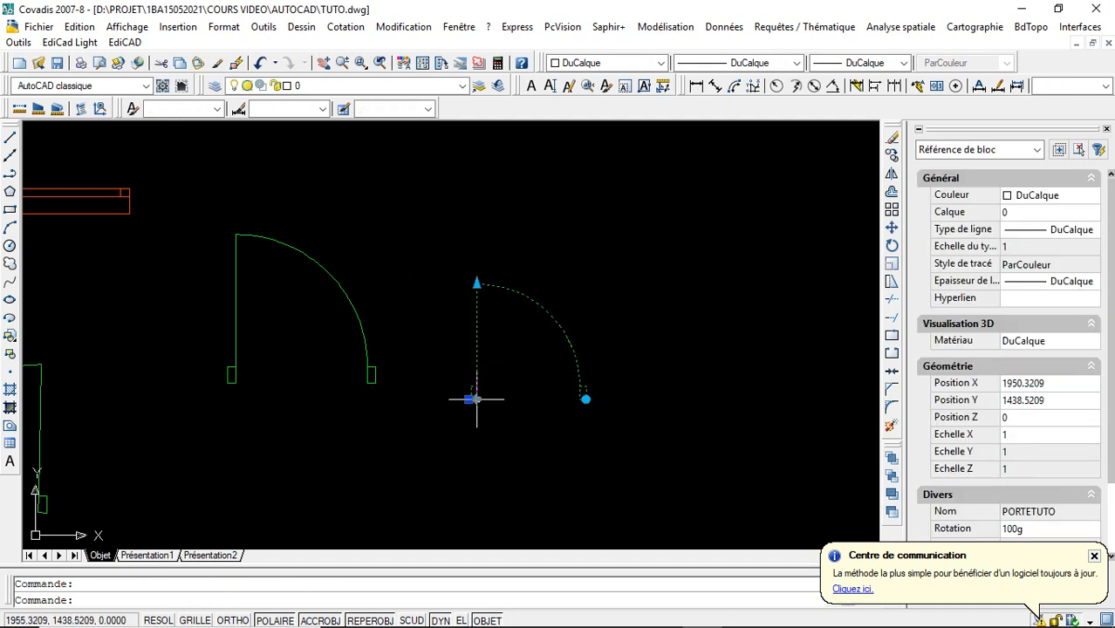
{"action": "double_click", "coordinate": [476, 400]}
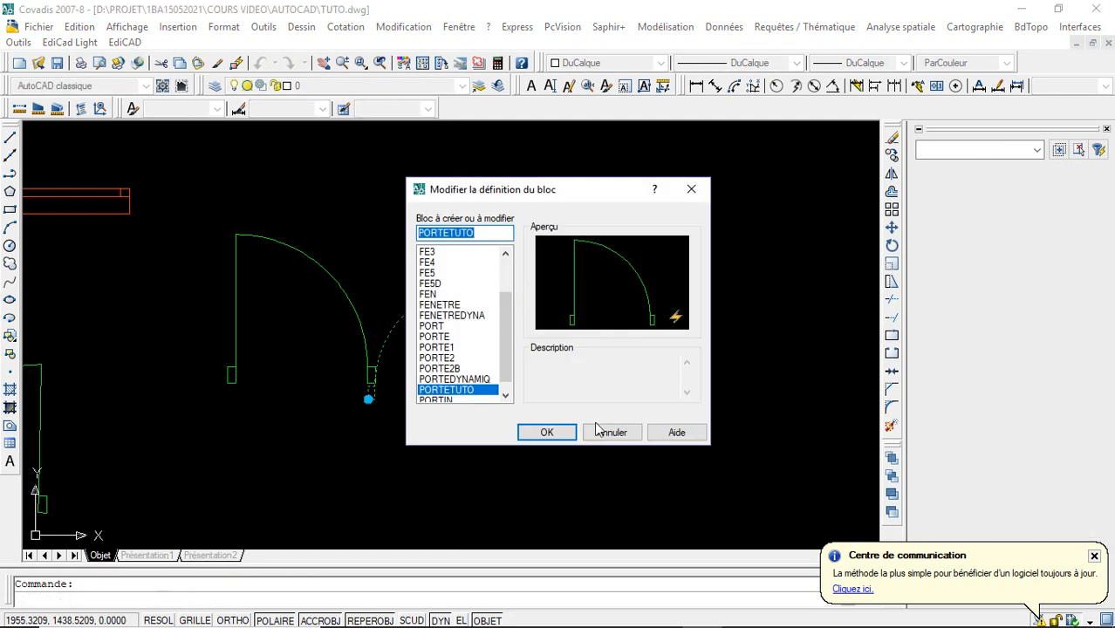
{"action": "left_click", "coordinate": [600, 429]}
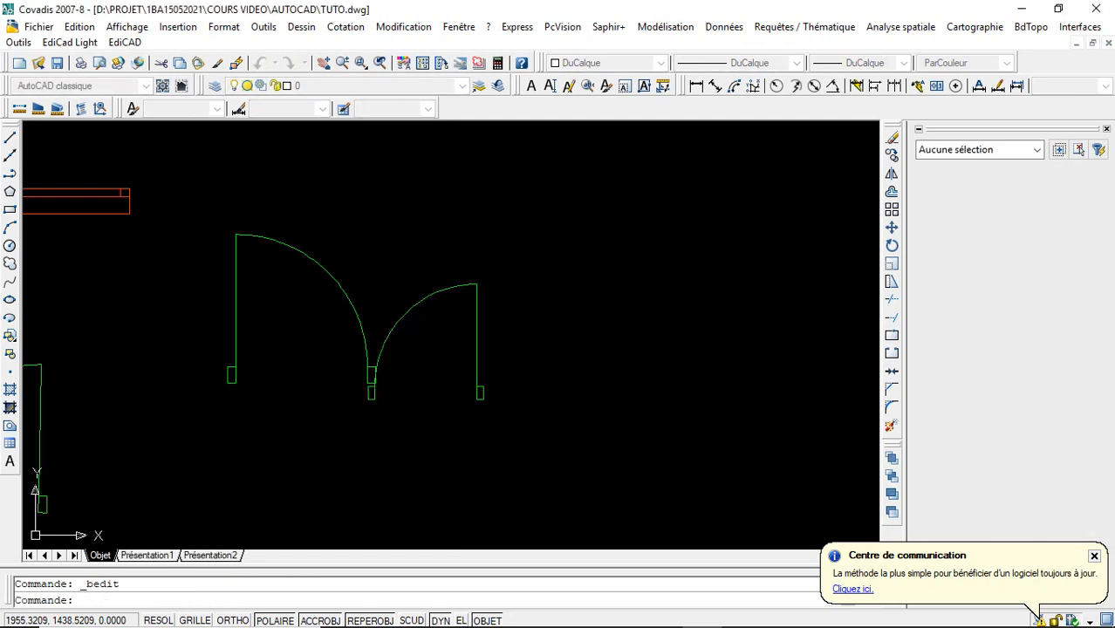
{"action": "left_click", "coordinate": [473, 329]}
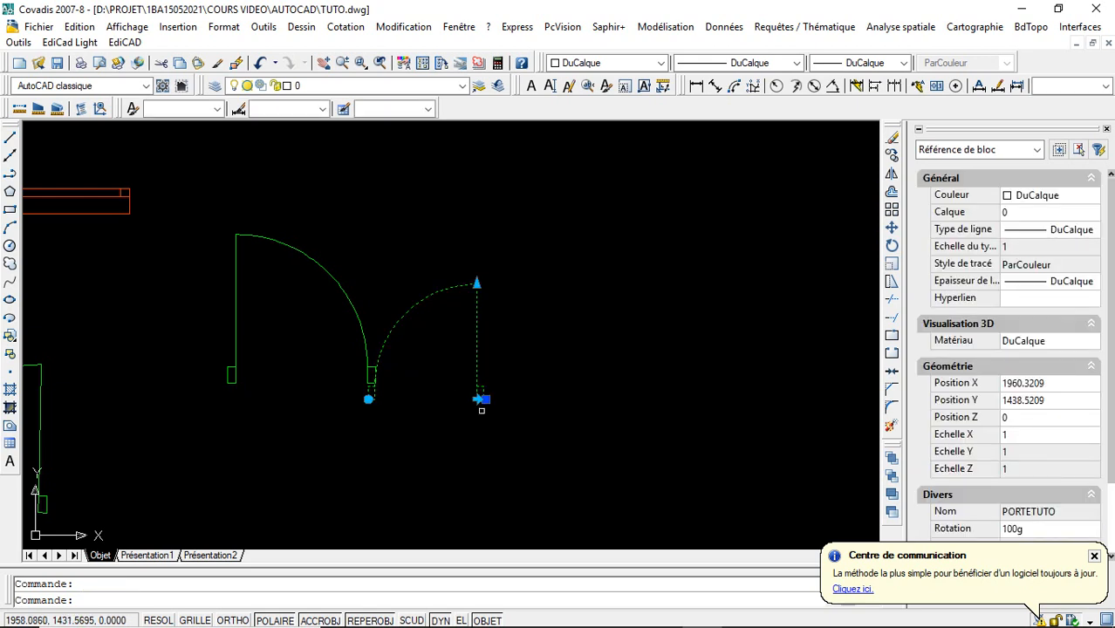
{"action": "left_click", "coordinate": [477, 400]}
{"action": "left_click", "coordinate": [476, 399]}
{"action": "double_click", "coordinate": [481, 331]}
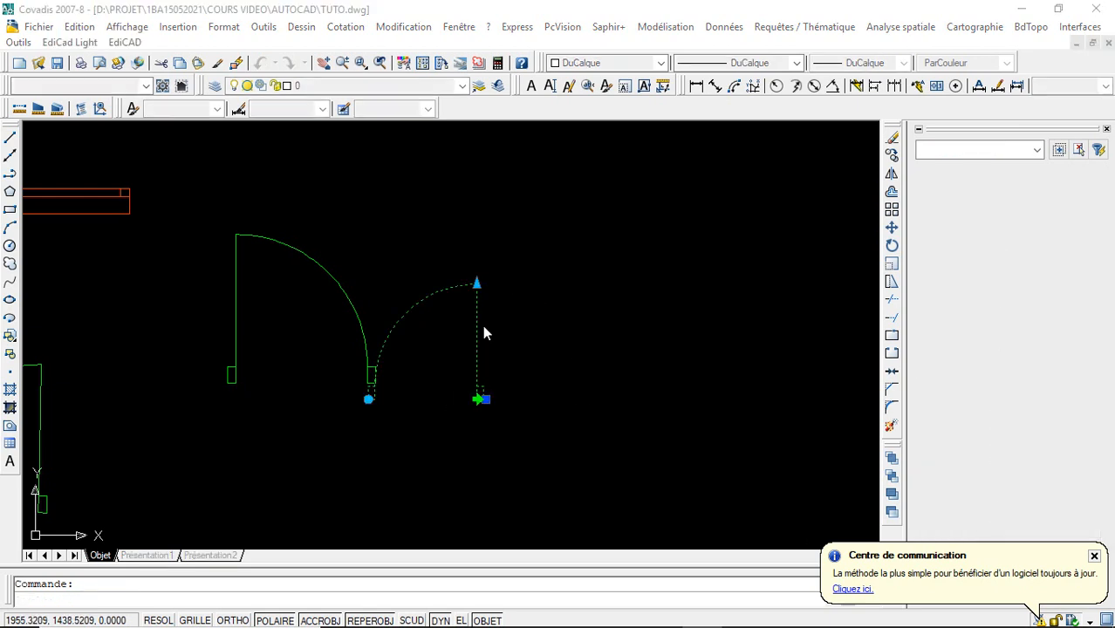
{"action": "left_click", "coordinate": [602, 429]}
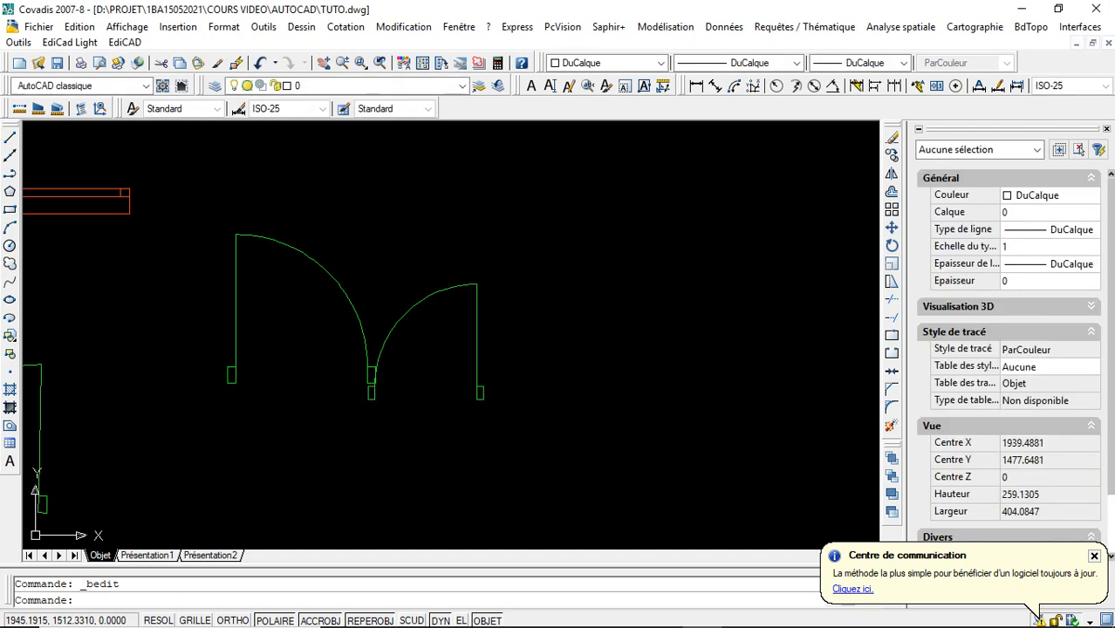
- Enlarge the flipped door with its scale grip until the leaf distance is about 106.5
{"action": "left_click", "coordinate": [469, 288]}
{"action": "left_click", "coordinate": [476, 284]}
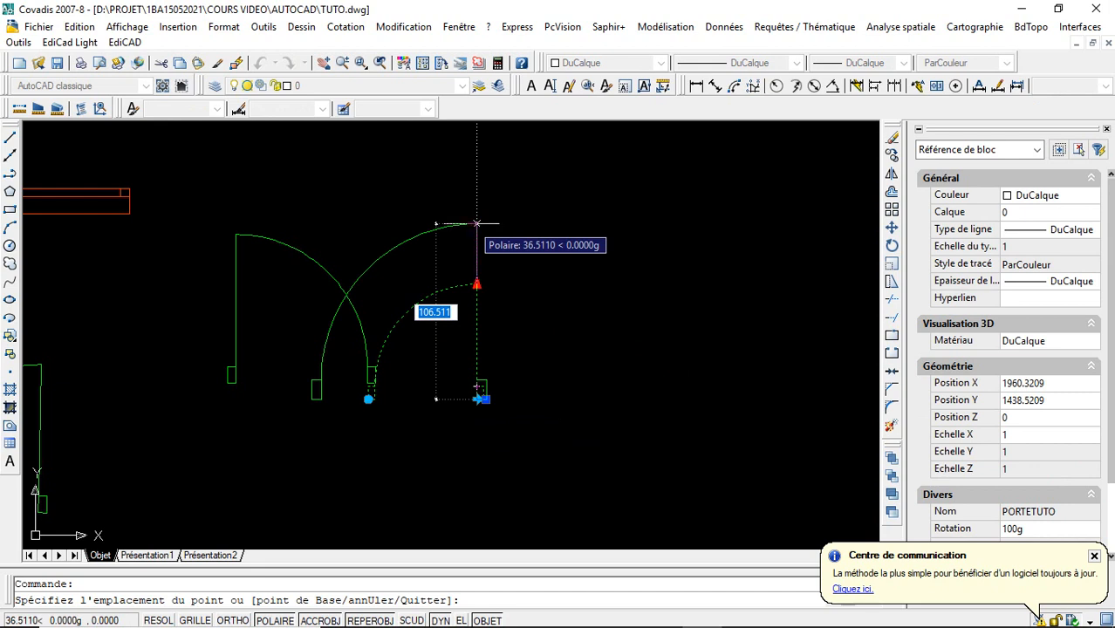
{"action": "left_click", "coordinate": [476, 223]}
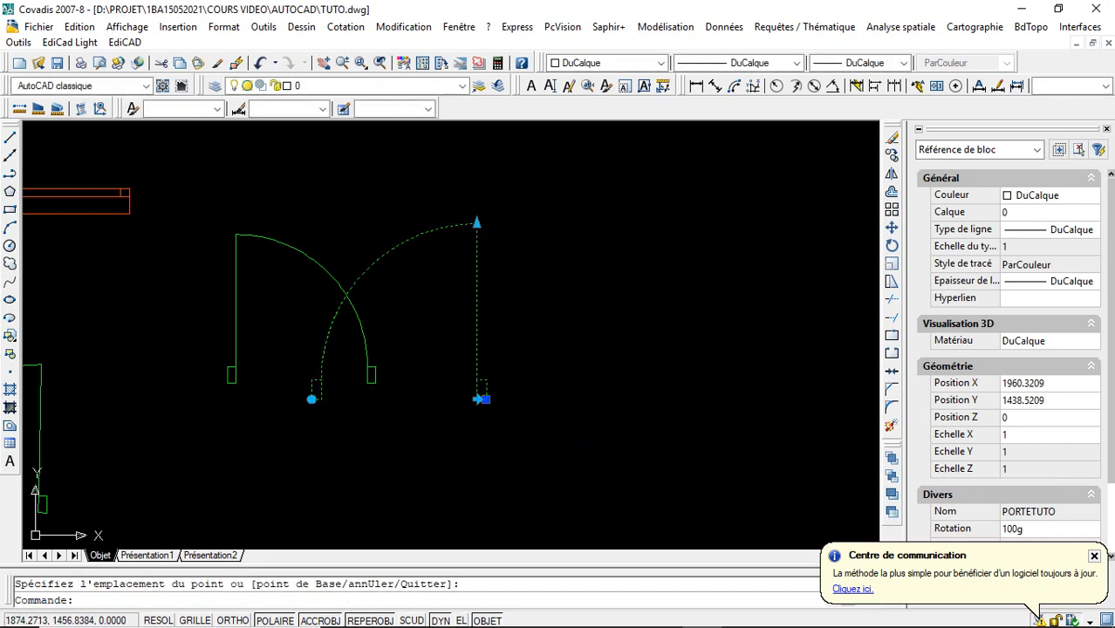
- Rotate the flipped door with its rotation grip, and return it to 0g
{"action": "left_click", "coordinate": [316, 399]}
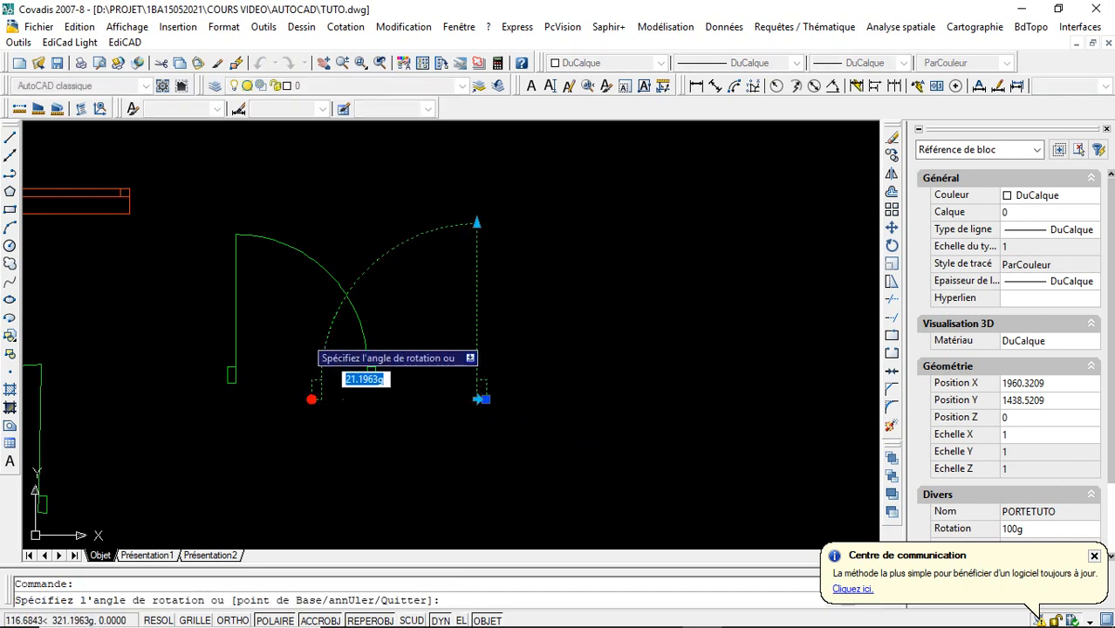
{"action": "left_click", "coordinate": [310, 341]}
{"action": "left_click", "coordinate": [321, 341]}
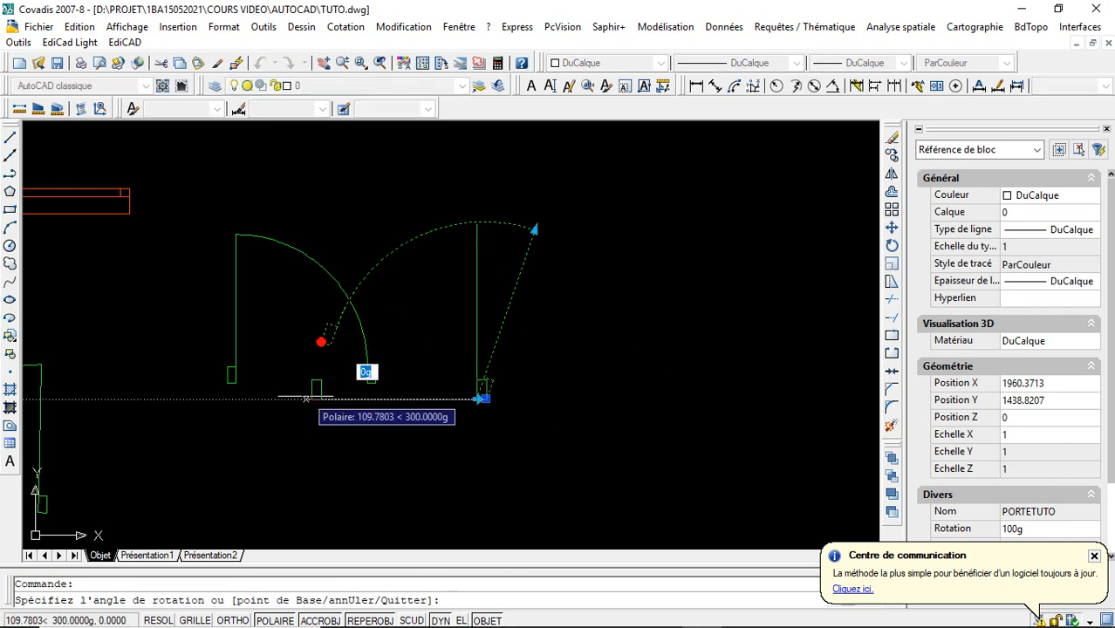
{"action": "left_click", "coordinate": [492, 397]}
- Flip the enlarged door back and forth, leaving its swing on the original side of the leaf
{"action": "left_click", "coordinate": [476, 399]}
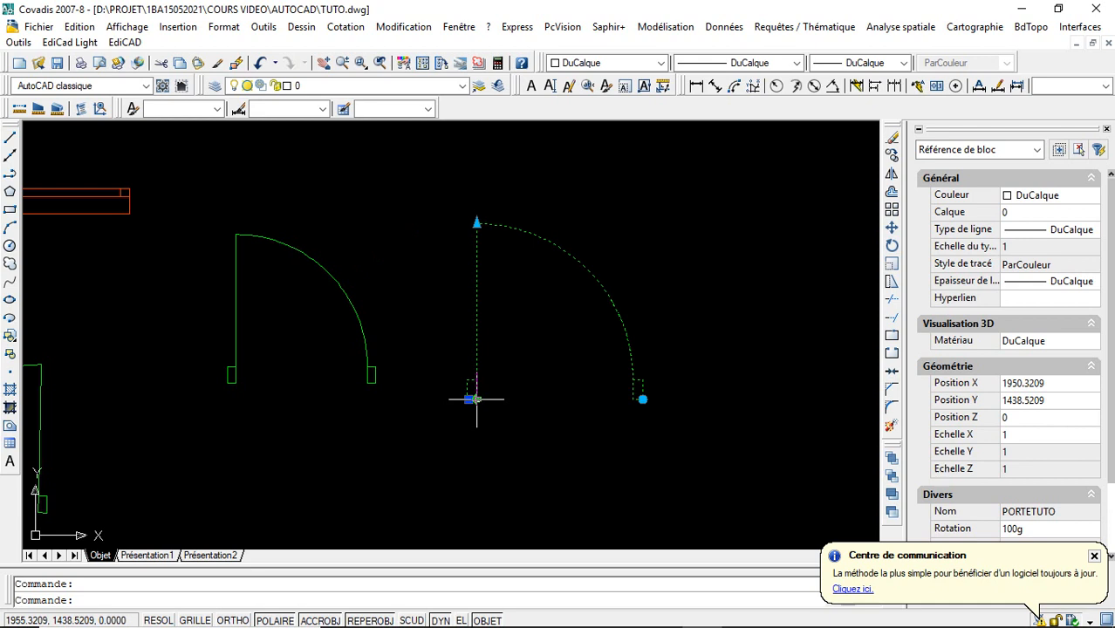
{"action": "left_click", "coordinate": [476, 399]}
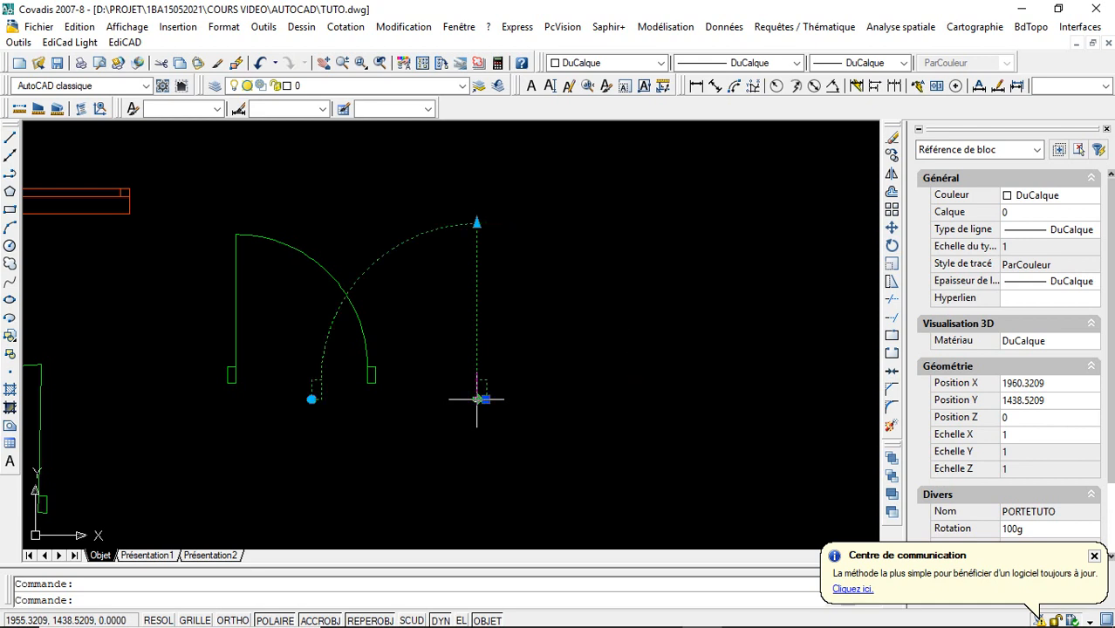
{"action": "left_click", "coordinate": [476, 399]}
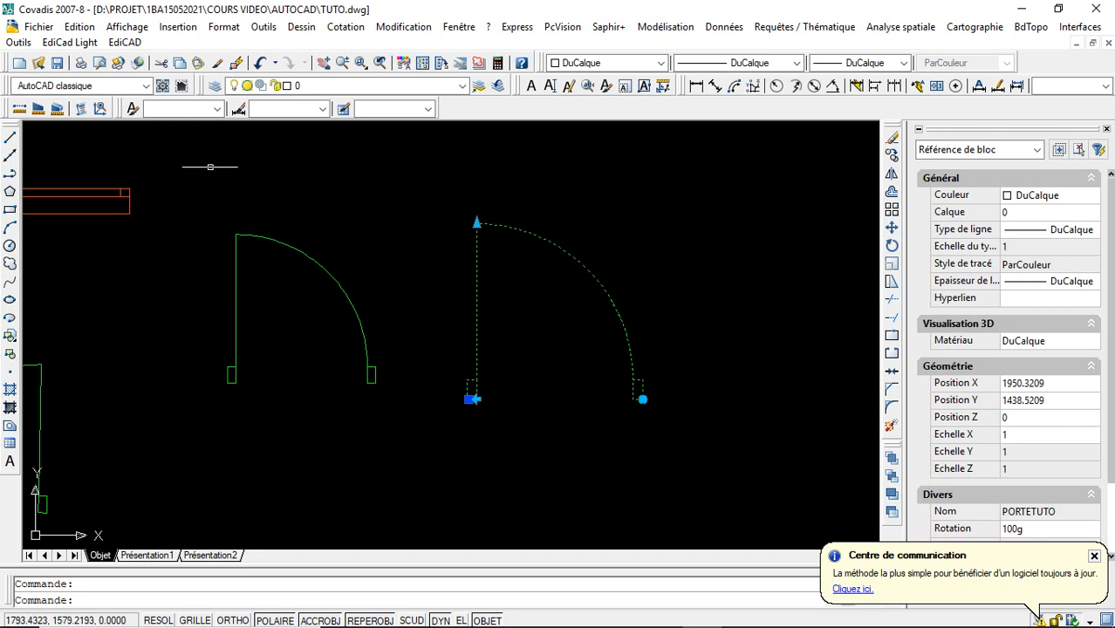
- Open the definition of the orange window block FEN in the block editor
{"action": "left_click", "coordinate": [322, 63]}
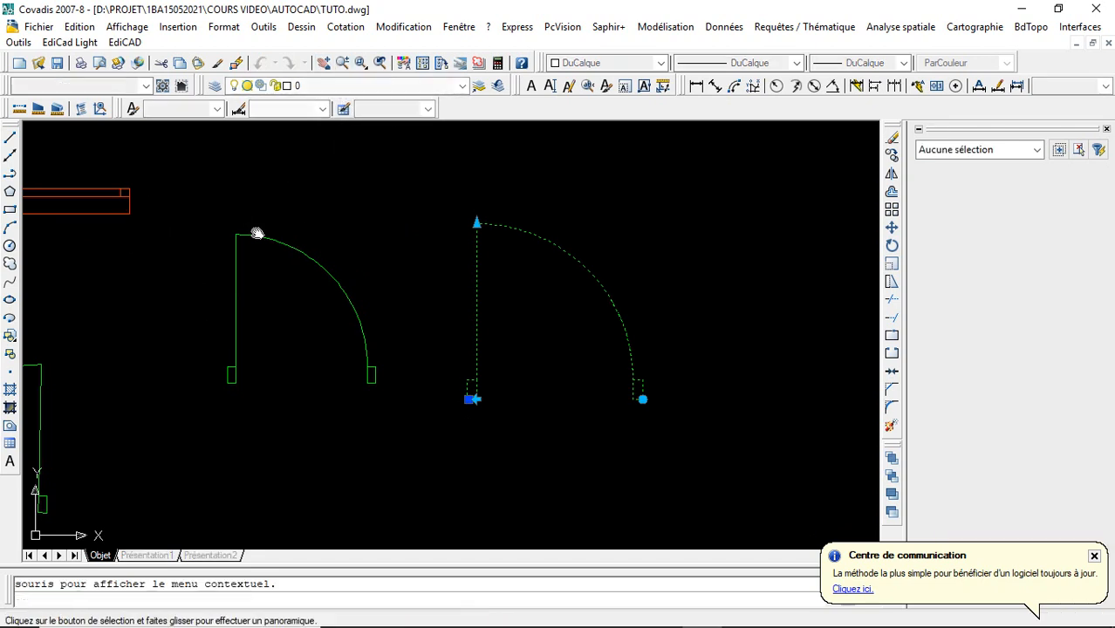
{"action": "left_click_drag", "start_coordinate": [251, 231], "coordinate": [528, 283]}
{"action": "left_click_drag", "start_coordinate": [451, 265], "coordinate": [482, 291]}
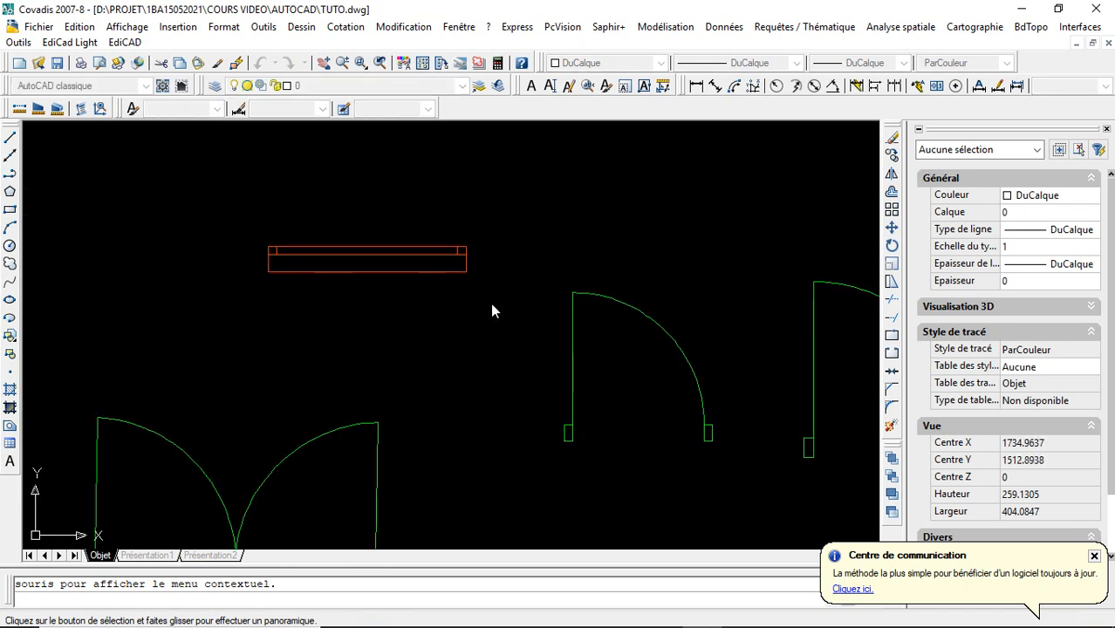
{"action": "right_click", "coordinate": [490, 309]}
{"action": "left_click", "coordinate": [528, 314]}
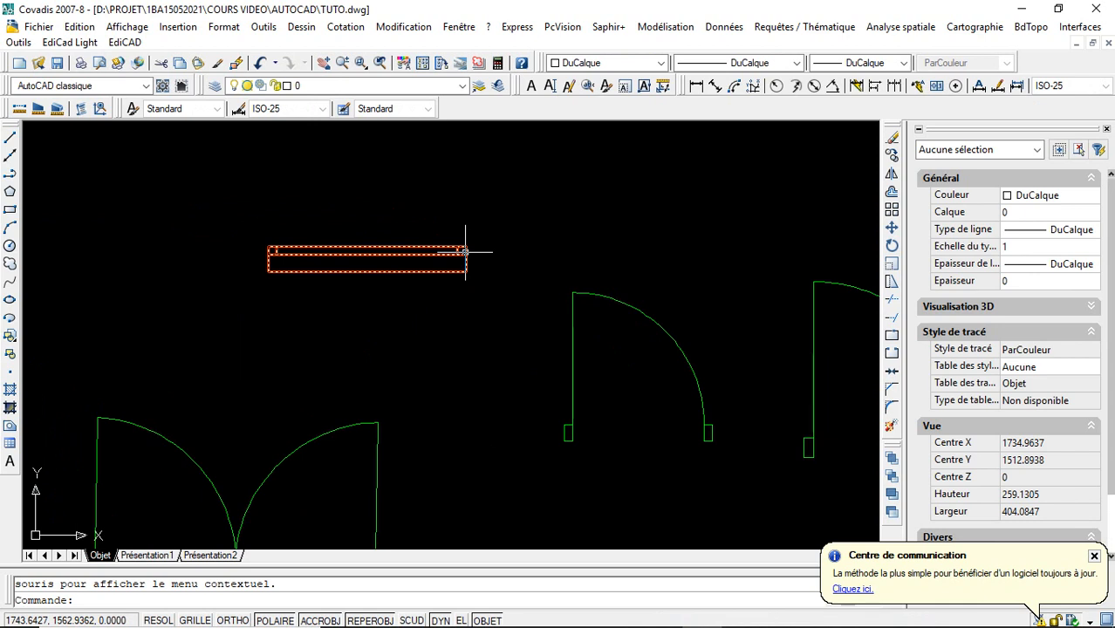
{"action": "left_click", "coordinate": [465, 252]}
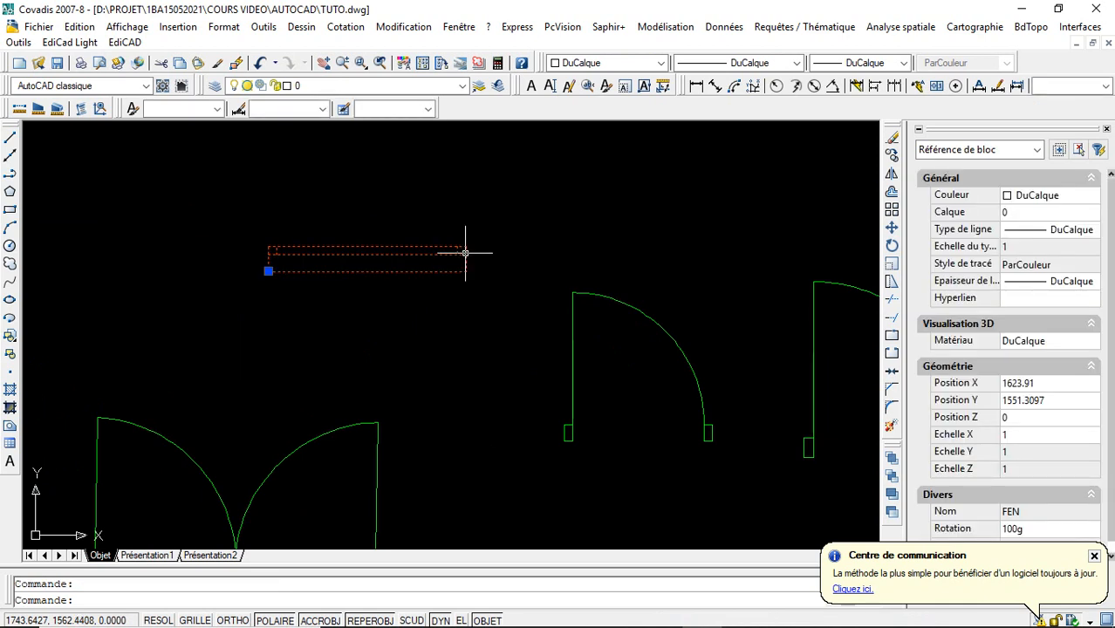
{"action": "double_click", "coordinate": [378, 271]}
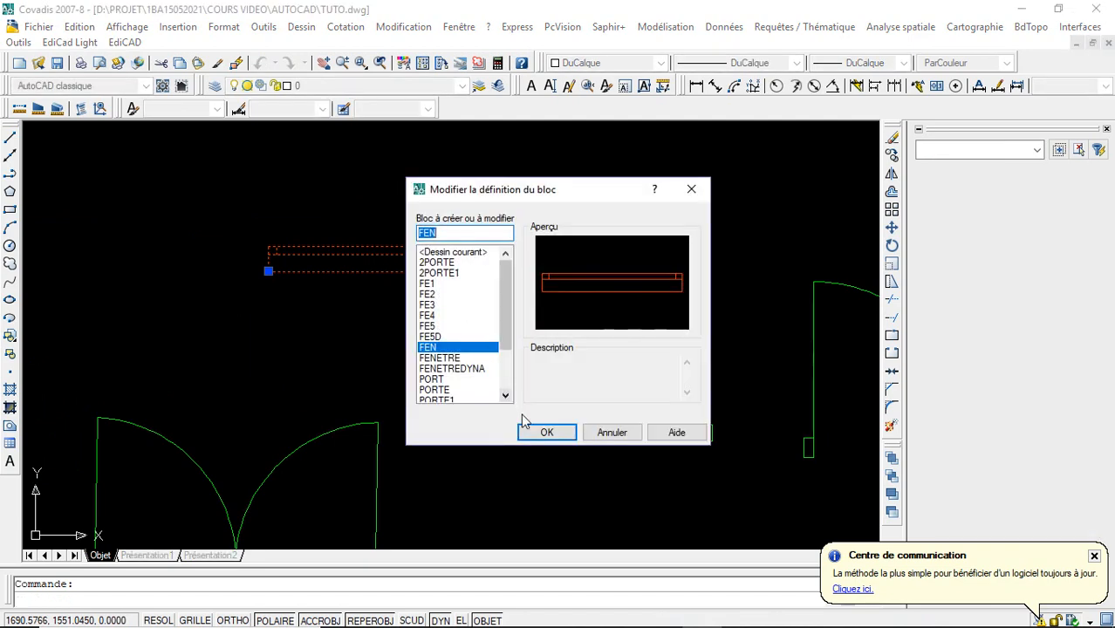
{"action": "left_click", "coordinate": [545, 433]}
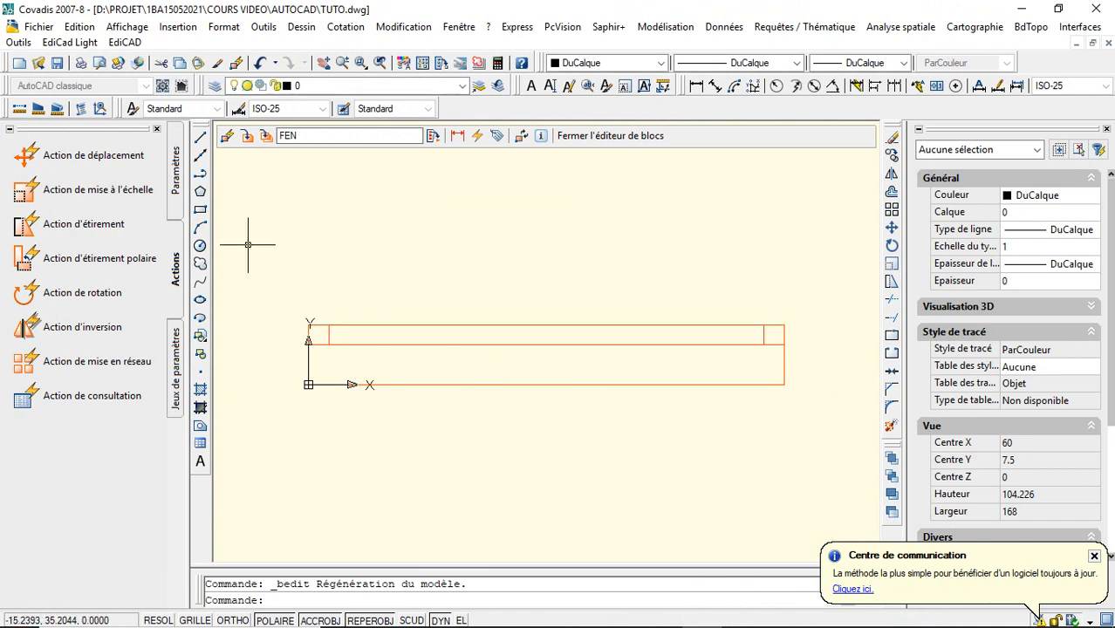
- Add a base point parameter at the lower-left corner of the FEN geometry, on the origin
{"action": "left_click", "coordinate": [173, 210]}
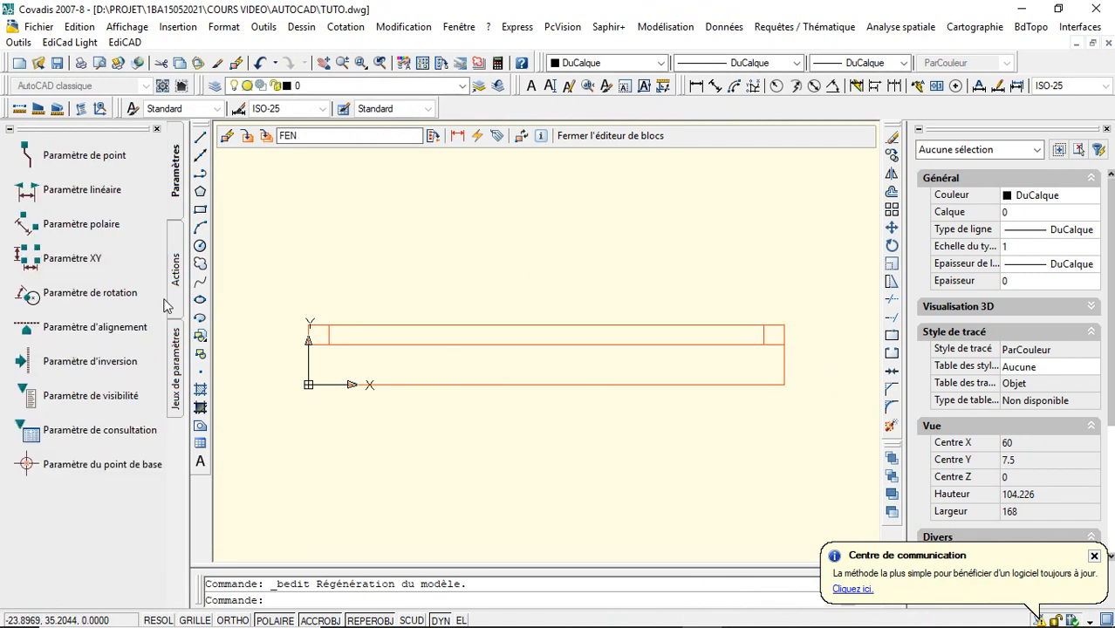
{"action": "left_click", "coordinate": [143, 468]}
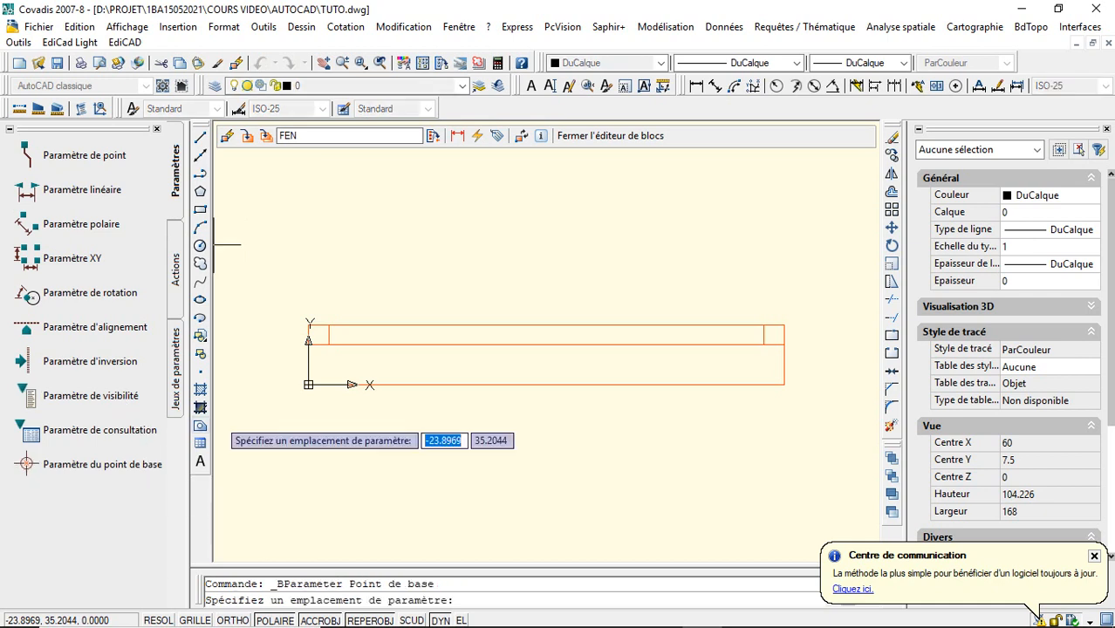
{"action": "left_click", "coordinate": [308, 385]}
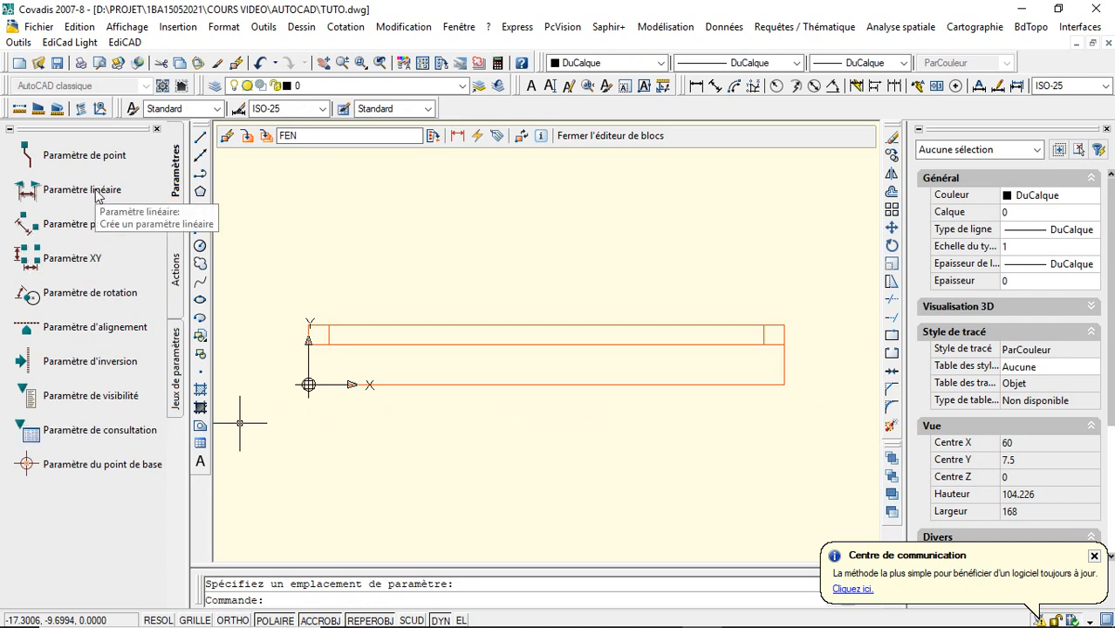
- Add a rotation parameter centred on the base point, with a 120 radius to the lower-right corner and a default angle of 0
{"action": "left_click", "coordinate": [118, 293]}
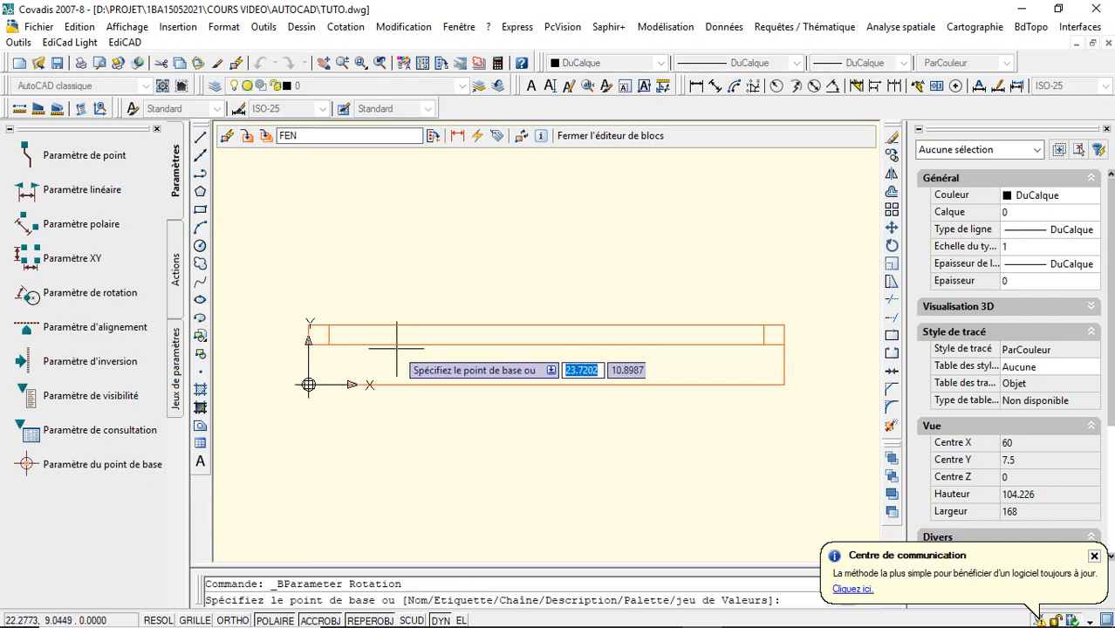
{"action": "left_click", "coordinate": [307, 385]}
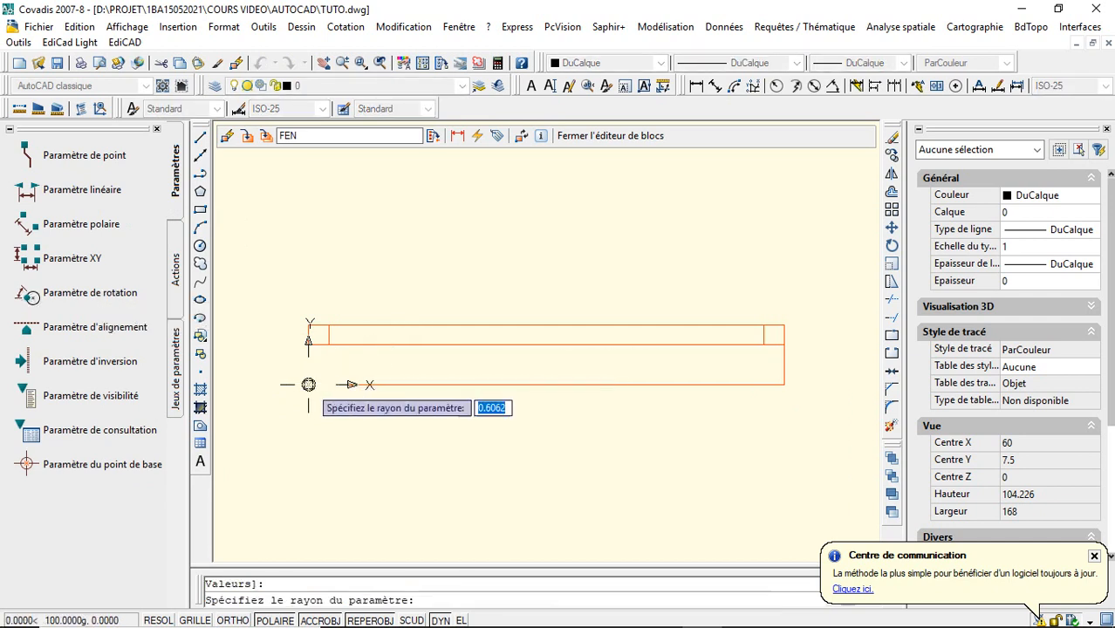
{"action": "left_click", "coordinate": [784, 385]}
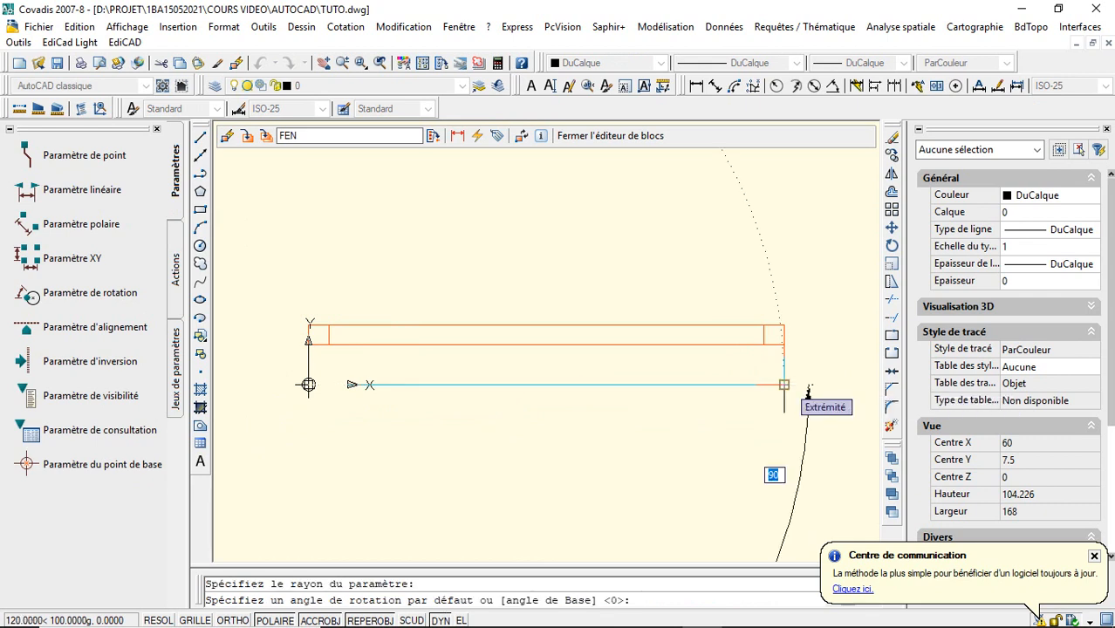
{"action": "type", "text": "0"}
{"action": "key", "text": "Return"}
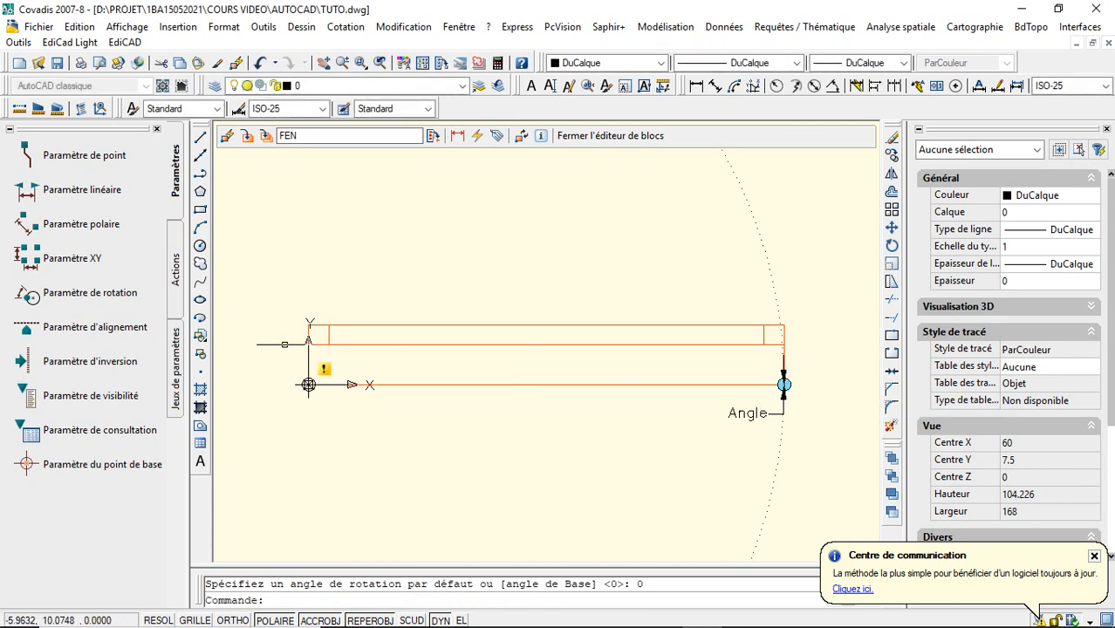
- Add a vertical linear parameter 15 long from the base point to the window's upper-left corner, with its label about 15.4 outside the left edge
{"action": "left_click", "coordinate": [86, 197]}
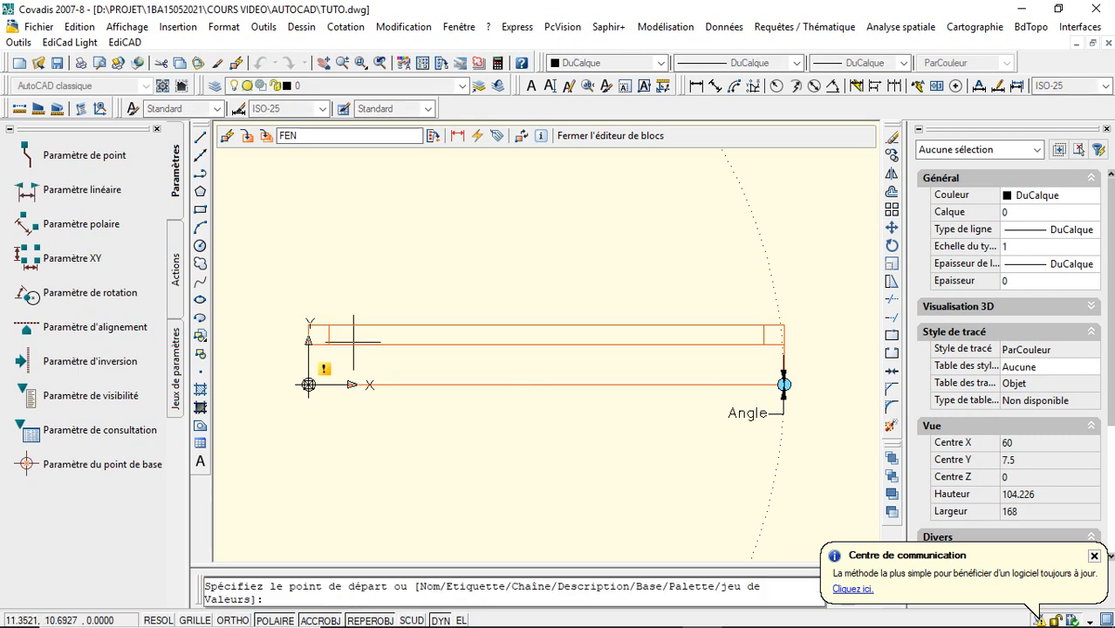
{"action": "left_click", "coordinate": [308, 384]}
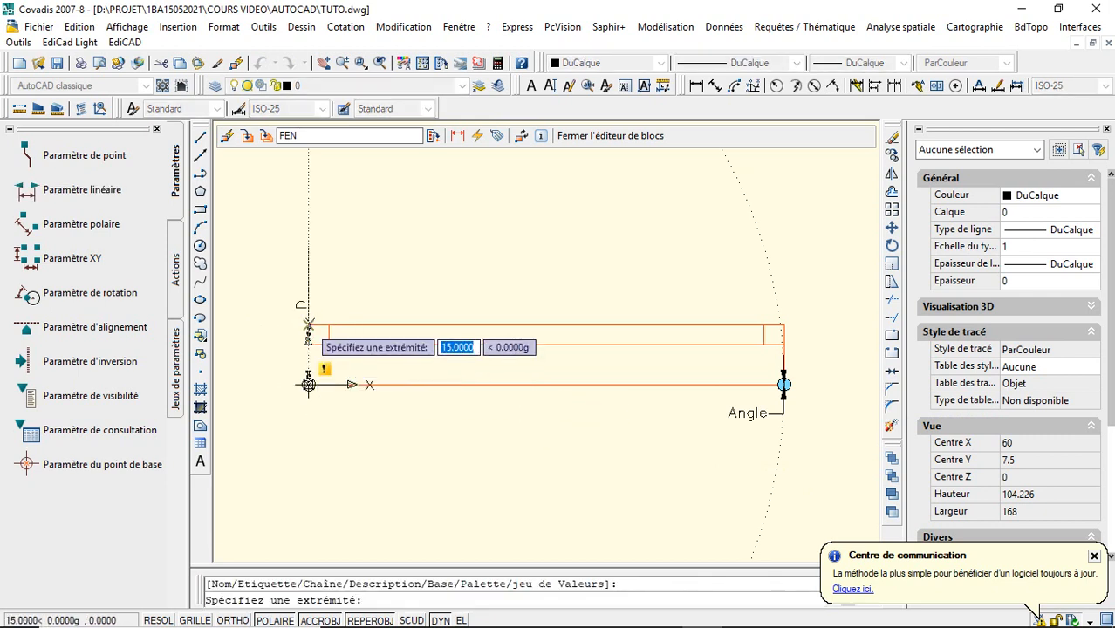
{"action": "left_click", "coordinate": [308, 324]}
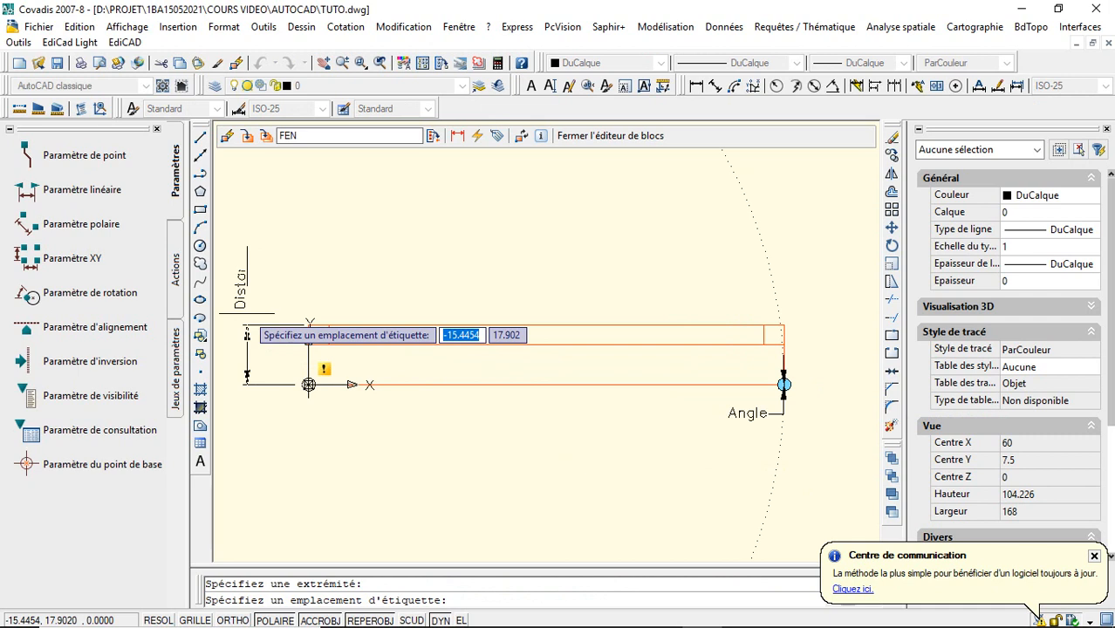
{"action": "left_click", "coordinate": [246, 311]}
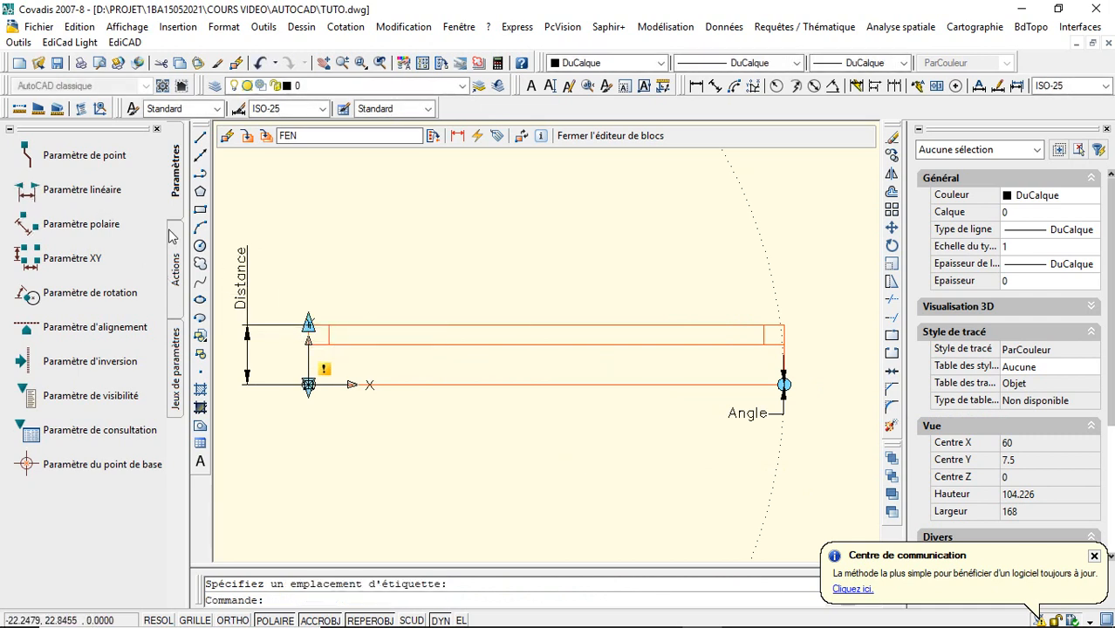
- Add a horizontal linear parameter 120 long between the window's upper corners, with its label about 10 above the top edge
{"action": "key", "text": "Return"}
{"action": "left_click", "coordinate": [308, 324]}
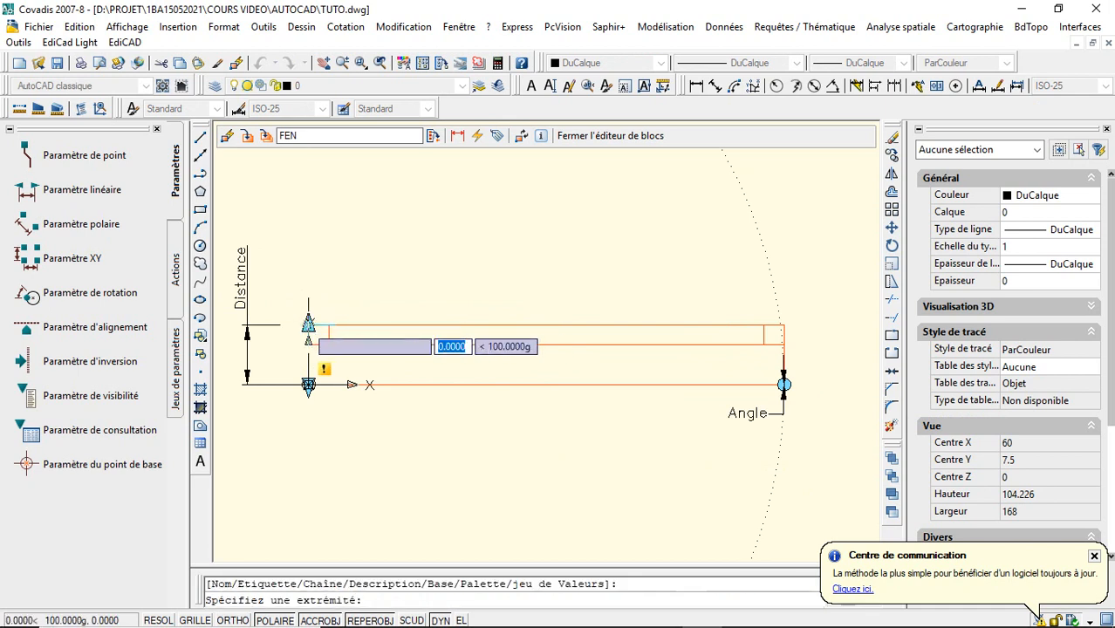
{"action": "left_click", "coordinate": [783, 325]}
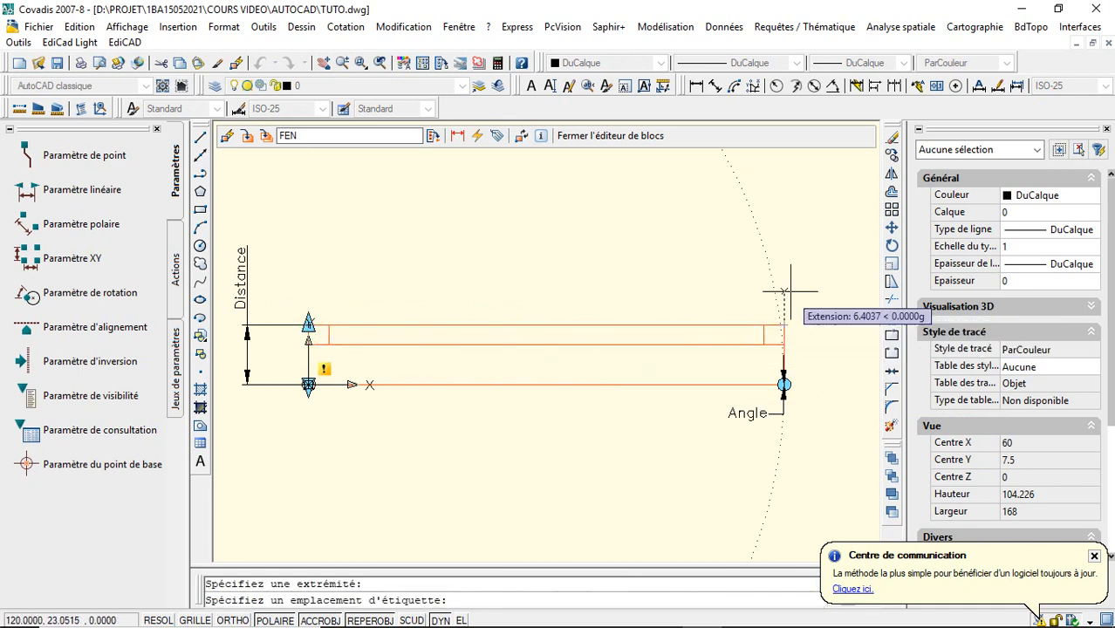
{"action": "left_click", "coordinate": [783, 284]}
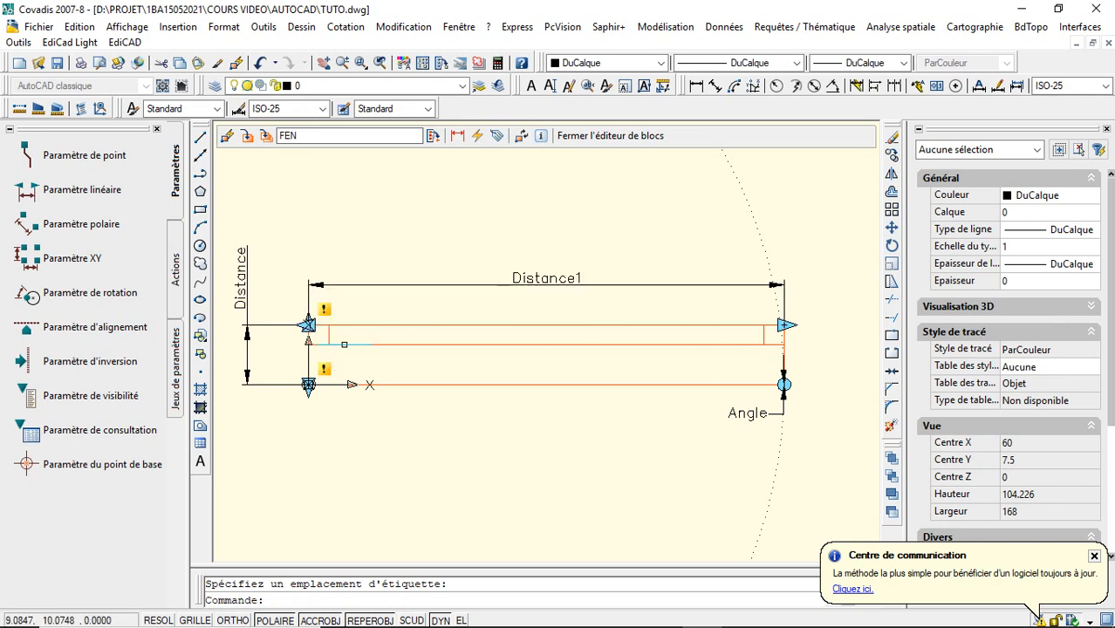
{"action": "left_click", "coordinate": [531, 282]}
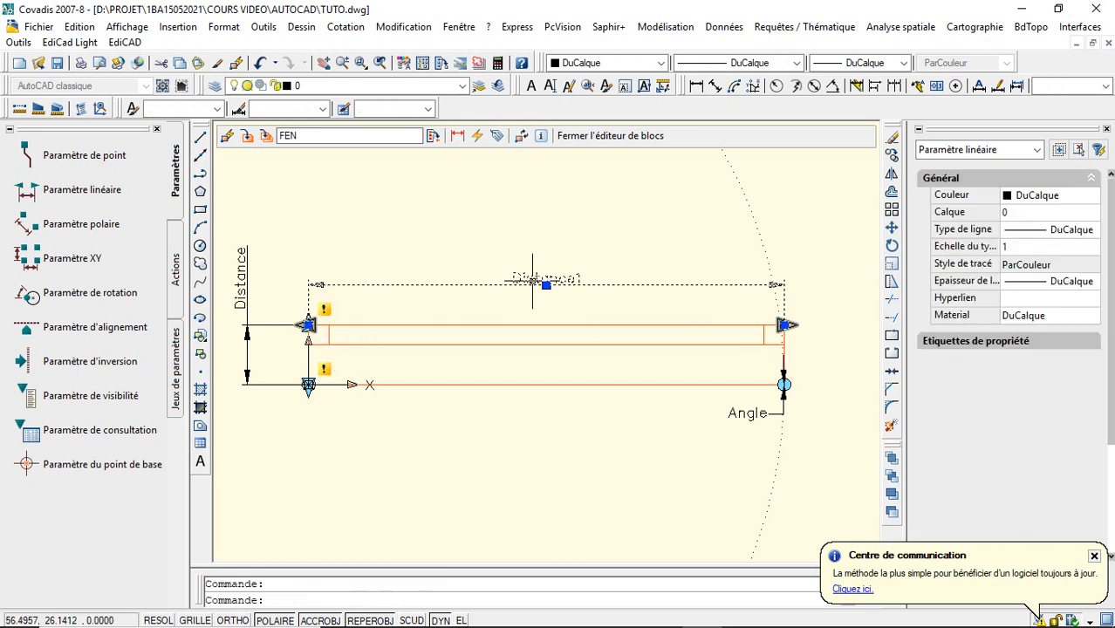
{"action": "right_click", "coordinate": [538, 228]}
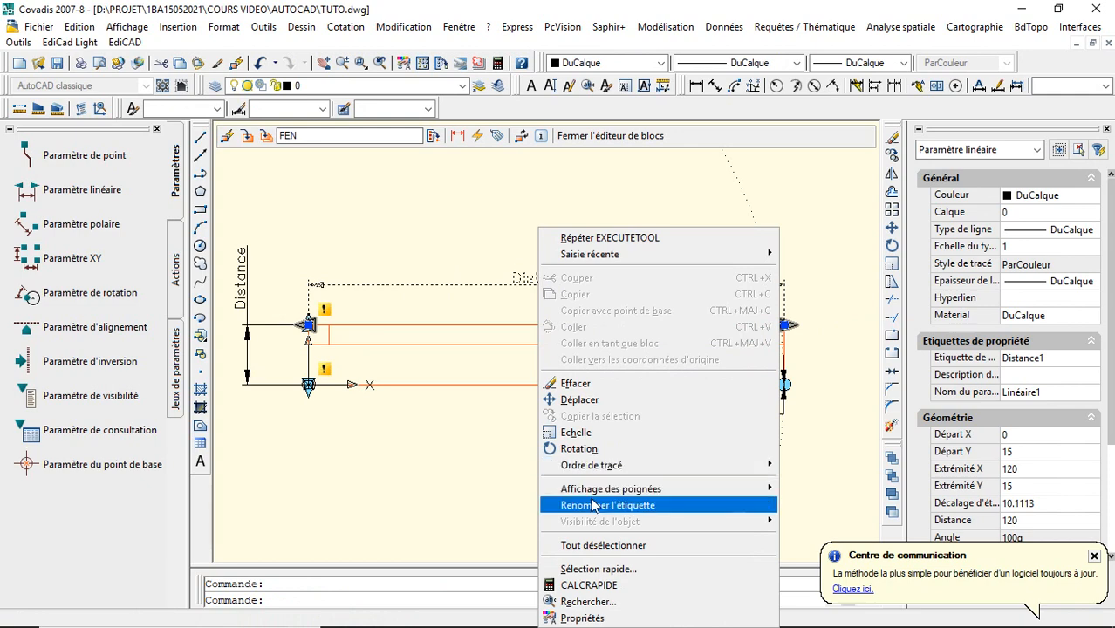
{"action": "left_click", "coordinate": [523, 306]}
{"action": "left_click", "coordinate": [523, 306]}
{"action": "right_click", "coordinate": [532, 228]}
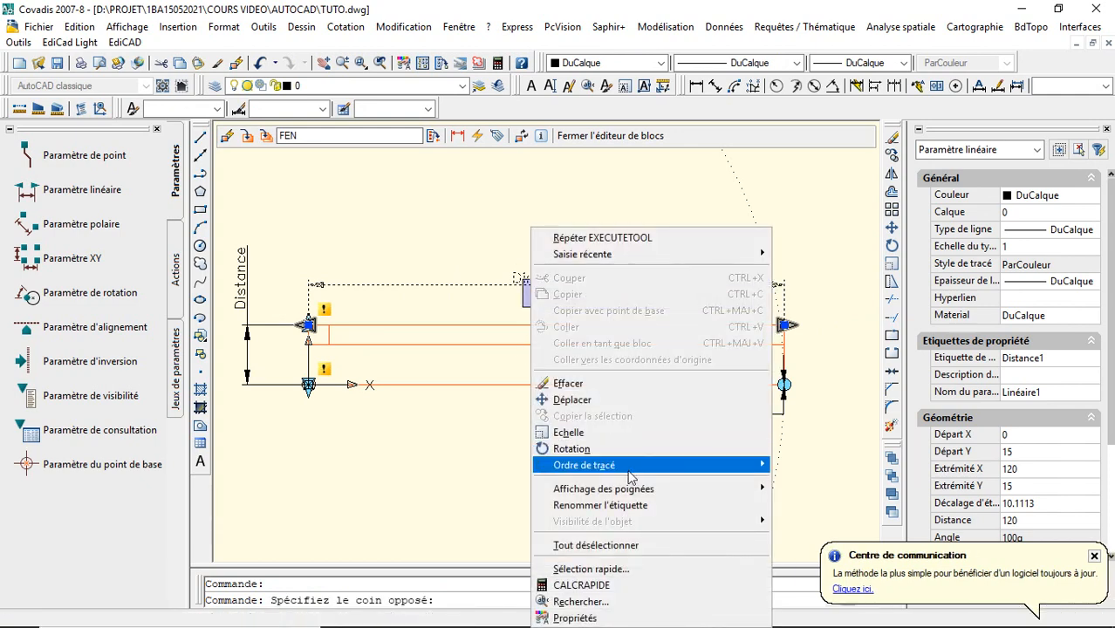
{"action": "mouse_move", "coordinate": [748, 490]}
{"action": "left_click", "coordinate": [841, 509]}
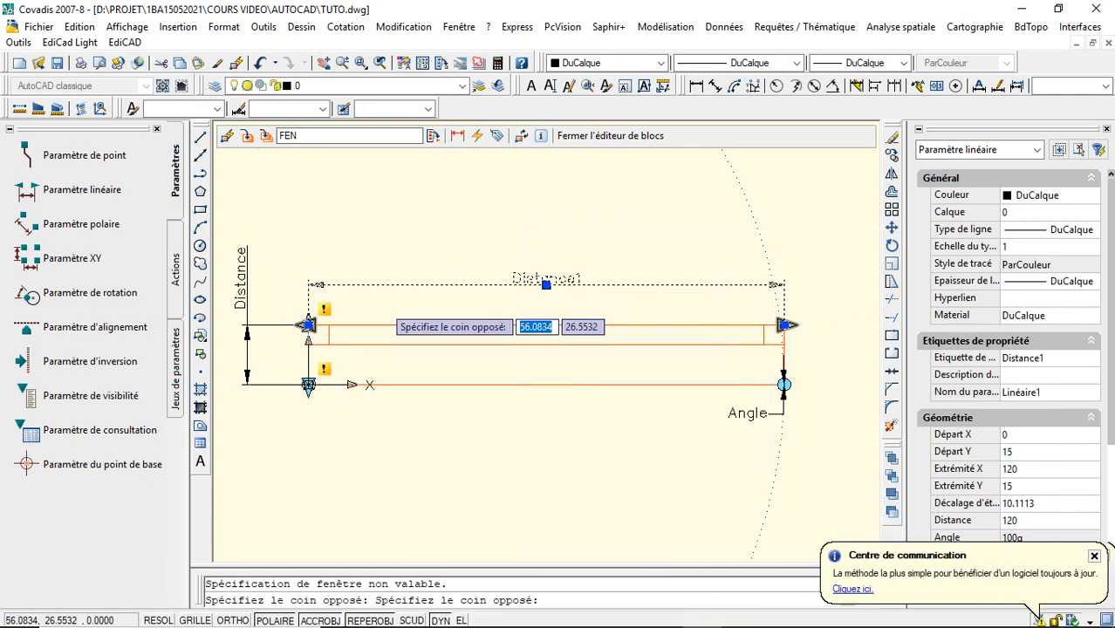
{"action": "key", "text": "Escape"}
{"action": "key", "text": "Escape"}
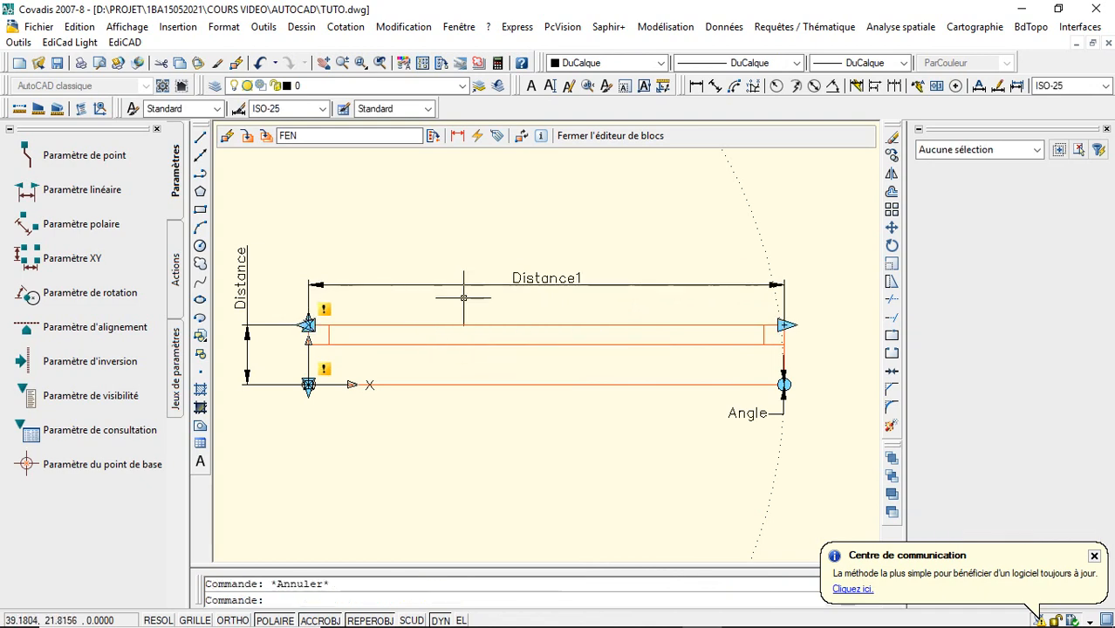
- Limit the horizontal linear parameter Distance1 to 1 grip
{"action": "left_click", "coordinate": [499, 279]}
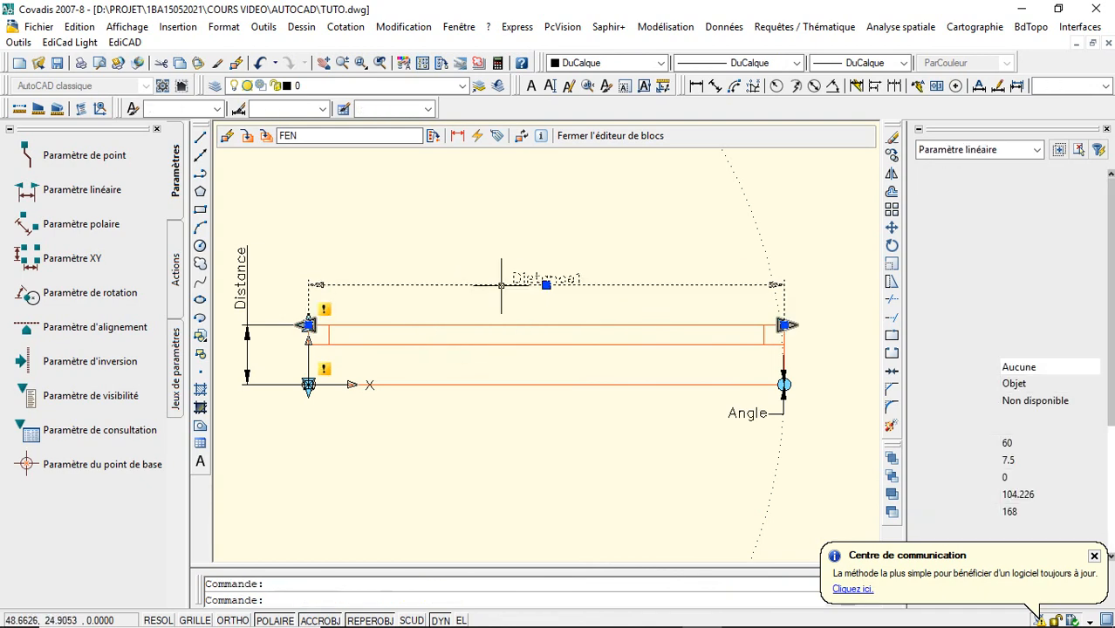
{"action": "right_click", "coordinate": [503, 230]}
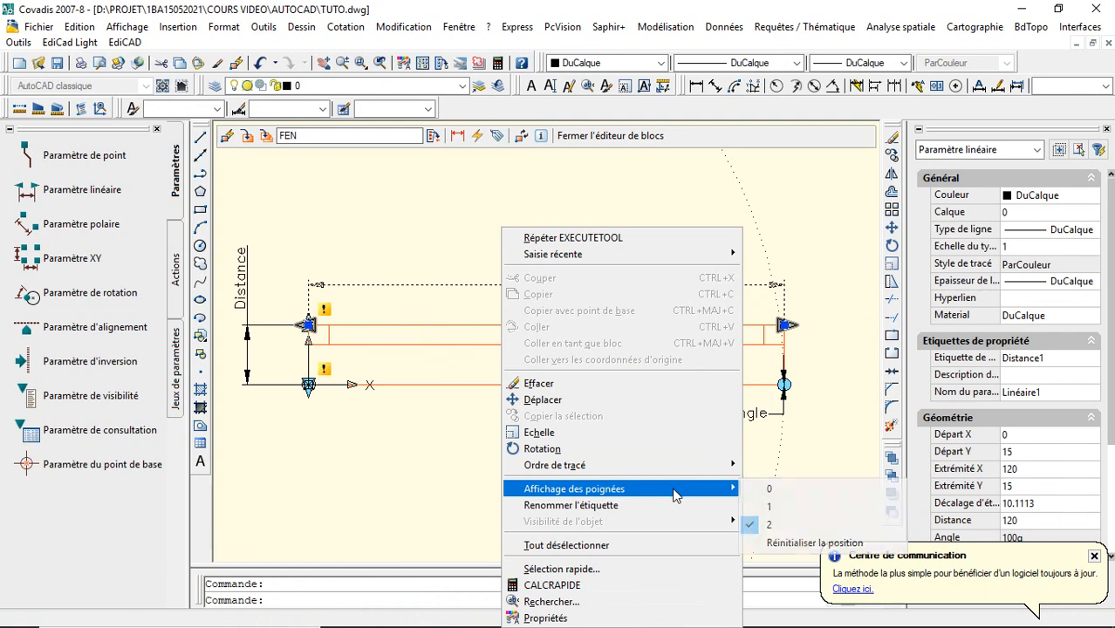
{"action": "left_click", "coordinate": [755, 506]}
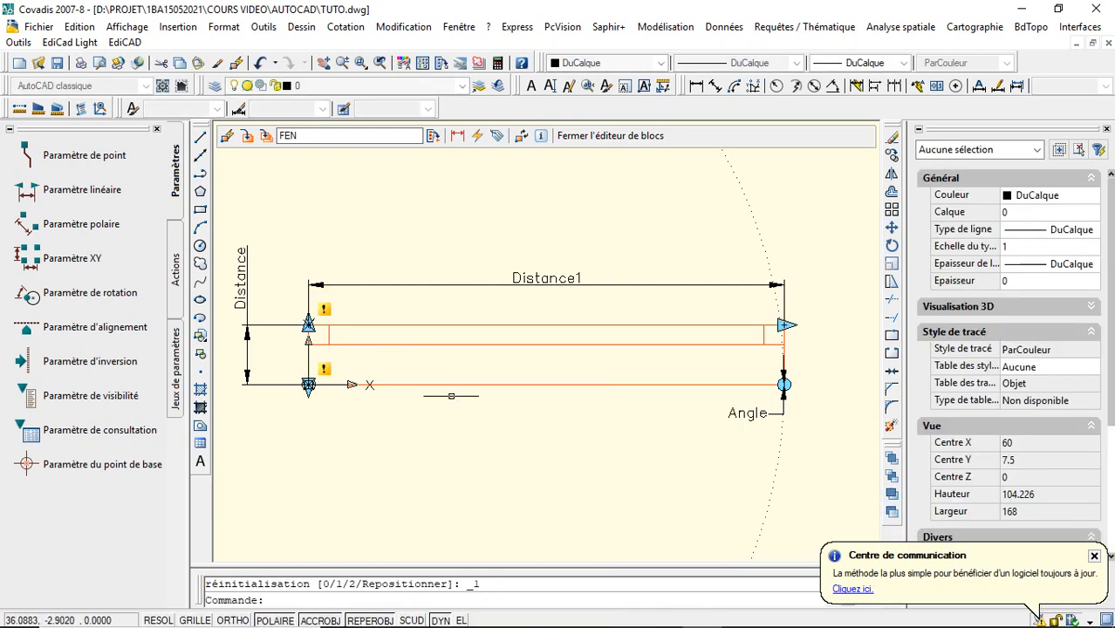
- Limit the vertical linear parameter Distance to 1 grip
{"action": "left_click", "coordinate": [247, 279]}
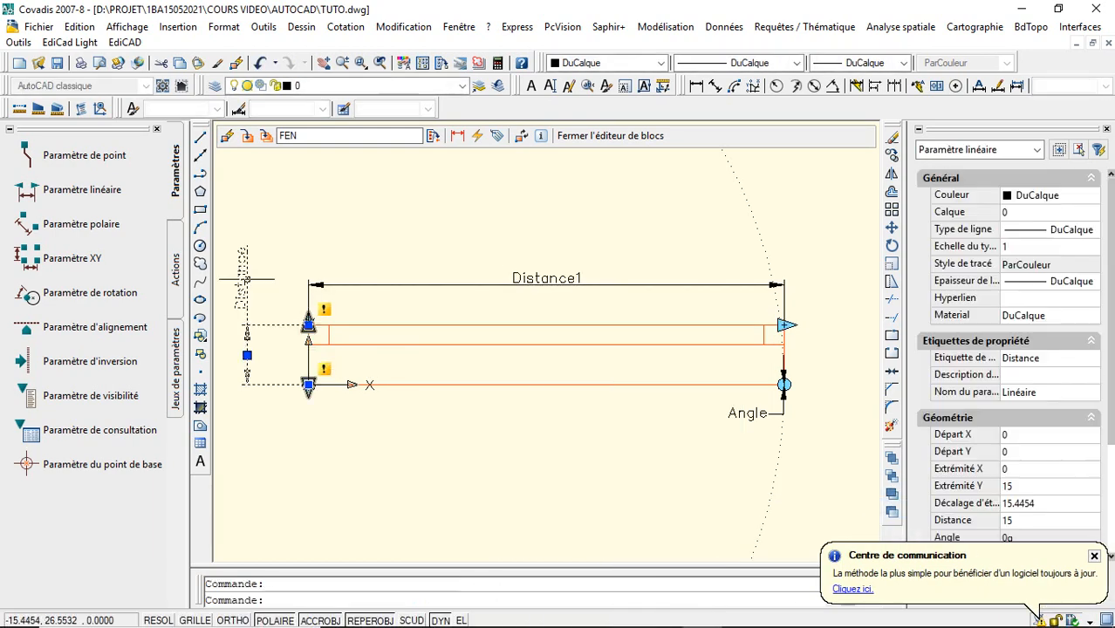
{"action": "right_click", "coordinate": [247, 281]}
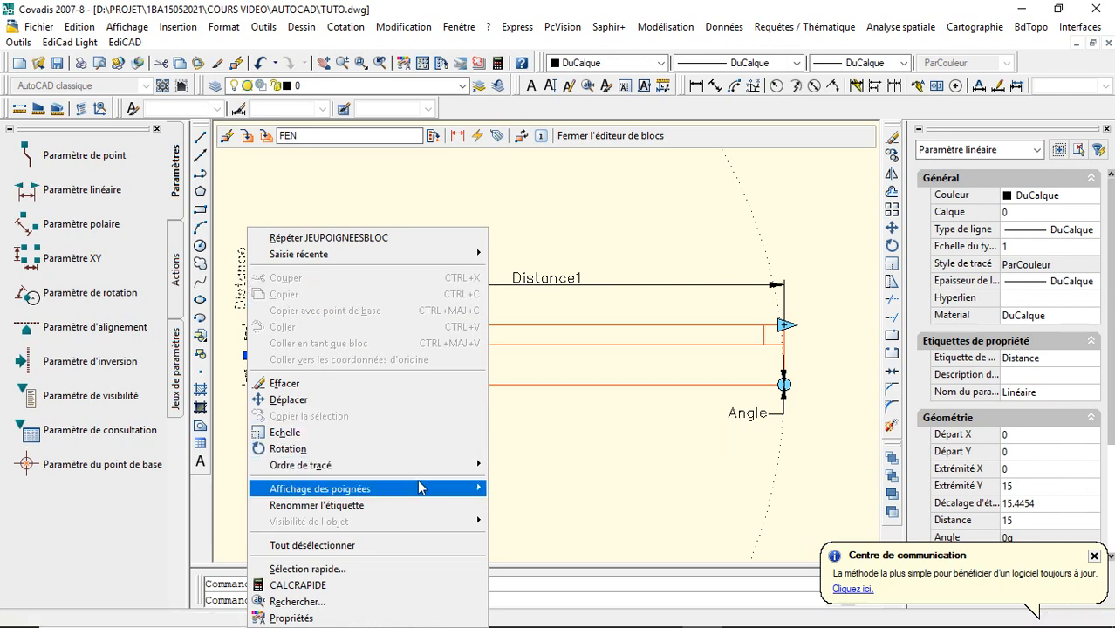
{"action": "mouse_move", "coordinate": [417, 486]}
{"action": "left_click", "coordinate": [517, 508]}
{"action": "key", "text": "Escape"}
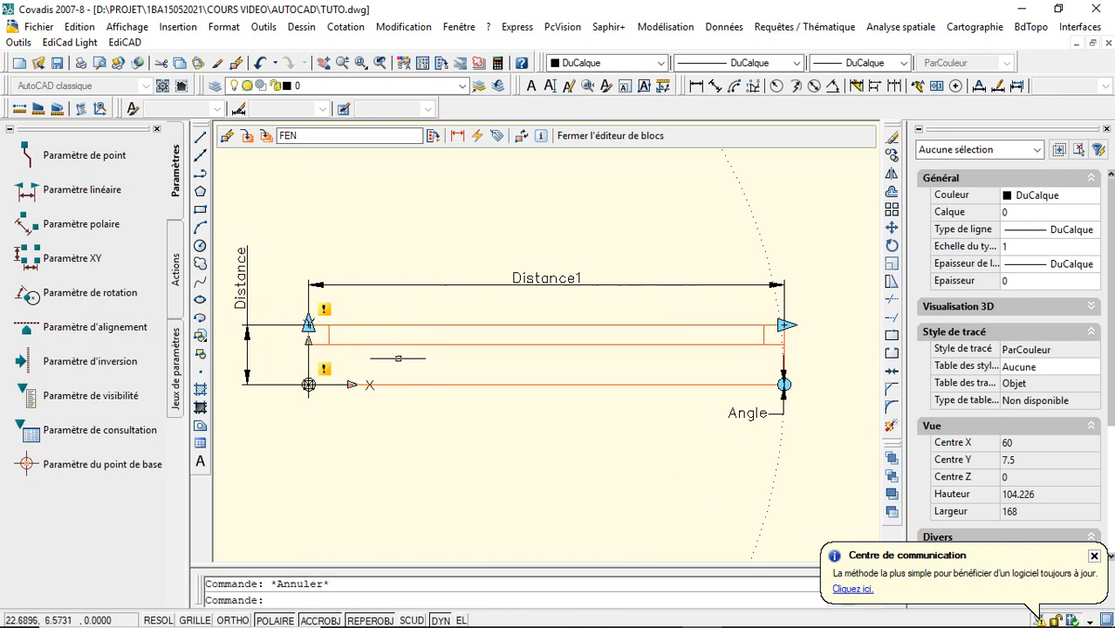
- Add a rotation action to the Angle parameter, acting on all the window geometry and parameters, and place its marker beside the Angle label
{"action": "left_click", "coordinate": [175, 266]}
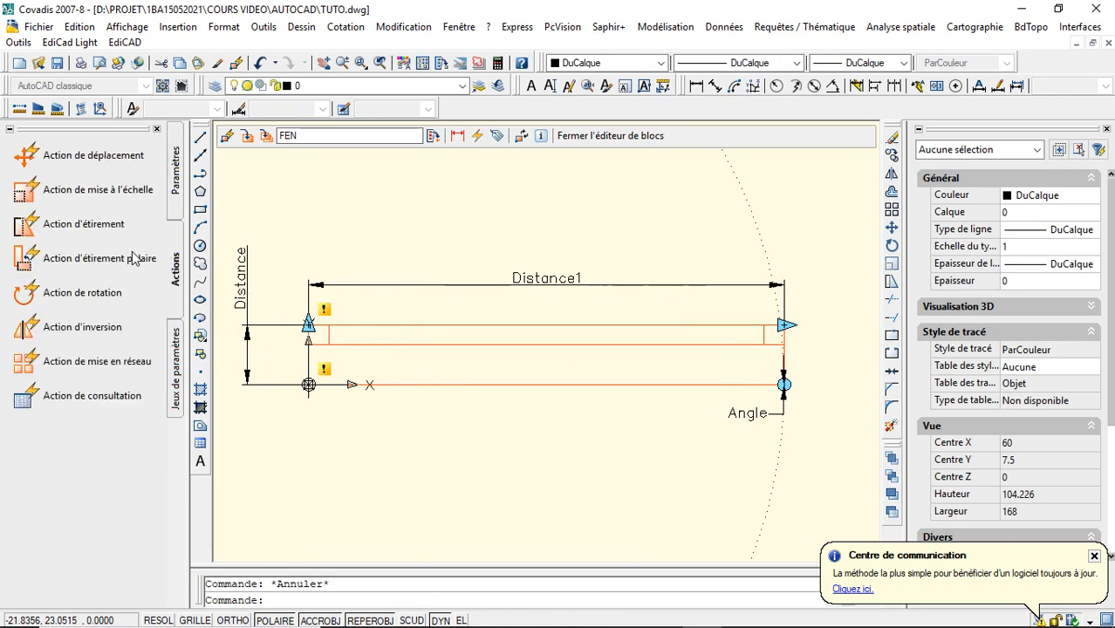
{"action": "left_click", "coordinate": [81, 296]}
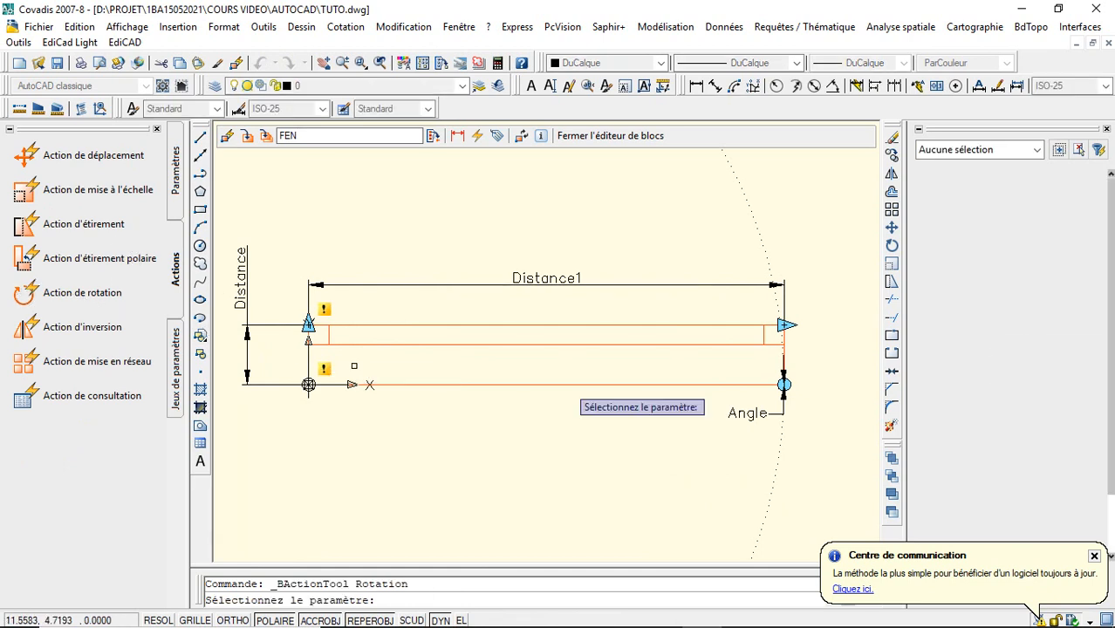
{"action": "left_click", "coordinate": [782, 422]}
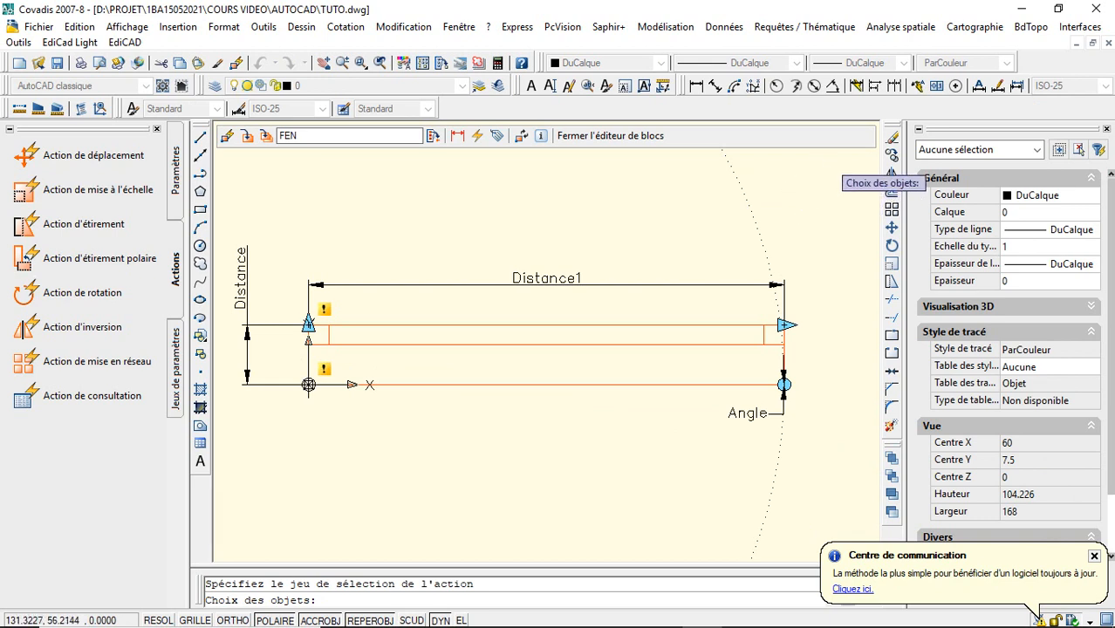
{"action": "left_click", "coordinate": [840, 160]}
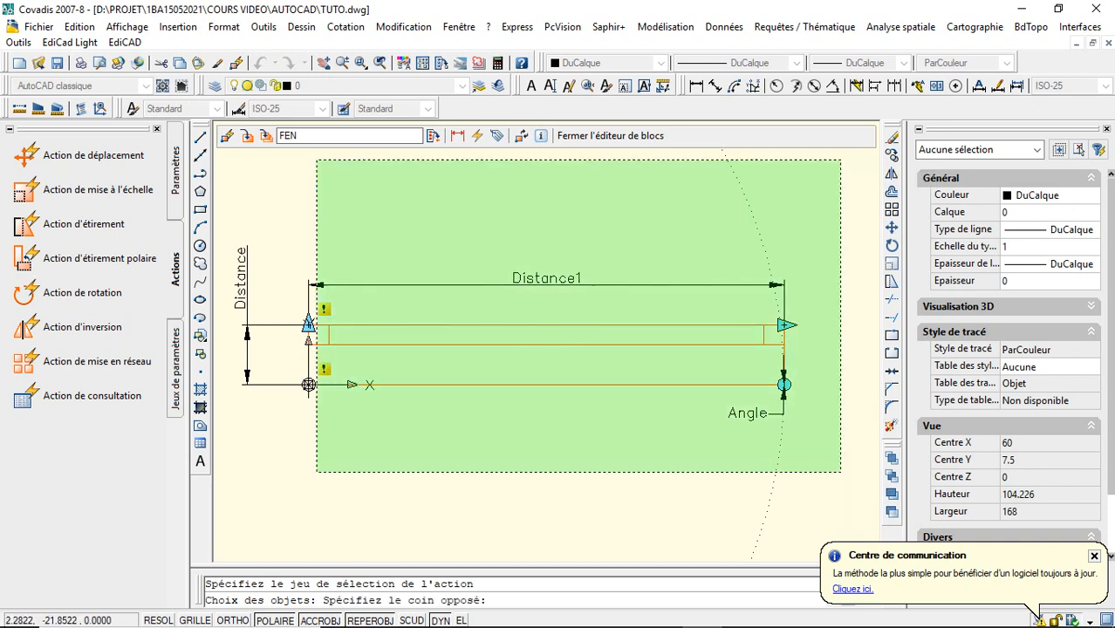
{"action": "left_click", "coordinate": [229, 477]}
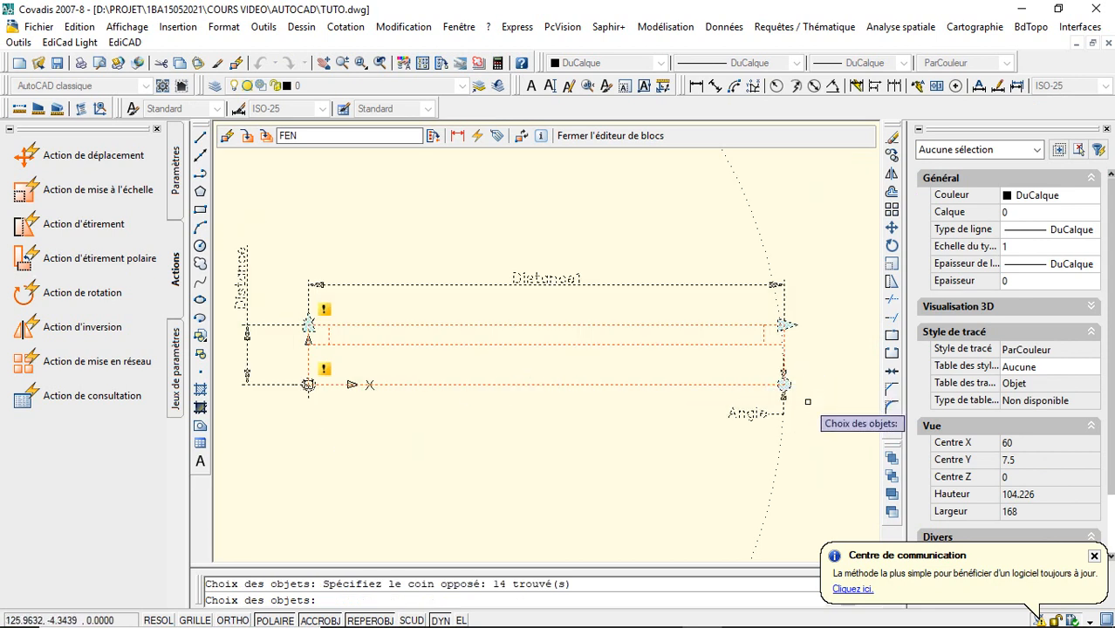
{"action": "key", "text": "Return"}
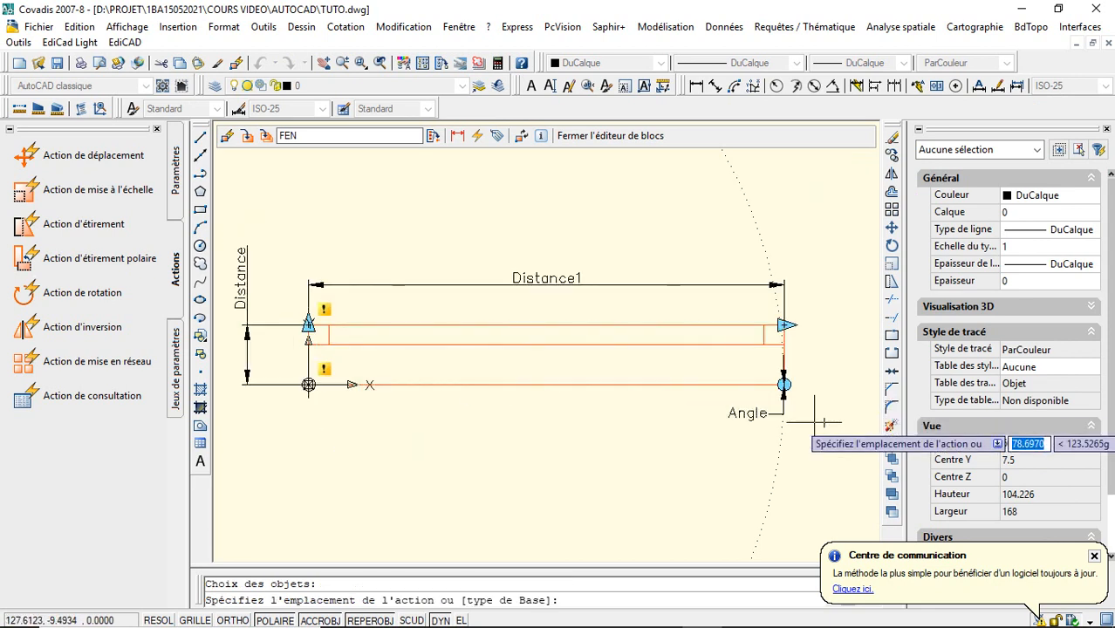
{"action": "left_click", "coordinate": [804, 426]}
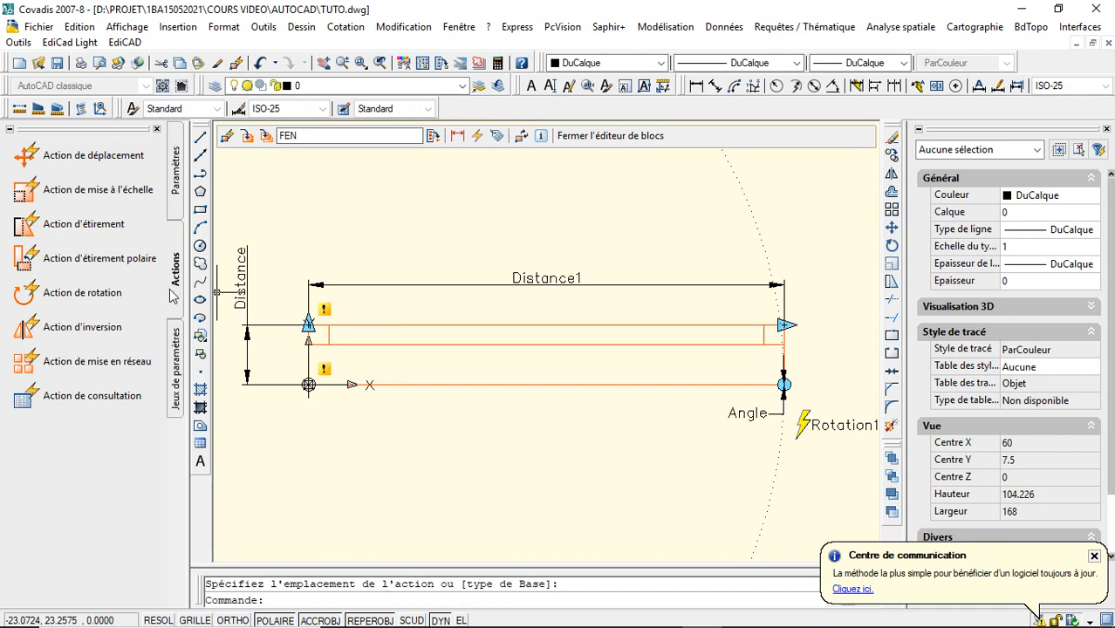
- Start a stretch action on the vertical linear parameter, tied to its upper point, with a stretch frame enclosing the upper band of the window
{"action": "left_click", "coordinate": [110, 225]}
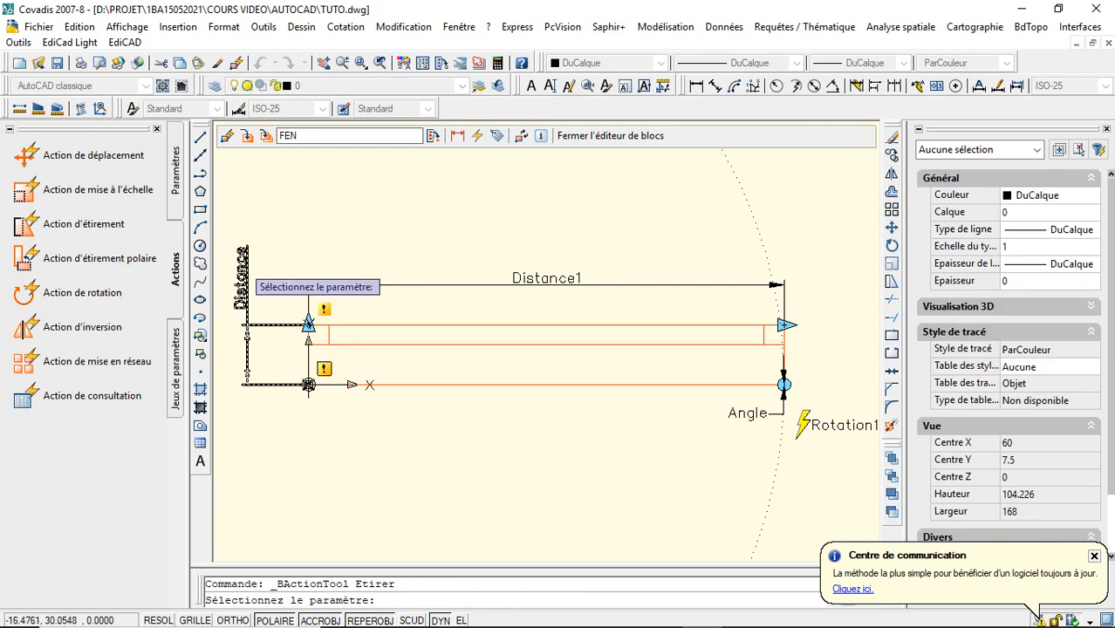
{"action": "left_click", "coordinate": [243, 265]}
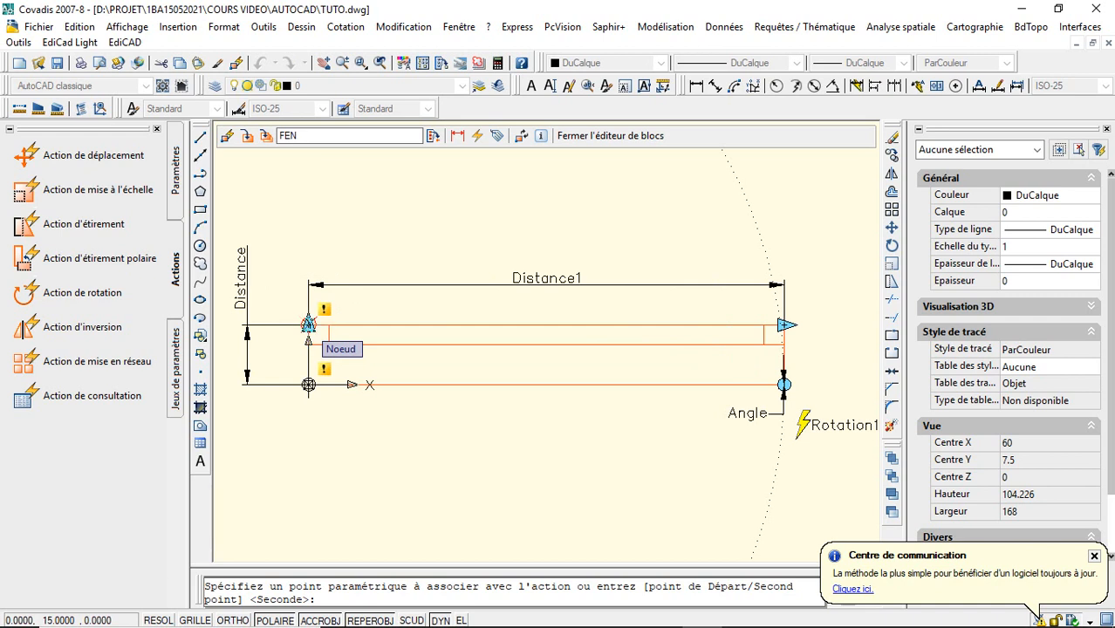
{"action": "left_click", "coordinate": [307, 324]}
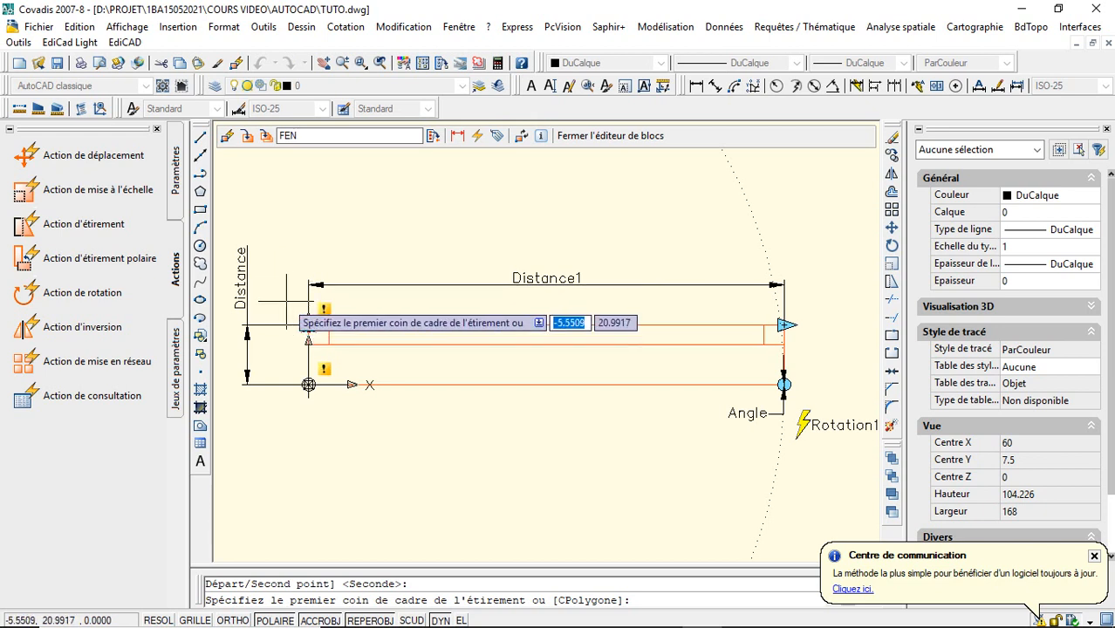
{"action": "left_click", "coordinate": [280, 269]}
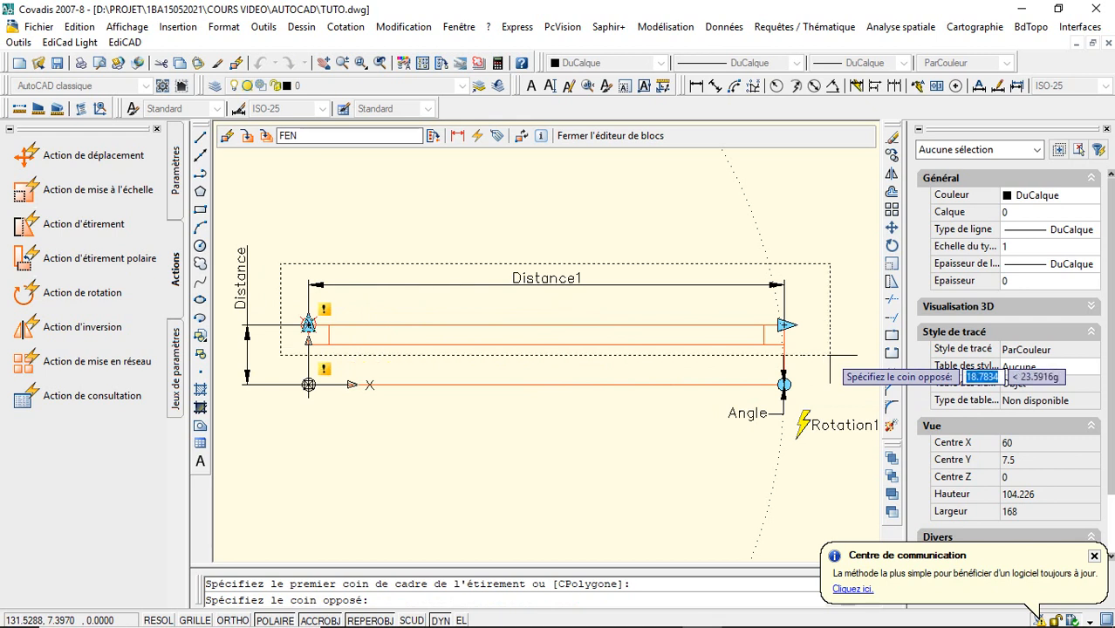
{"action": "left_click", "coordinate": [829, 355]}
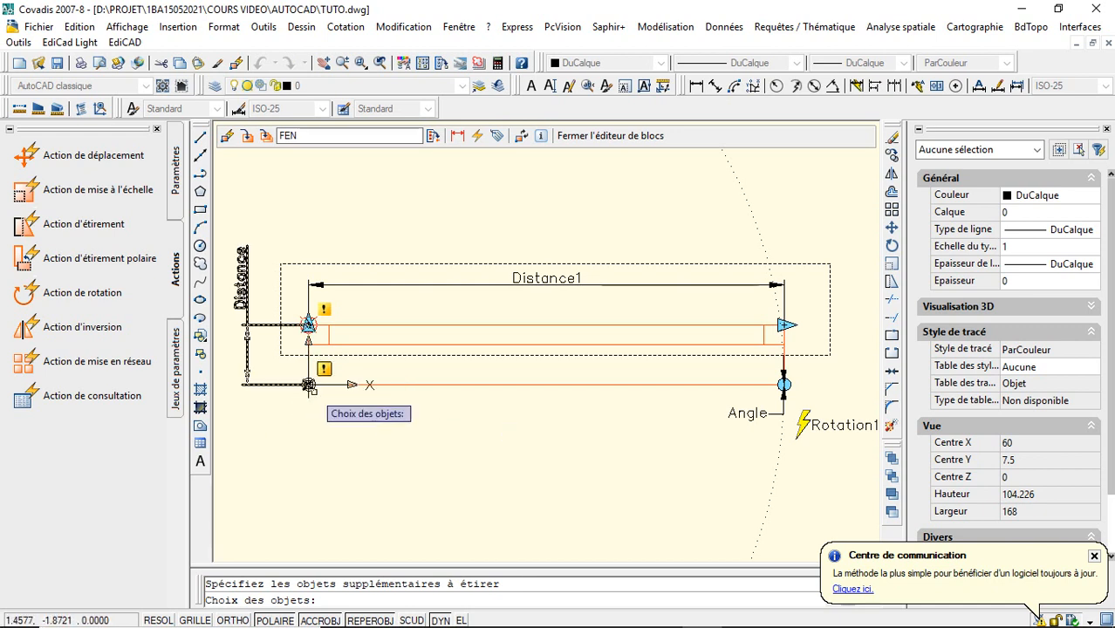
- Complete the vertical stretch action with both linear parameters and the window's upper and side lines, placing its marker at the upper-left corner
{"action": "left_click", "coordinate": [248, 342]}
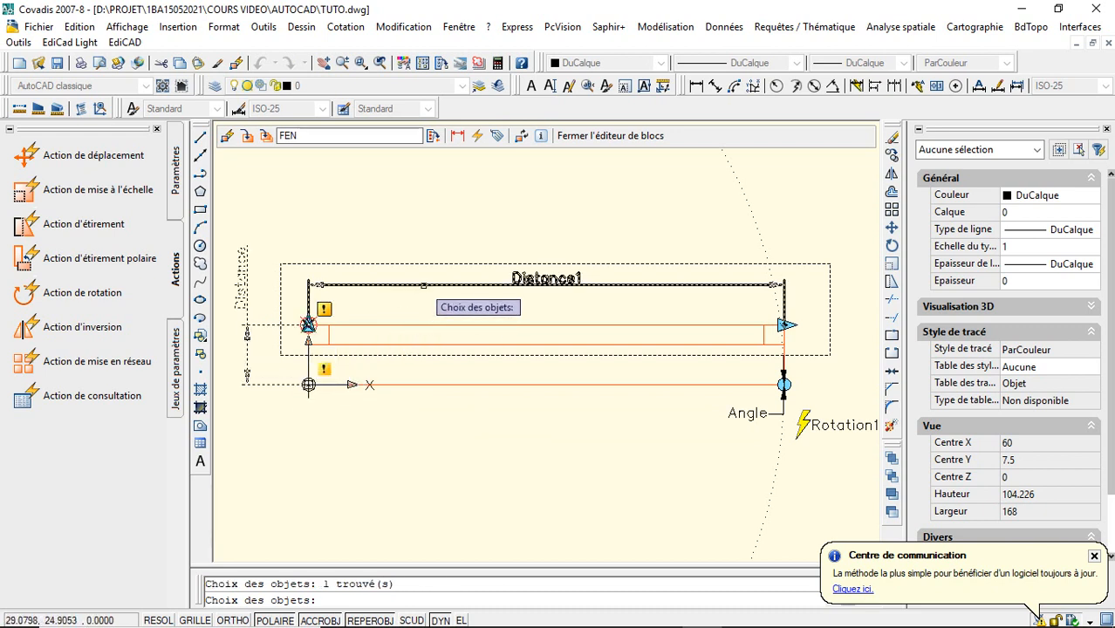
{"action": "left_click", "coordinate": [423, 284]}
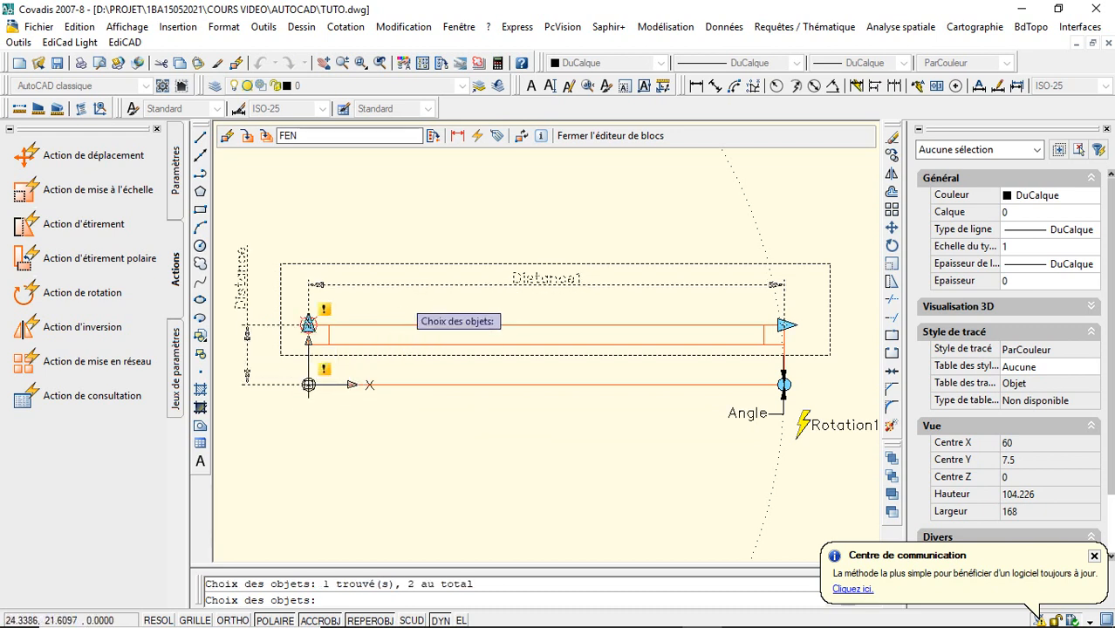
{"action": "left_click", "coordinate": [390, 325]}
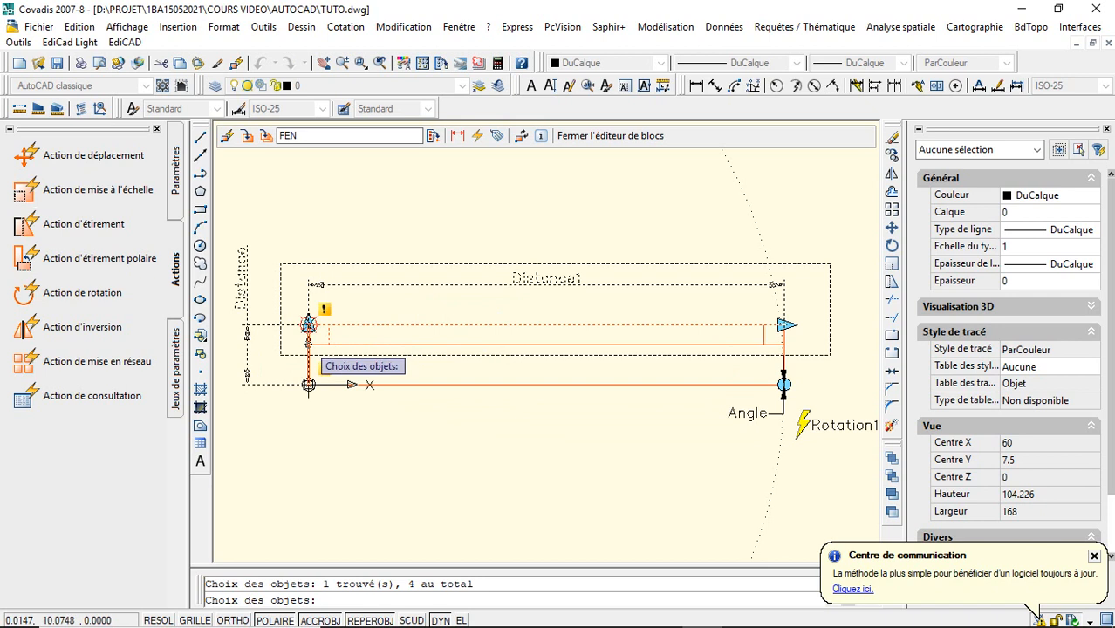
{"action": "left_click", "coordinate": [353, 344]}
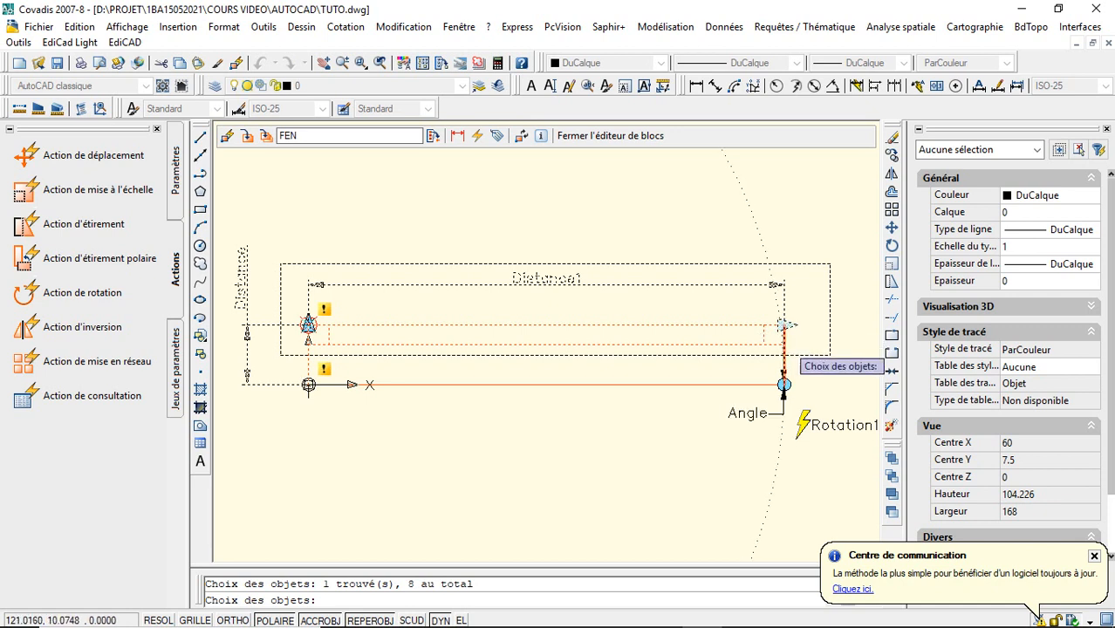
{"action": "left_click", "coordinate": [785, 344]}
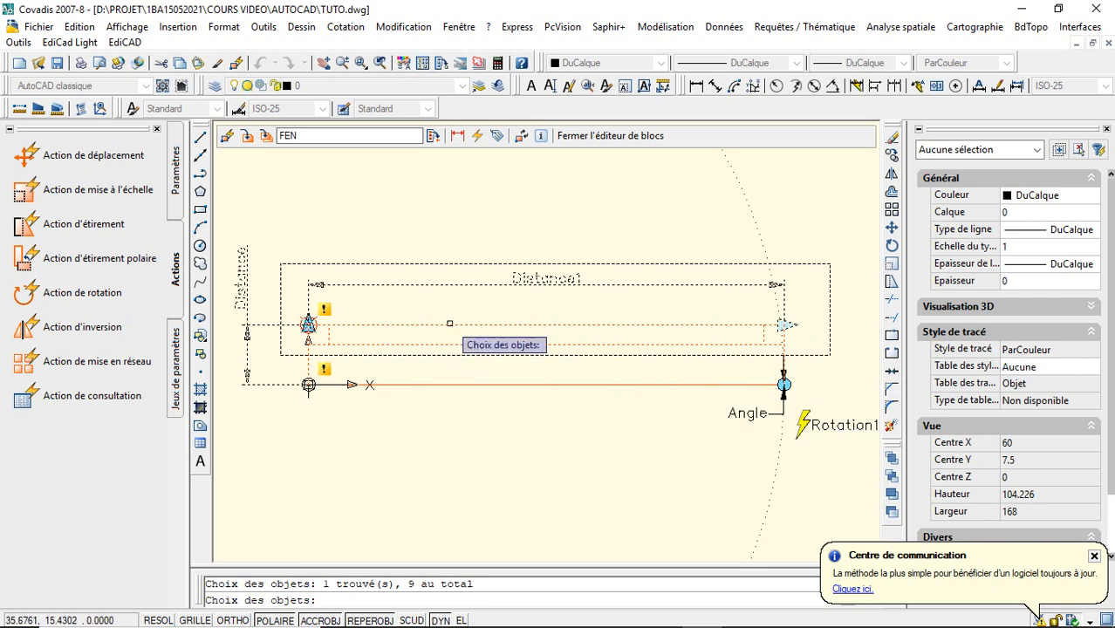
{"action": "key", "text": "Return"}
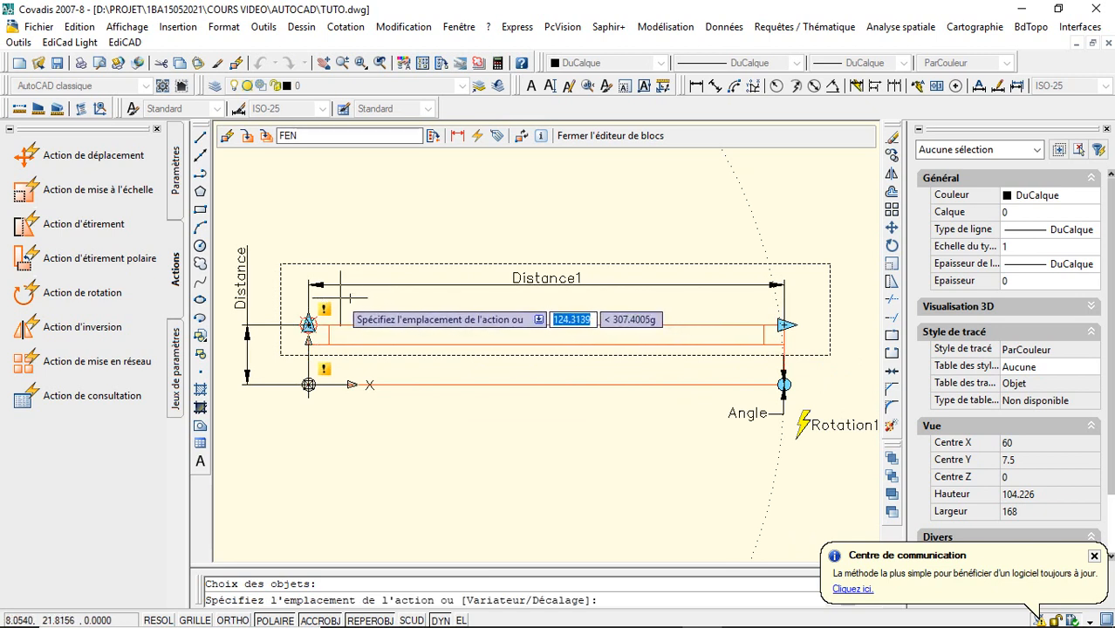
{"action": "left_click", "coordinate": [334, 296]}
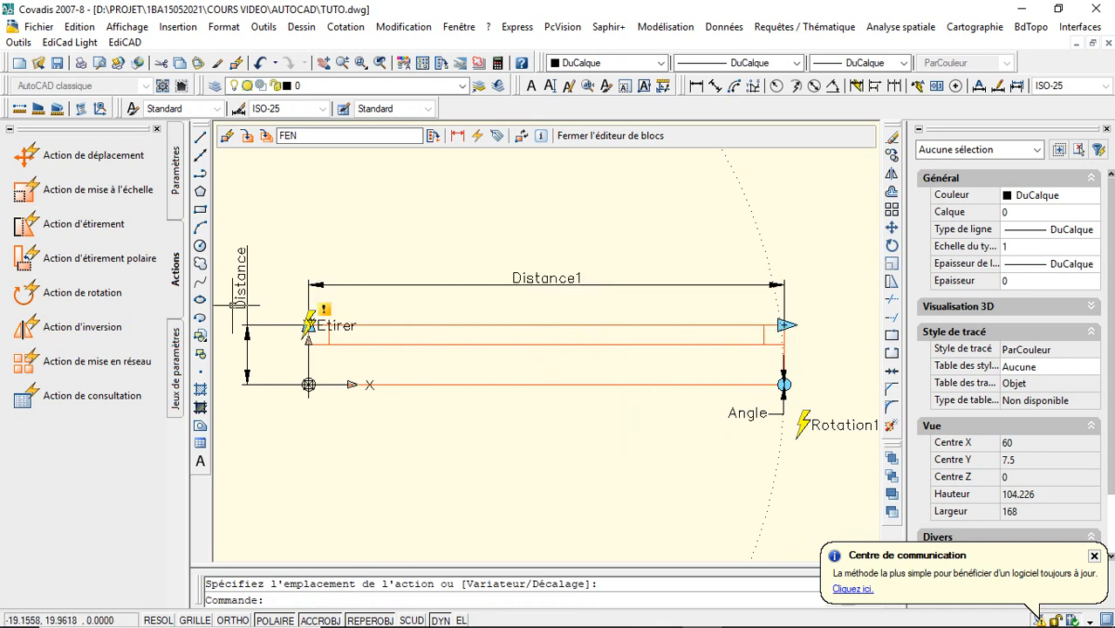
- Start a stretch action on the Distance1 parameter, tied to its right point, with a stretch frame enclosing the window's right end
{"action": "left_click", "coordinate": [103, 230]}
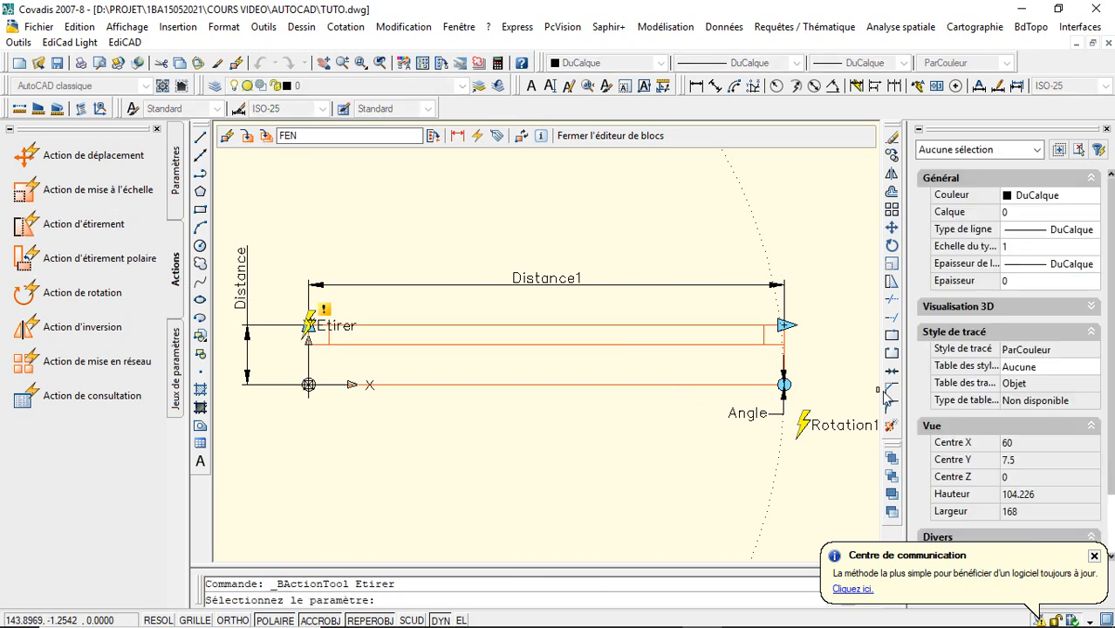
{"action": "left_click", "coordinate": [784, 324]}
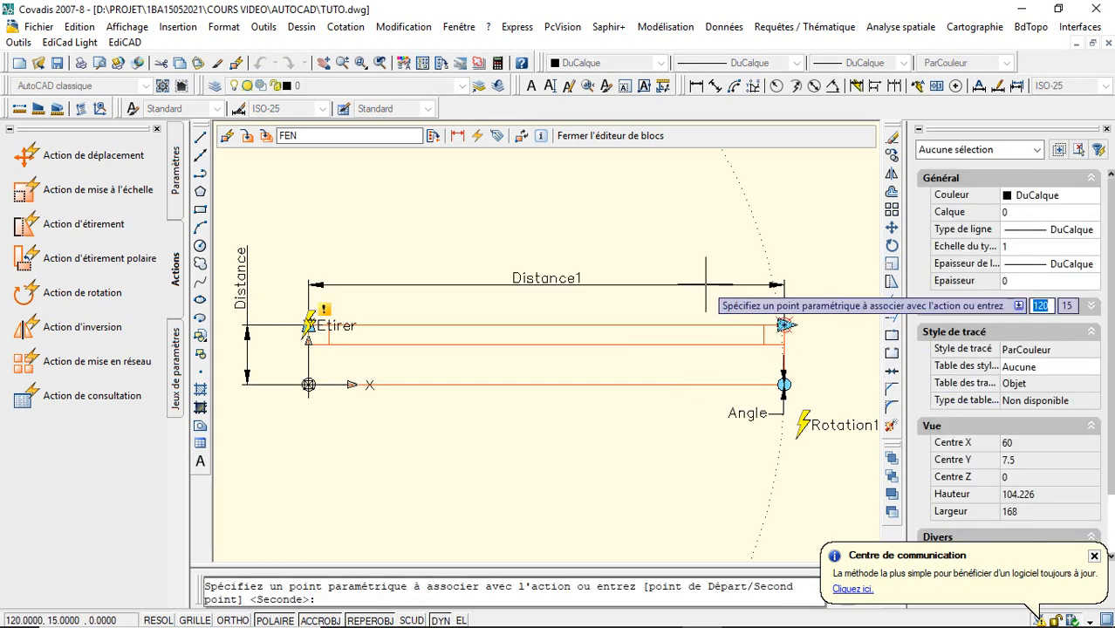
{"action": "left_click", "coordinate": [784, 324]}
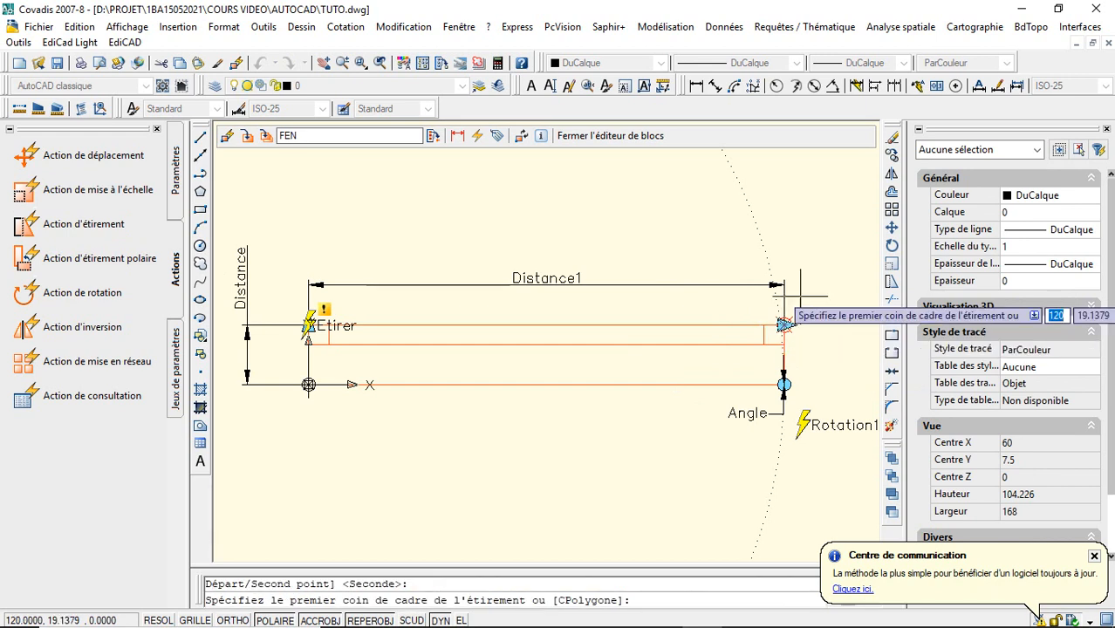
{"action": "left_click", "coordinate": [818, 280]}
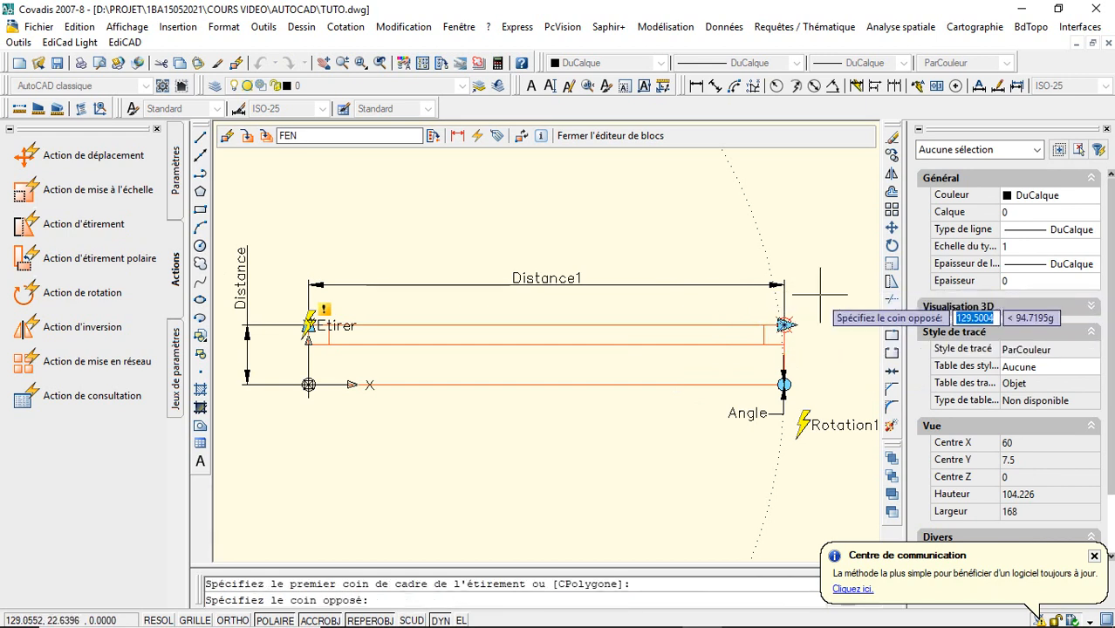
{"action": "left_click", "coordinate": [676, 445]}
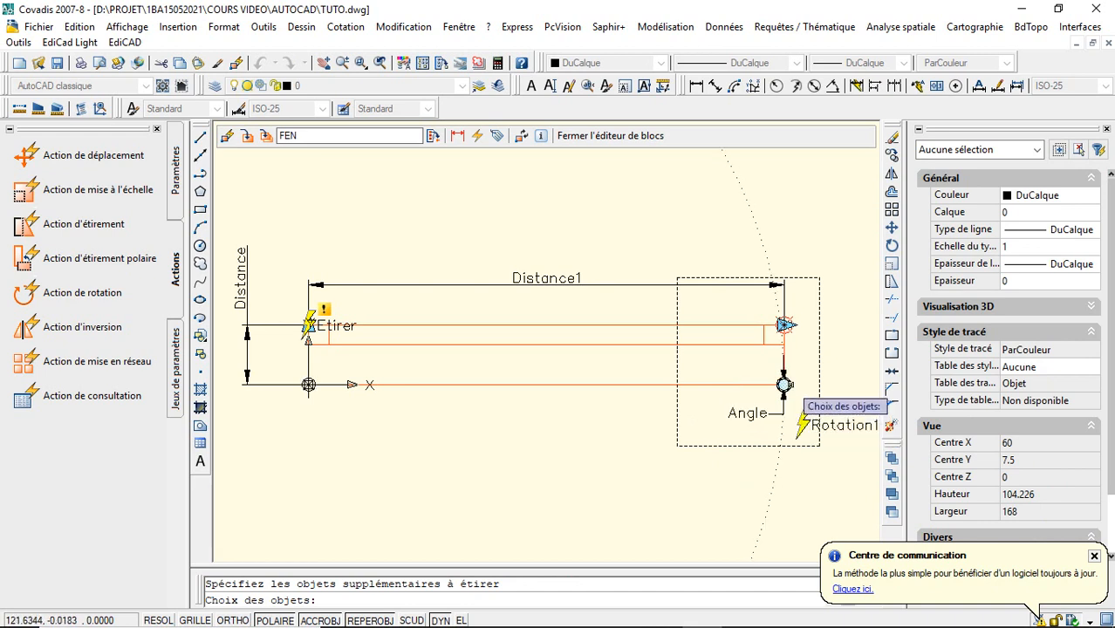
- Complete the horizontal stretch action with the Angle and Distance1 parameters, right-end lines and horizontal lines, placing its marker beside the upper-right corner
{"action": "left_click", "coordinate": [784, 384]}
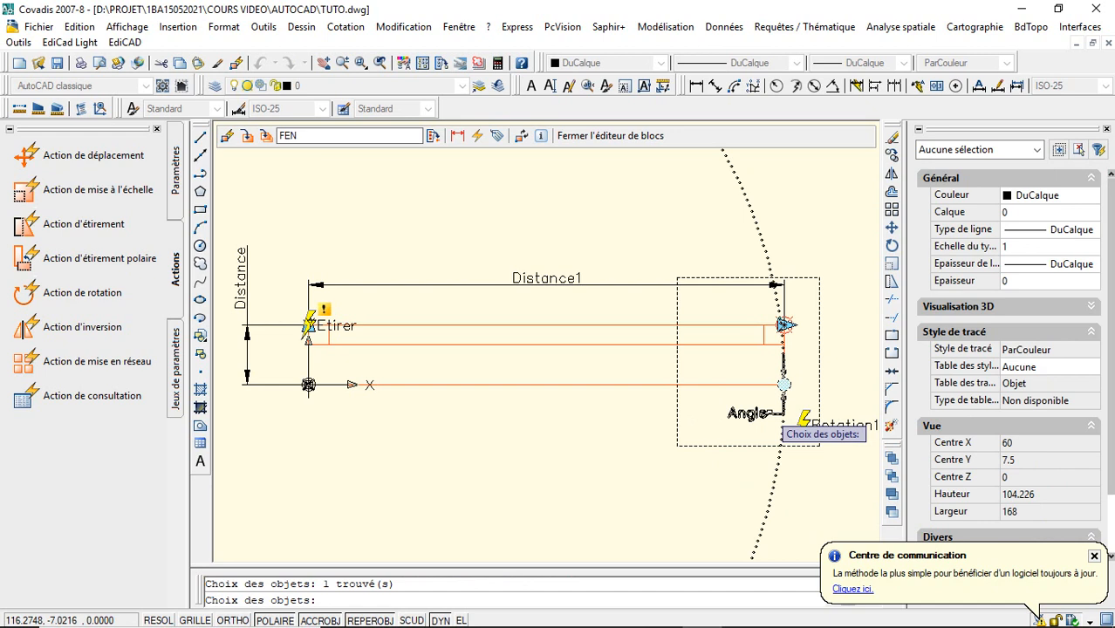
{"action": "left_click", "coordinate": [768, 413]}
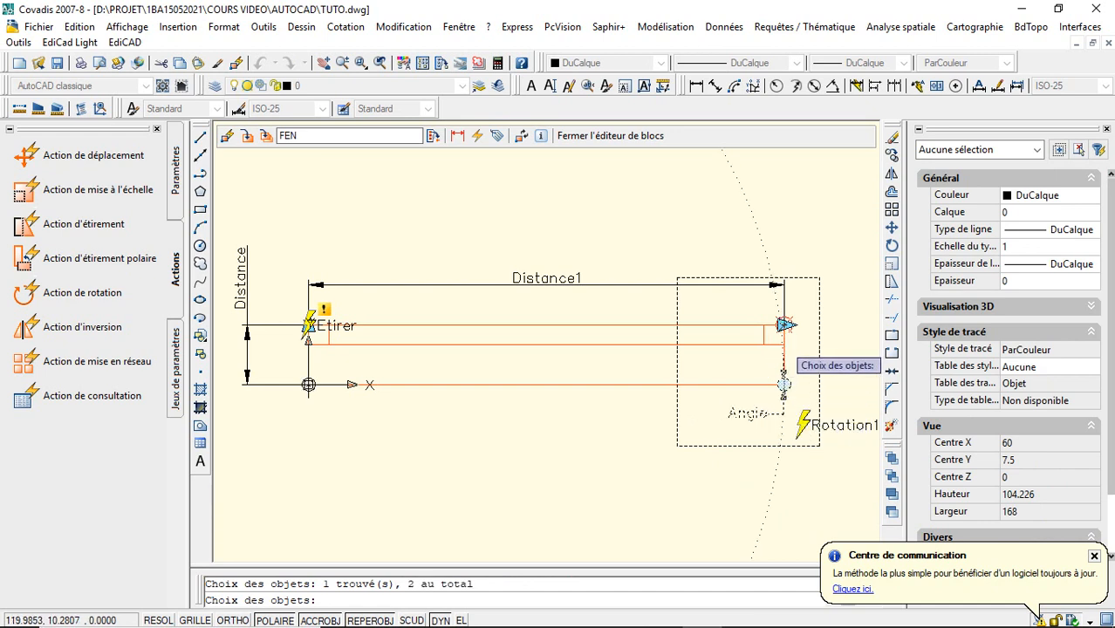
{"action": "left_click", "coordinate": [785, 326]}
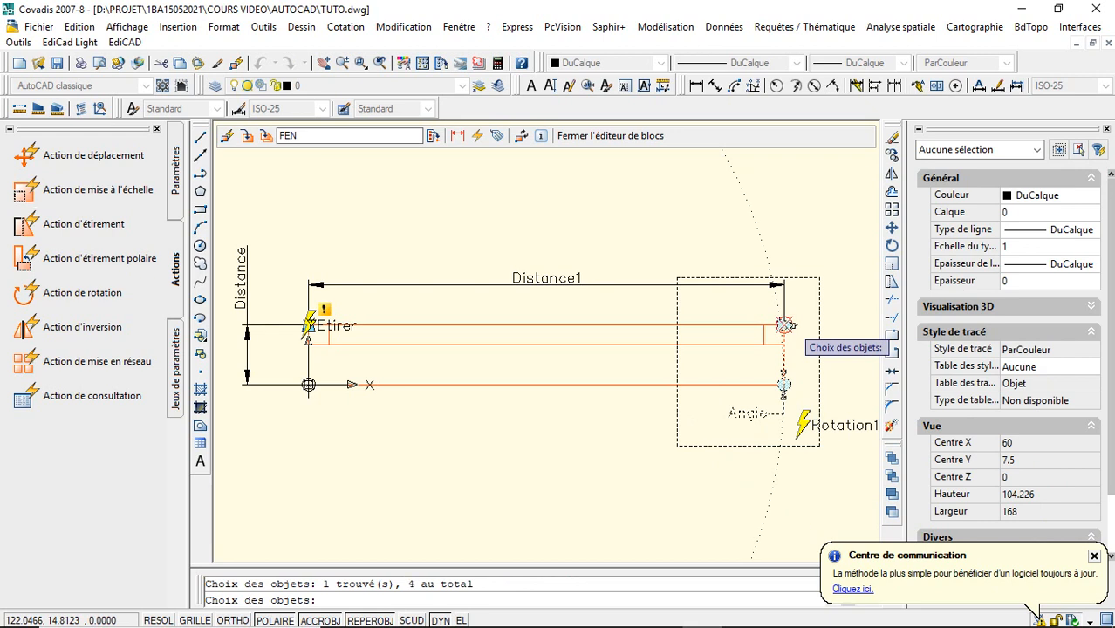
{"action": "left_click", "coordinate": [772, 345]}
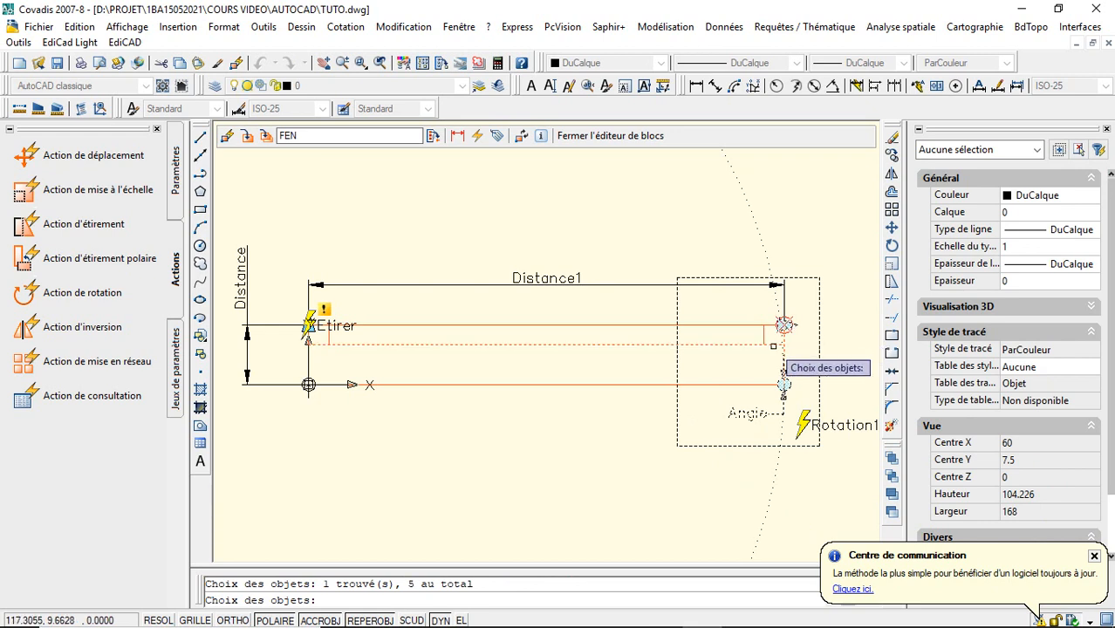
{"action": "left_click", "coordinate": [765, 331]}
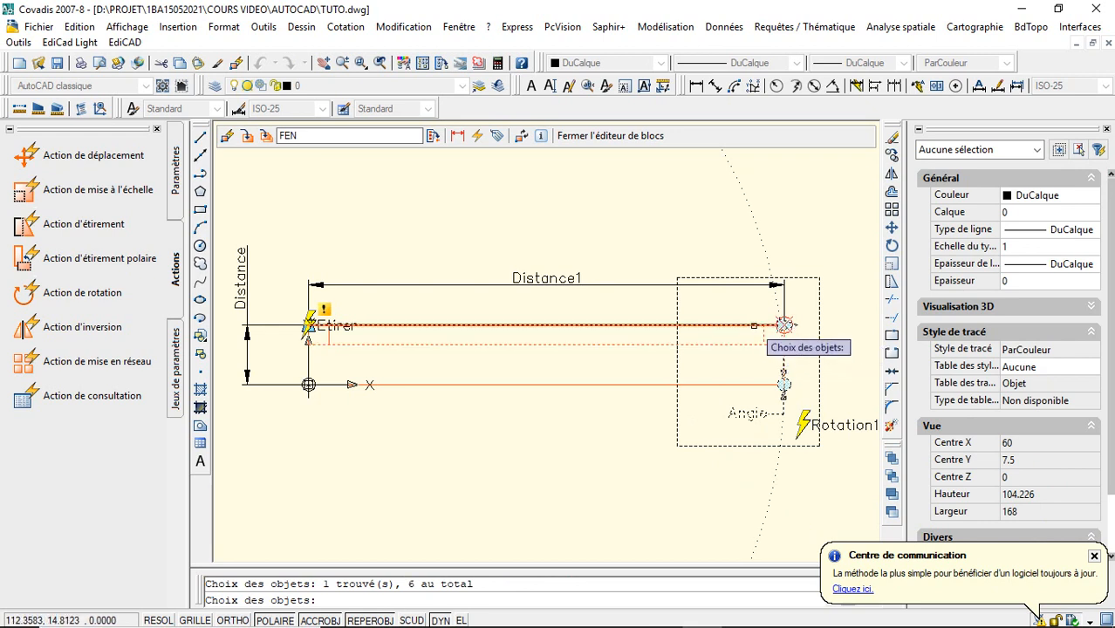
{"action": "left_click", "coordinate": [740, 384]}
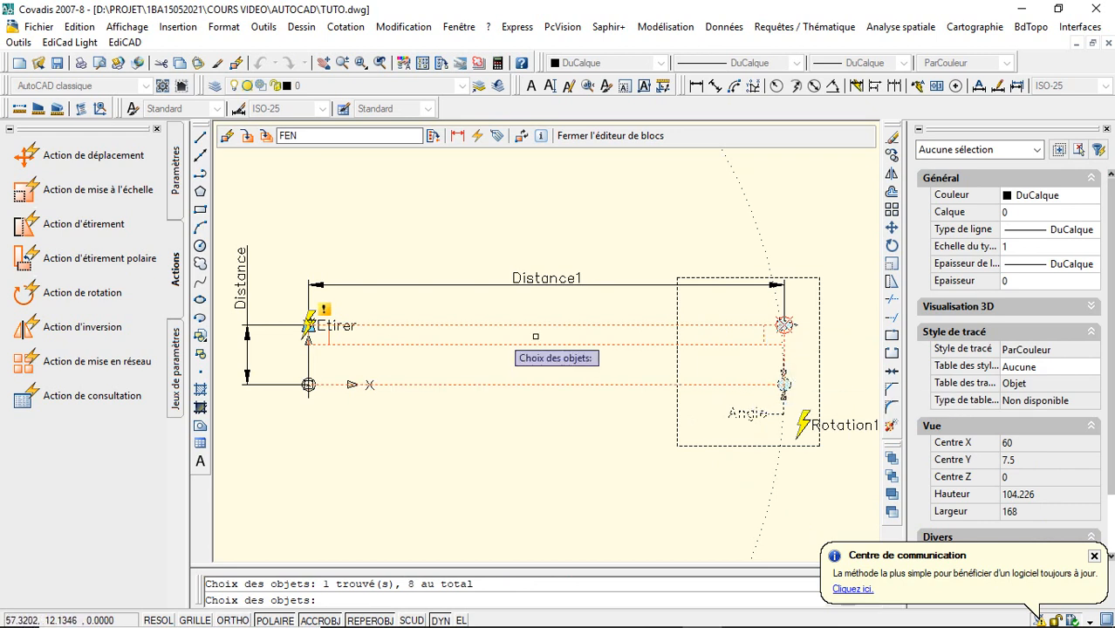
{"action": "left_click", "coordinate": [353, 329]}
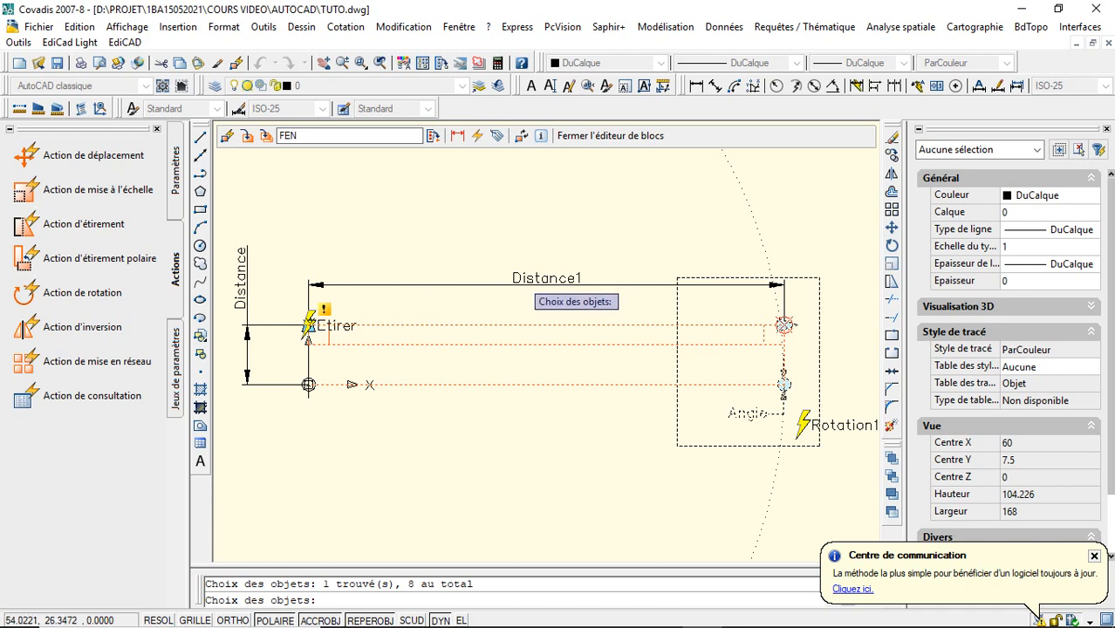
{"action": "left_click", "coordinate": [531, 282]}
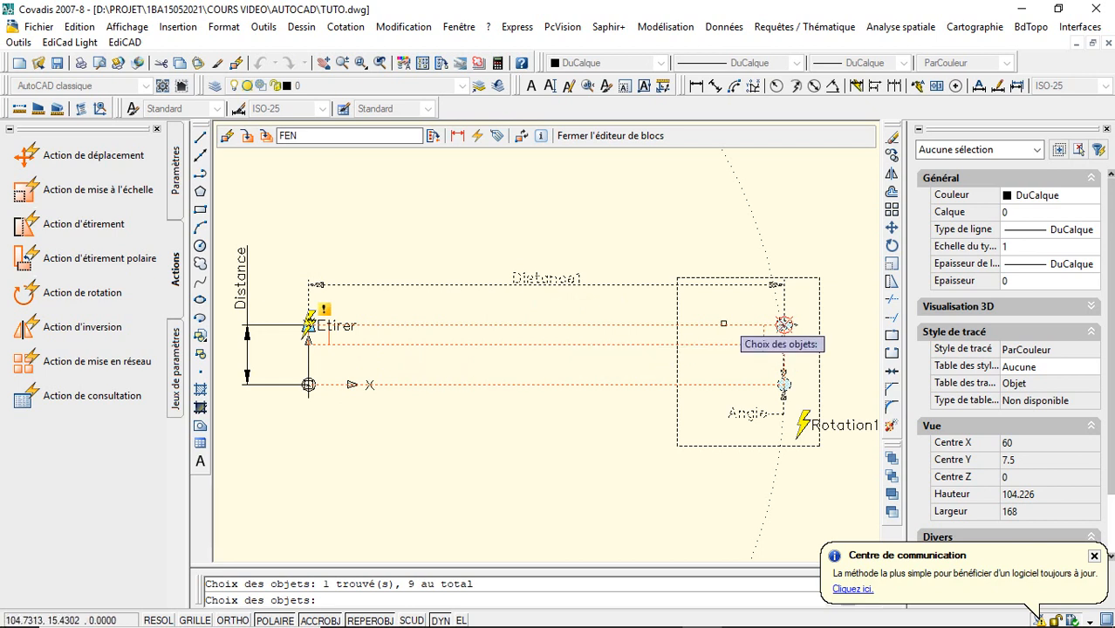
{"action": "key", "text": "Return"}
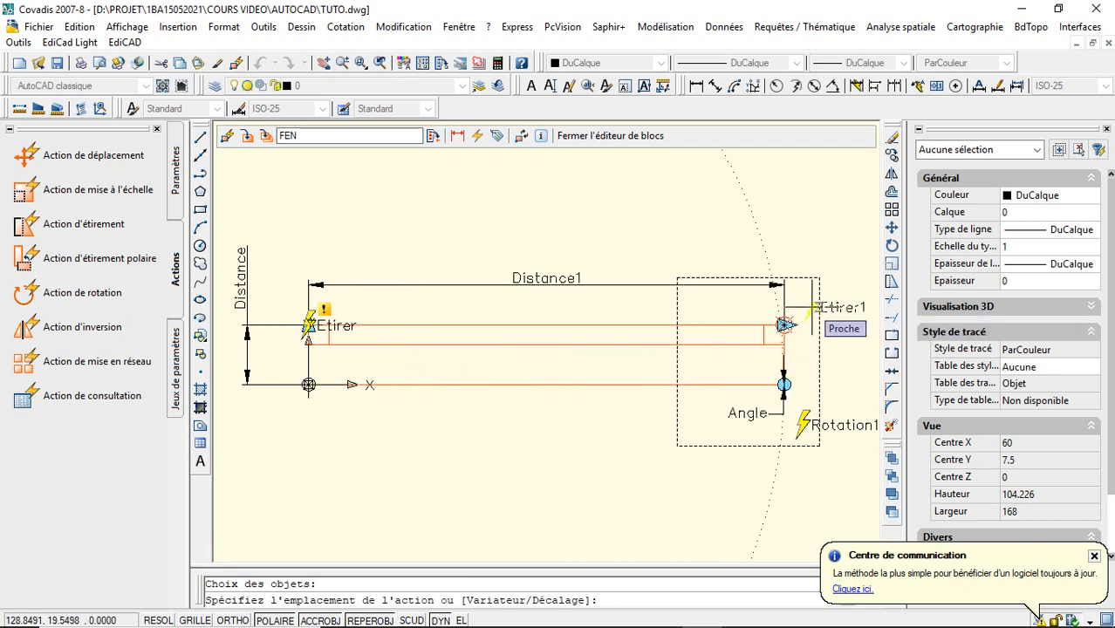
{"action": "left_click", "coordinate": [814, 306]}
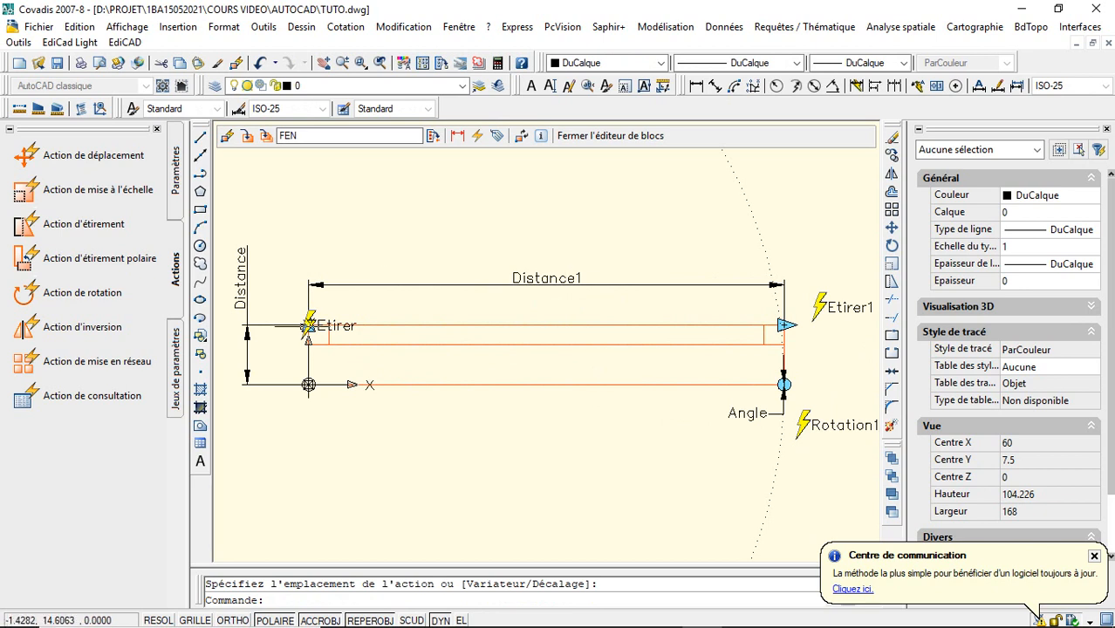
- Save the edited window block as FENETRETUTO and close the block editor
{"action": "left_click", "coordinate": [266, 137]}
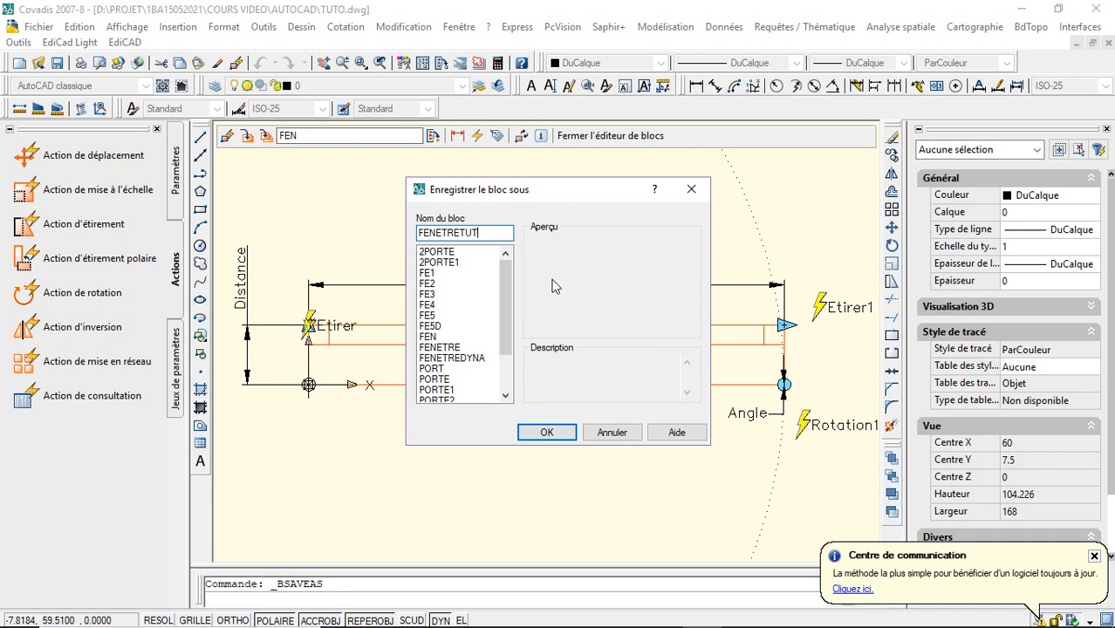
{"action": "left_click", "coordinate": [546, 432]}
{"action": "left_click", "coordinate": [574, 137]}
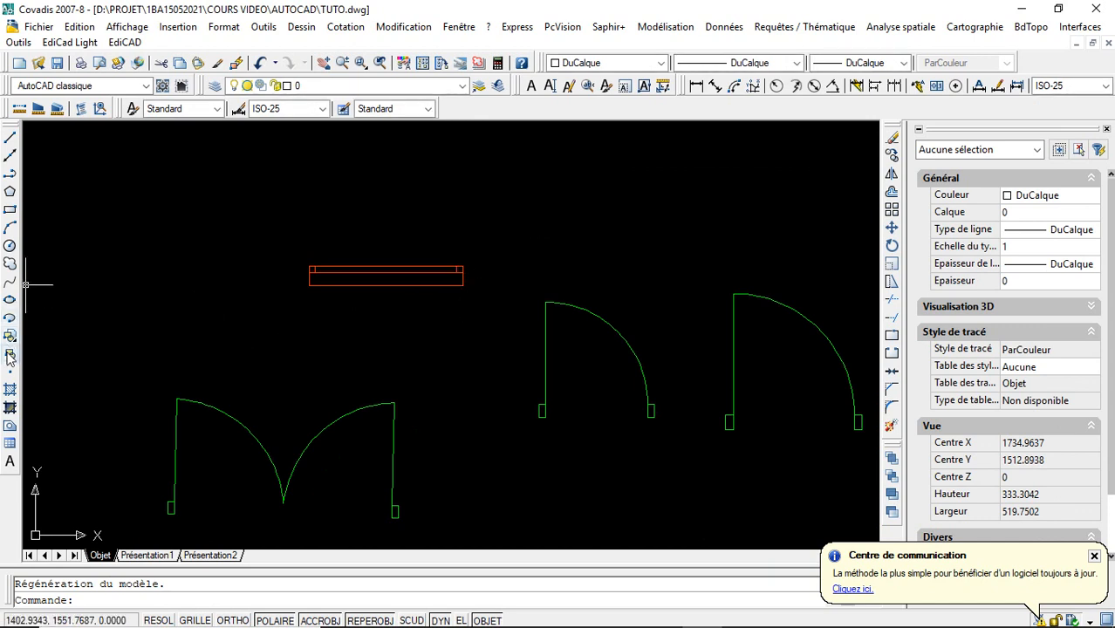
- Insert the FENETRETUTO block at scale 1 and angle 100g, in the empty area above the single doors
{"action": "left_click", "coordinate": [10, 337]}
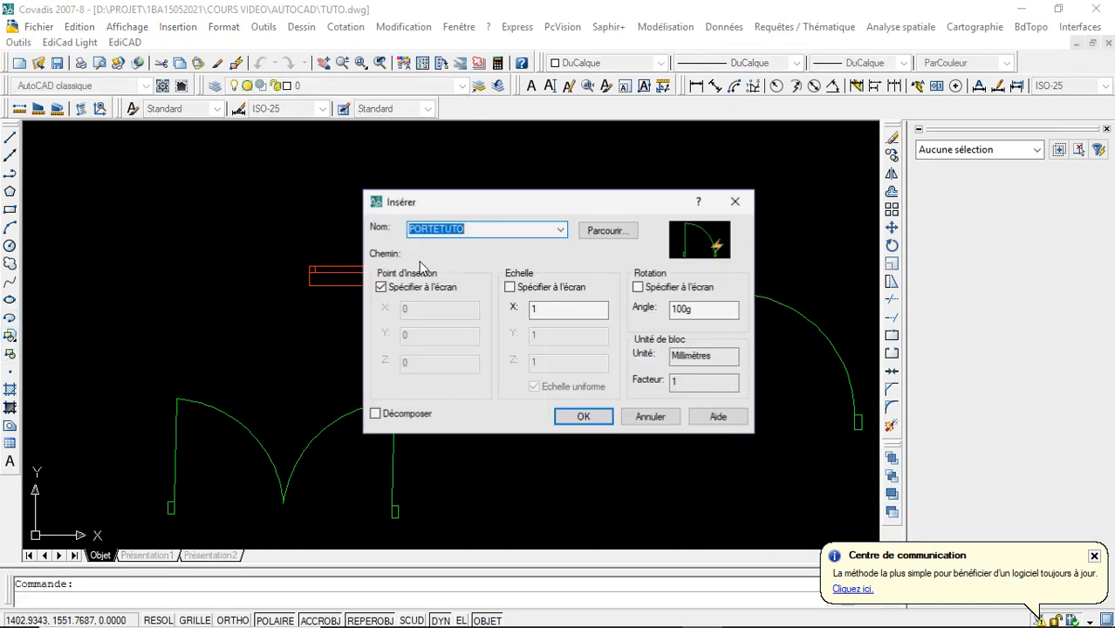
{"action": "left_click", "coordinate": [560, 229]}
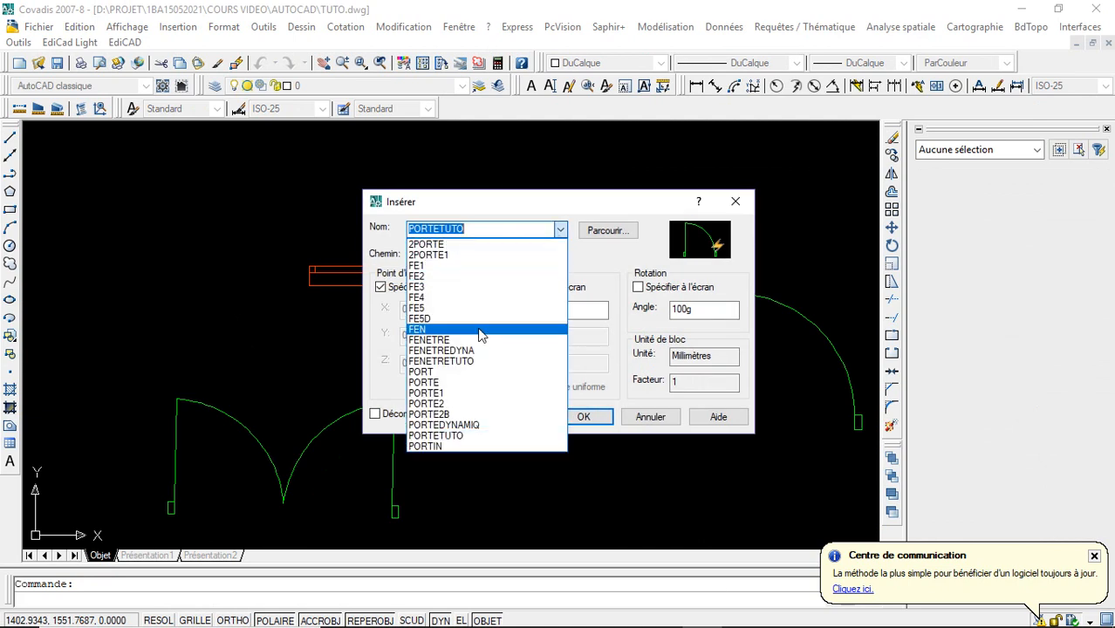
{"action": "left_click", "coordinate": [497, 362]}
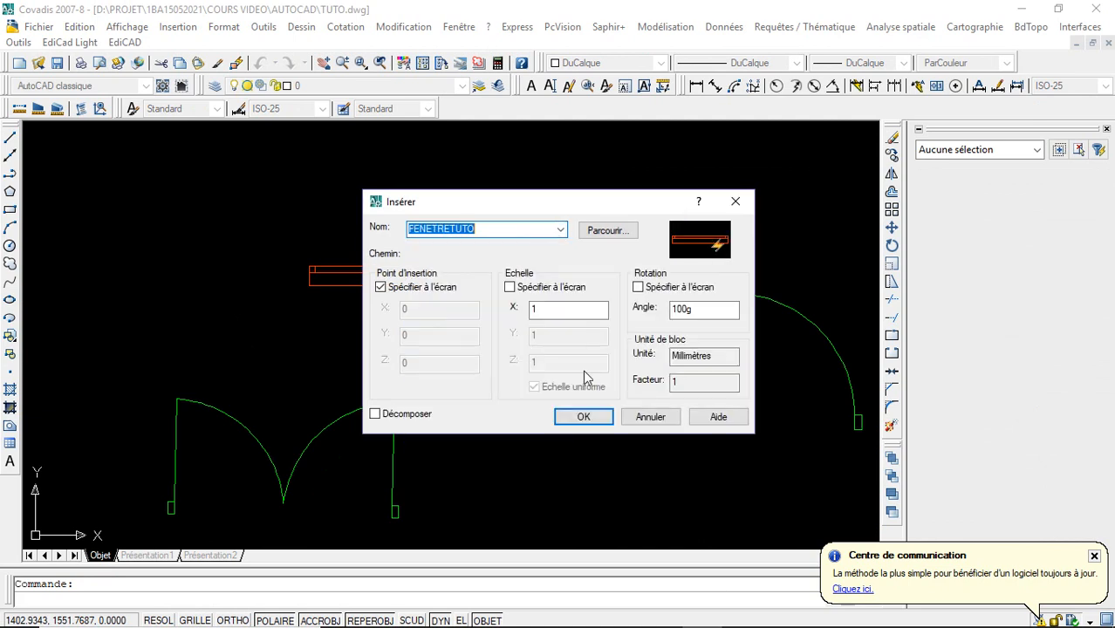
{"action": "left_click", "coordinate": [586, 416]}
{"action": "left_click", "coordinate": [536, 226]}
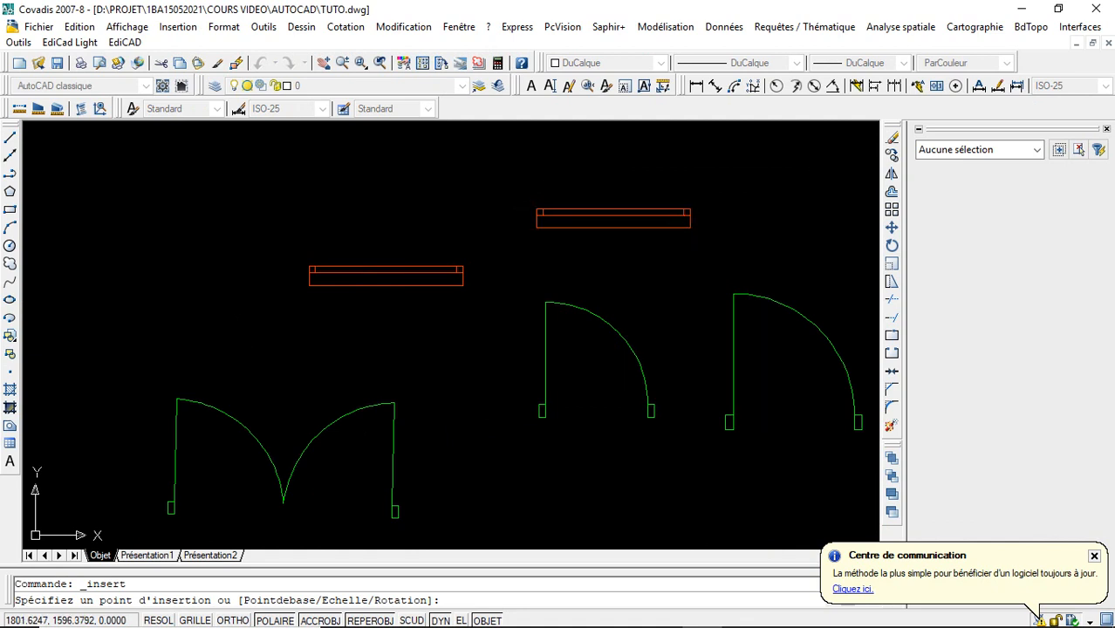
- Test the inserted window's rotation grip by rotating the block upward about 14.4g and back to horizontal
{"action": "left_click", "coordinate": [360, 62]}
{"action": "left_click", "coordinate": [509, 177]}
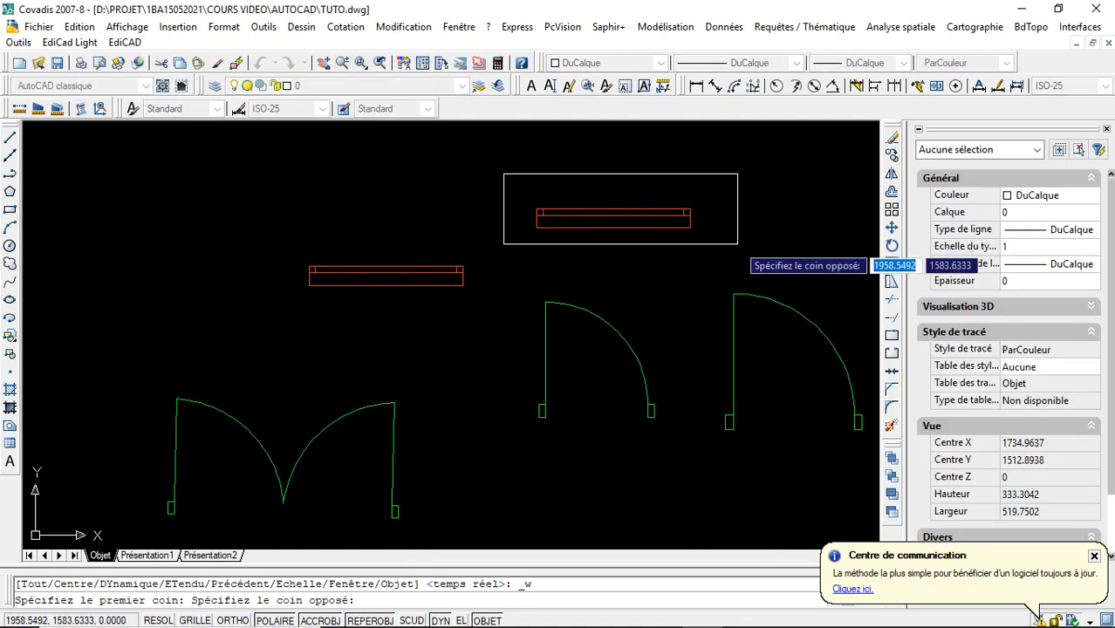
{"action": "left_click", "coordinate": [731, 240]}
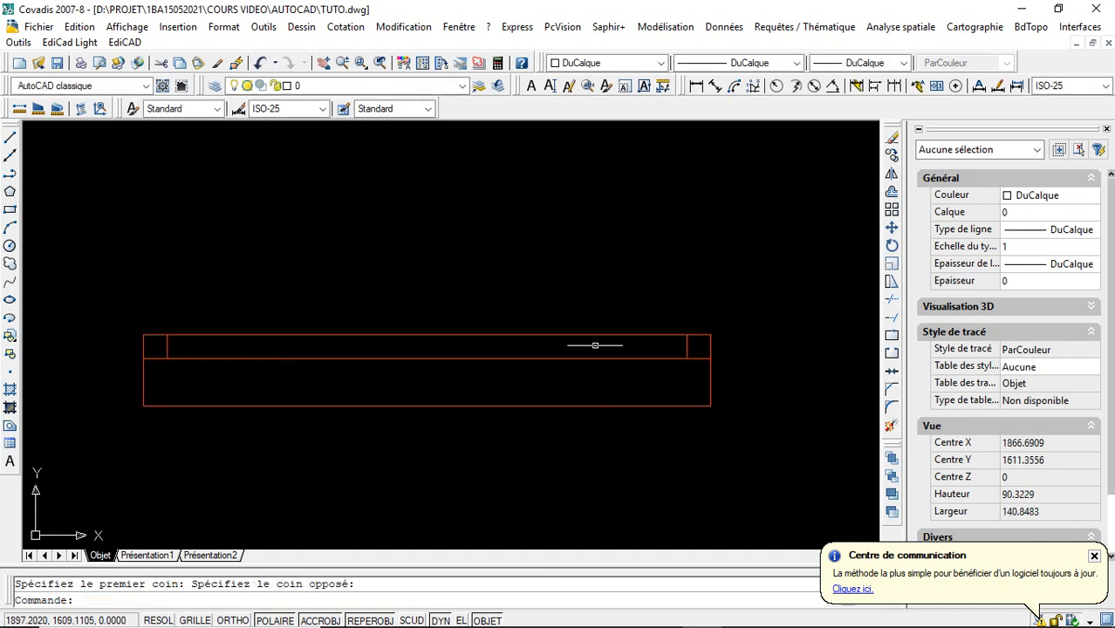
{"action": "left_click", "coordinate": [592, 404]}
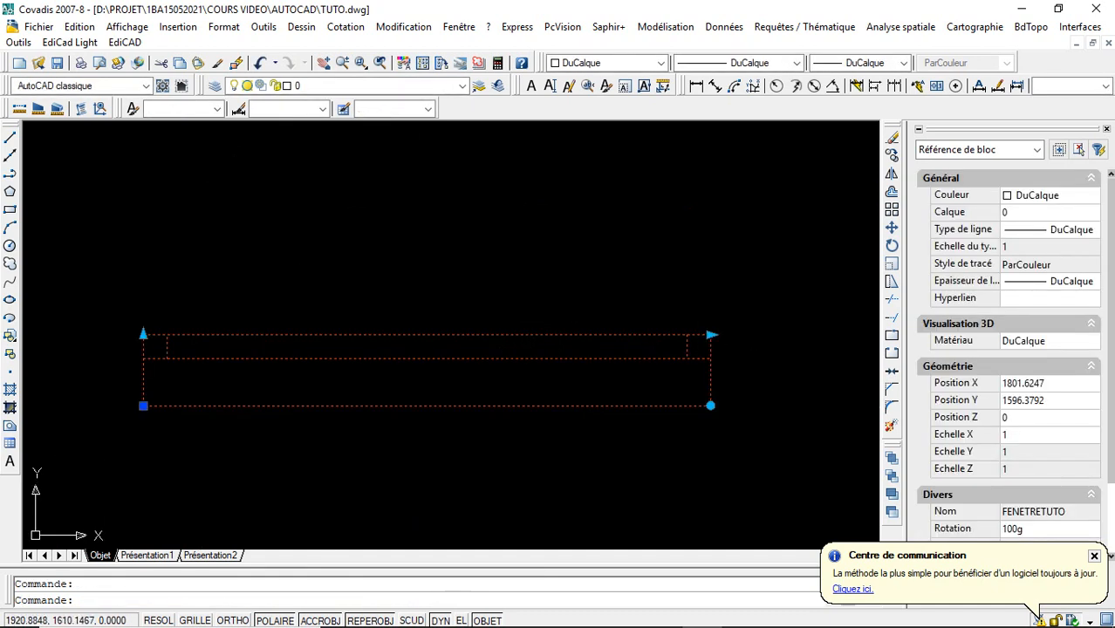
{"action": "left_click", "coordinate": [710, 406]}
{"action": "key", "text": "space"}
{"action": "key", "text": "space"}
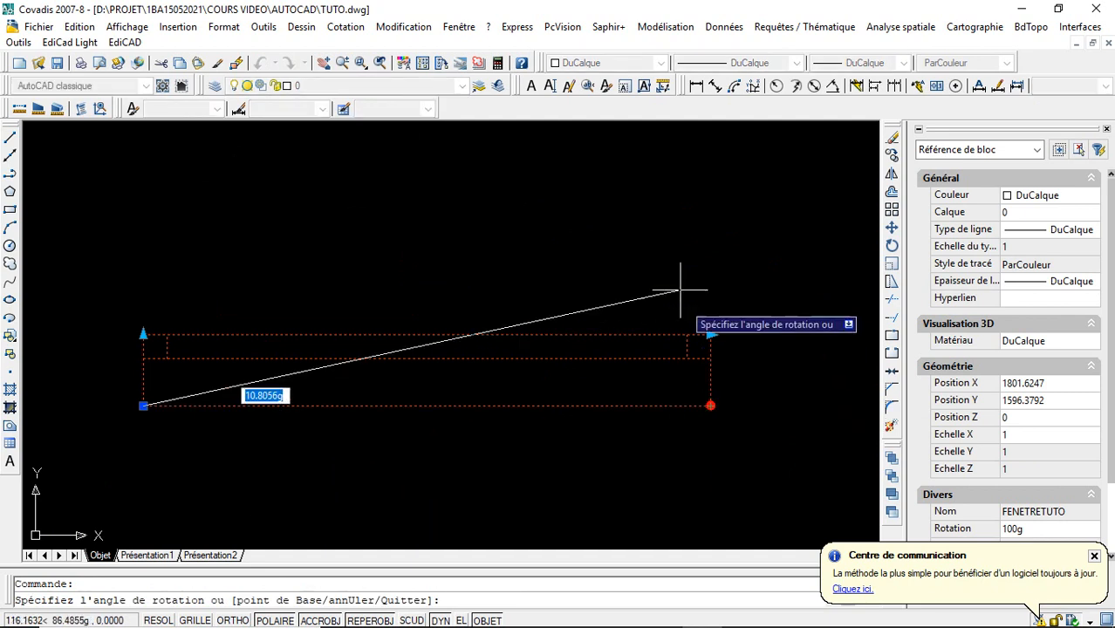
{"action": "left_click", "coordinate": [680, 279]}
{"action": "left_click", "coordinate": [689, 274]}
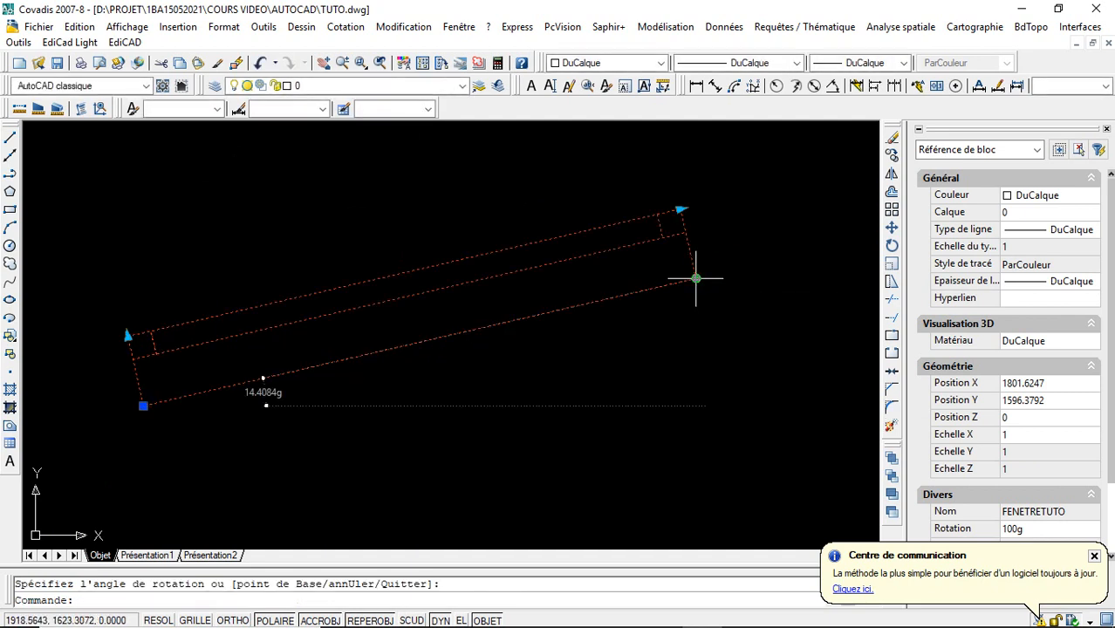
{"action": "key", "text": "space"}
{"action": "key", "text": "space"}
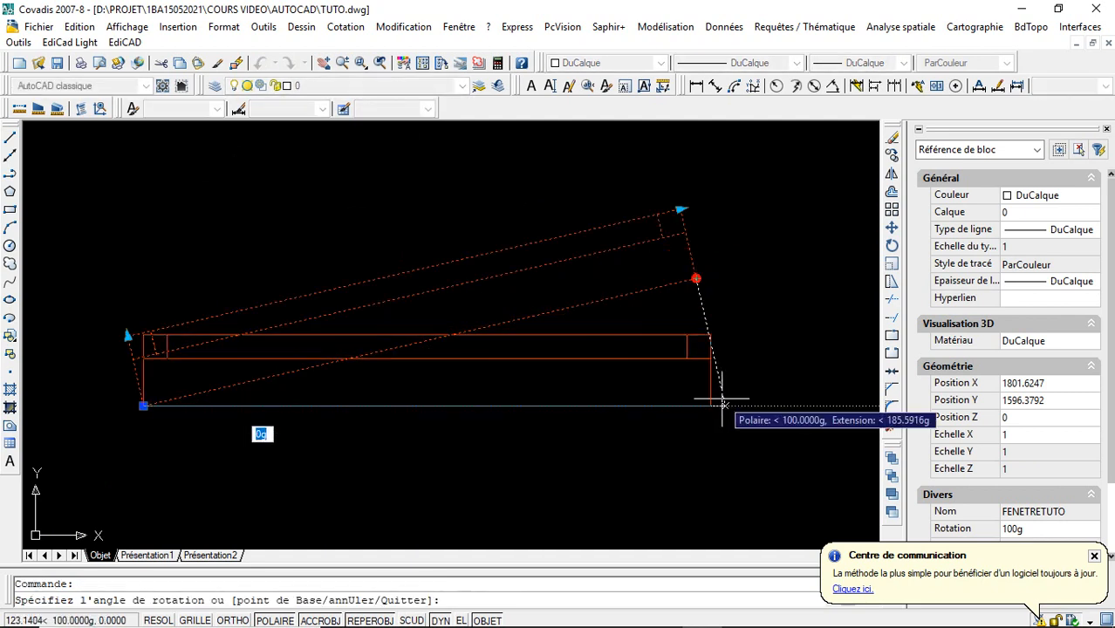
{"action": "left_click", "coordinate": [718, 398]}
- Test the window's horizontal stretch grip by lengthening it to about 135 and shortening it to about 84
{"action": "left_click", "coordinate": [710, 334]}
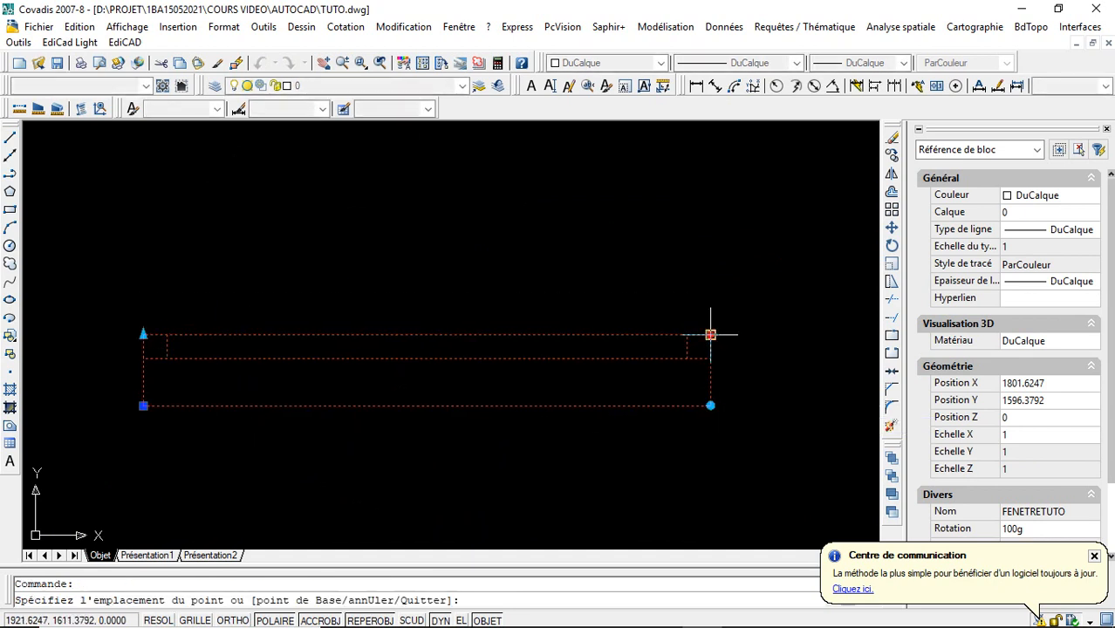
{"action": "left_click", "coordinate": [780, 334]}
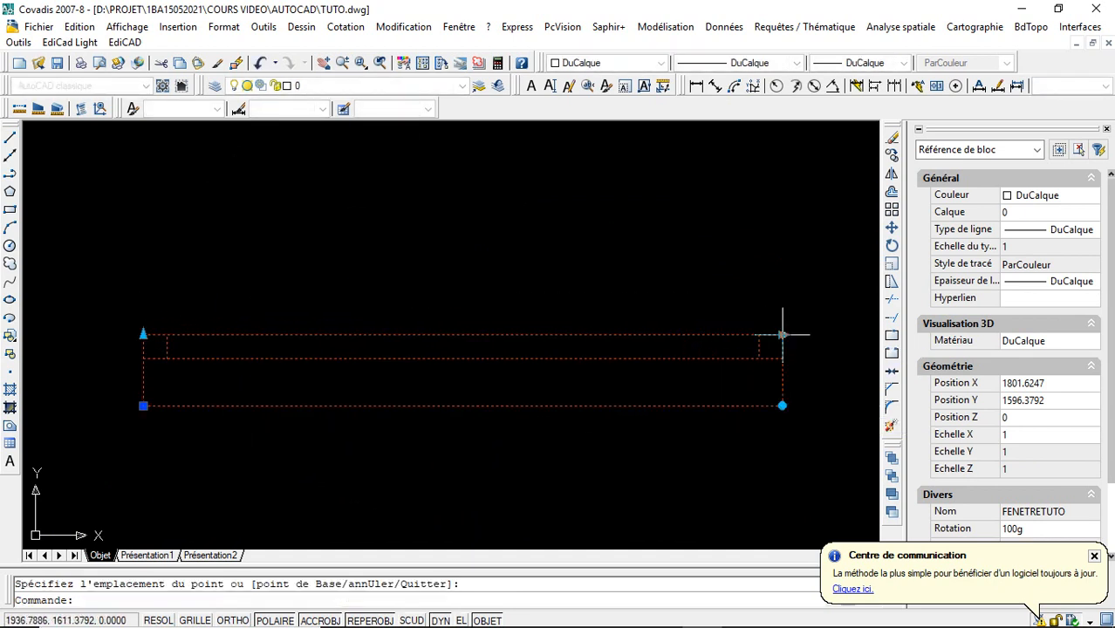
{"action": "left_click", "coordinate": [781, 334]}
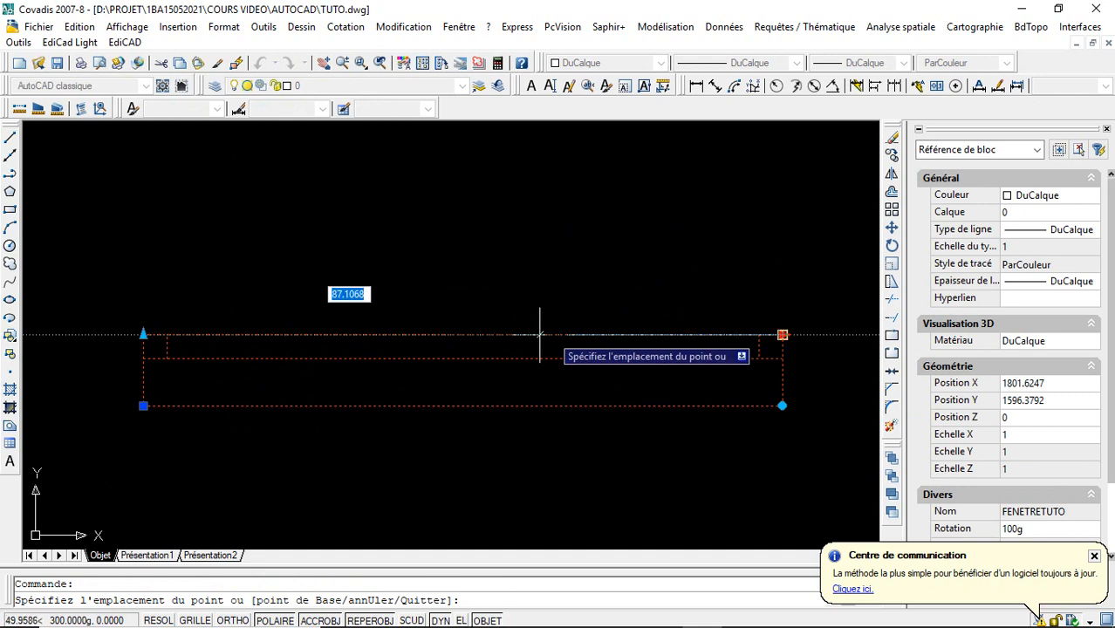
{"action": "left_click", "coordinate": [535, 334]}
- Try a window length of 150 and a thickness of 25 with the stretch grips, and undo both stretches
{"action": "left_click", "coordinate": [538, 334]}
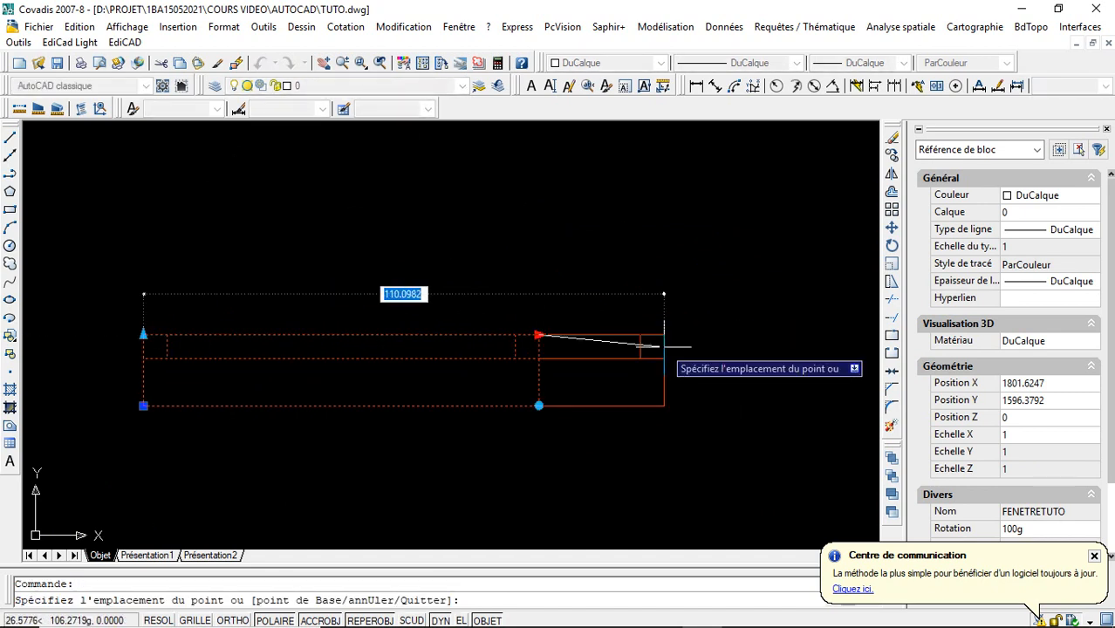
{"action": "type", "text": "15"}
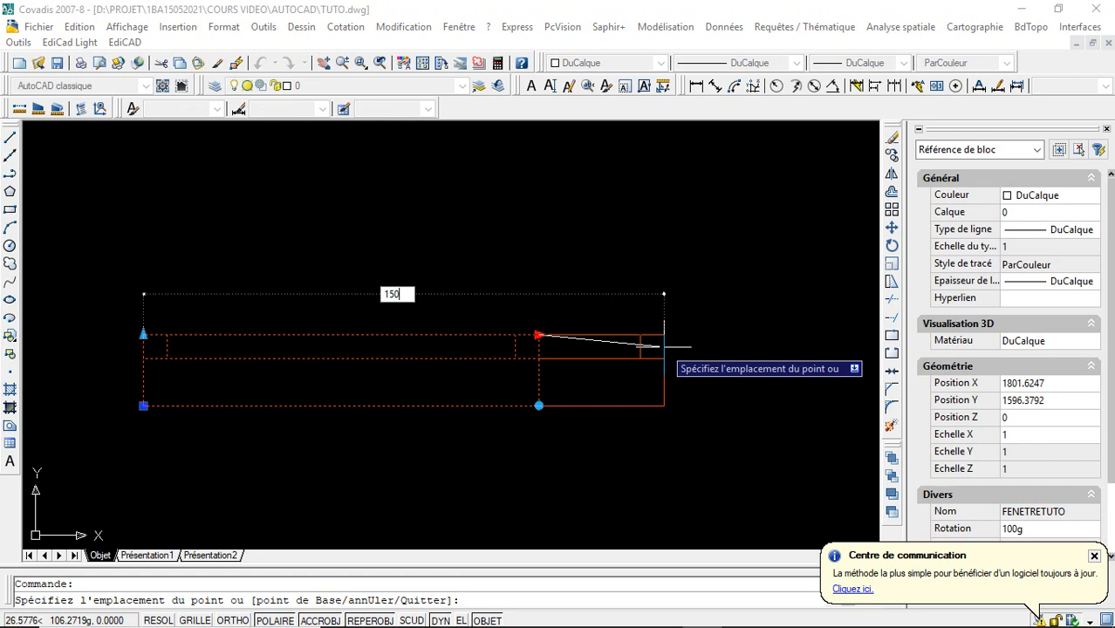
{"action": "type", "text": "0"}
{"action": "key", "text": "Return"}
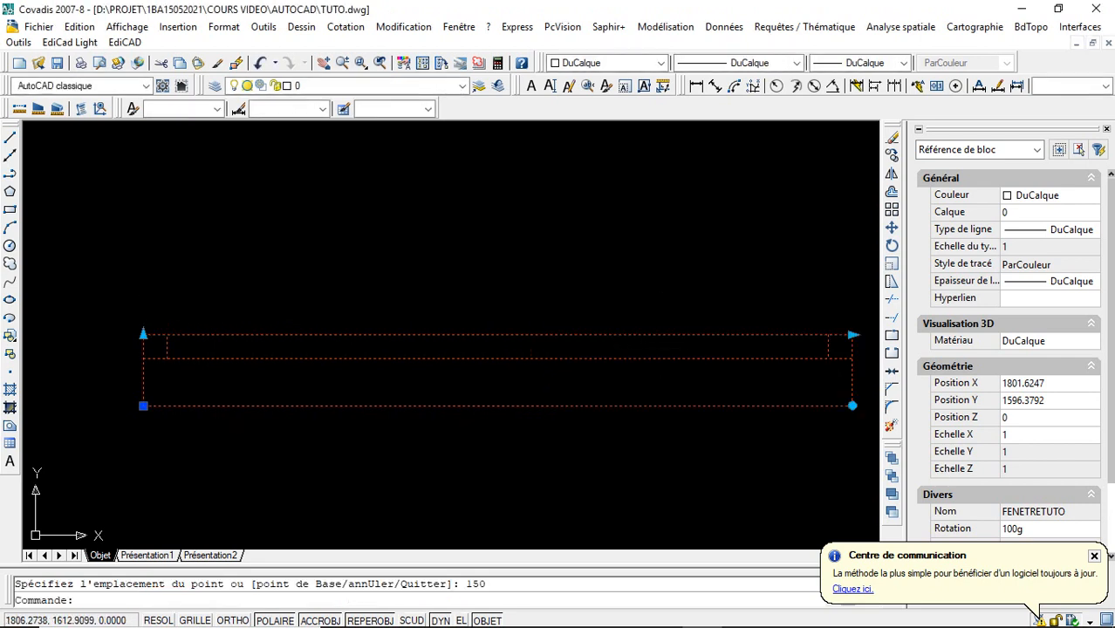
{"action": "left_click", "coordinate": [143, 334]}
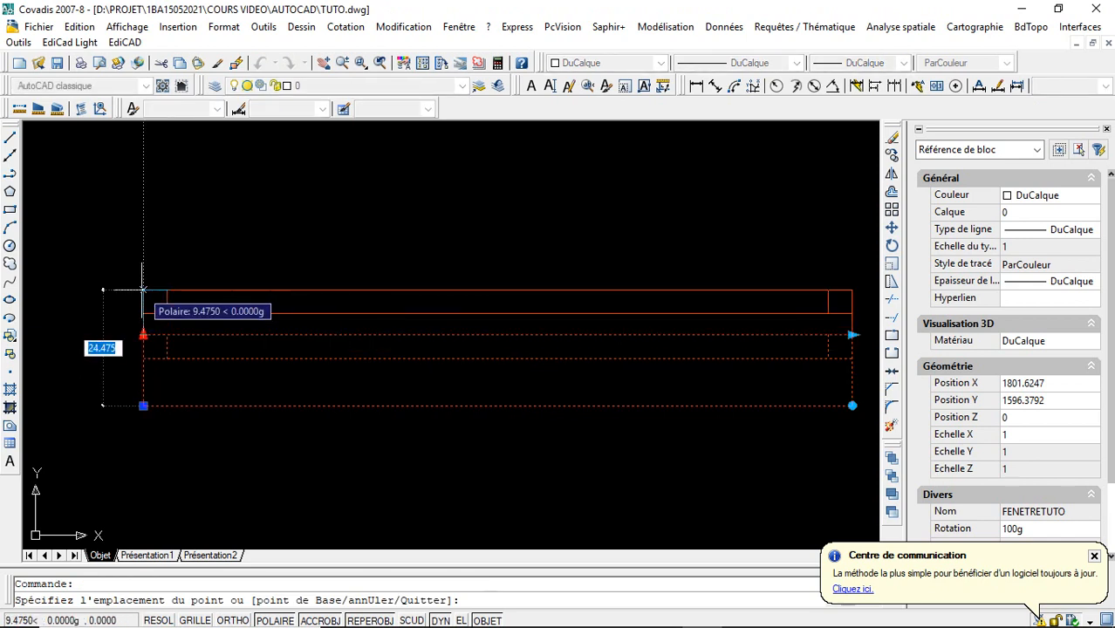
{"action": "type", "text": "25"}
{"action": "key", "text": "Return"}
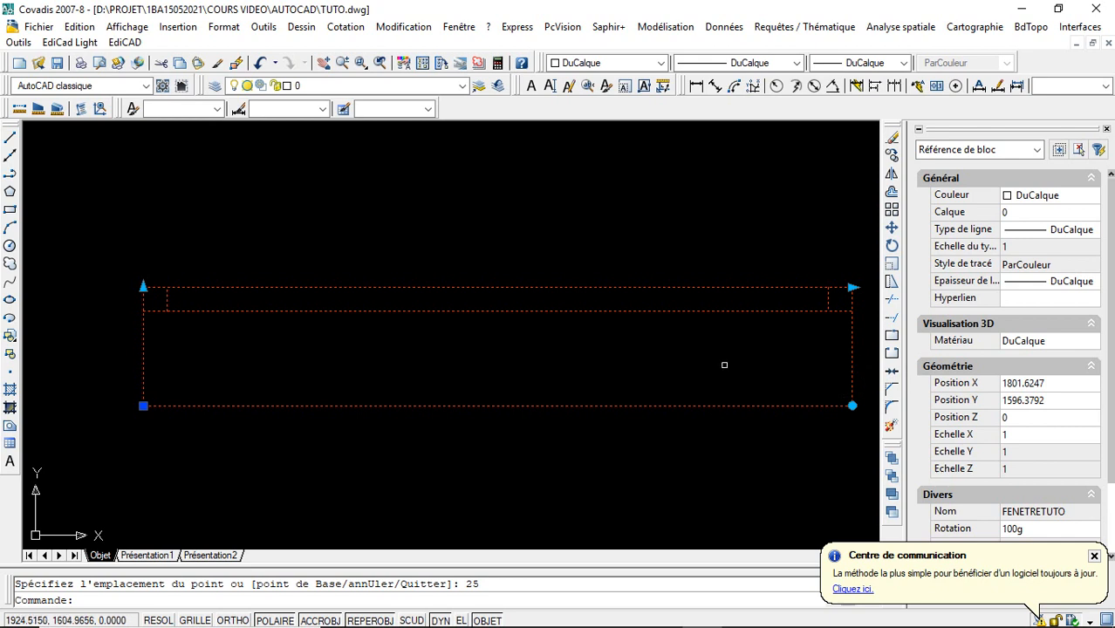
{"action": "key", "text": "ctrl+z"}
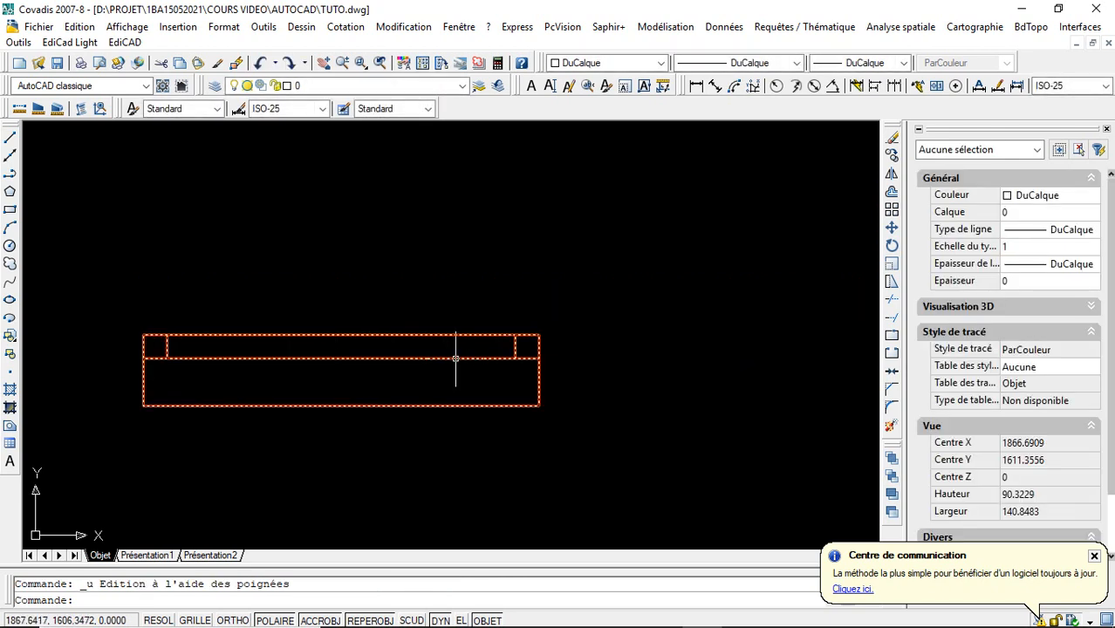
- Move the window horizontally about 20 units to the right by its lower-left insertion grip and deselect it
{"action": "left_click", "coordinate": [455, 358]}
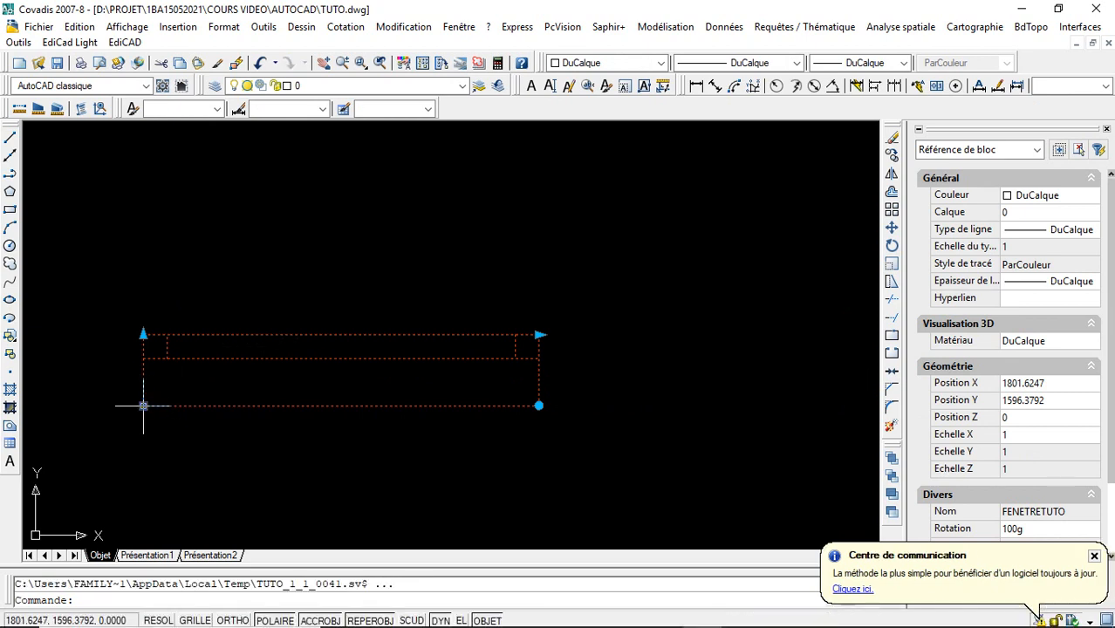
{"action": "left_click", "coordinate": [143, 406]}
{"action": "left_click", "coordinate": [238, 405]}
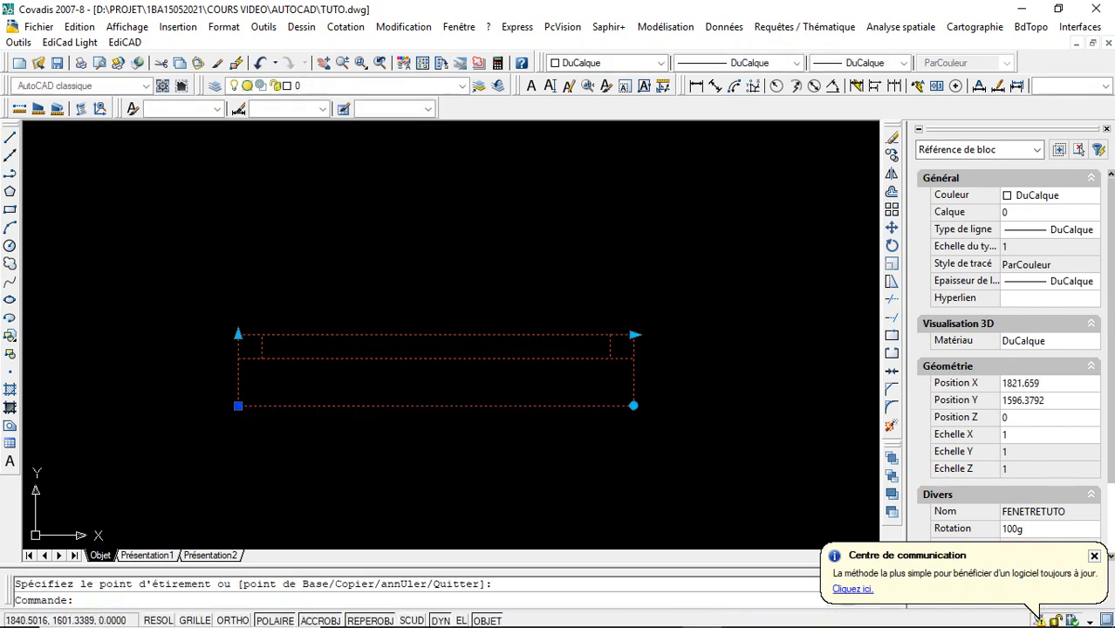
{"action": "key", "text": "Escape"}
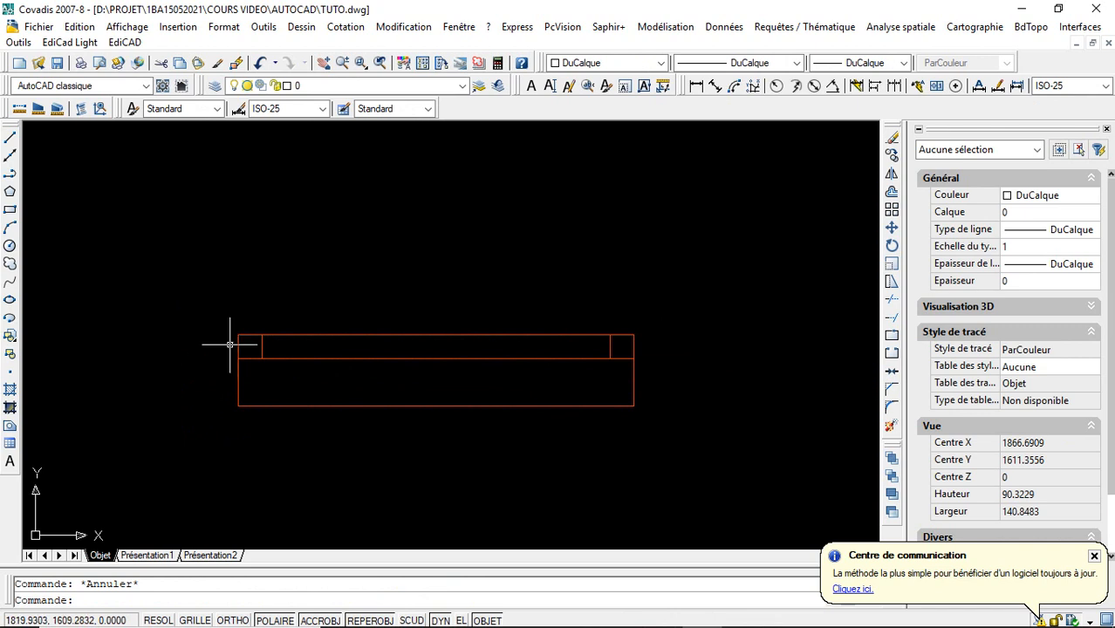
- Select the moved window and start stretching it horizontally from the grip at its upper-right corner
{"action": "left_click", "coordinate": [238, 365]}
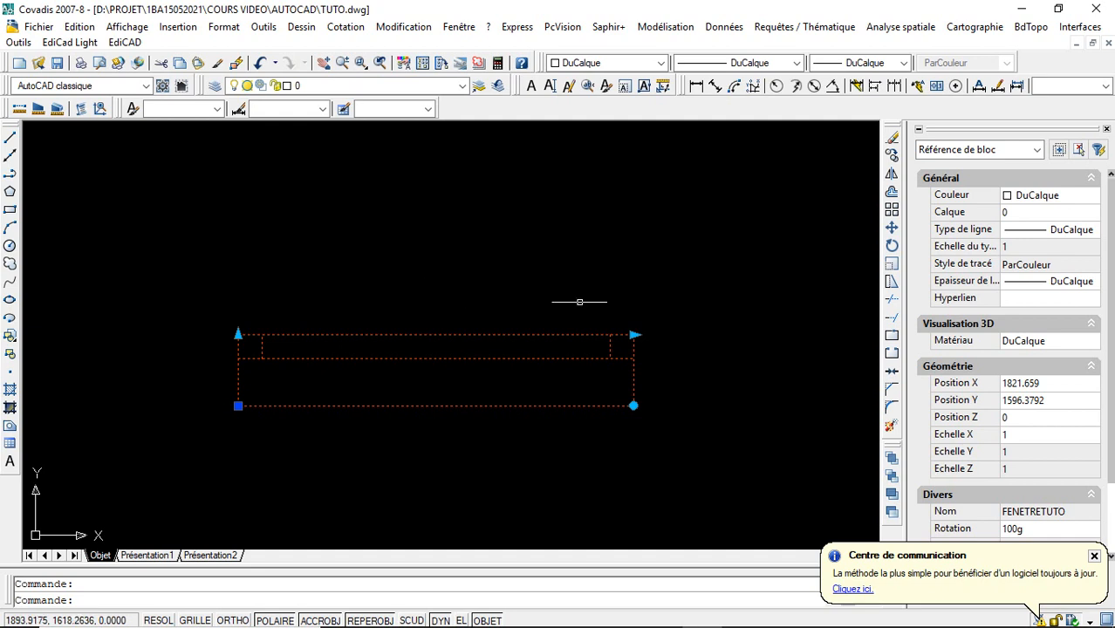
{"action": "key", "text": "Escape"}
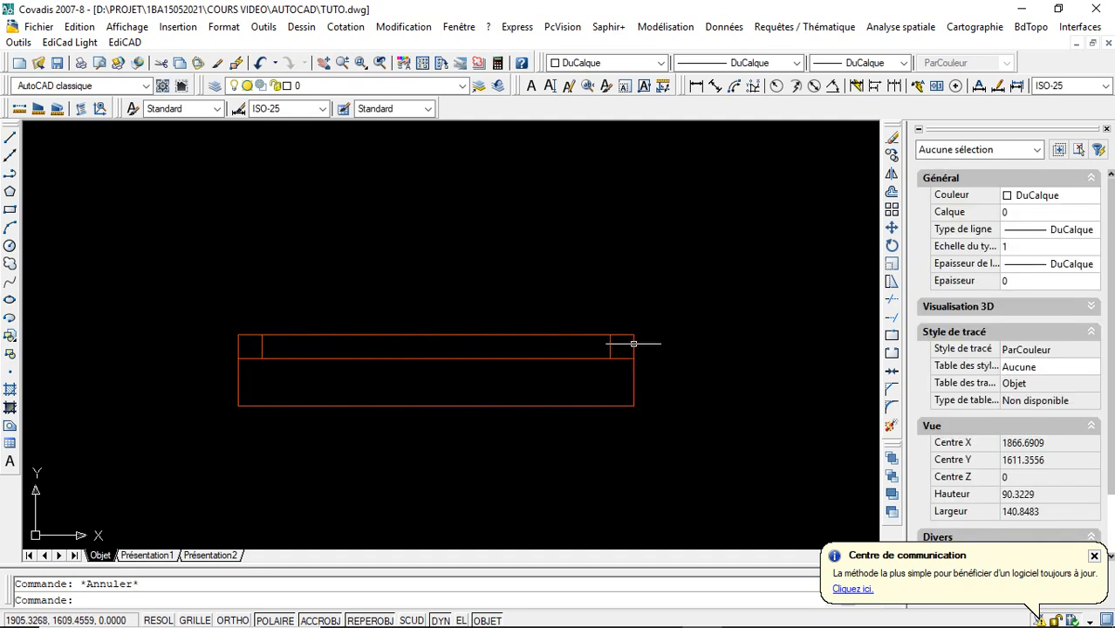
{"action": "left_click", "coordinate": [634, 335]}
{"action": "left_click", "coordinate": [634, 335]}
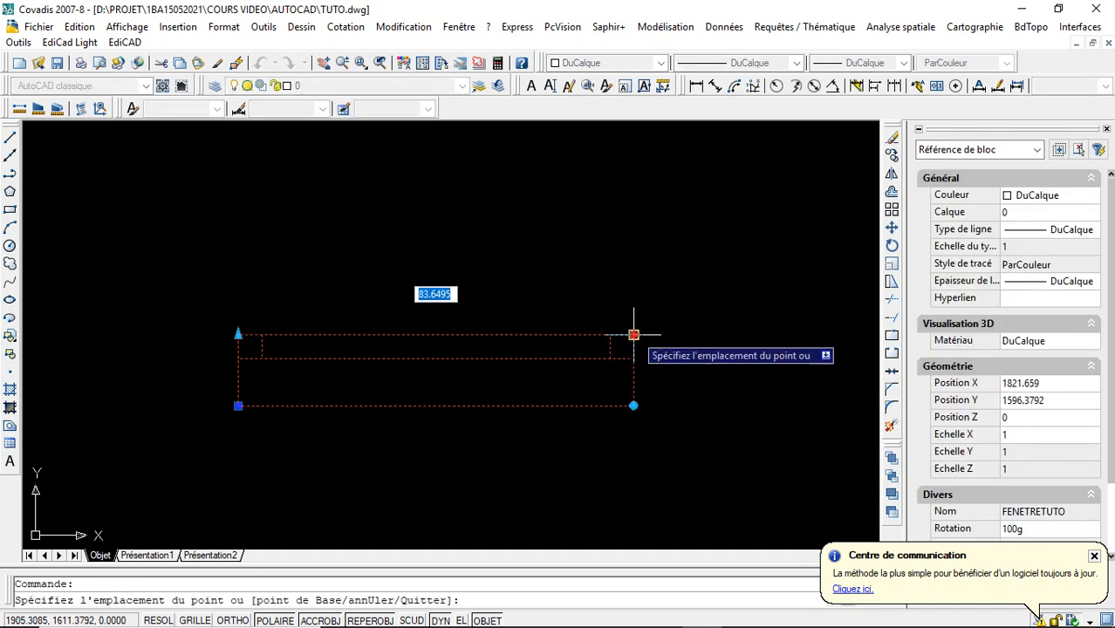
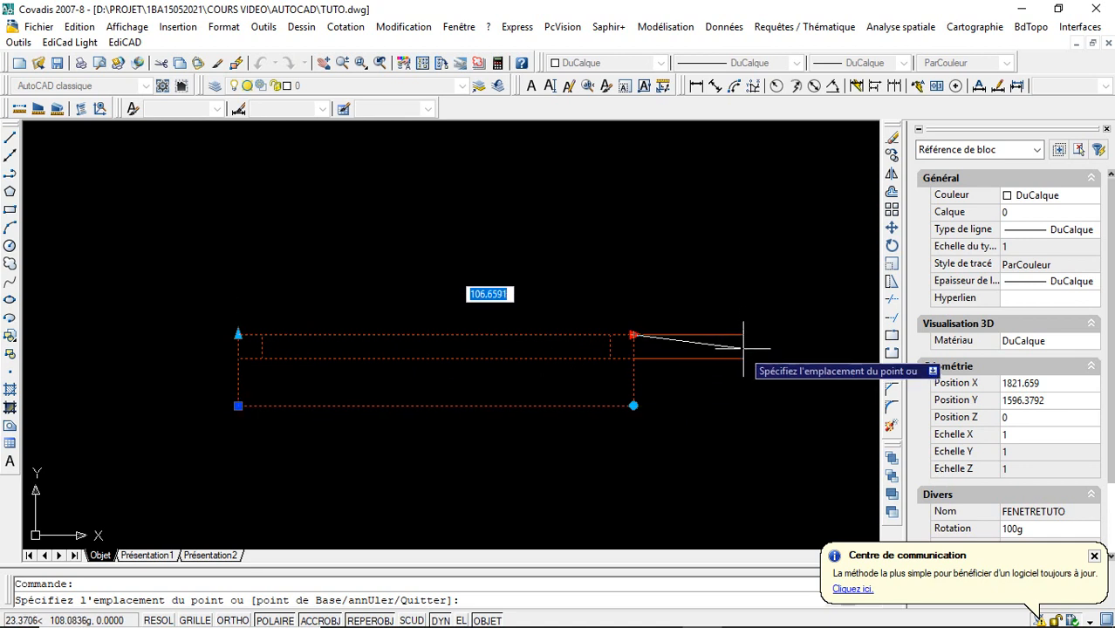
- Lengthen the window horizontally, test its thickness stretch at about 20.7, then reduce the thickness and deselect the window
{"action": "left_click", "coordinate": [765, 352]}
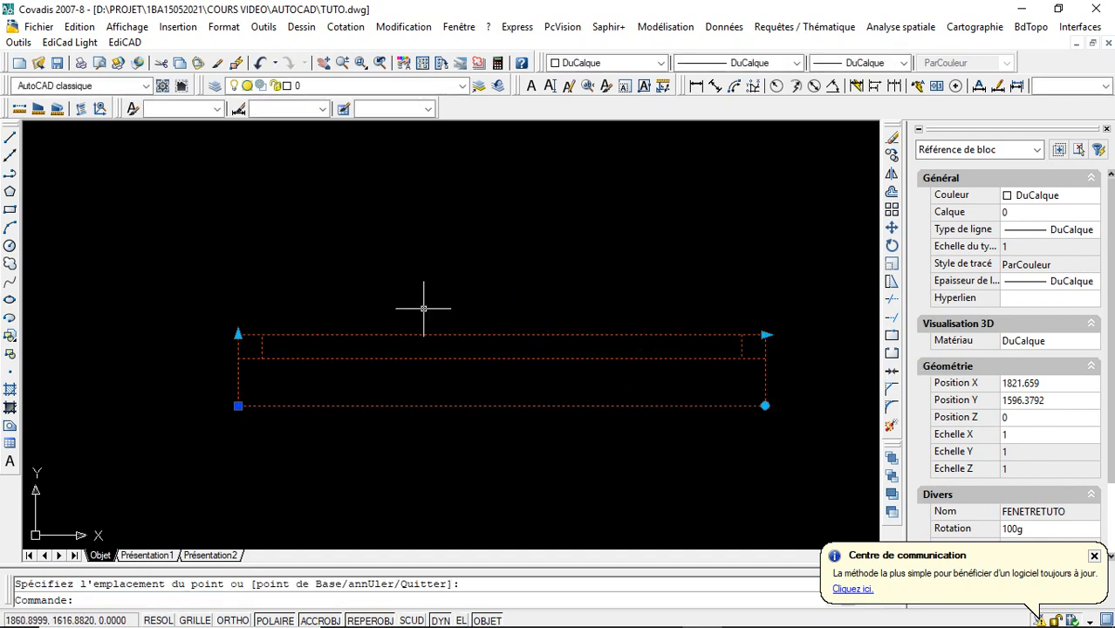
{"action": "left_click", "coordinate": [238, 334]}
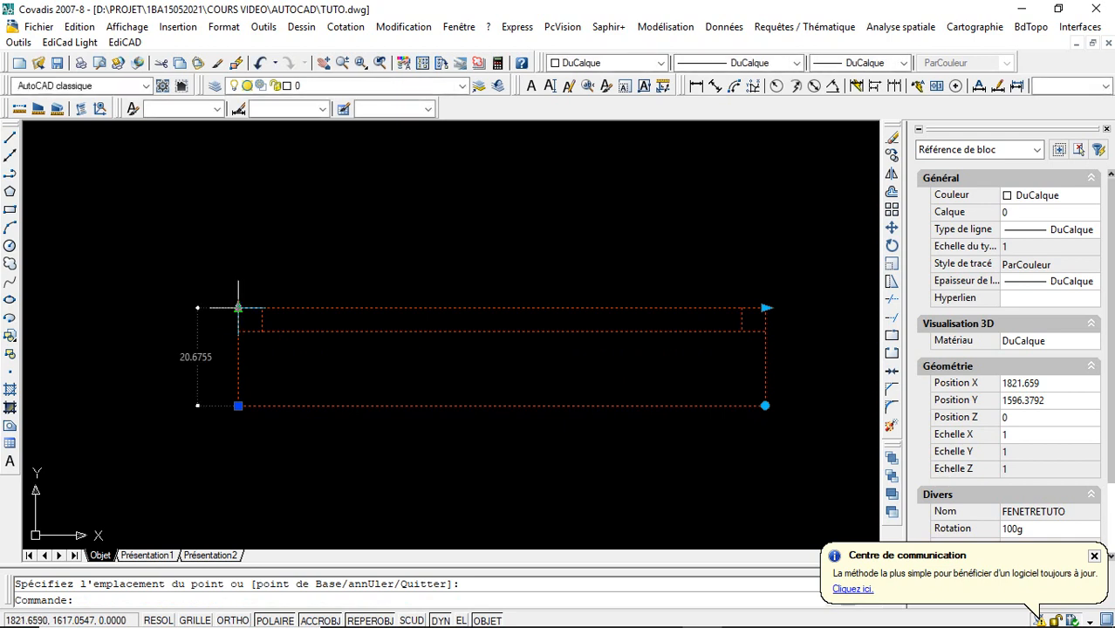
{"action": "left_click", "coordinate": [237, 309]}
{"action": "left_click", "coordinate": [238, 343]}
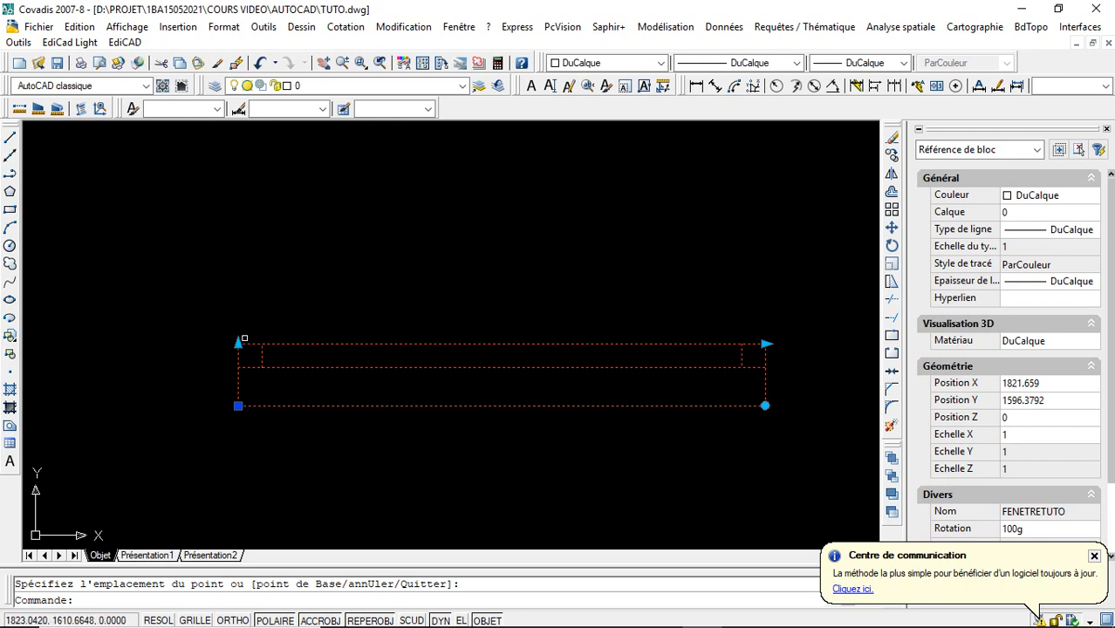
{"action": "key", "text": "Escape"}
{"action": "key", "text": "Escape"}
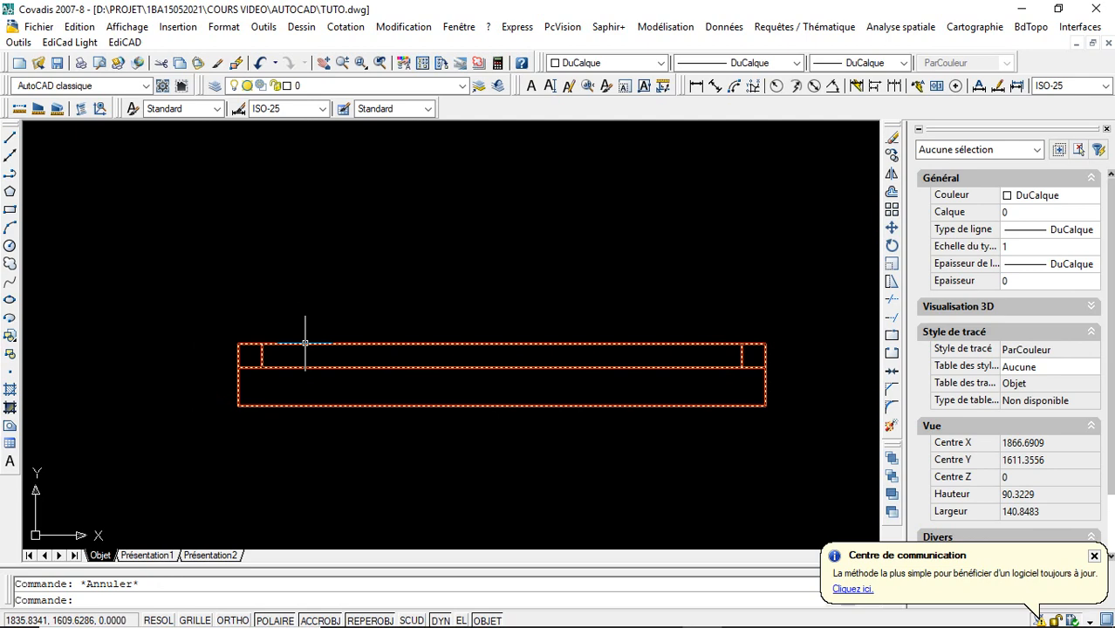
- Open the FENETRETUTO definition in the block editor and set the distance type of the horizontal Distance1 parameter to Incrément
{"action": "double_click", "coordinate": [305, 342]}
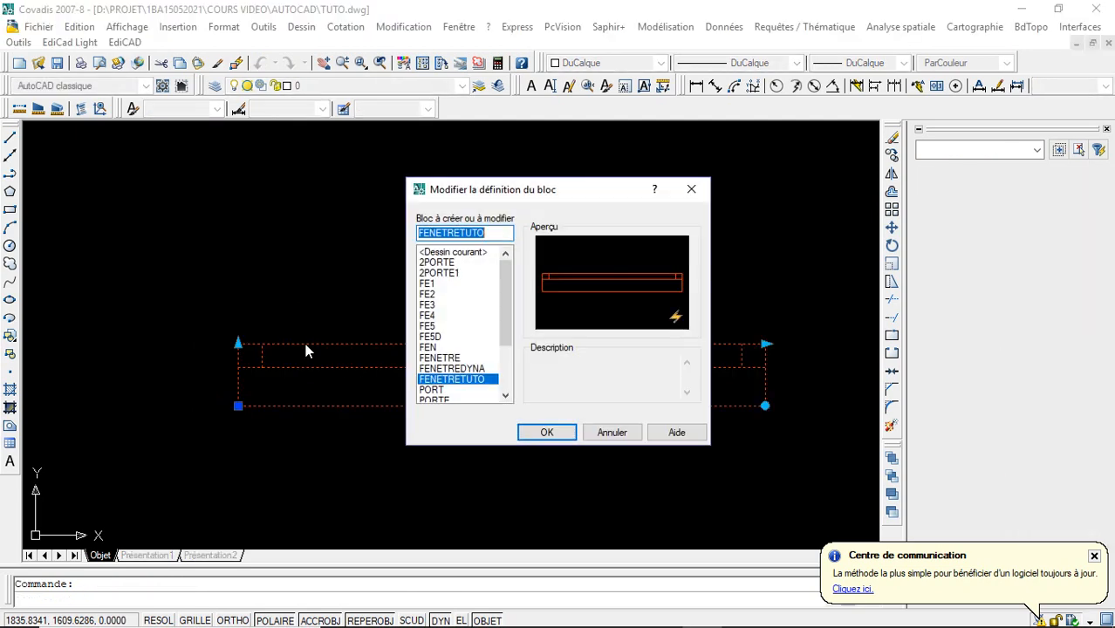
{"action": "left_click", "coordinate": [533, 432]}
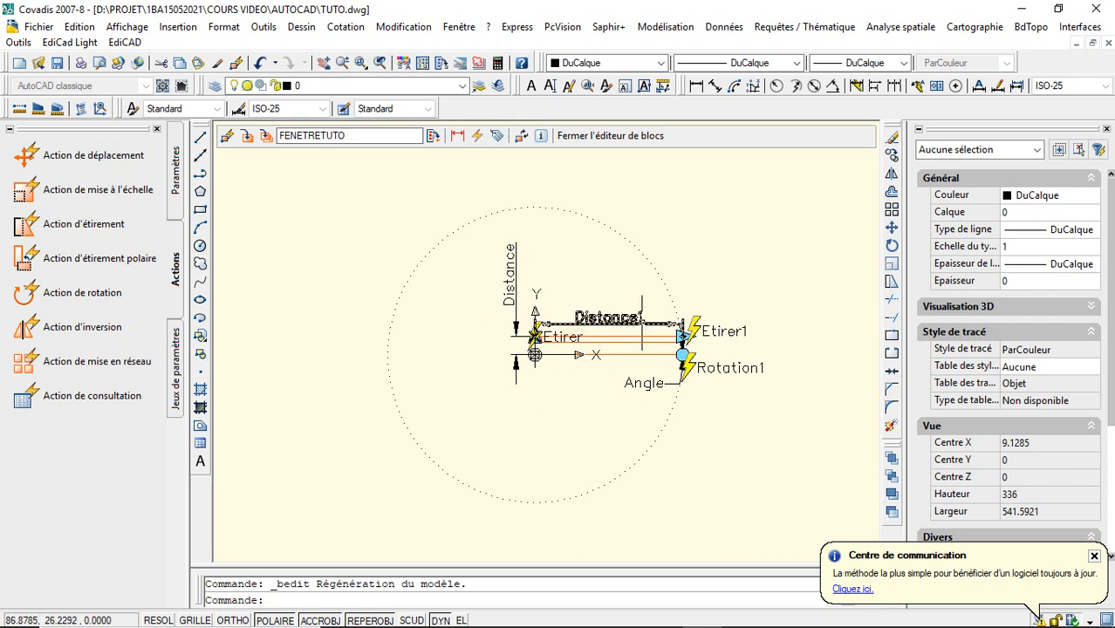
{"action": "left_click", "coordinate": [642, 322]}
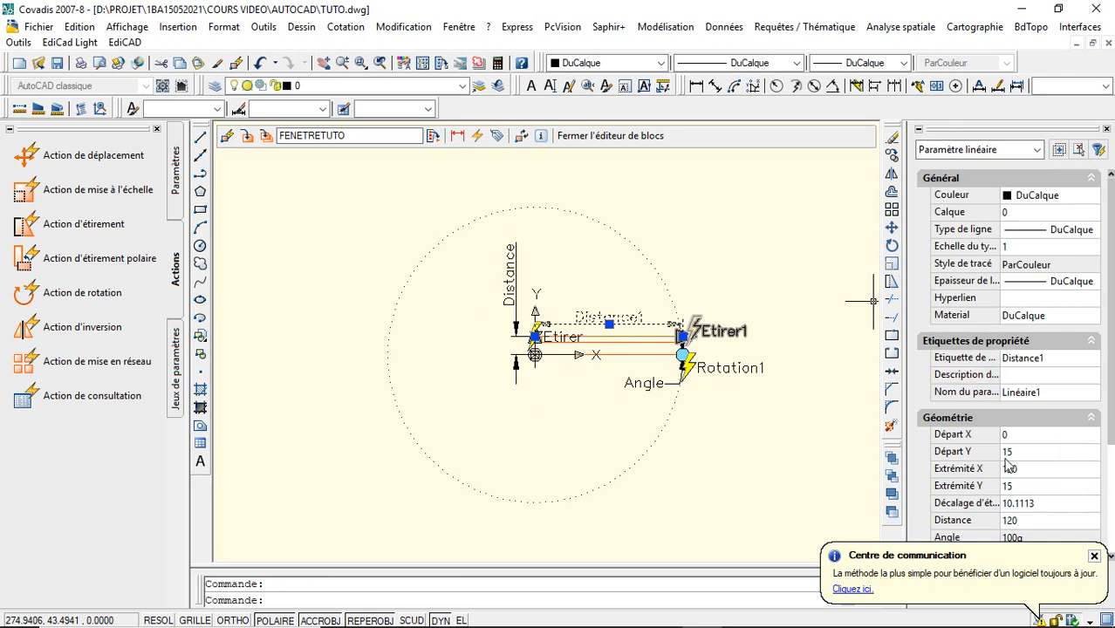
{"action": "left_click", "coordinate": [1093, 556]}
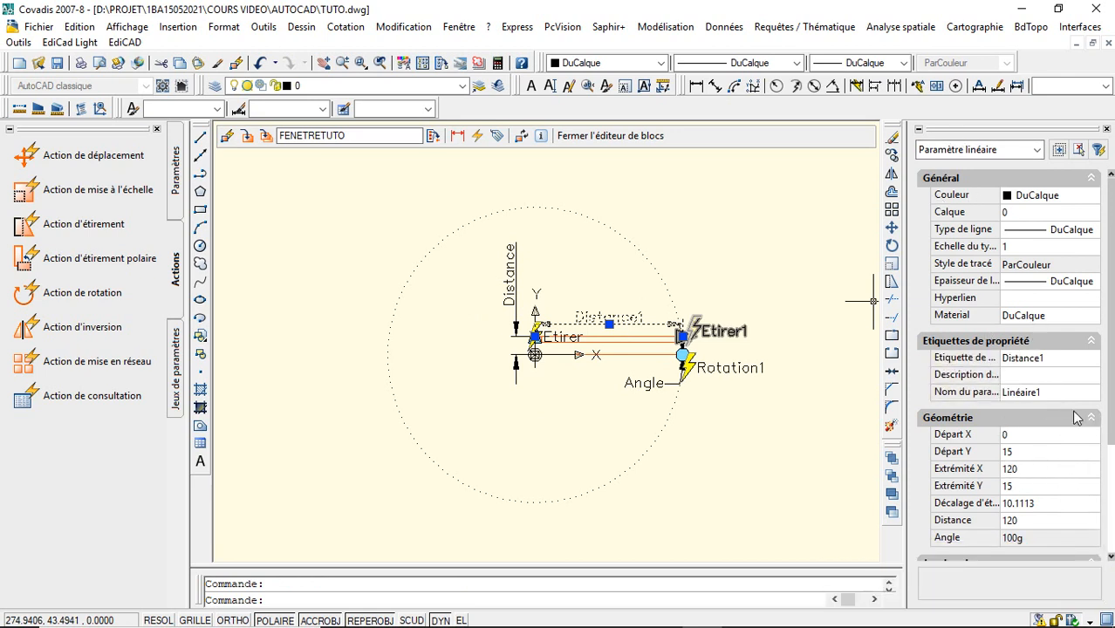
{"action": "scroll", "coordinate": [1109, 460], "scroll_direction": "down", "scroll_amount": 1}
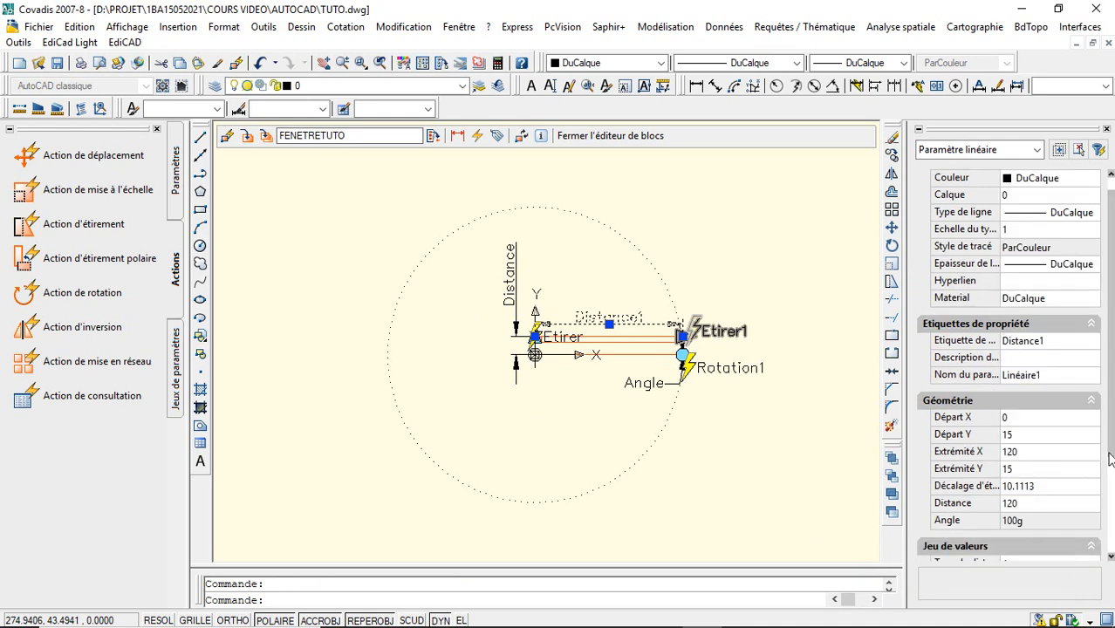
{"action": "scroll", "coordinate": [1110, 450], "scroll_direction": "down", "scroll_amount": 6}
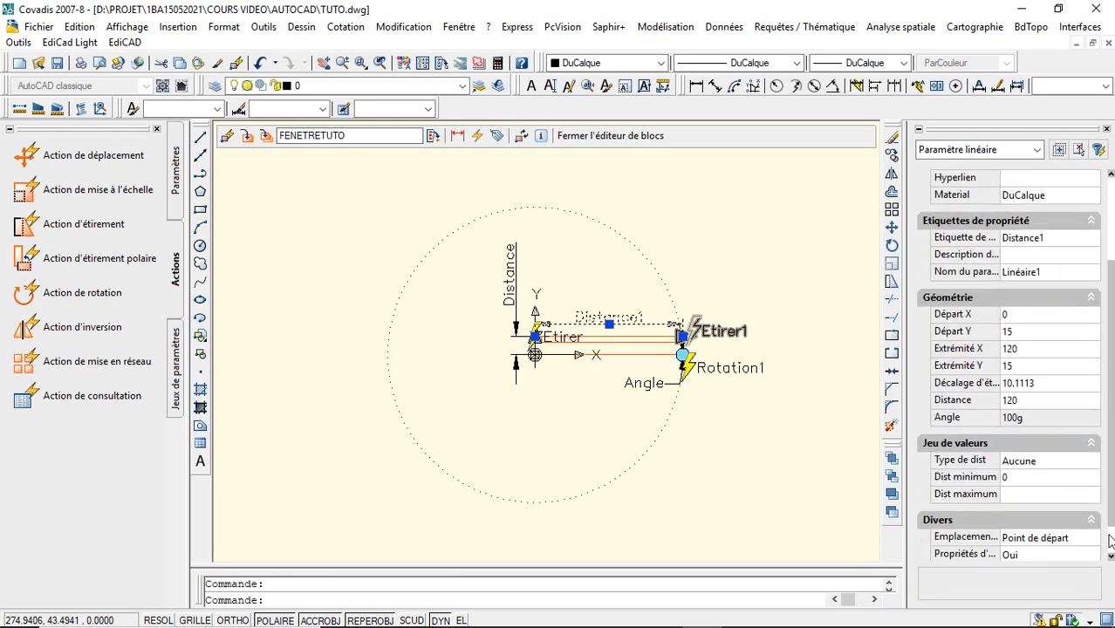
{"action": "left_click", "coordinate": [1076, 464]}
{"action": "left_click", "coordinate": [1092, 461]}
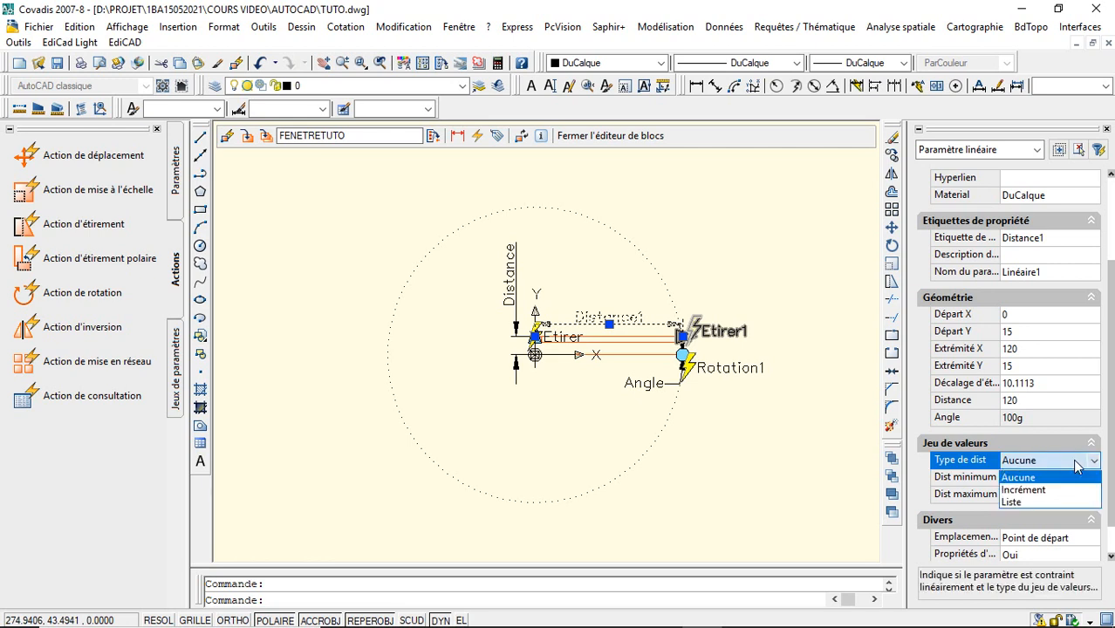
{"action": "left_click", "coordinate": [1058, 494]}
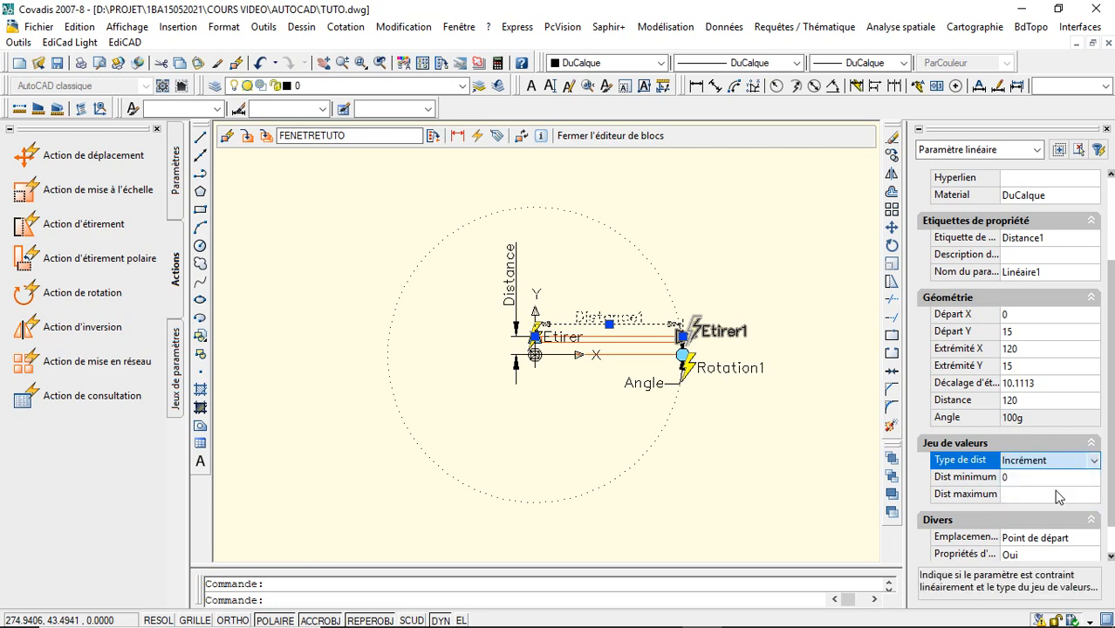
- Give the Distance1 parameter an increment of 10, a minimum of 50 and a maximum of 500, and deselect it
{"action": "left_click", "coordinate": [1050, 476]}
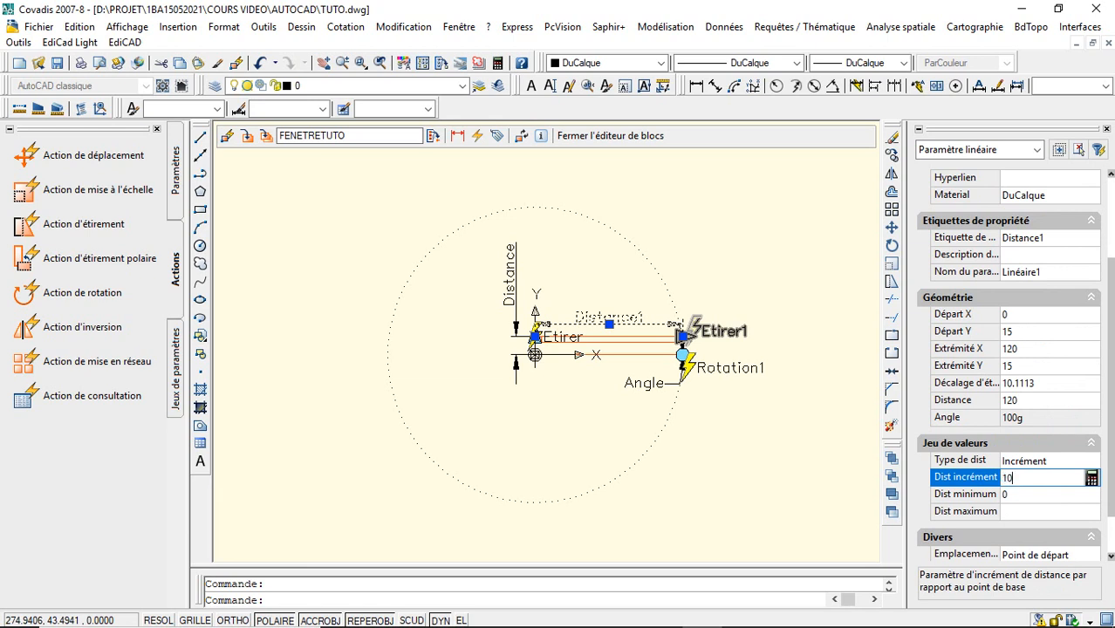
{"action": "left_click", "coordinate": [1036, 494]}
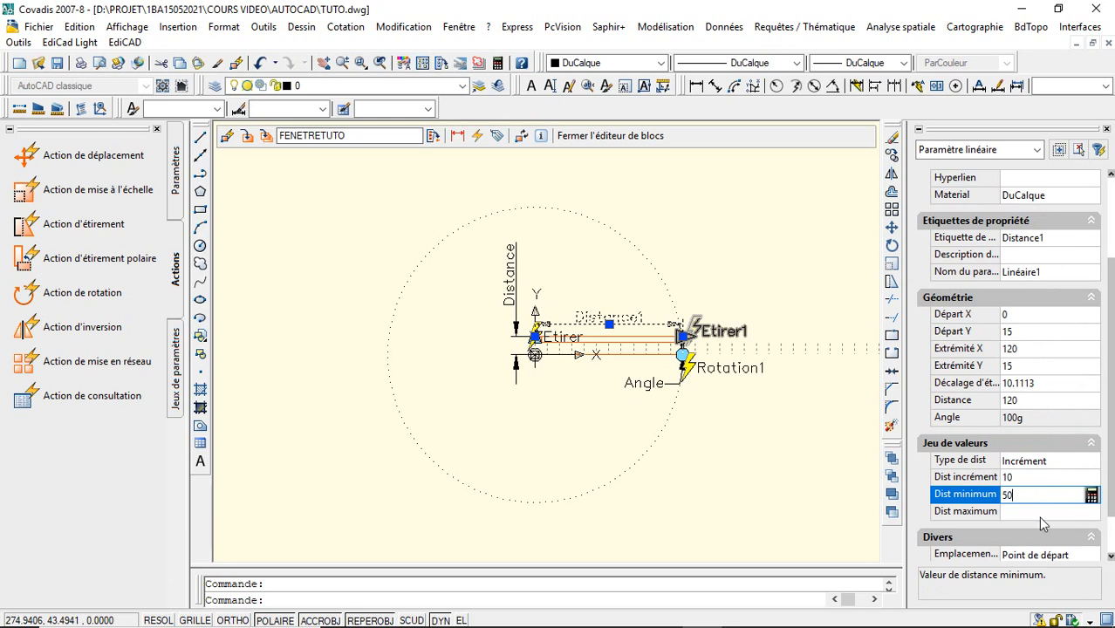
{"action": "left_click", "coordinate": [1040, 513]}
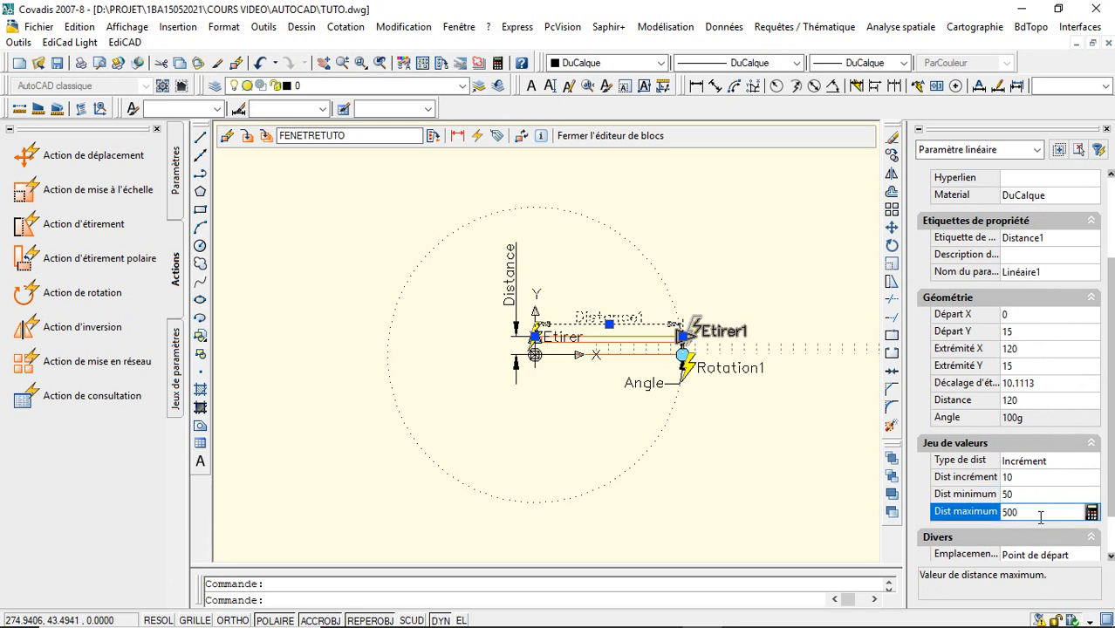
{"action": "key", "text": "Tab"}
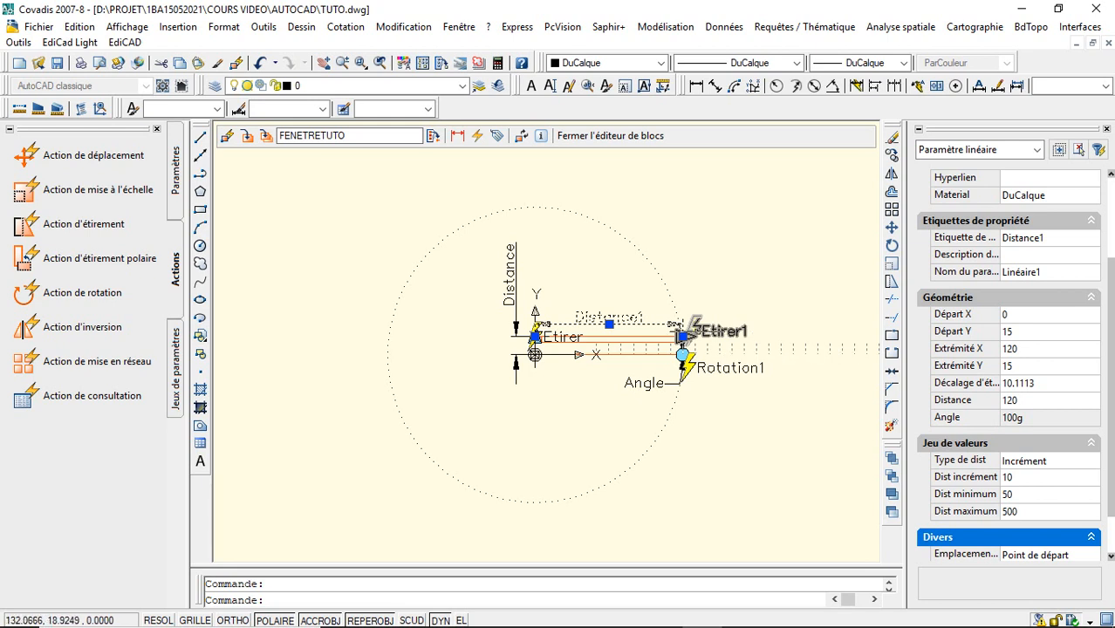
{"action": "key", "text": "Escape"}
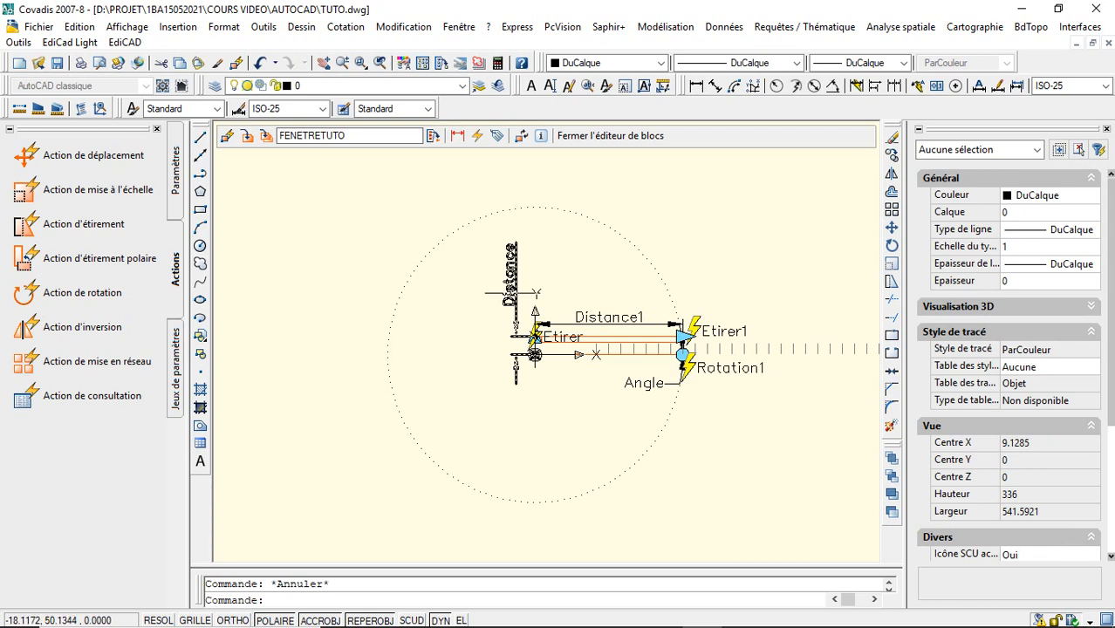
- Select the vertical Distance parameter and set its distance type to Liste
{"action": "left_click", "coordinate": [515, 312]}
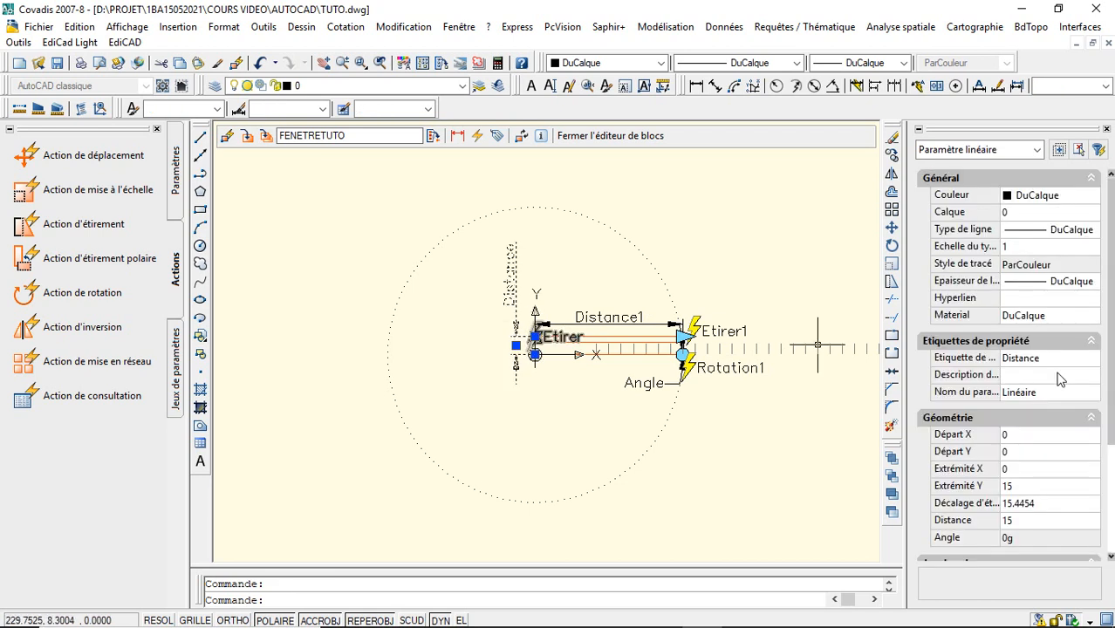
{"action": "left_click_drag", "start_coordinate": [1111, 422], "coordinate": [1110, 518]}
{"action": "left_click", "coordinate": [1068, 479]}
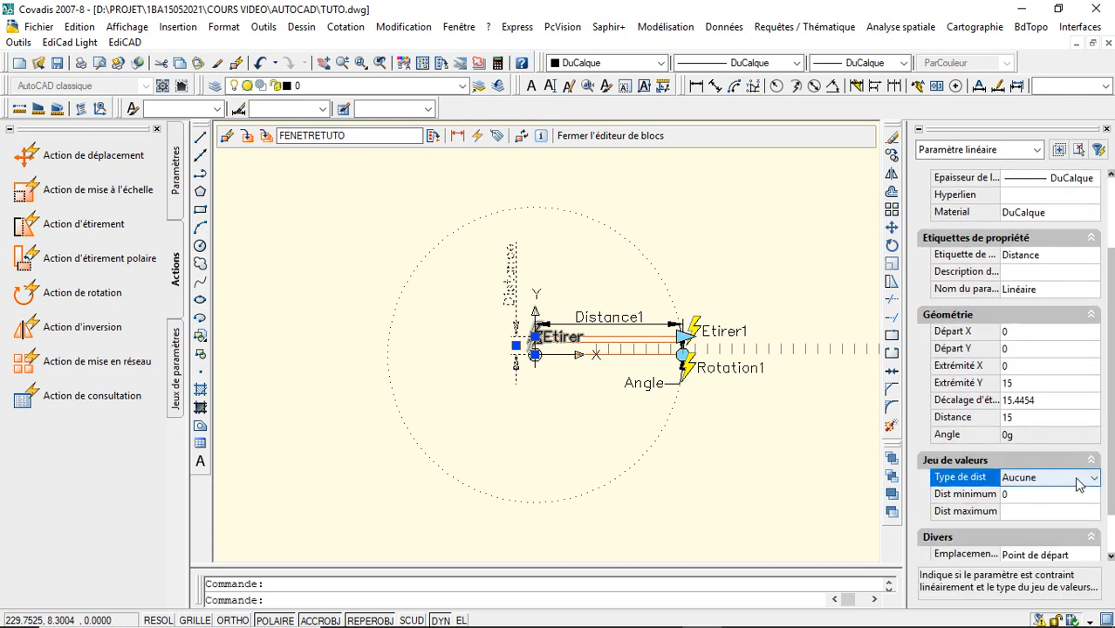
{"action": "left_click", "coordinate": [1092, 477]}
{"action": "left_click", "coordinate": [1051, 520]}
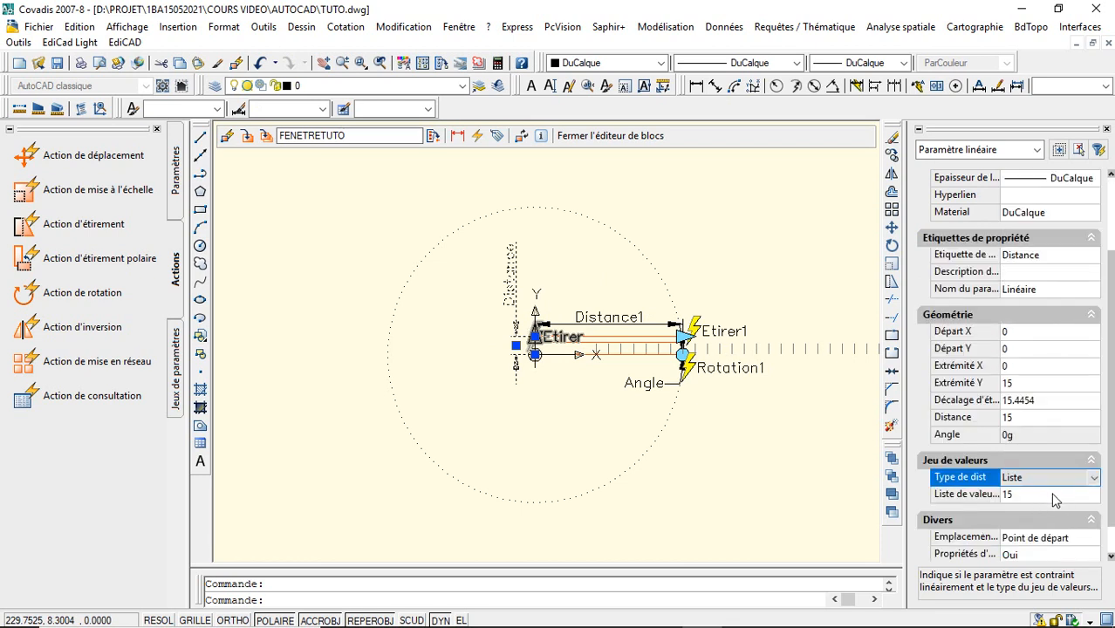
- Add the distances 10, 12, 20, 25, 30, 35 and 40 to the vertical parameter's value list
{"action": "left_click", "coordinate": [1051, 495]}
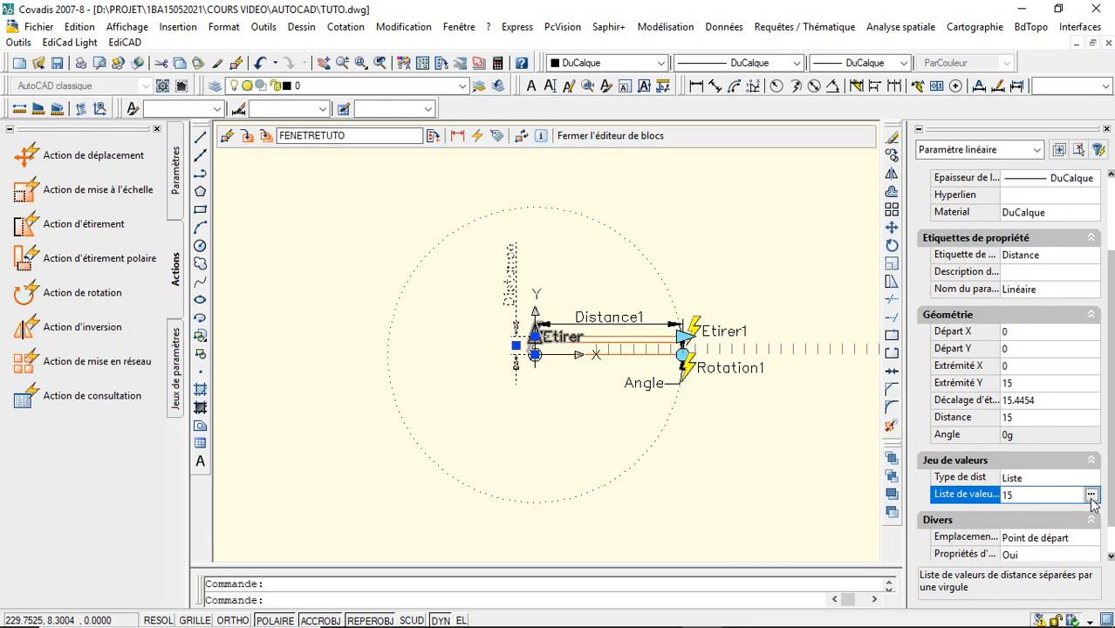
{"action": "left_click", "coordinate": [1091, 494]}
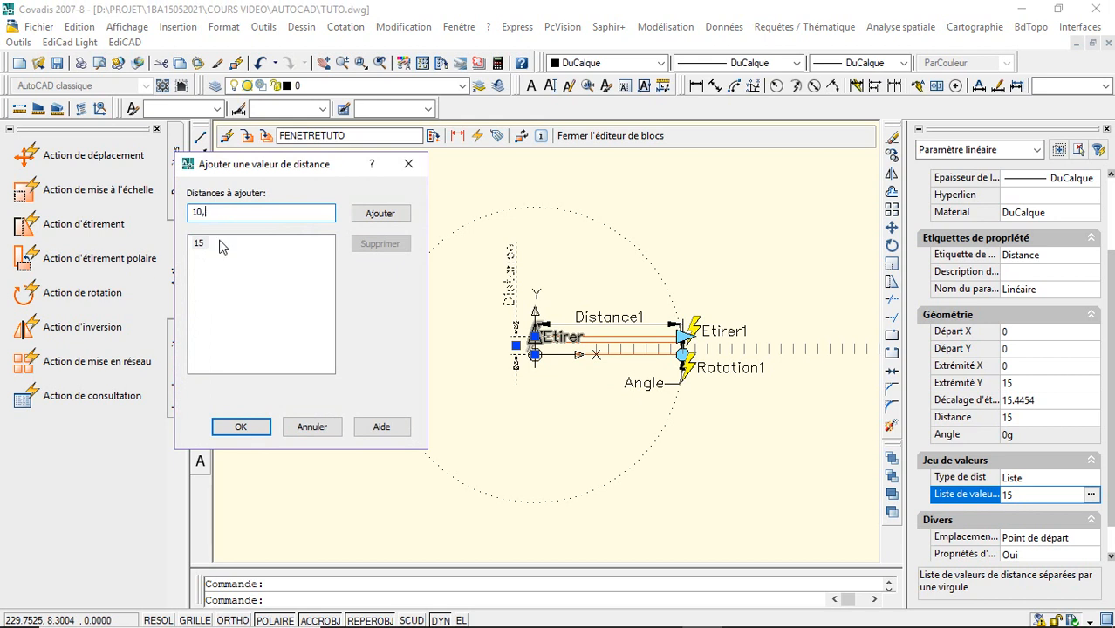
{"action": "type", "text": "8é"}
{"action": "key", "text": "BackSpace"}
{"action": "key", "text": "BackSpace"}
{"action": "type", "text": "25,30"}
{"action": "left_click", "coordinate": [401, 216]}
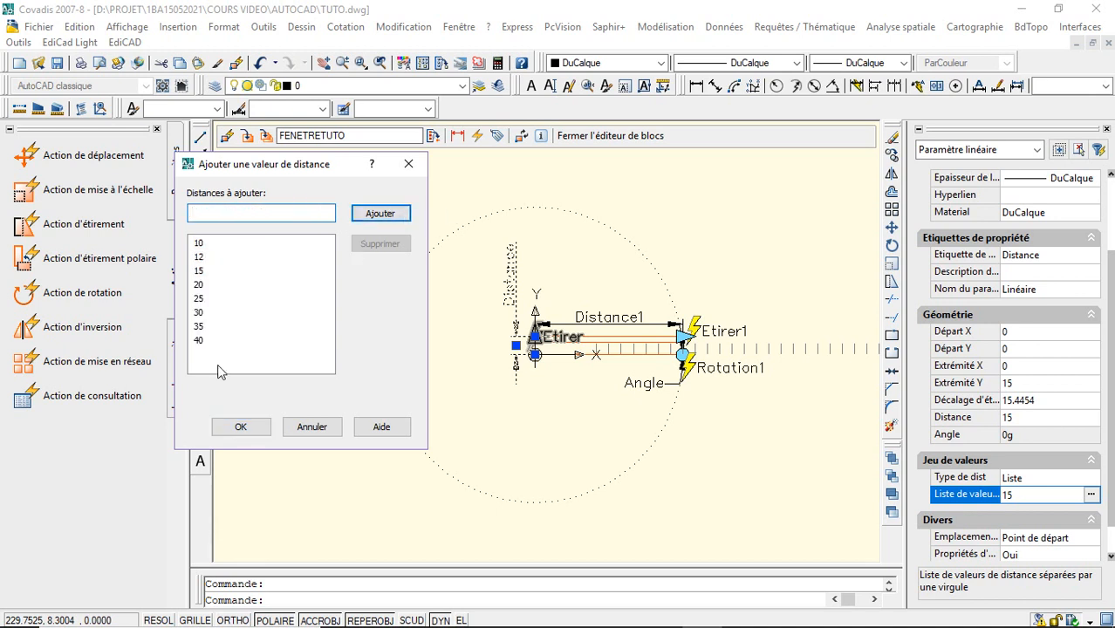
{"action": "left_click", "coordinate": [241, 427]}
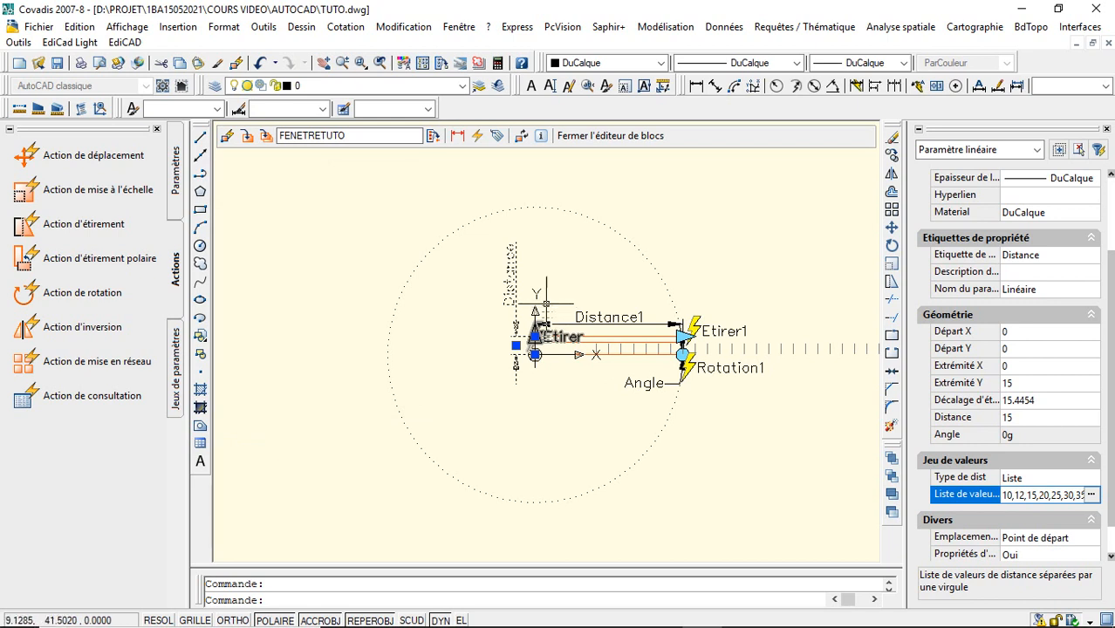
- Save the FENETRETUTO block definition, updating its reference in the drawing, and close the block editor
{"action": "left_click", "coordinate": [247, 137]}
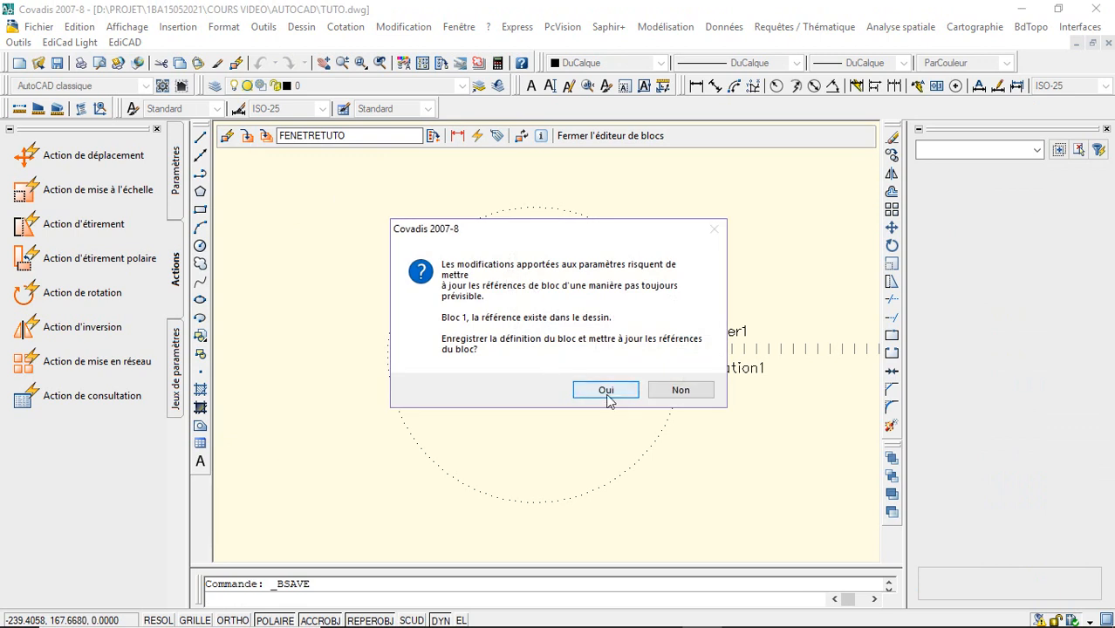
{"action": "left_click", "coordinate": [606, 391]}
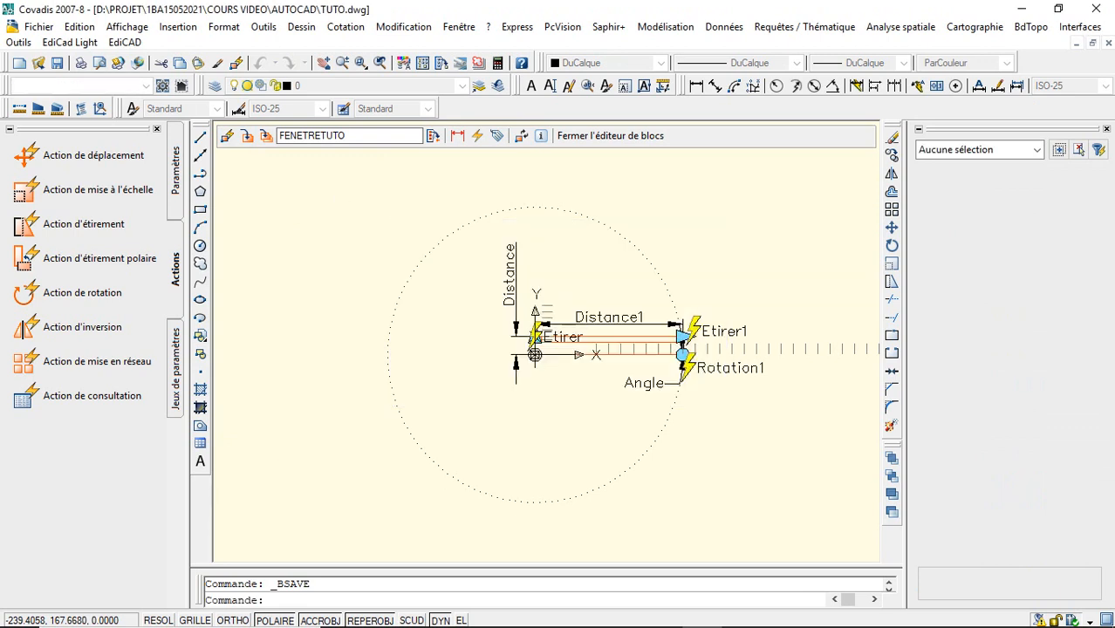
{"action": "left_click", "coordinate": [585, 147]}
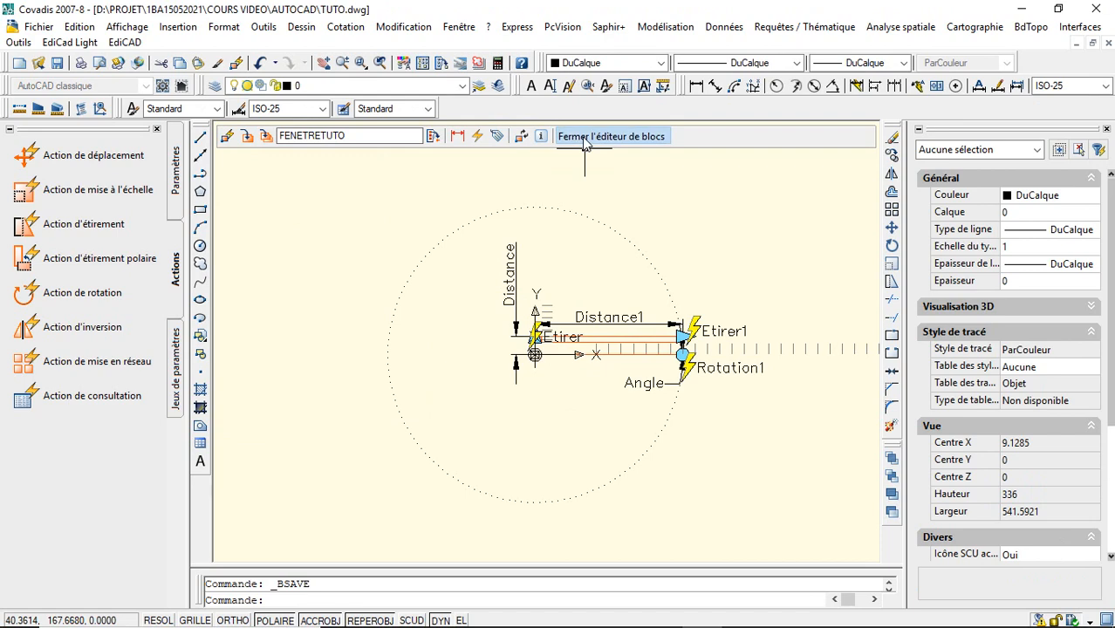
- Select the window and test its vertical stretch grip at thicknesses of 10, 15 and 20, without reopening the block definition
{"action": "left_click", "coordinate": [658, 361]}
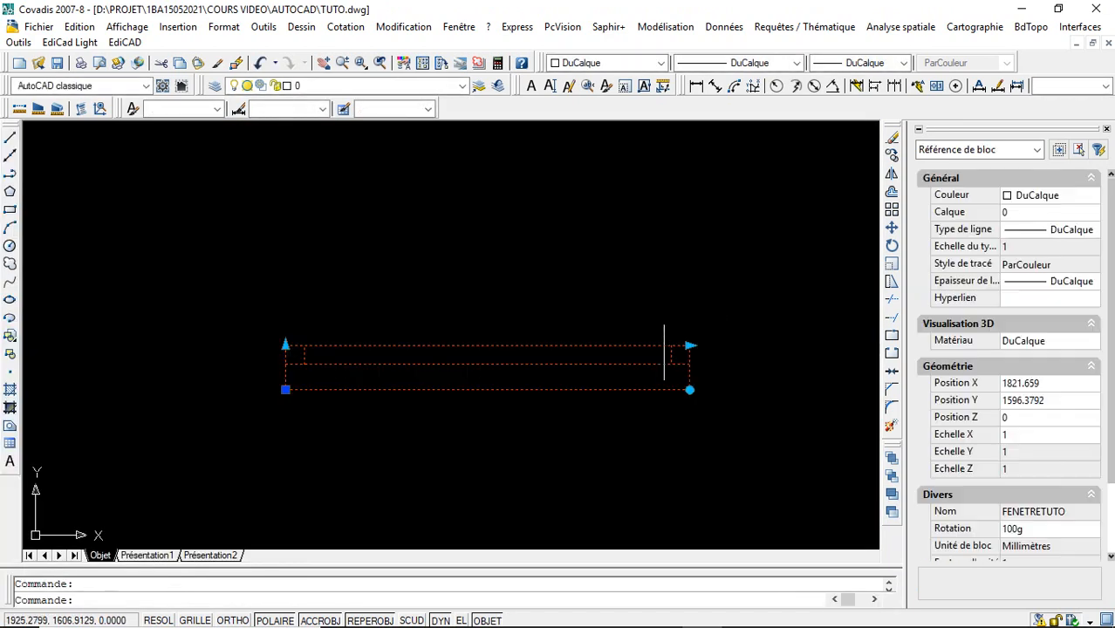
{"action": "left_click", "coordinate": [285, 346]}
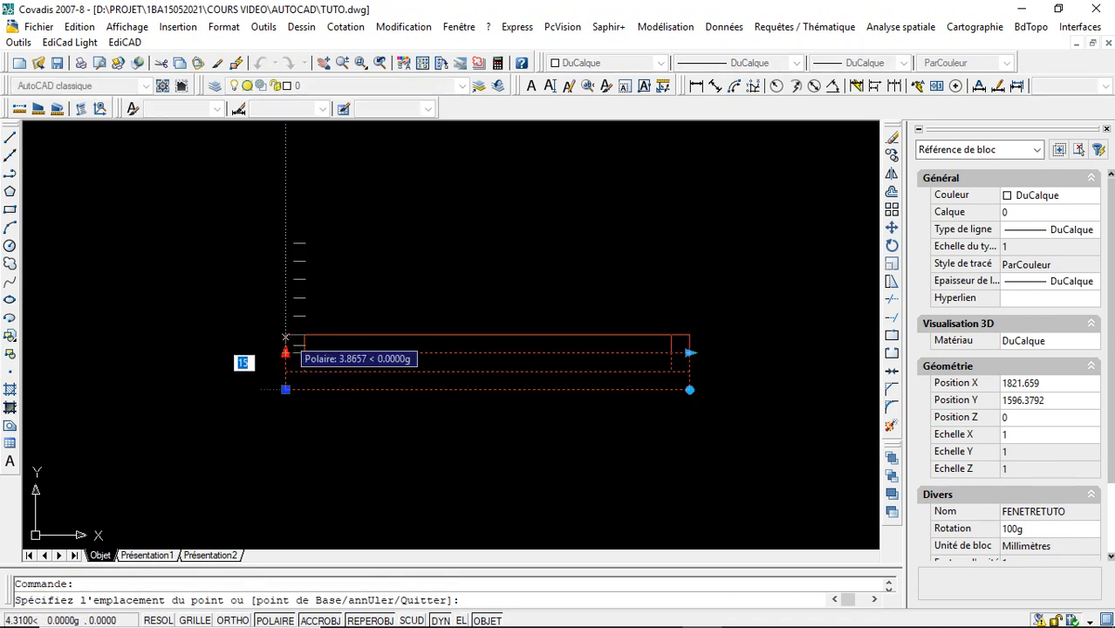
{"action": "left_click", "coordinate": [286, 336]}
{"action": "left_click", "coordinate": [286, 331]}
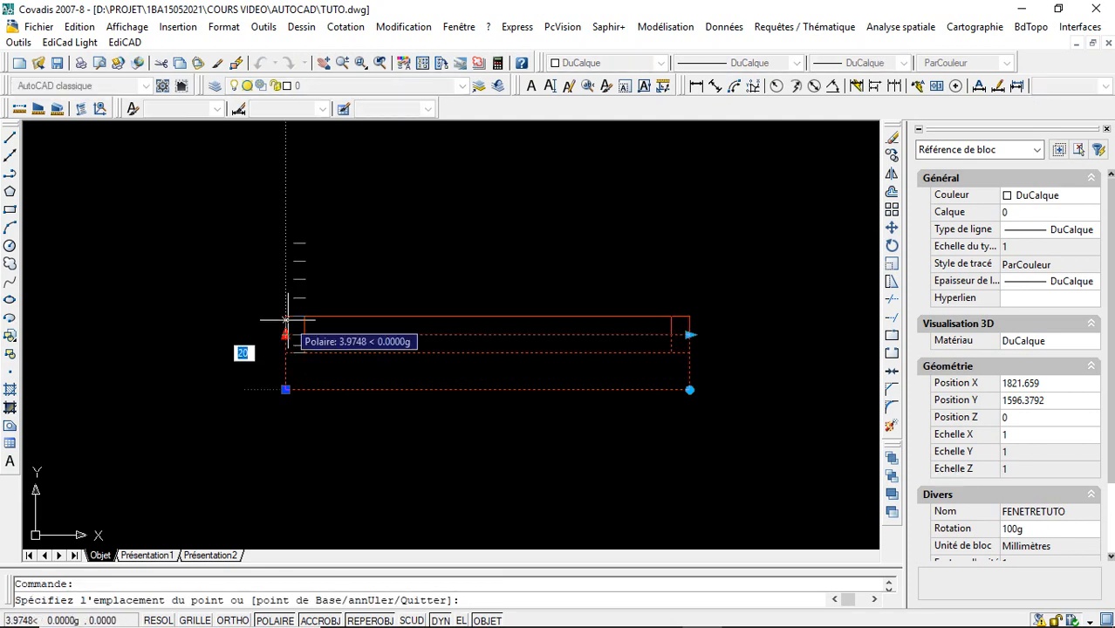
{"action": "left_click", "coordinate": [286, 316]}
{"action": "double_click", "coordinate": [285, 316]}
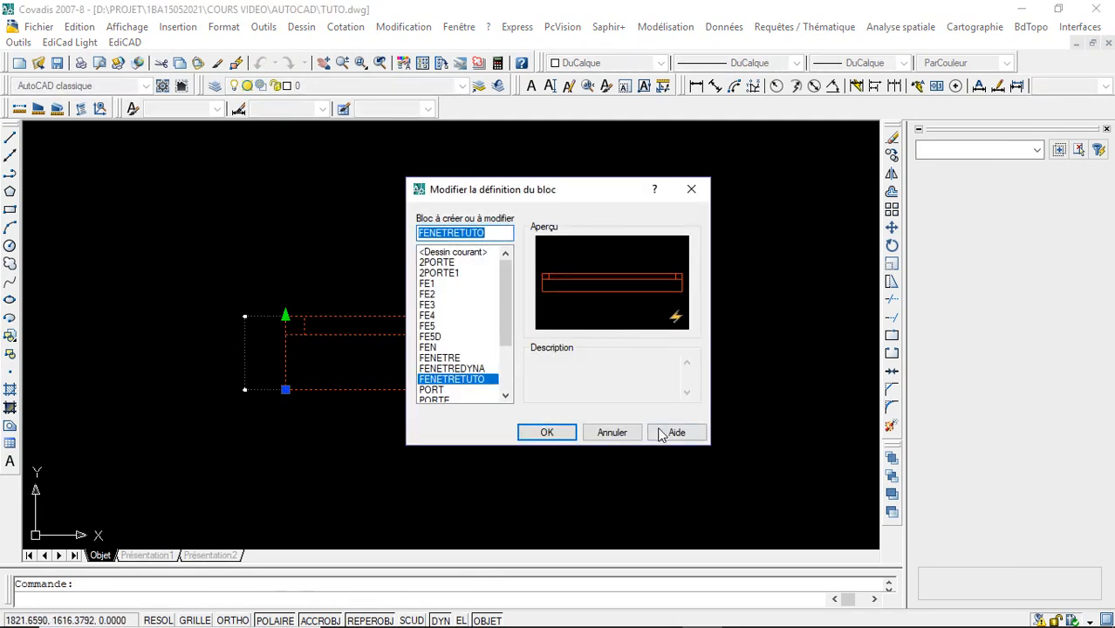
{"action": "left_click", "coordinate": [621, 432]}
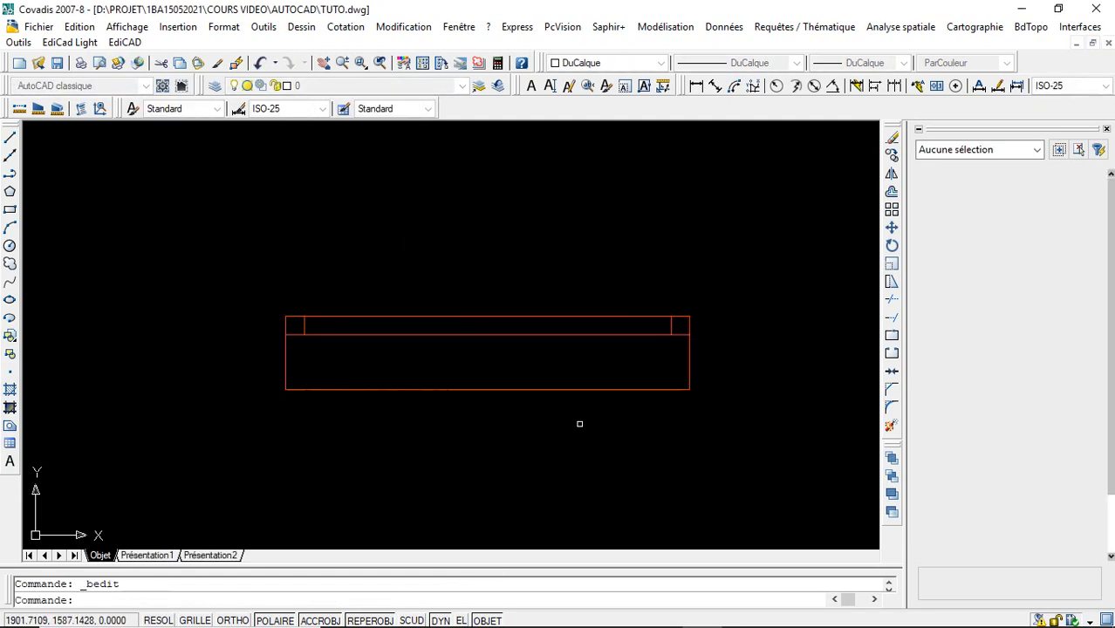
- Select the window block and test its vertical stretch grip at thicknesses of 40, 10 and 40, ending at 20
{"action": "left_click", "coordinate": [289, 316]}
{"action": "left_click", "coordinate": [285, 315]}
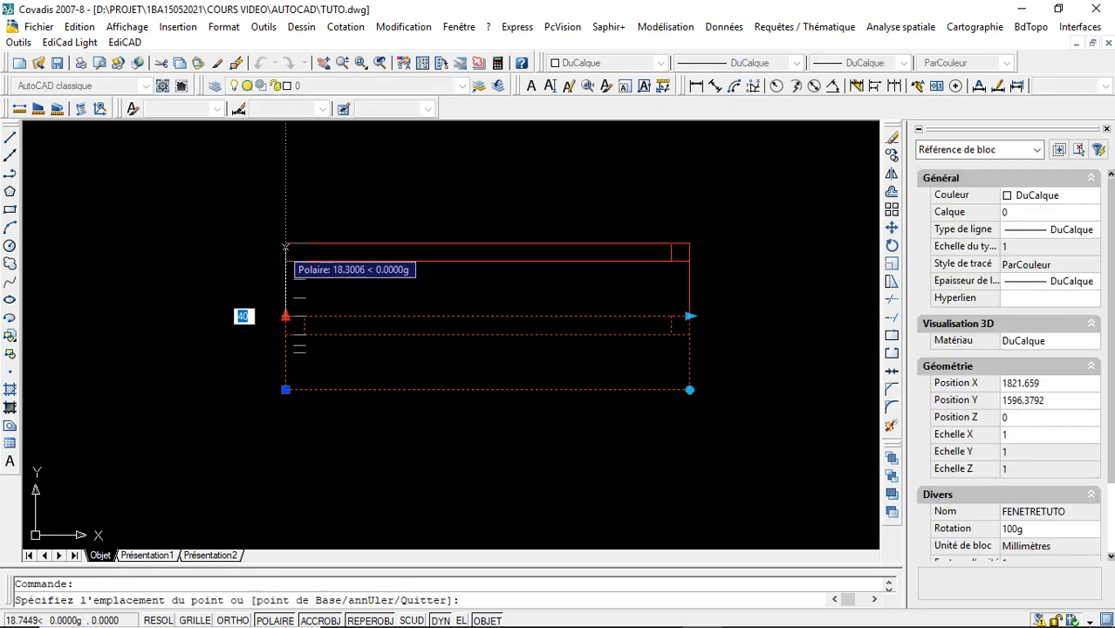
{"action": "left_click", "coordinate": [284, 246]}
{"action": "left_click", "coordinate": [286, 243]}
{"action": "left_click", "coordinate": [280, 207]}
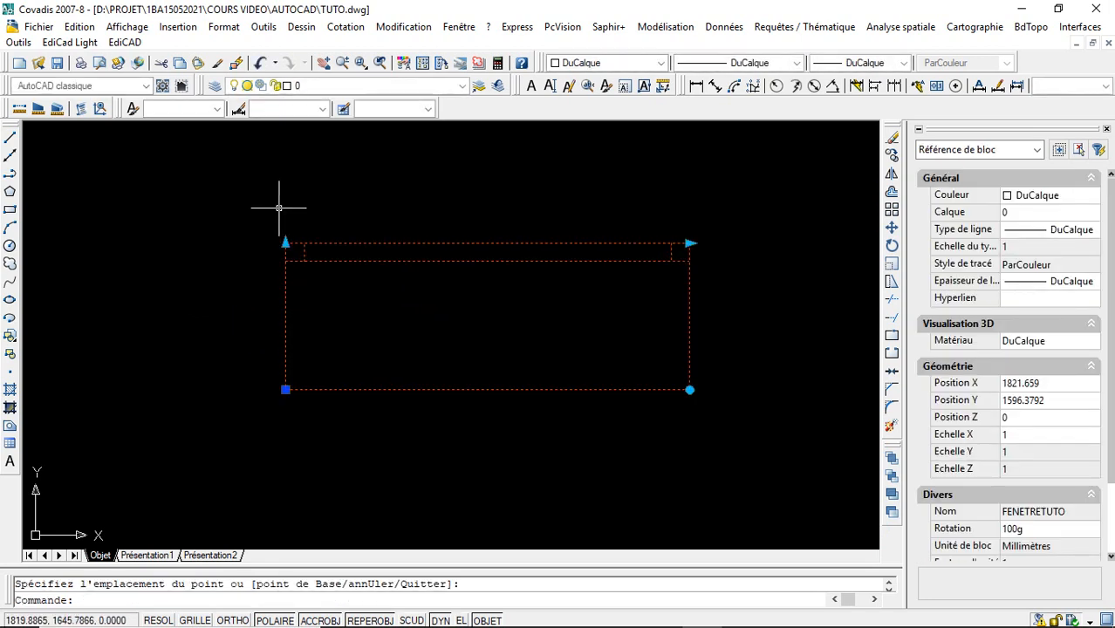
{"action": "left_click", "coordinate": [286, 244]}
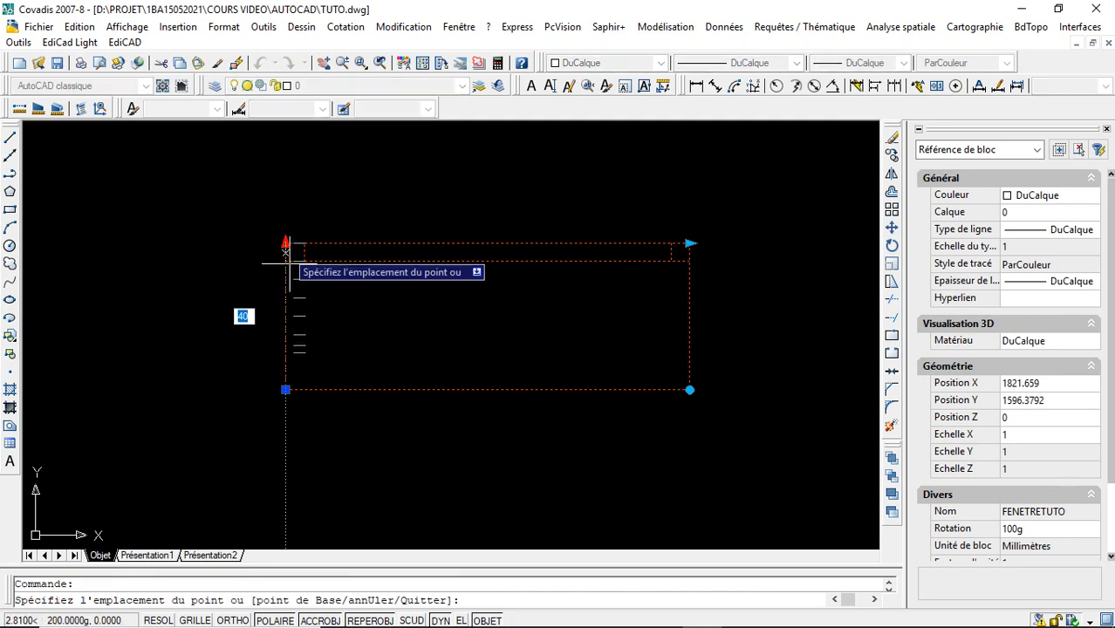
{"action": "left_click", "coordinate": [287, 352]}
{"action": "left_click", "coordinate": [285, 352]}
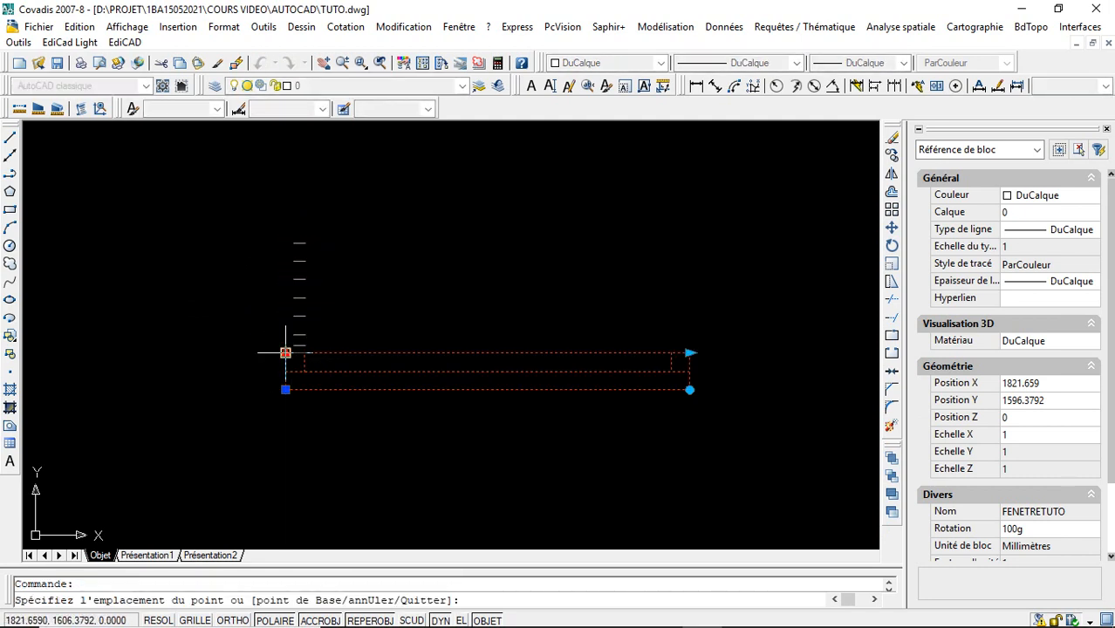
{"action": "left_click", "coordinate": [270, 244]}
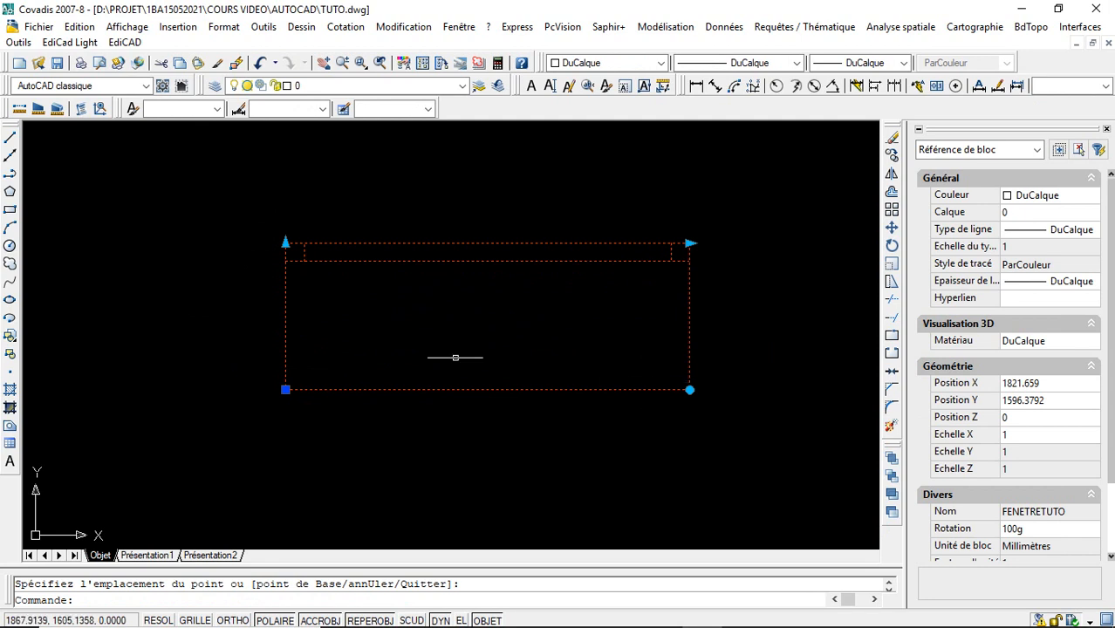
{"action": "left_click", "coordinate": [285, 243]}
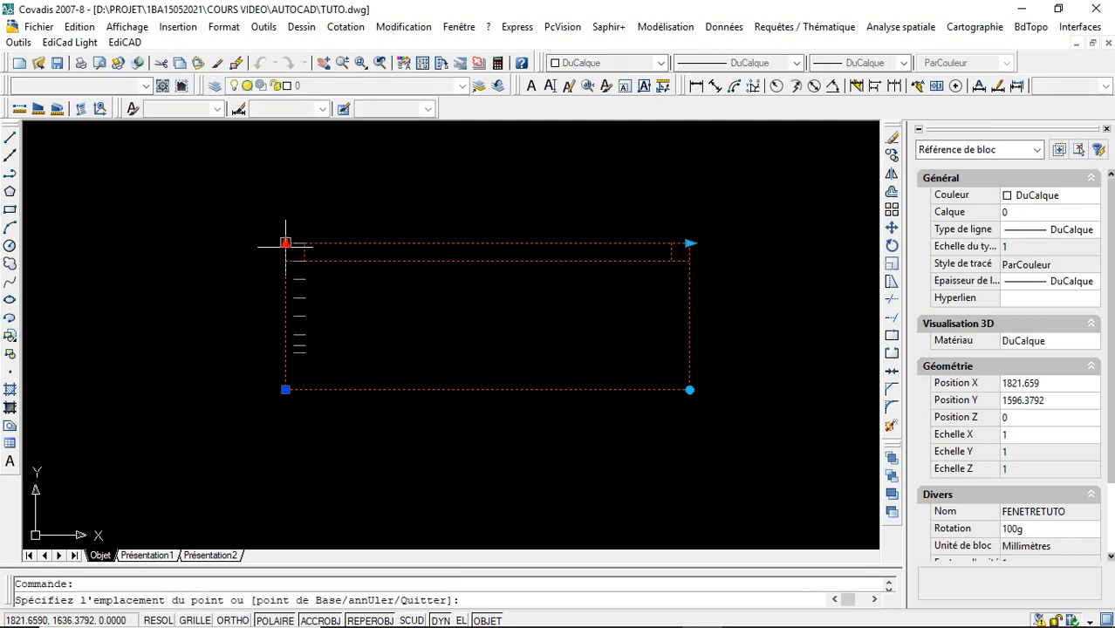
{"action": "left_click", "coordinate": [286, 315]}
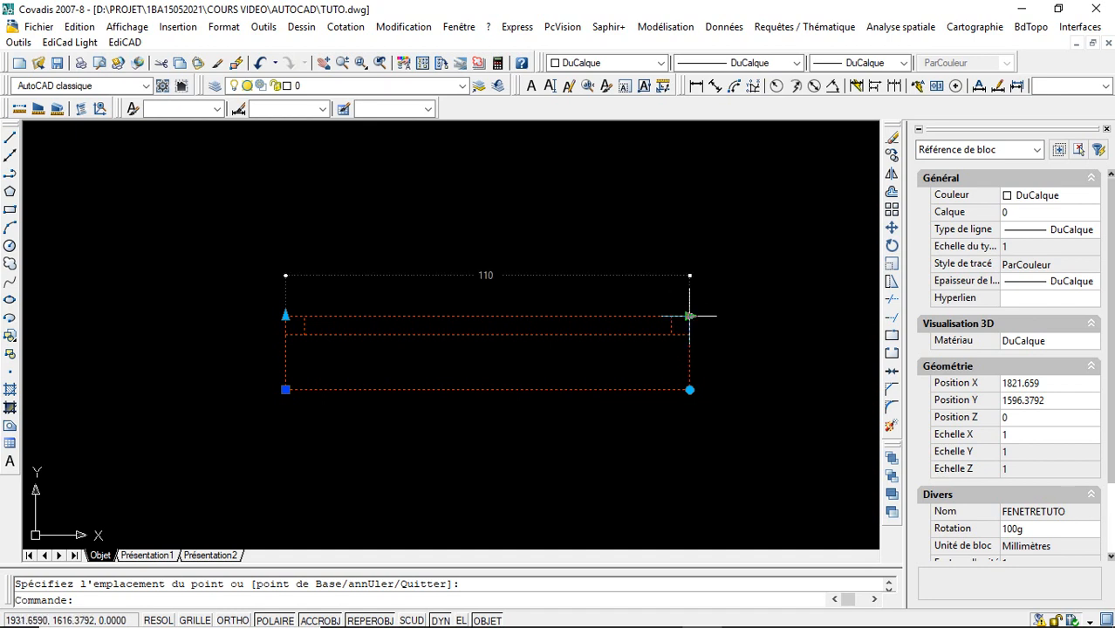
- Test the window's horizontal stretch grip at widths of 100, 80, 130 and 150, ending at 70
{"action": "left_click", "coordinate": [689, 315]}
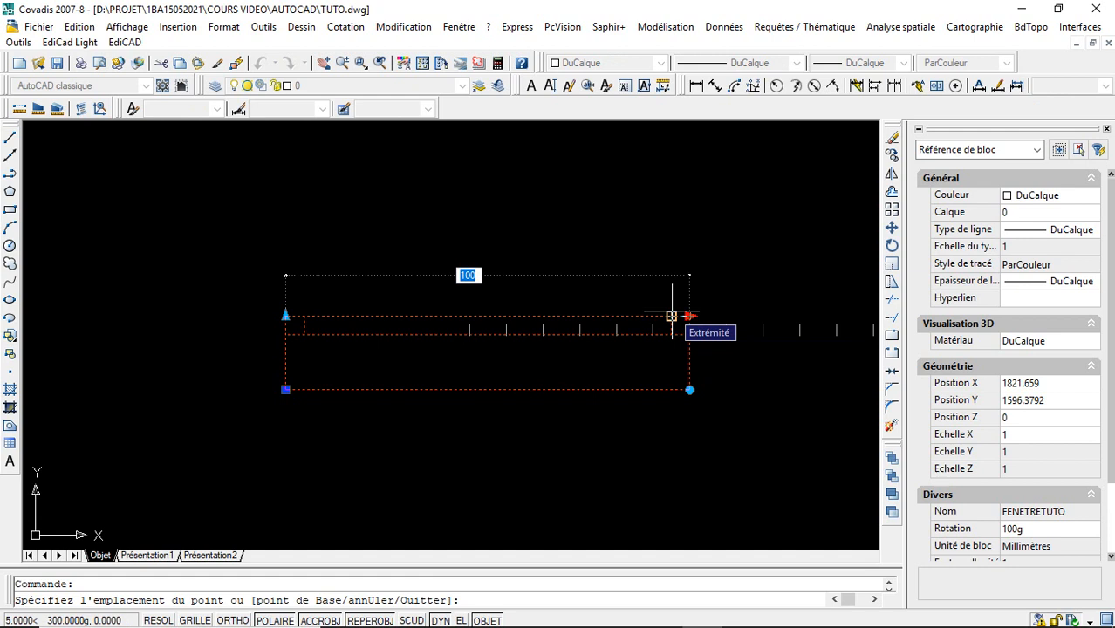
{"action": "key", "text": "Return"}
{"action": "left_click", "coordinate": [656, 317]}
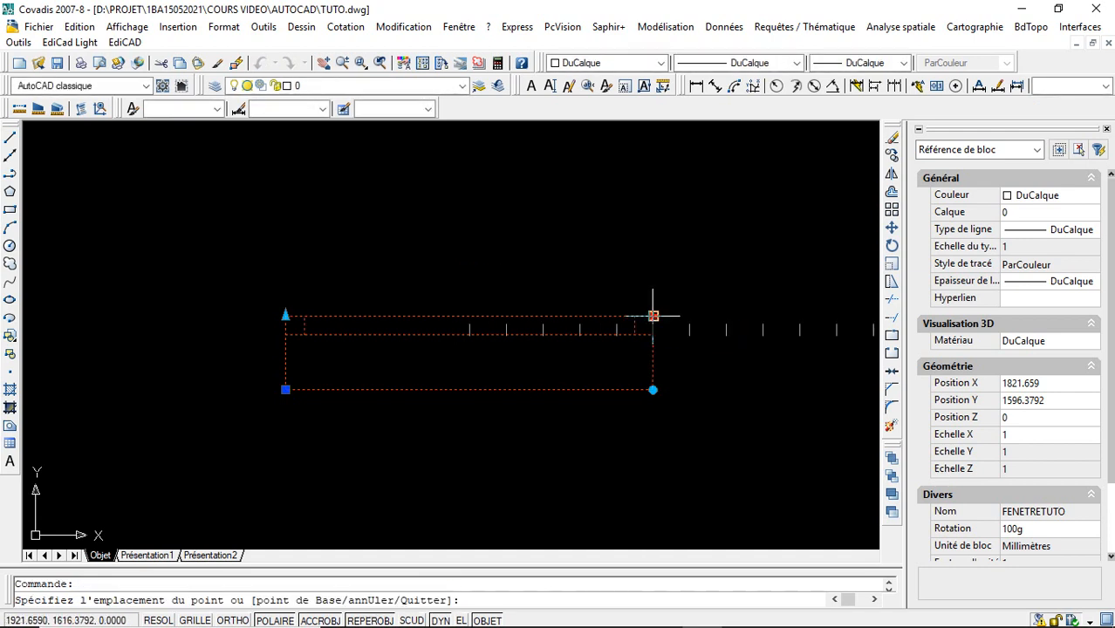
{"action": "left_click", "coordinate": [583, 315]}
{"action": "left_click", "coordinate": [580, 315]}
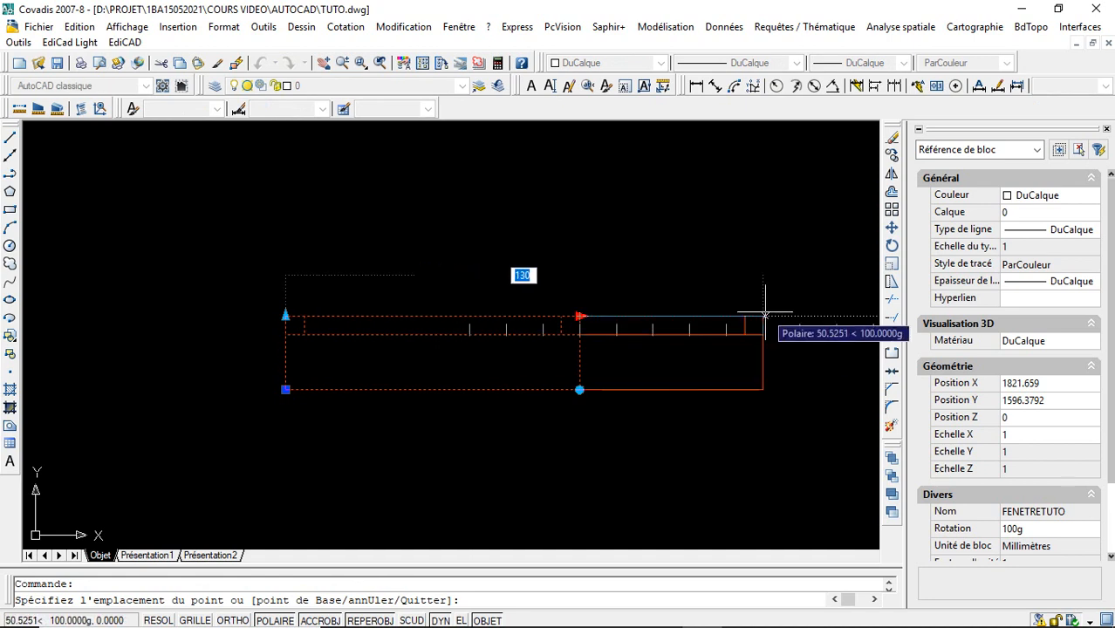
{"action": "left_click", "coordinate": [765, 315]}
{"action": "left_click", "coordinate": [763, 315]}
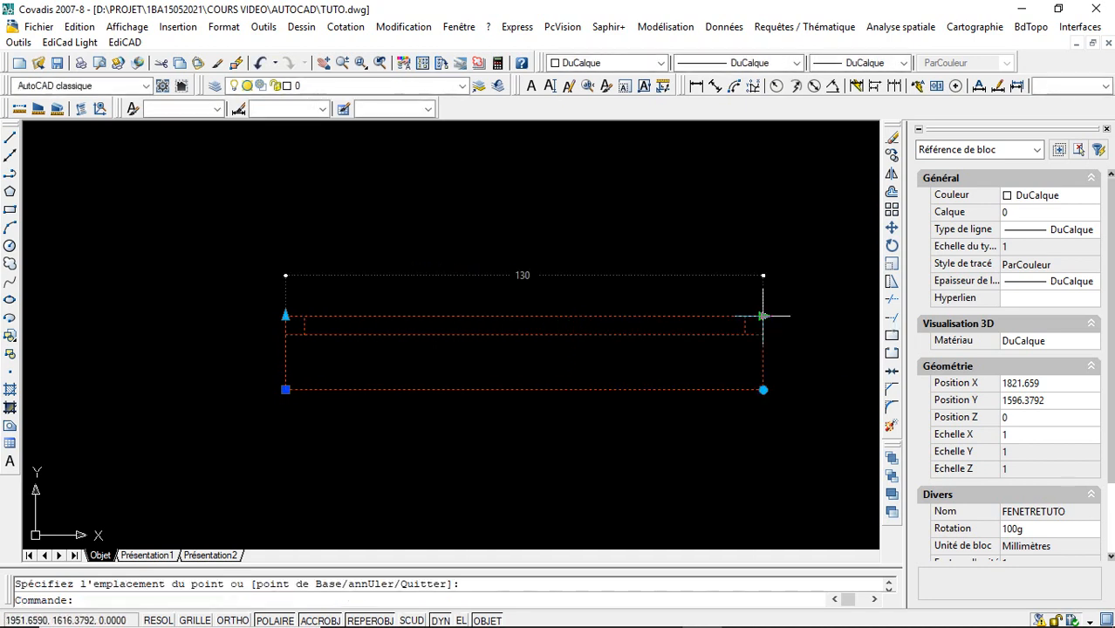
{"action": "left_click", "coordinate": [835, 316]}
{"action": "left_click", "coordinate": [835, 315]}
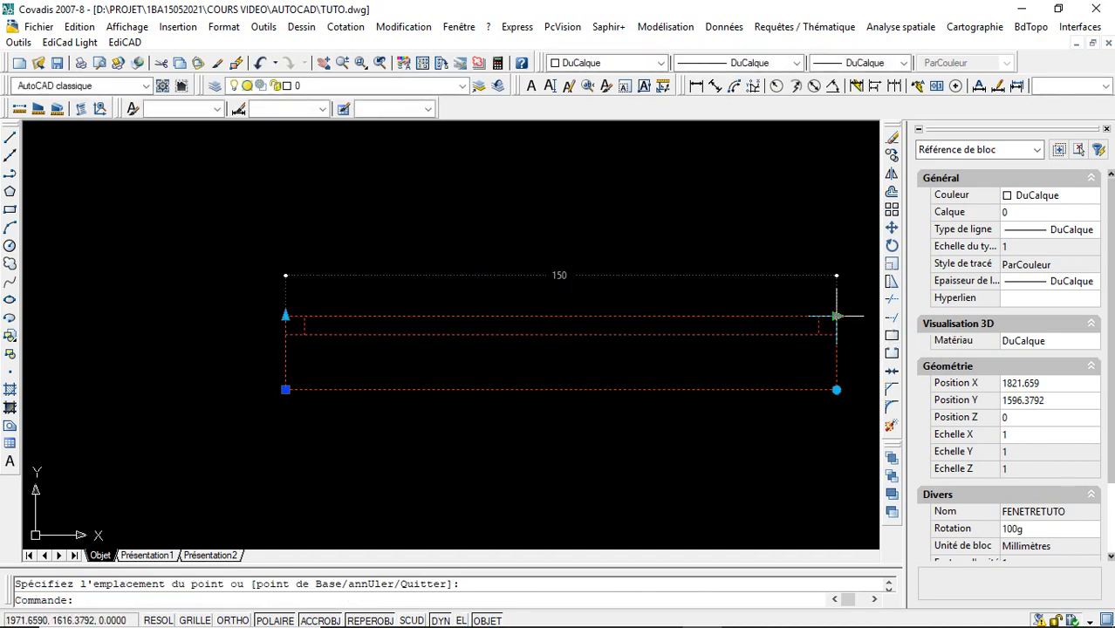
{"action": "left_click", "coordinate": [543, 317]}
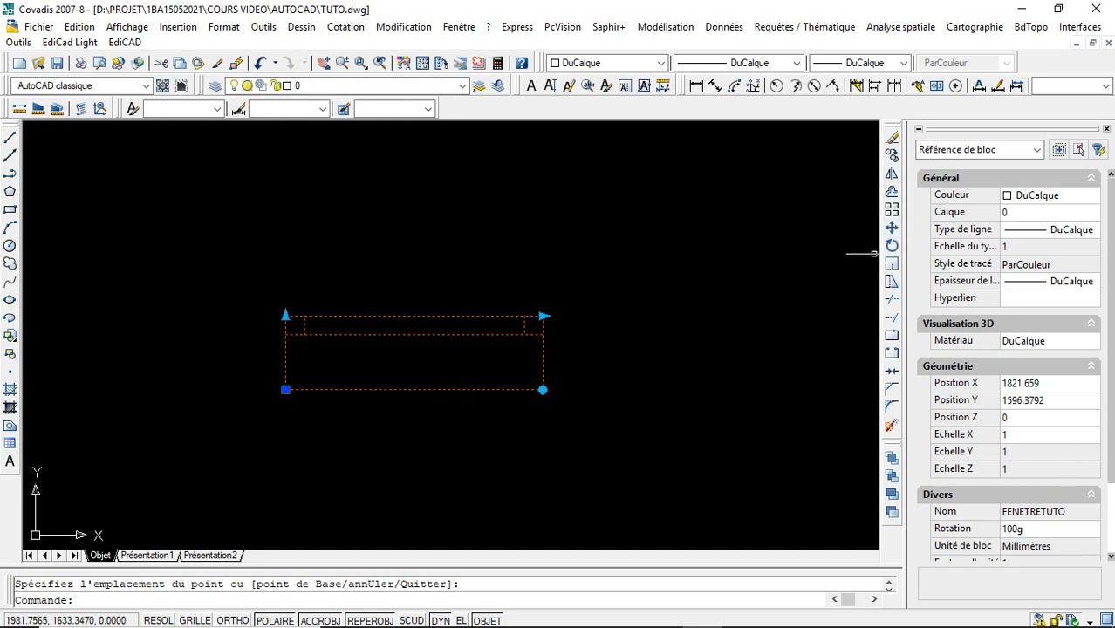
- Deselect the window and open the FENETRETUTO block definition in the block editor
{"action": "key", "text": "Escape"}
{"action": "key", "text": "Escape"}
{"action": "left_click", "coordinate": [318, 389]}
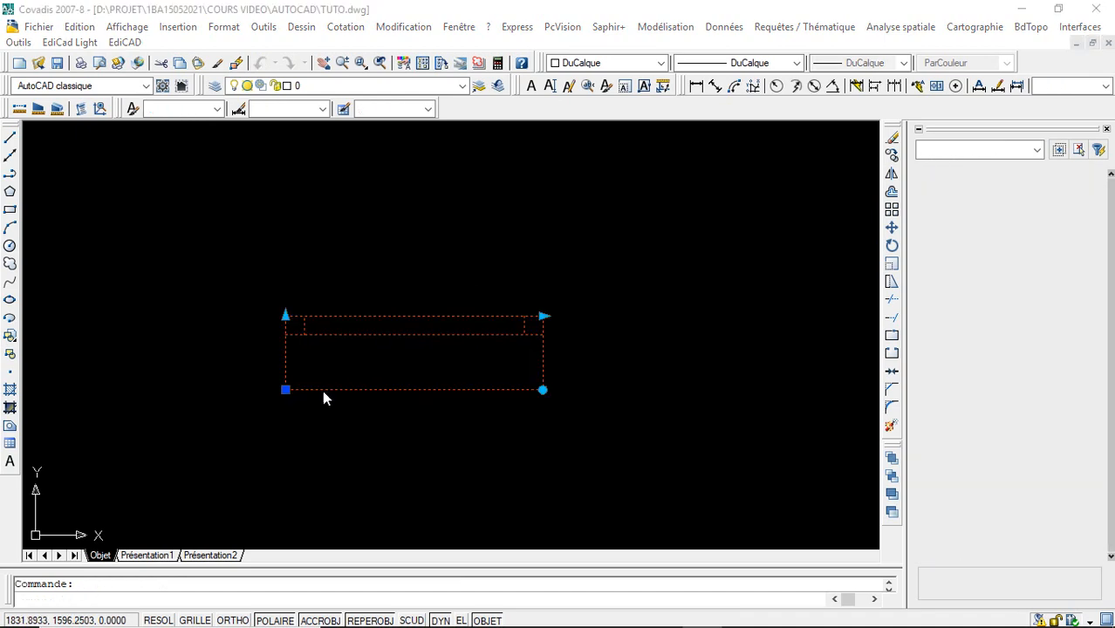
{"action": "double_click", "coordinate": [322, 389]}
{"action": "left_click", "coordinate": [544, 434]}
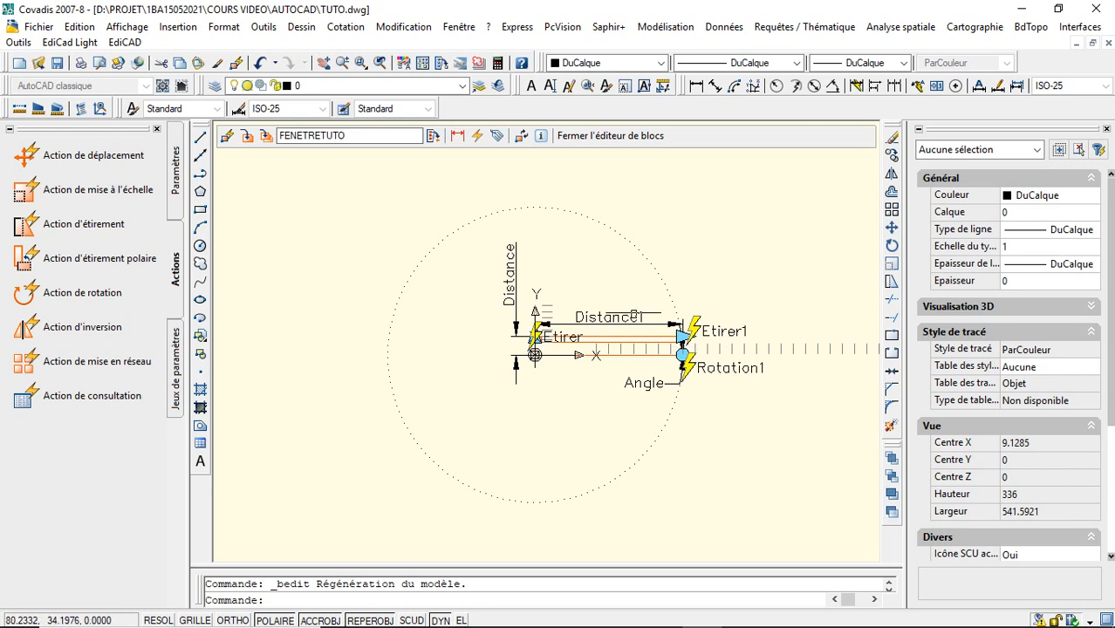
- View the colour choices for the window's two upper horizontal lines without changing them, and close the block editor
{"action": "left_click", "coordinate": [395, 188]}
{"action": "left_click", "coordinate": [818, 468]}
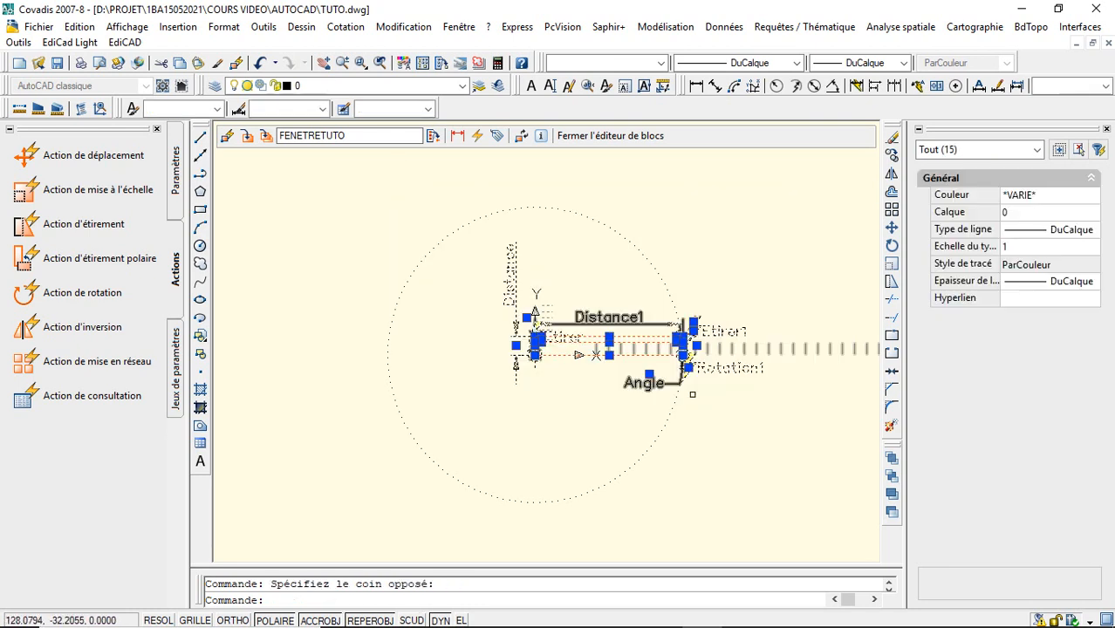
{"action": "key", "text": "Escape"}
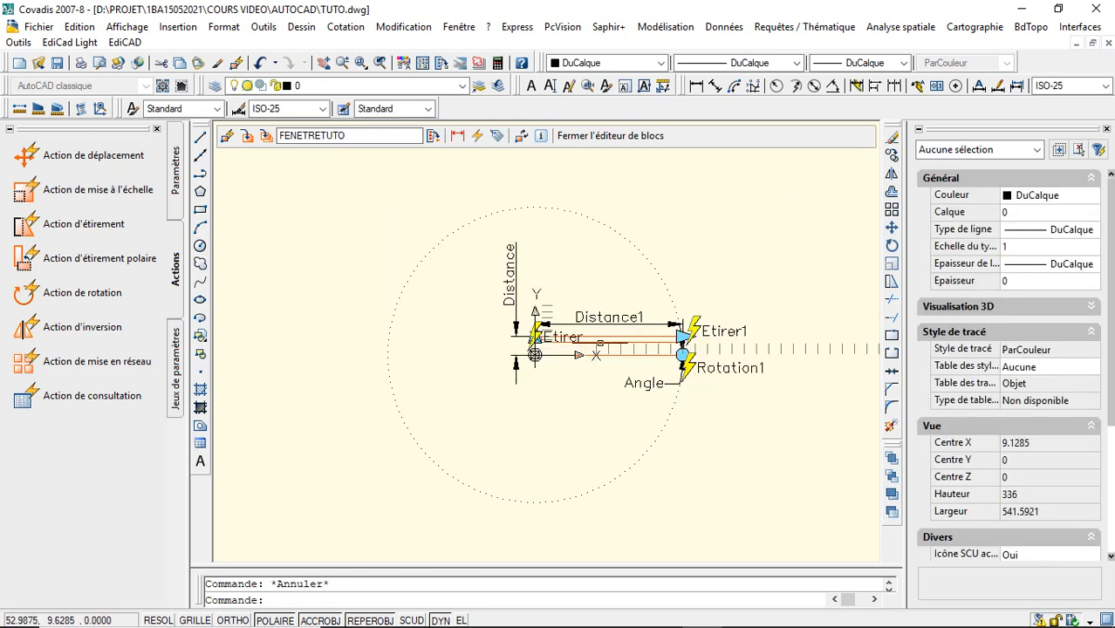
{"action": "left_click", "coordinate": [598, 353]}
{"action": "left_click", "coordinate": [602, 337]}
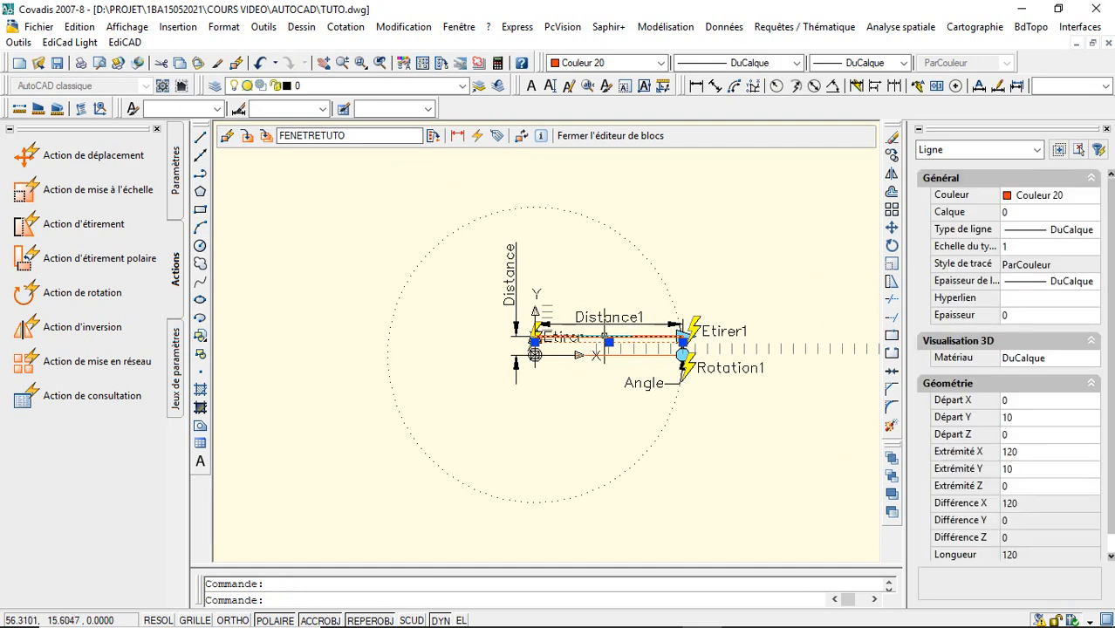
{"action": "left_click", "coordinate": [1022, 201]}
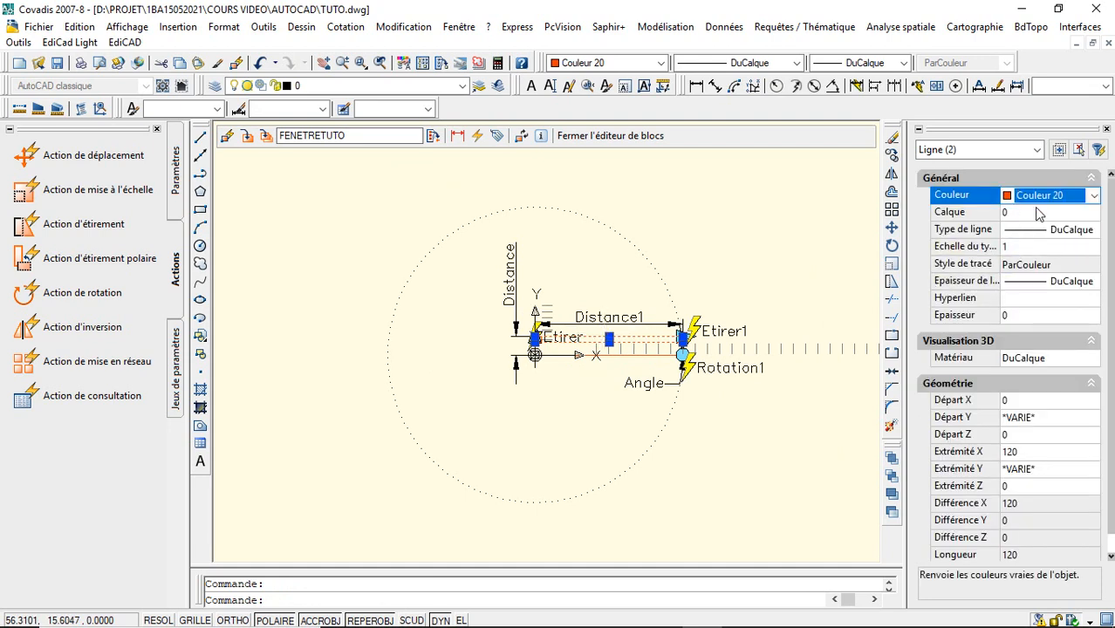
{"action": "left_click", "coordinate": [1082, 213]}
{"action": "left_click", "coordinate": [1089, 195]}
{"action": "left_click", "coordinate": [1093, 197]}
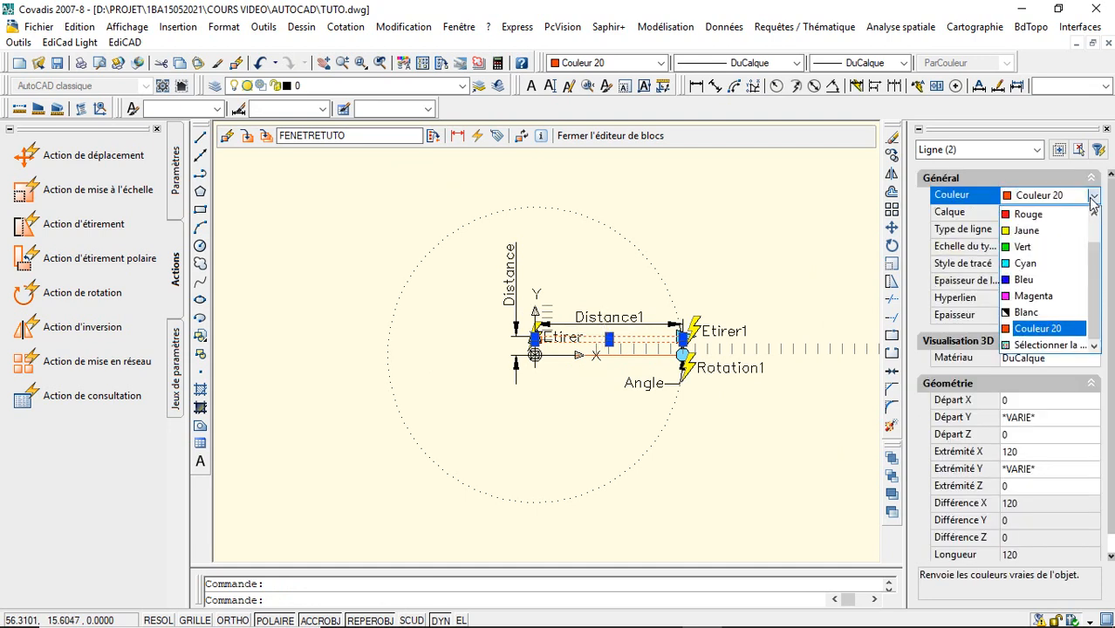
{"action": "key", "text": "Escape"}
{"action": "key", "text": "Escape"}
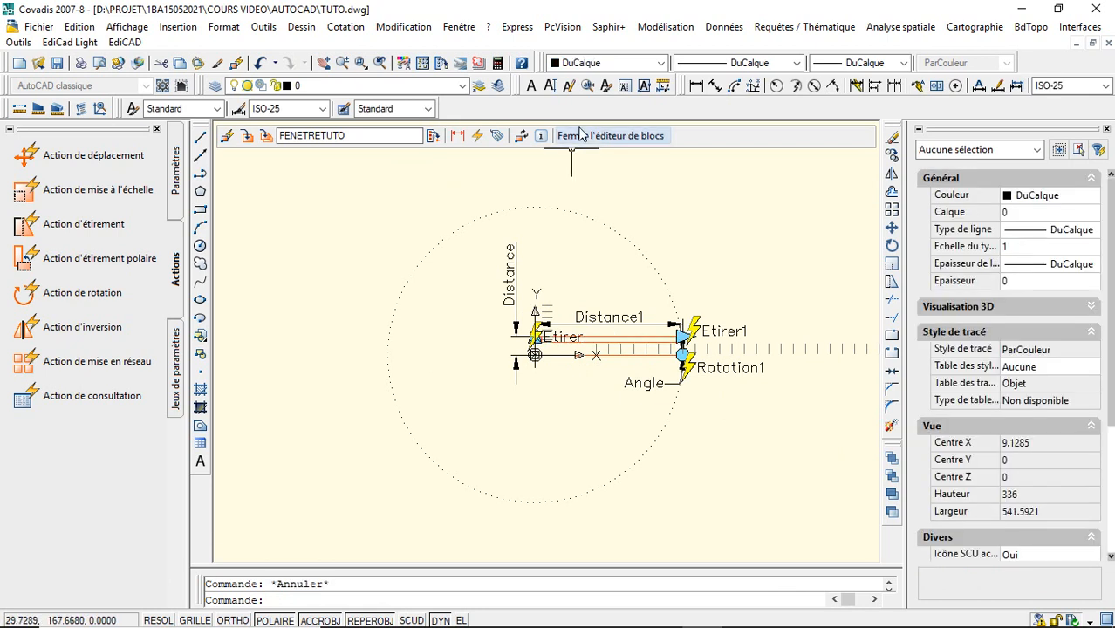
{"action": "left_click", "coordinate": [562, 135]}
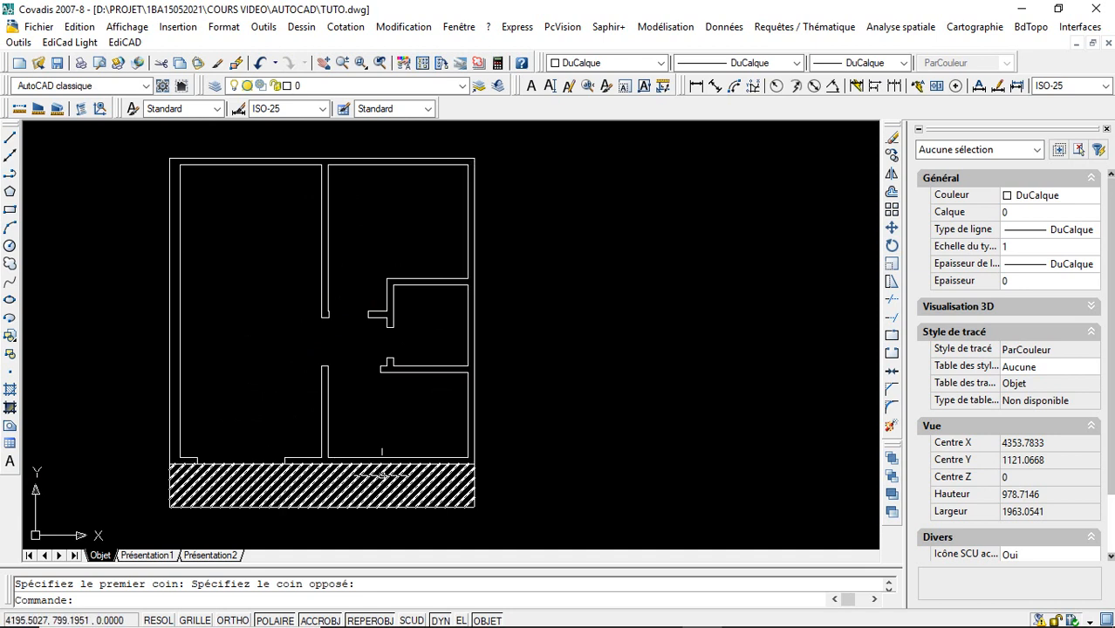
- Insert the FENETRETUTO block in the empty area to the right of the floor plan
{"action": "left_click", "coordinate": [11, 352]}
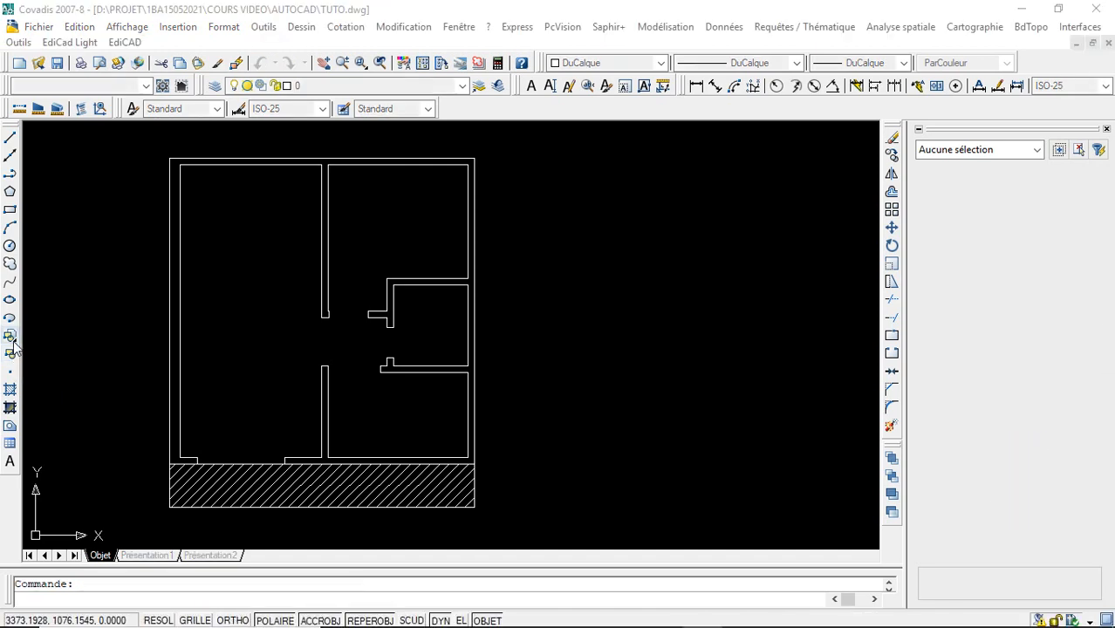
{"action": "left_click", "coordinate": [587, 416]}
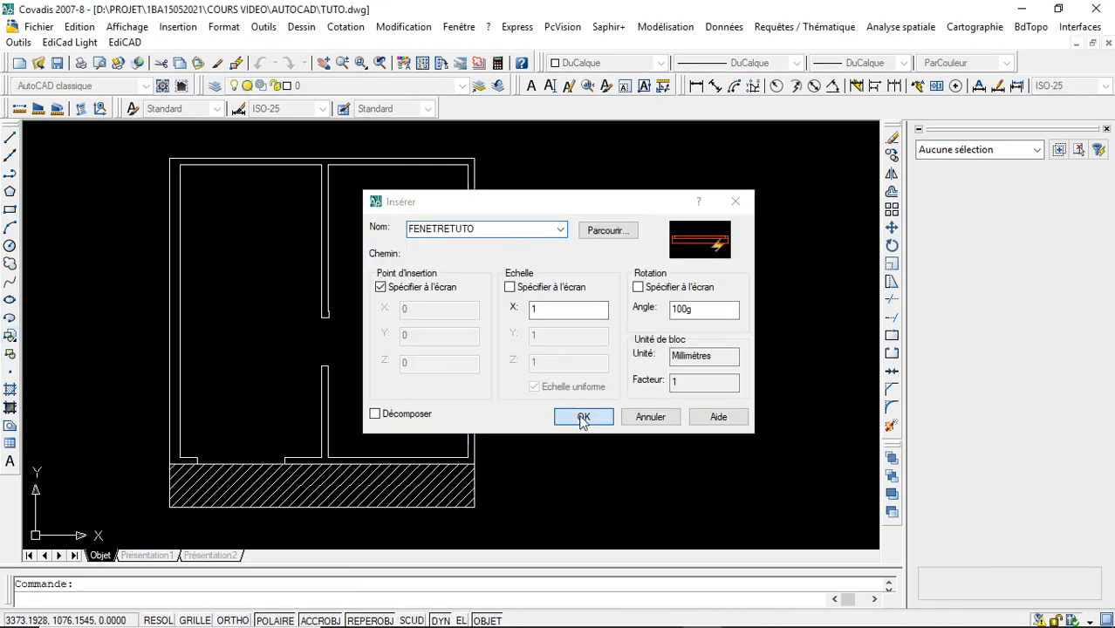
{"action": "left_click", "coordinate": [541, 236]}
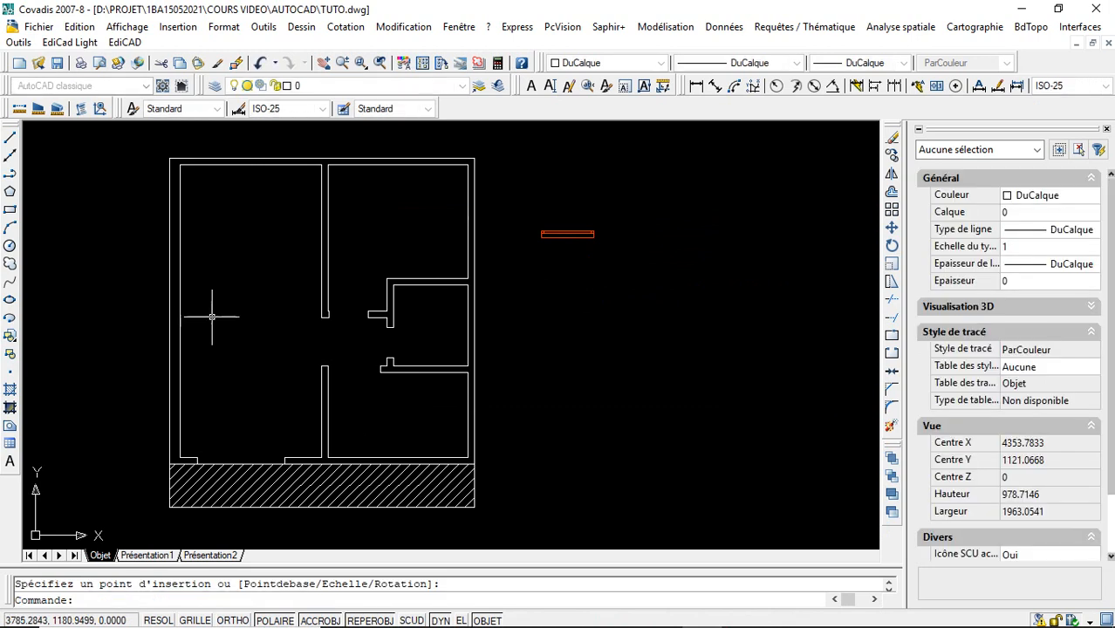
- Insert the PORTETUTO door block to the right of the floor plan, just below the inserted window
{"action": "left_click", "coordinate": [10, 338]}
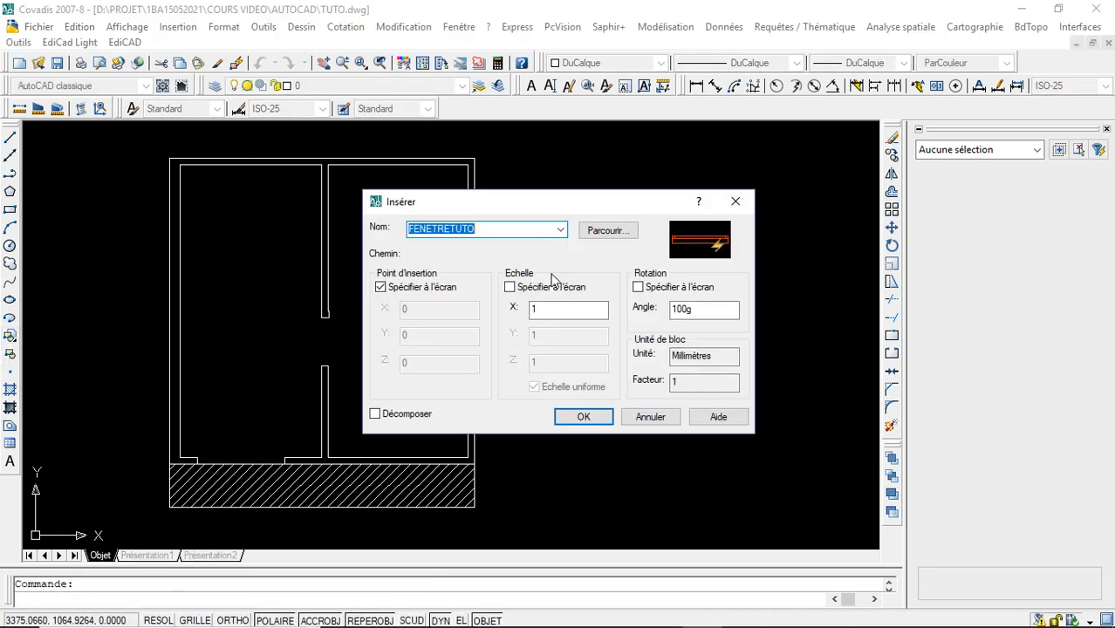
{"action": "left_click", "coordinate": [560, 229]}
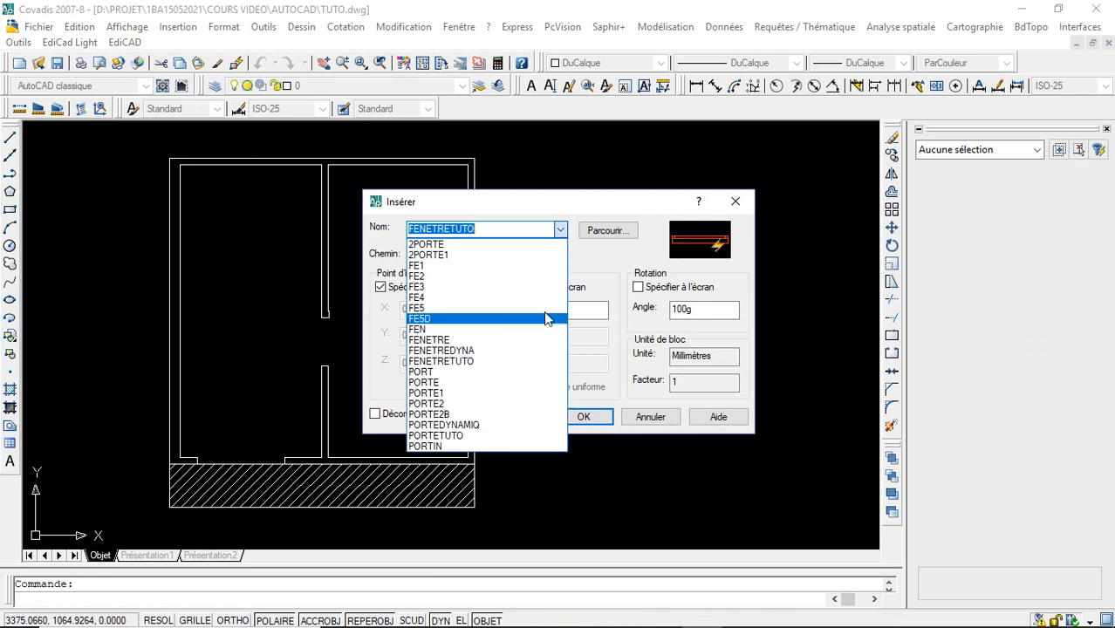
{"action": "left_click", "coordinate": [529, 434]}
{"action": "left_click", "coordinate": [578, 417]}
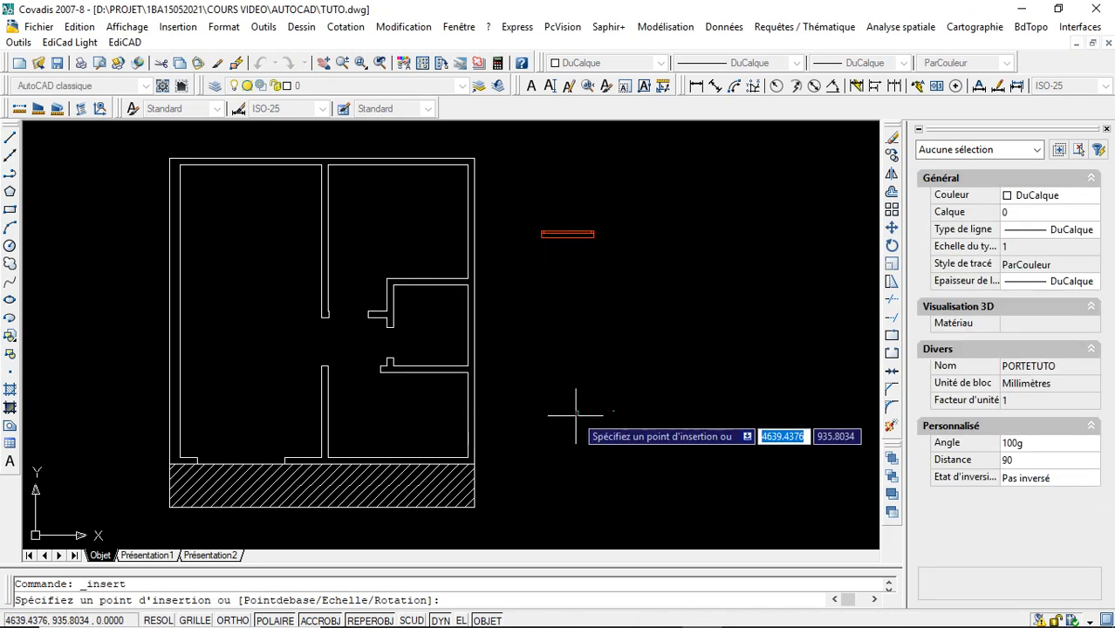
{"action": "left_click", "coordinate": [538, 309]}
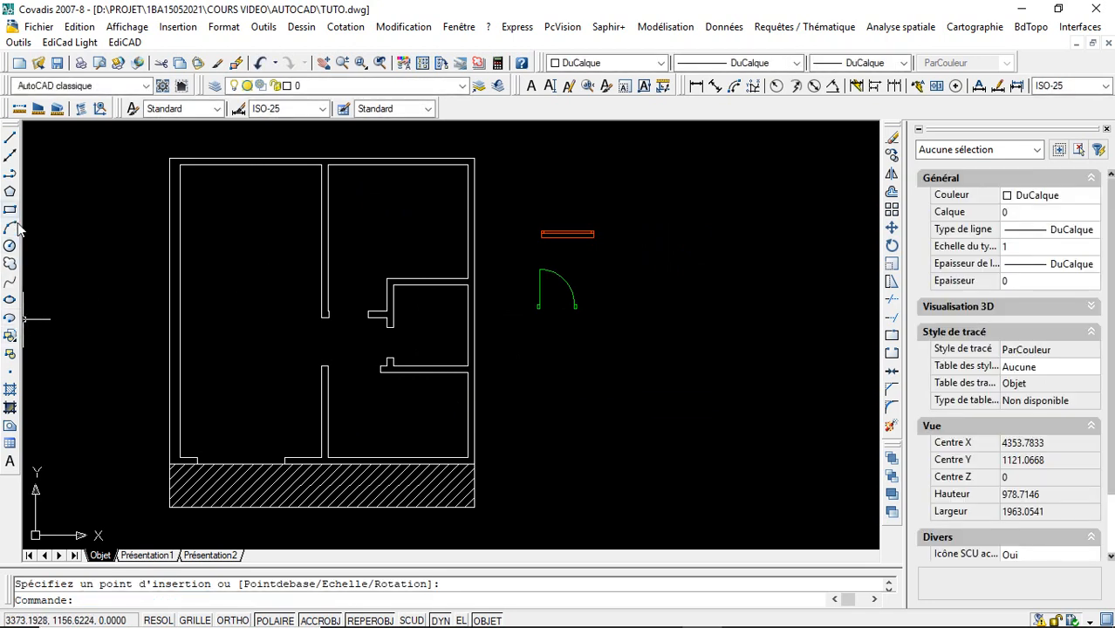
- Insert the 2PORTE1 double-door block to the right of the floor plan, just below the single door
{"action": "left_click", "coordinate": [12, 341]}
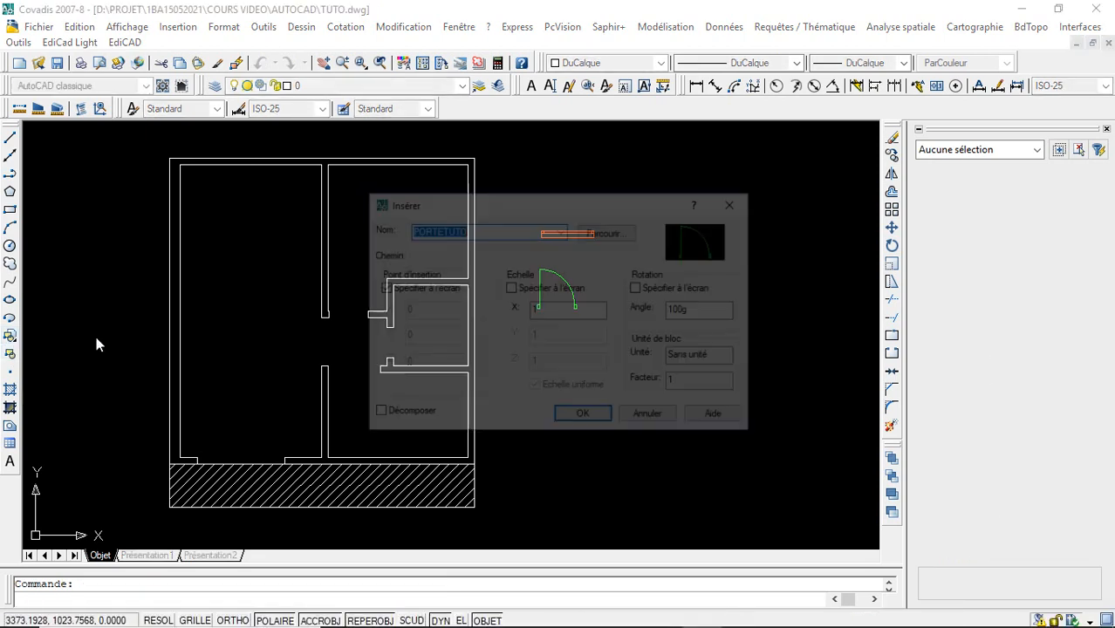
{"action": "left_click", "coordinate": [560, 229]}
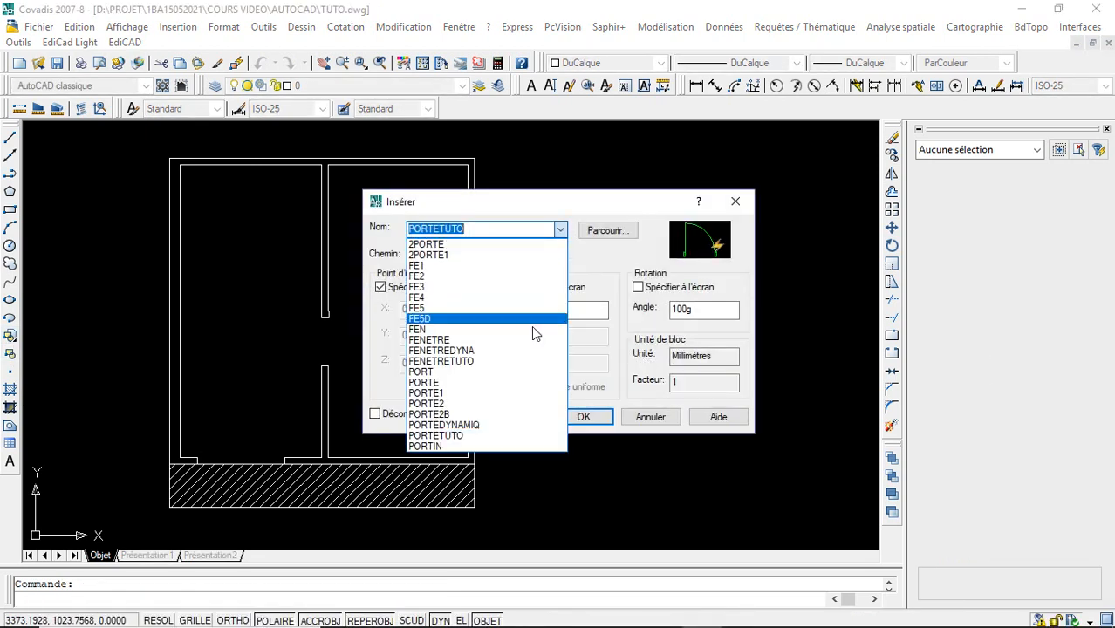
{"action": "left_click", "coordinate": [521, 417]}
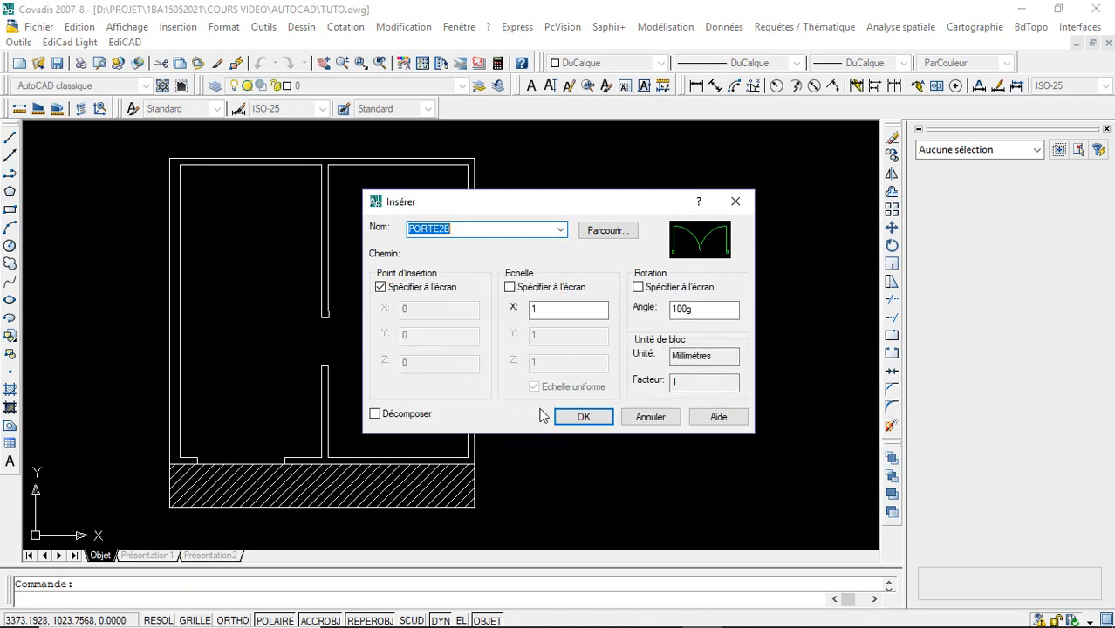
{"action": "left_click", "coordinate": [559, 230]}
{"action": "left_click", "coordinate": [490, 415]}
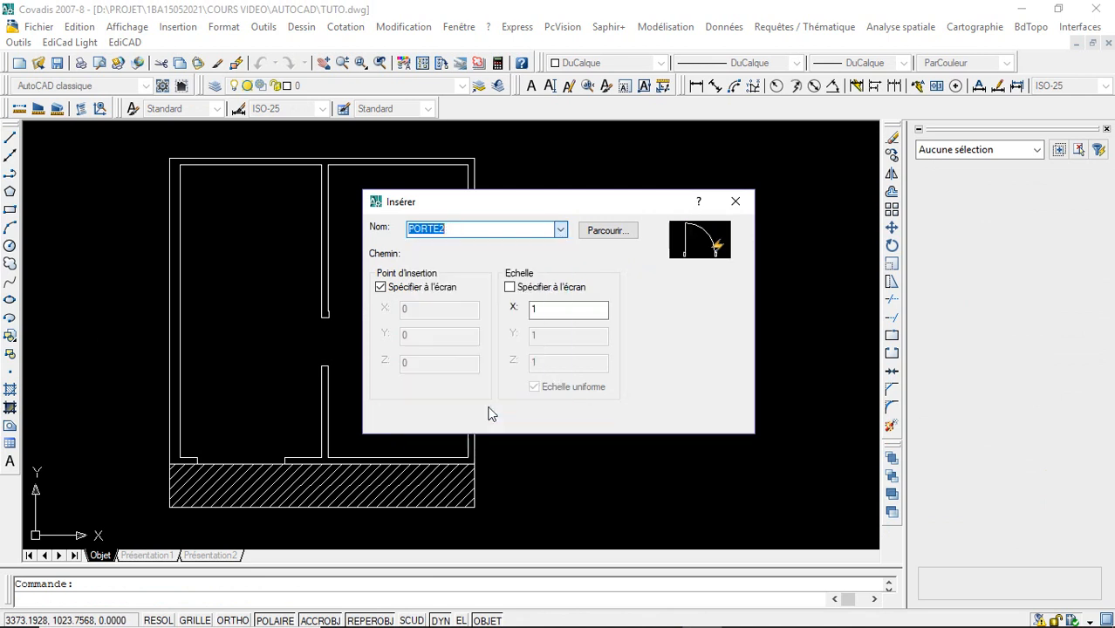
{"action": "left_click", "coordinate": [561, 230]}
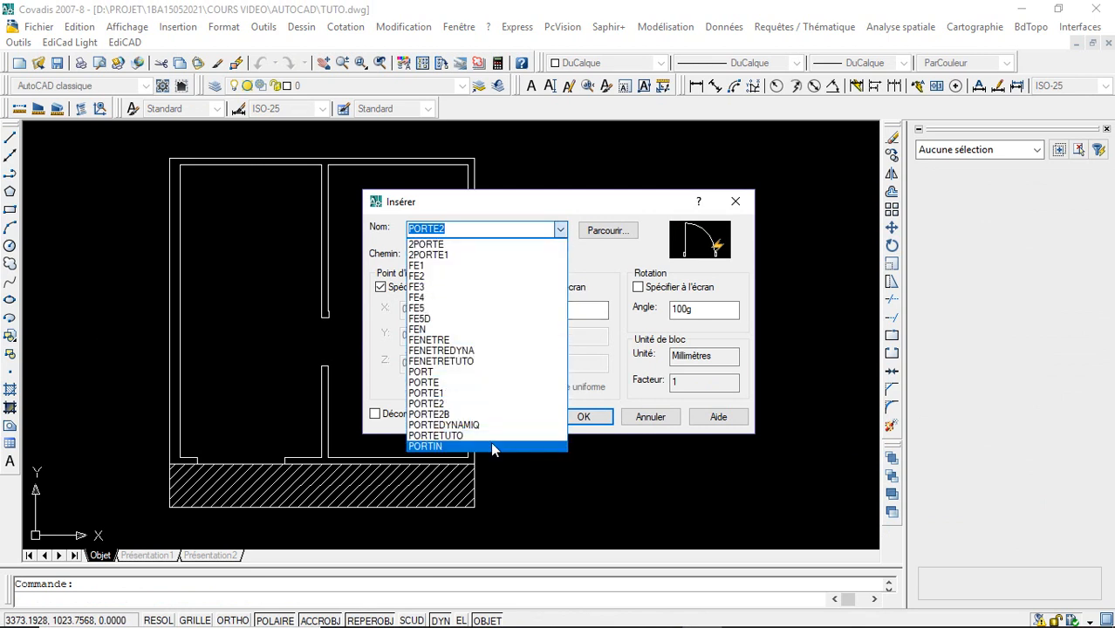
{"action": "left_click", "coordinate": [469, 261]}
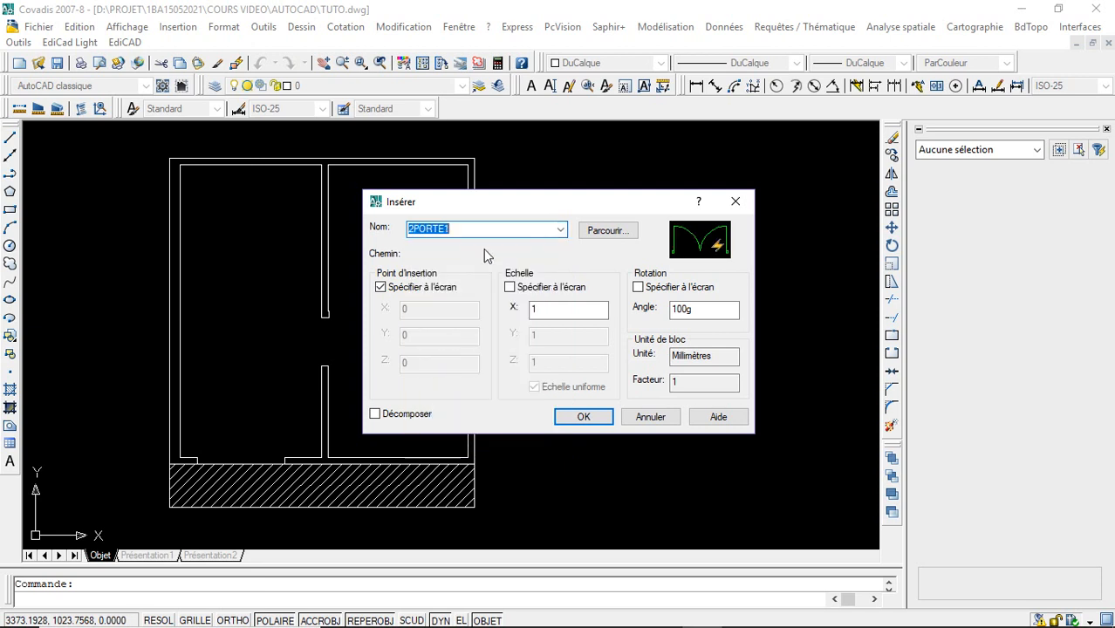
{"action": "left_click", "coordinate": [586, 416]}
{"action": "left_click", "coordinate": [563, 364]}
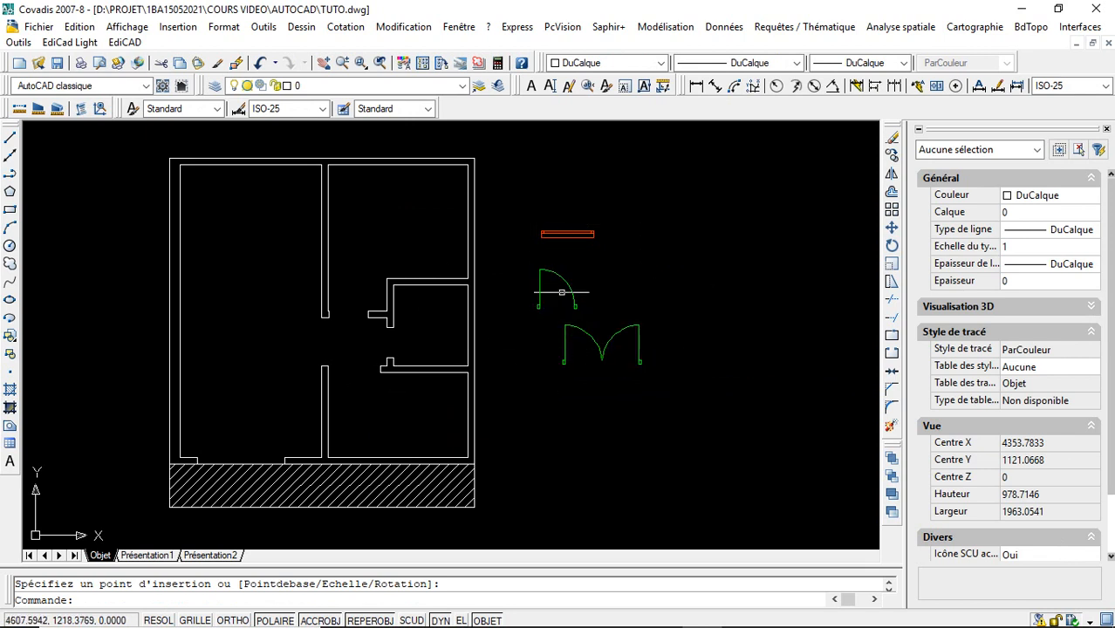
- Copy the PORTETUTO door from its hinge-side base corner to two spots in the empty area to its right
{"action": "left_click", "coordinate": [538, 309]}
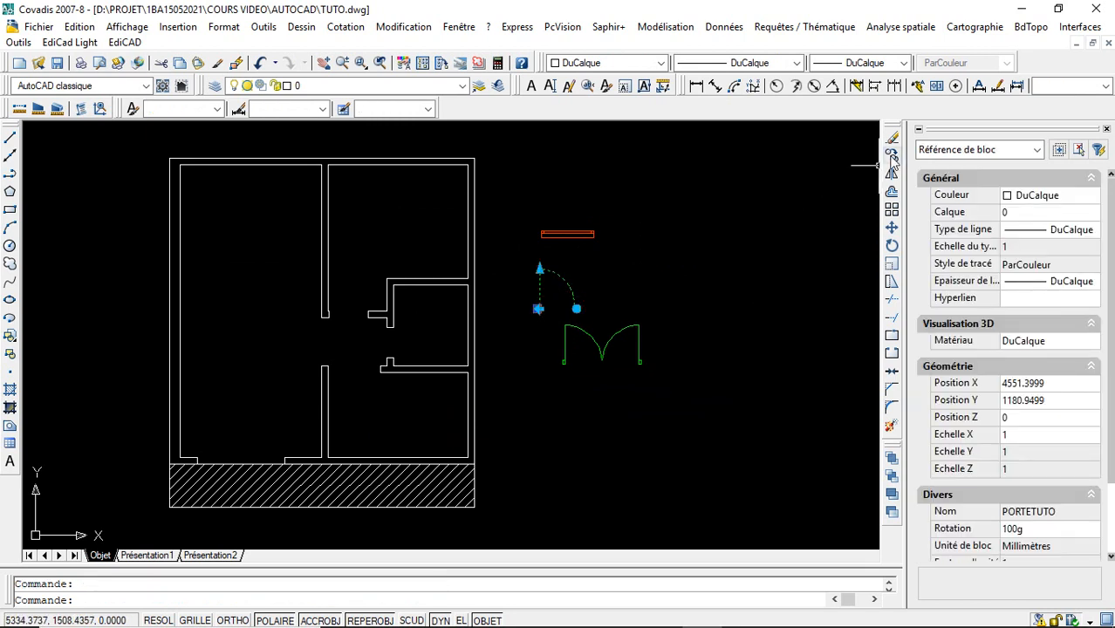
{"action": "left_click", "coordinate": [891, 154]}
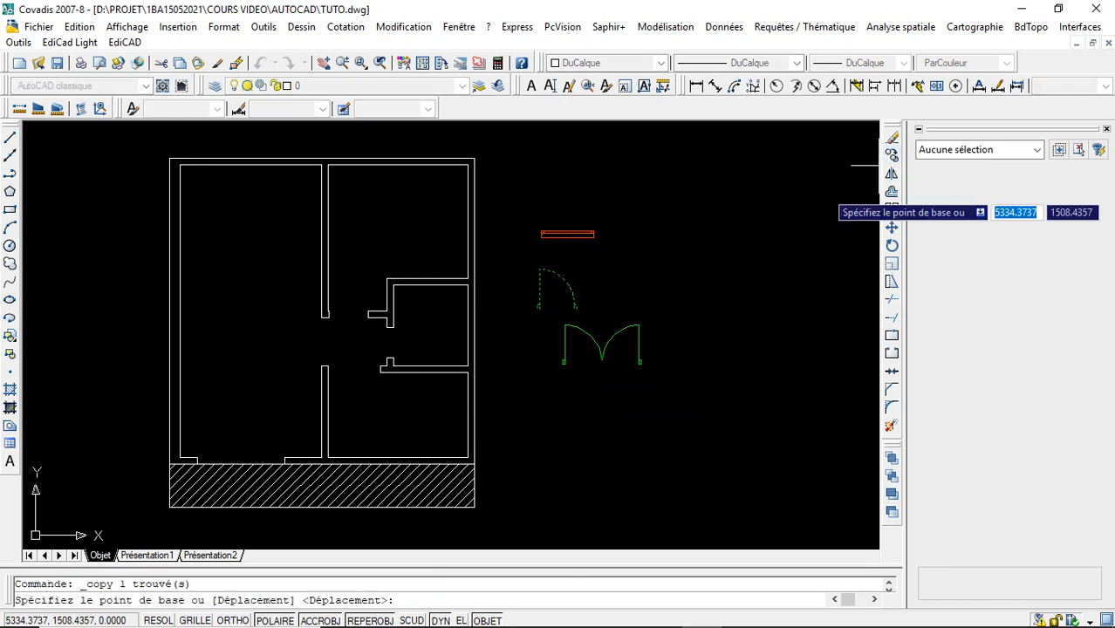
{"action": "left_click", "coordinate": [538, 309]}
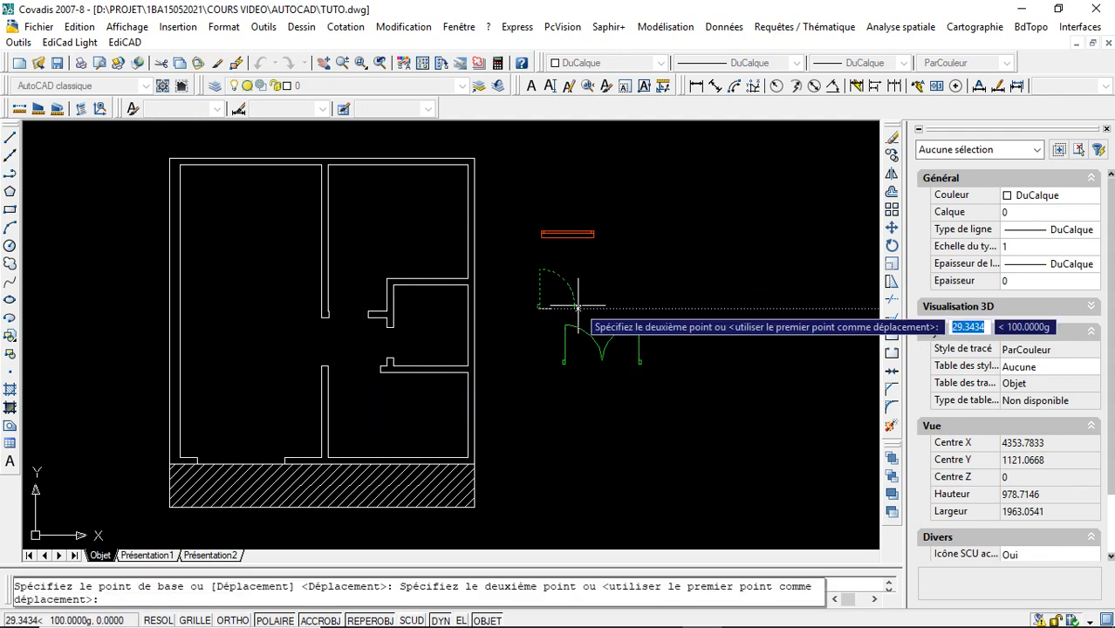
{"action": "left_click", "coordinate": [659, 294]}
{"action": "left_click", "coordinate": [759, 291]}
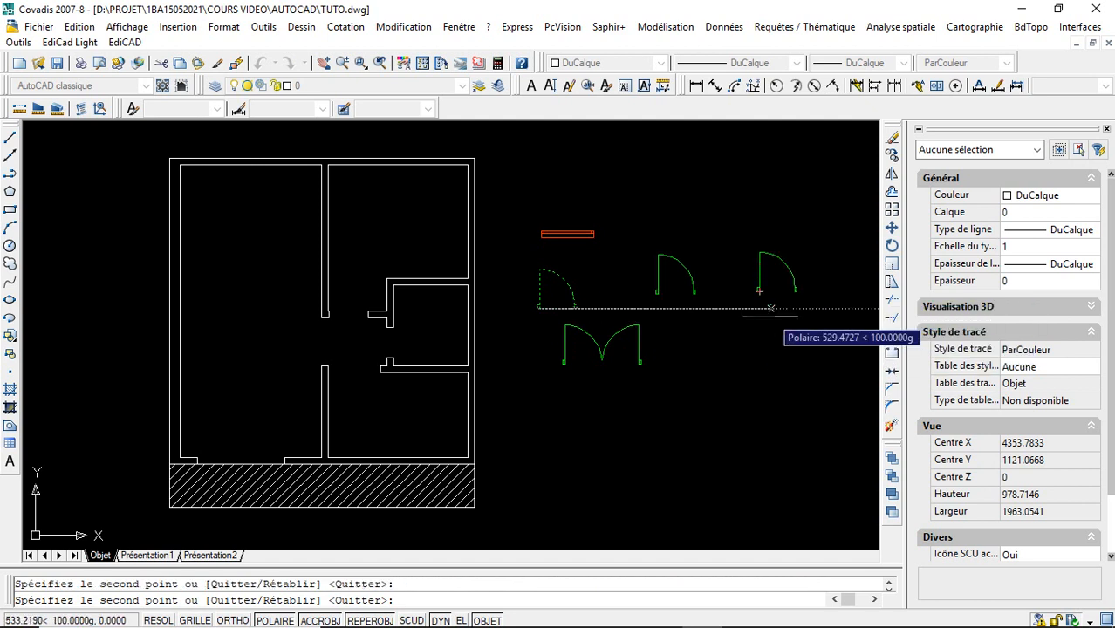
{"action": "right_click", "coordinate": [763, 358]}
{"action": "left_click", "coordinate": [790, 358]}
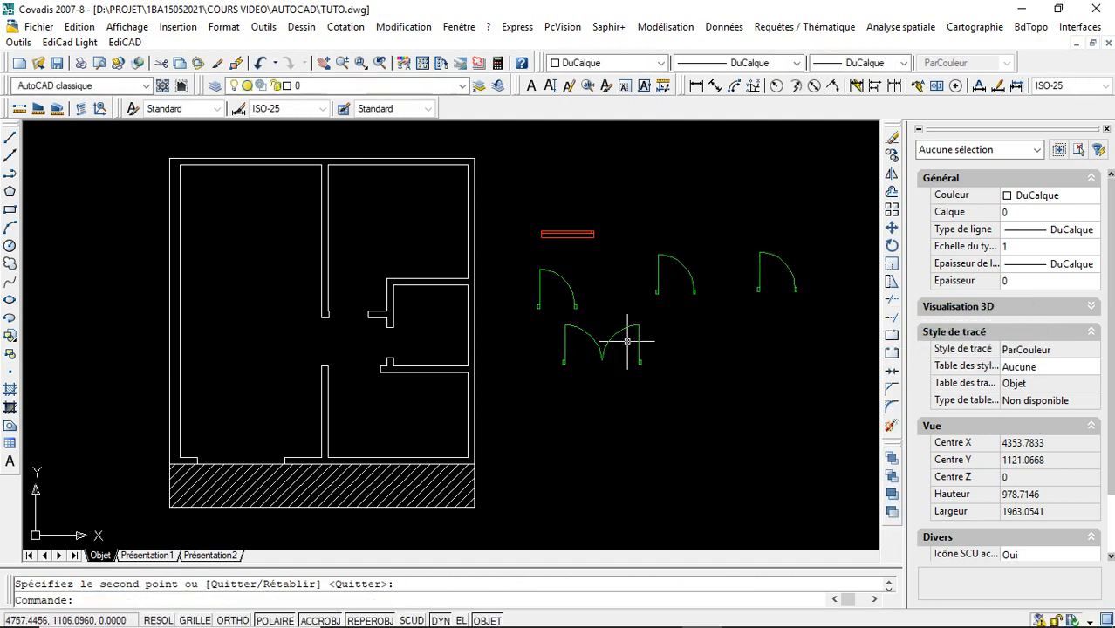
- Make five copies of the FENETRETUTO window in the empty area above and to the right of the original
{"action": "left_click", "coordinate": [581, 237]}
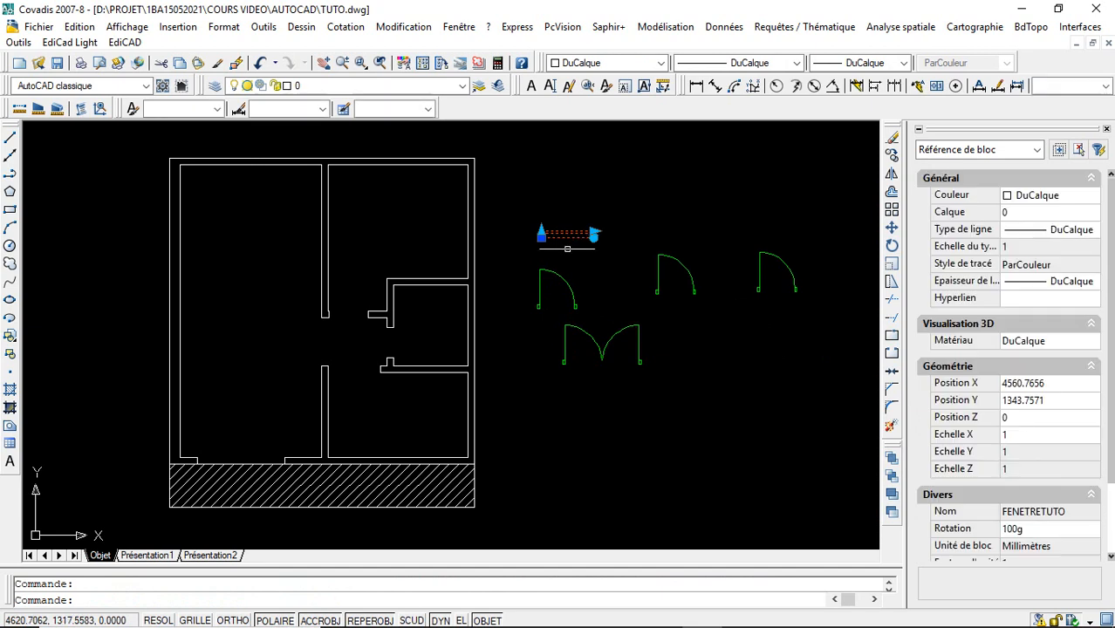
{"action": "left_click", "coordinate": [892, 157]}
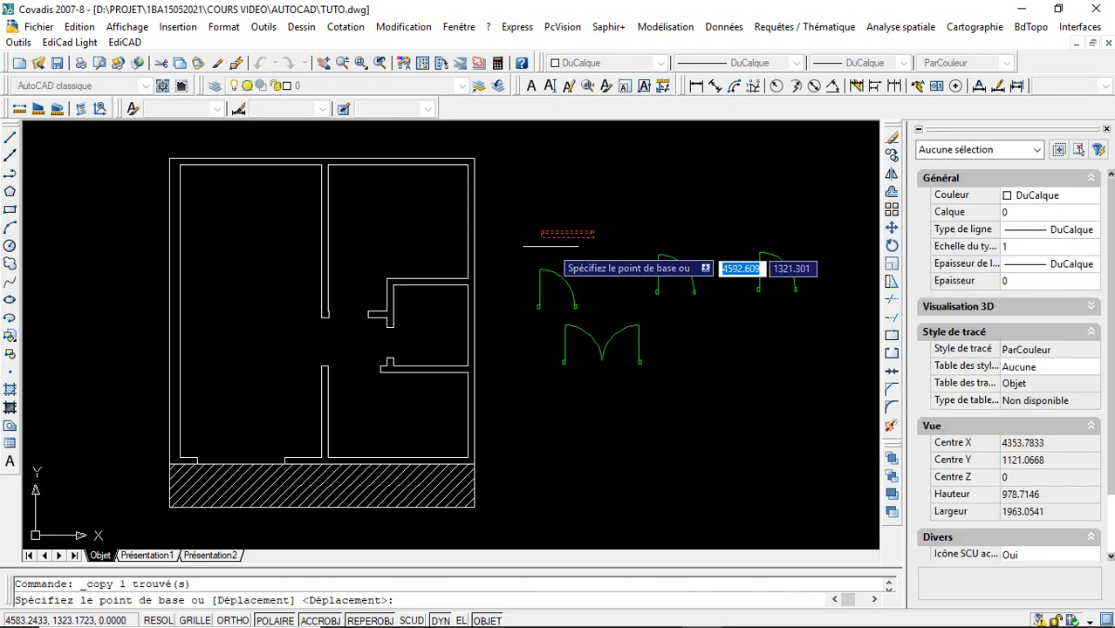
{"action": "left_click", "coordinate": [541, 237]}
{"action": "left_click", "coordinate": [541, 188]}
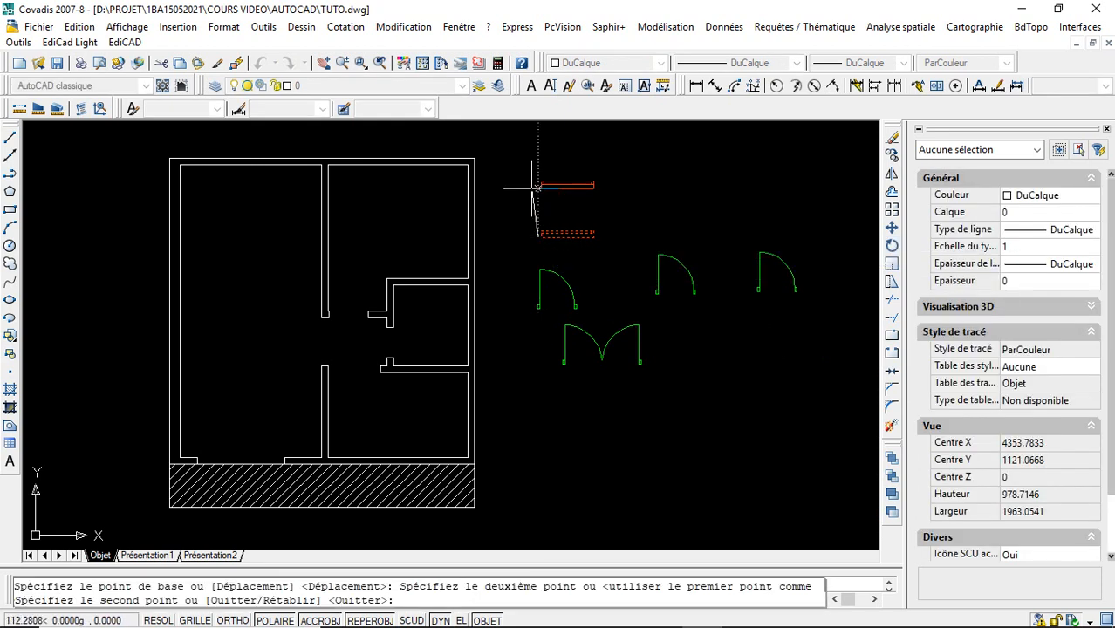
{"action": "left_click", "coordinate": [638, 184]}
{"action": "left_click", "coordinate": [745, 178]}
{"action": "left_click", "coordinate": [757, 210]}
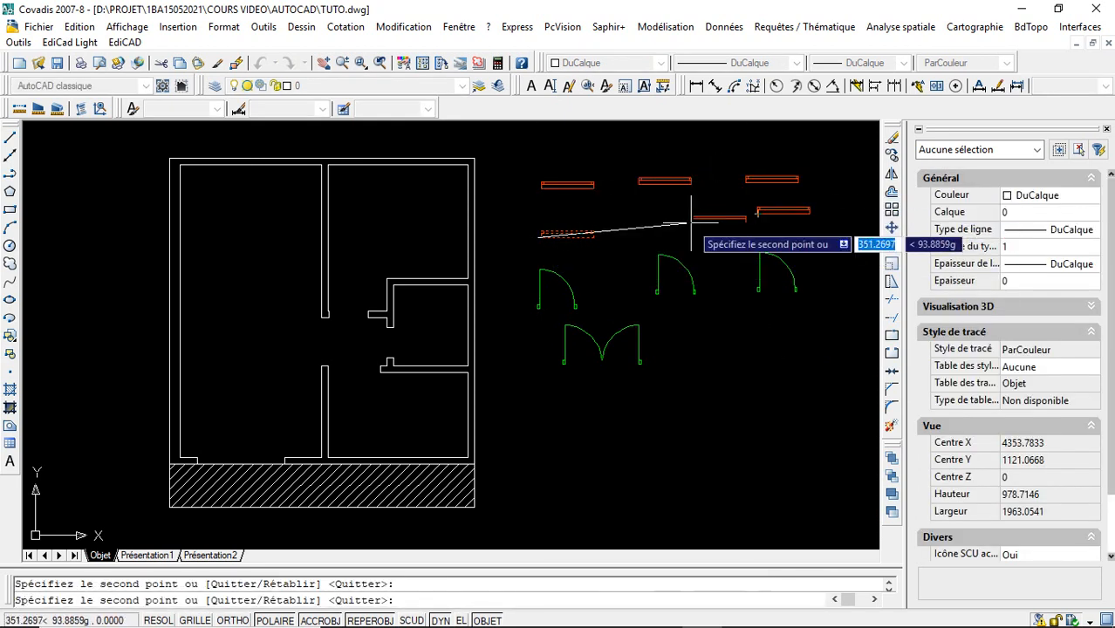
{"action": "left_click", "coordinate": [678, 213]}
{"action": "key", "text": "Escape"}
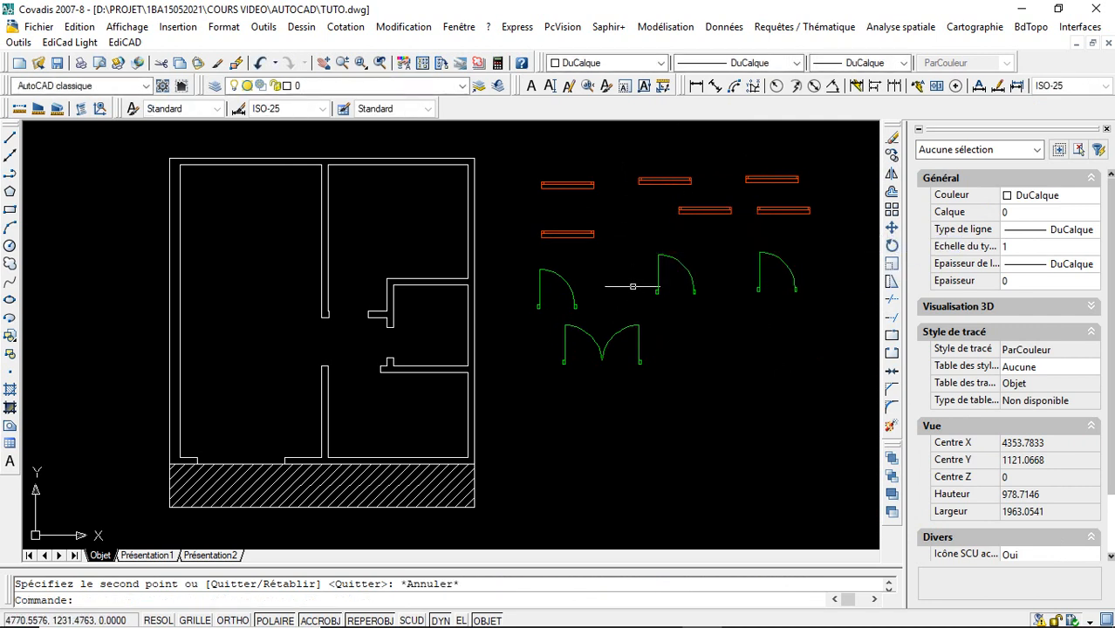
- Move the 2PORTE1 double door by its insertion grip onto the left jamb of the opening facing the hatched terrace
{"action": "left_click", "coordinate": [567, 338]}
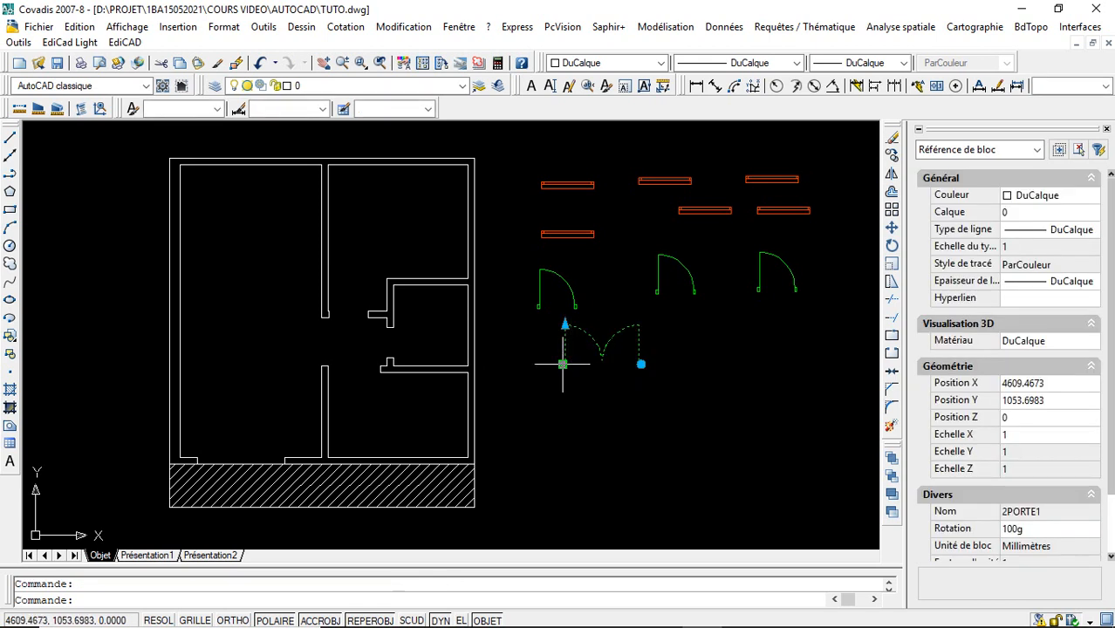
{"action": "left_click", "coordinate": [563, 365]}
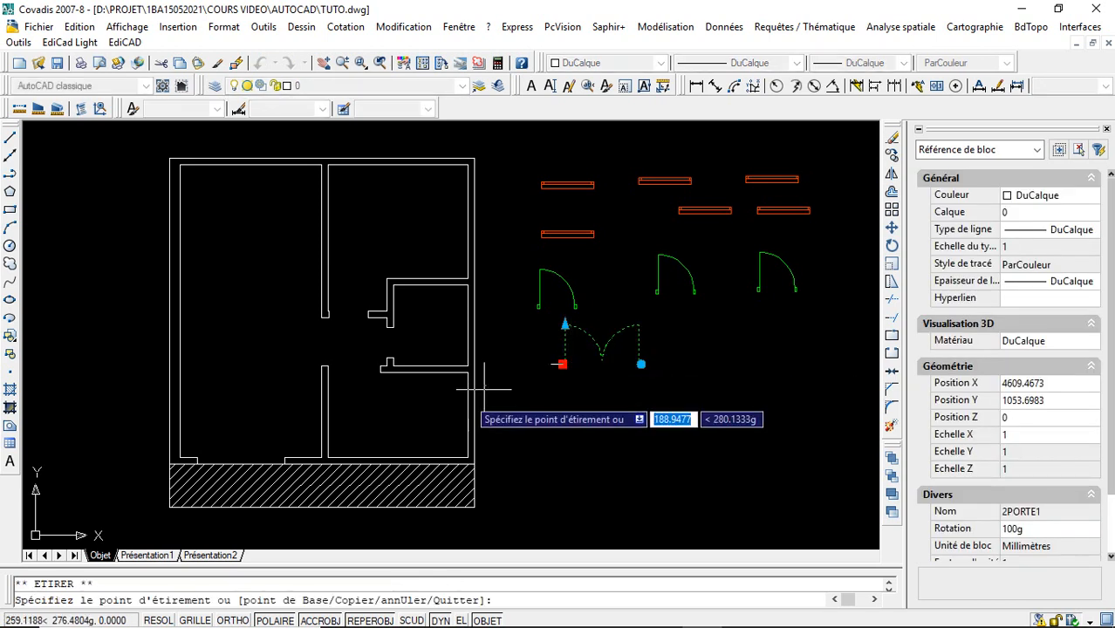
{"action": "left_click", "coordinate": [199, 464]}
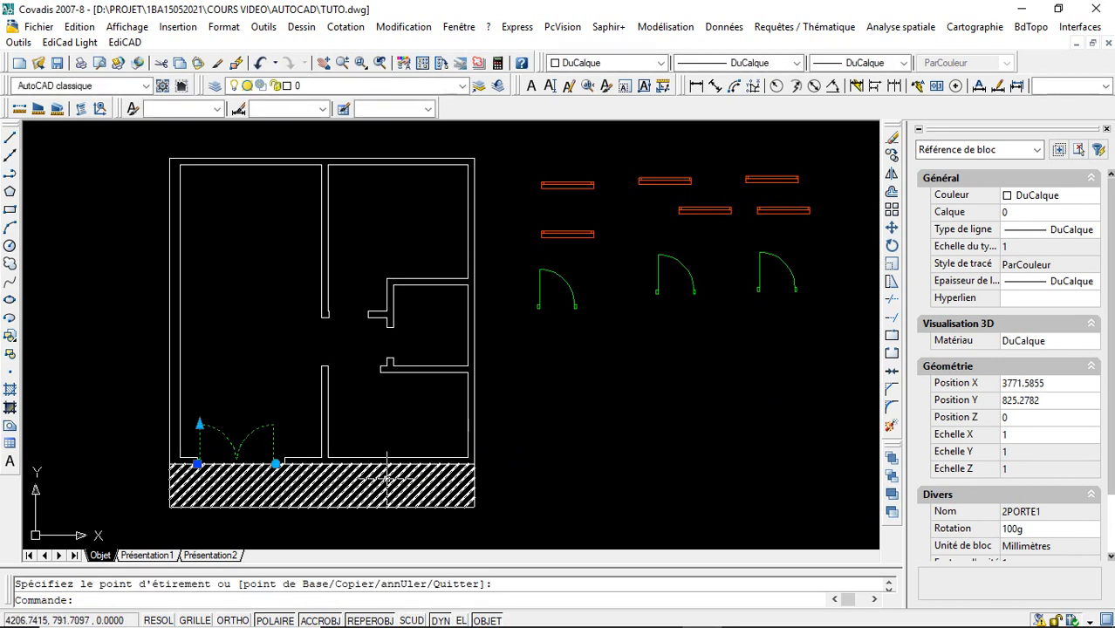
{"action": "key", "text": "Escape"}
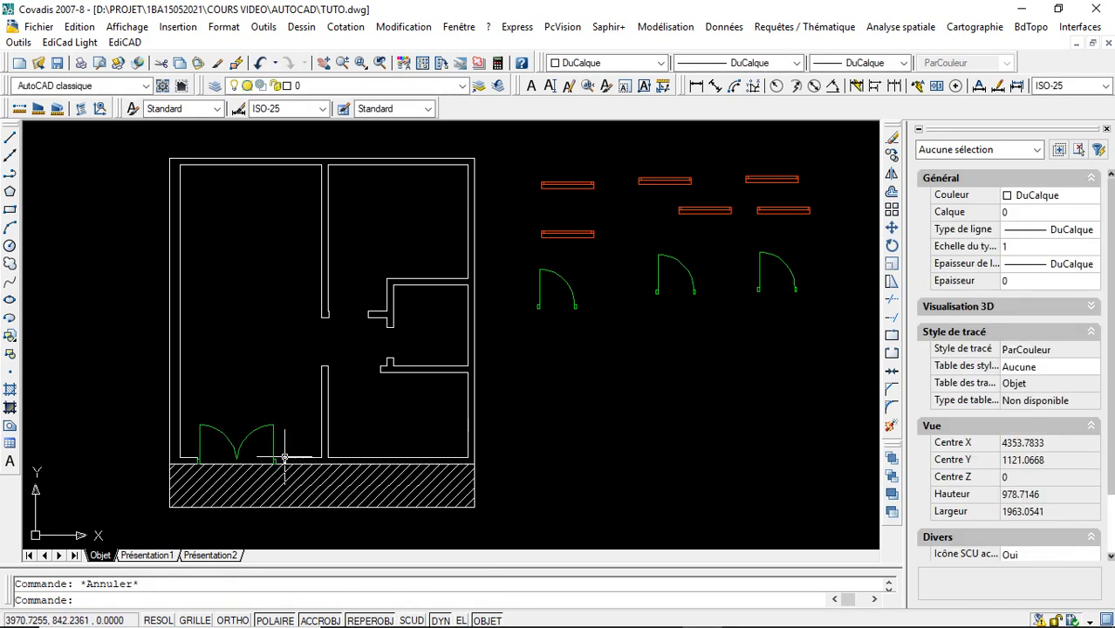
- Resize the double door with its linear grip to 100 so it spans the terrace opening
{"action": "left_click", "coordinate": [200, 426]}
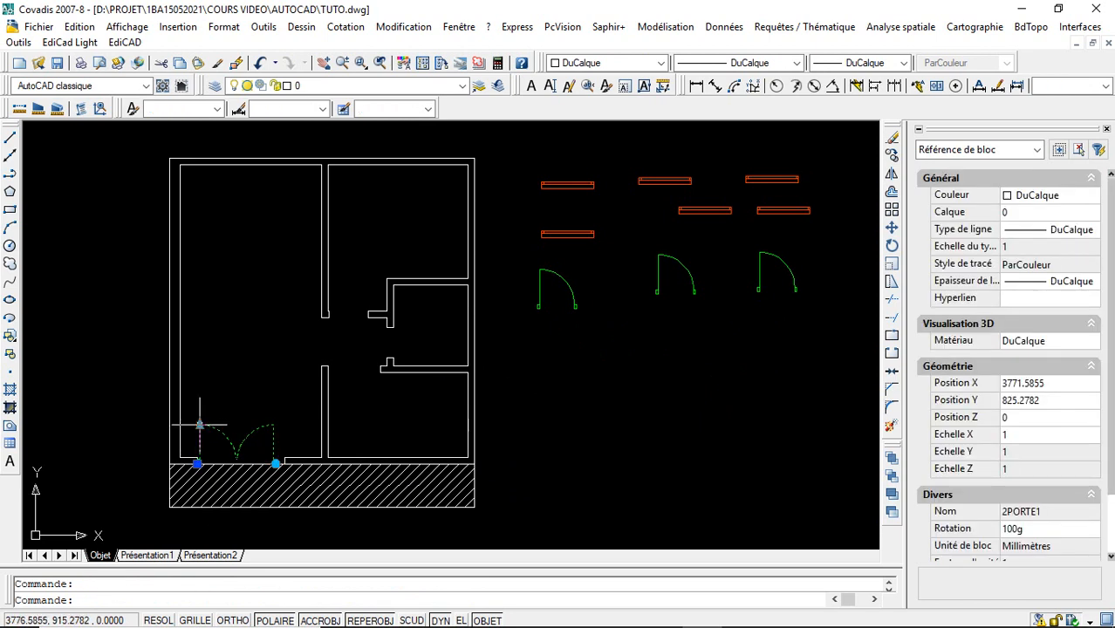
{"action": "left_click", "coordinate": [200, 424]}
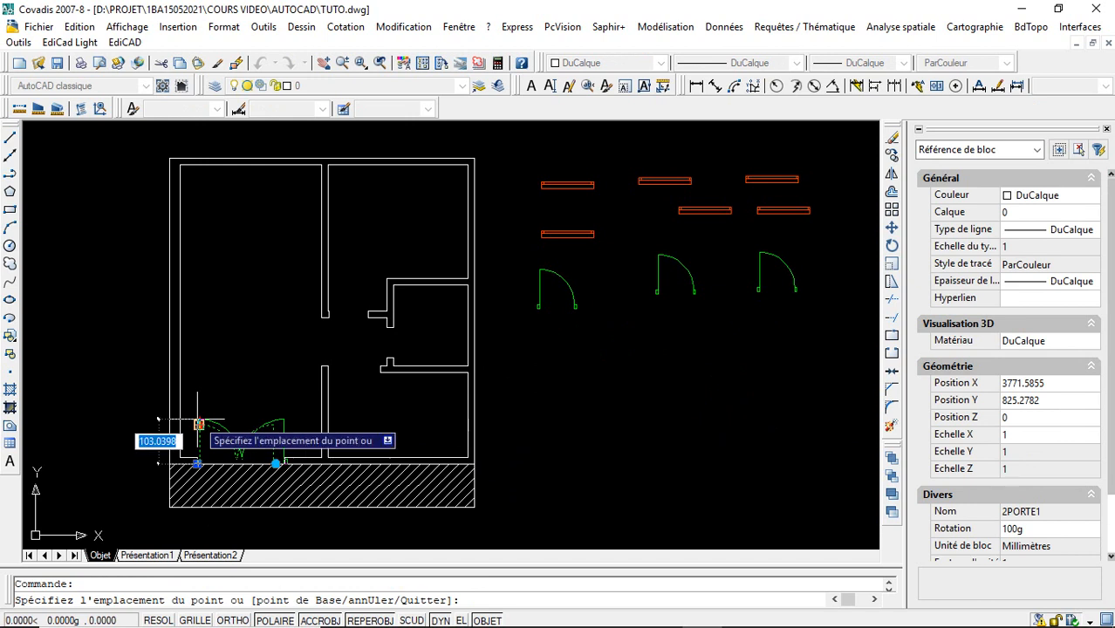
{"action": "type", "text": "10"}
{"action": "key", "text": "Return"}
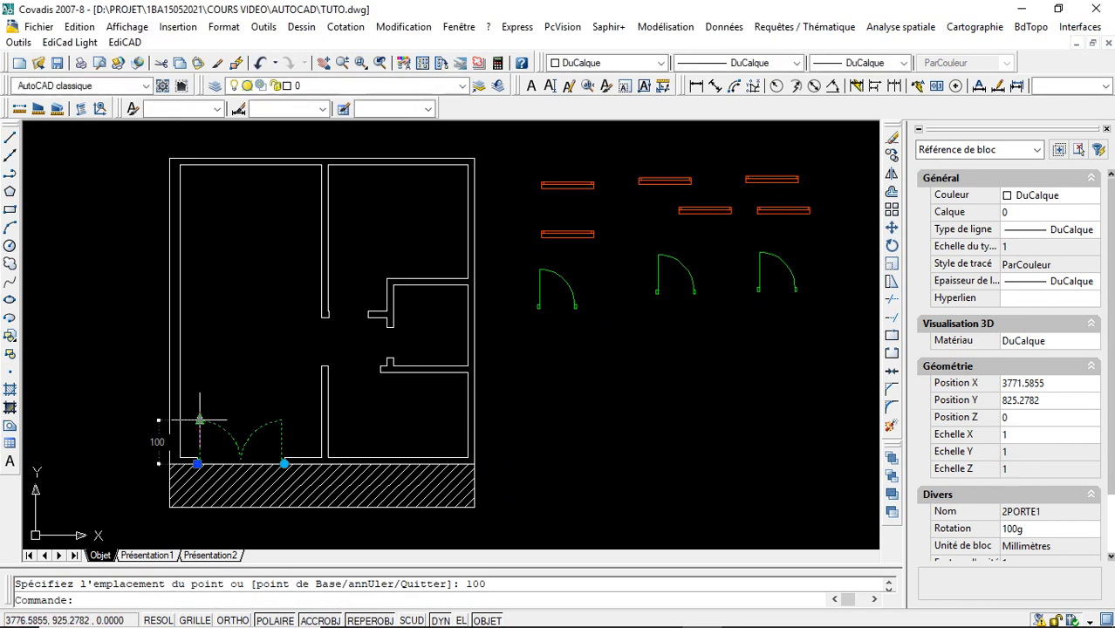
{"action": "key", "text": "Escape"}
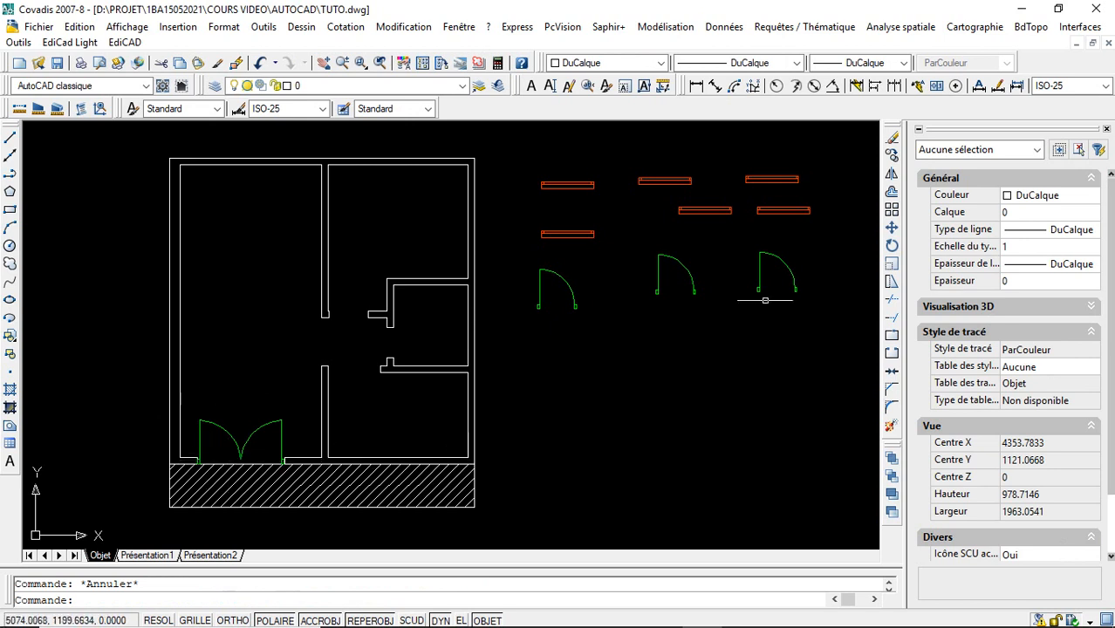
- Move the original PORTETUTO door into the upper-right room's opening, placing its insertion point at the end of the central wall
{"action": "left_click", "coordinate": [545, 308]}
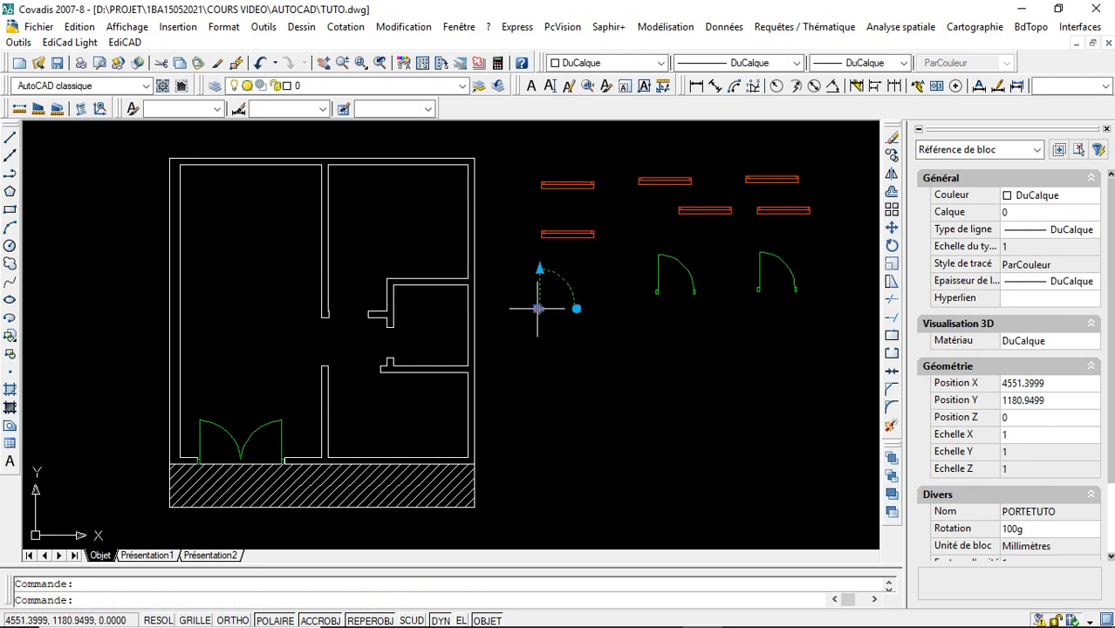
{"action": "left_click", "coordinate": [538, 307]}
{"action": "left_click", "coordinate": [331, 316]}
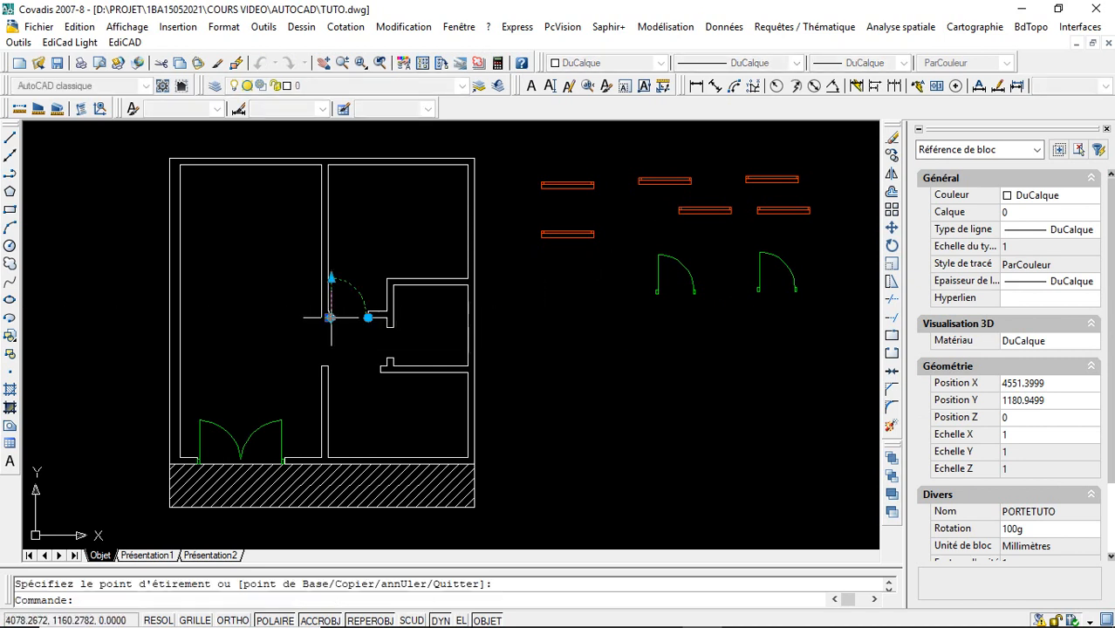
{"action": "key", "text": "Escape"}
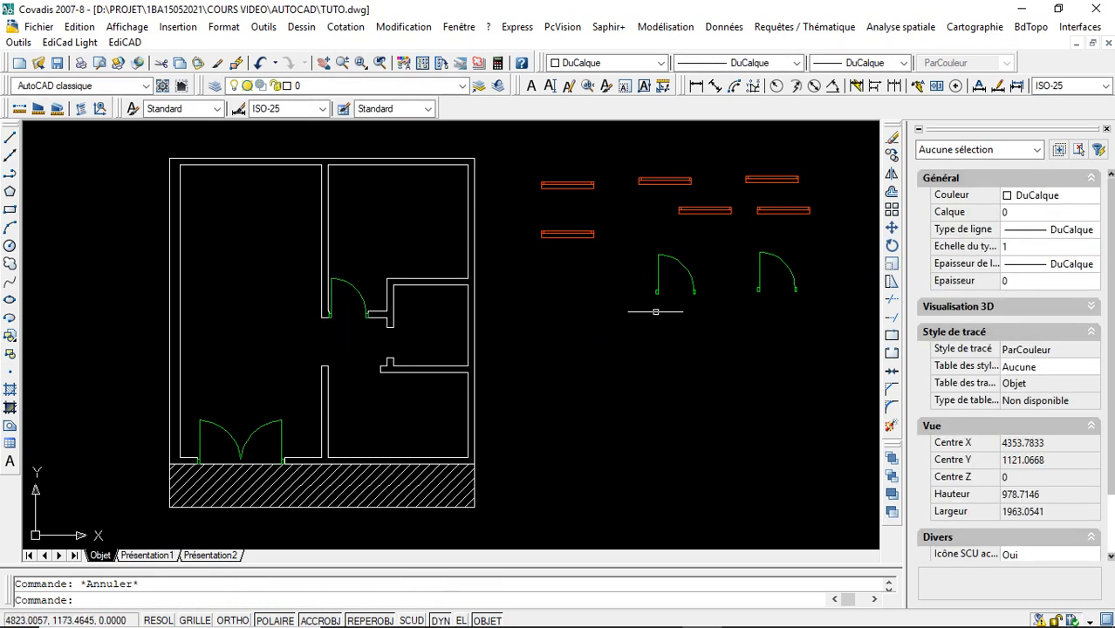
- Move the nearest spare door copy to the lower jamb of the small middle-right room's opening and rotate it a quarter turn clockwise
{"action": "left_click", "coordinate": [667, 294]}
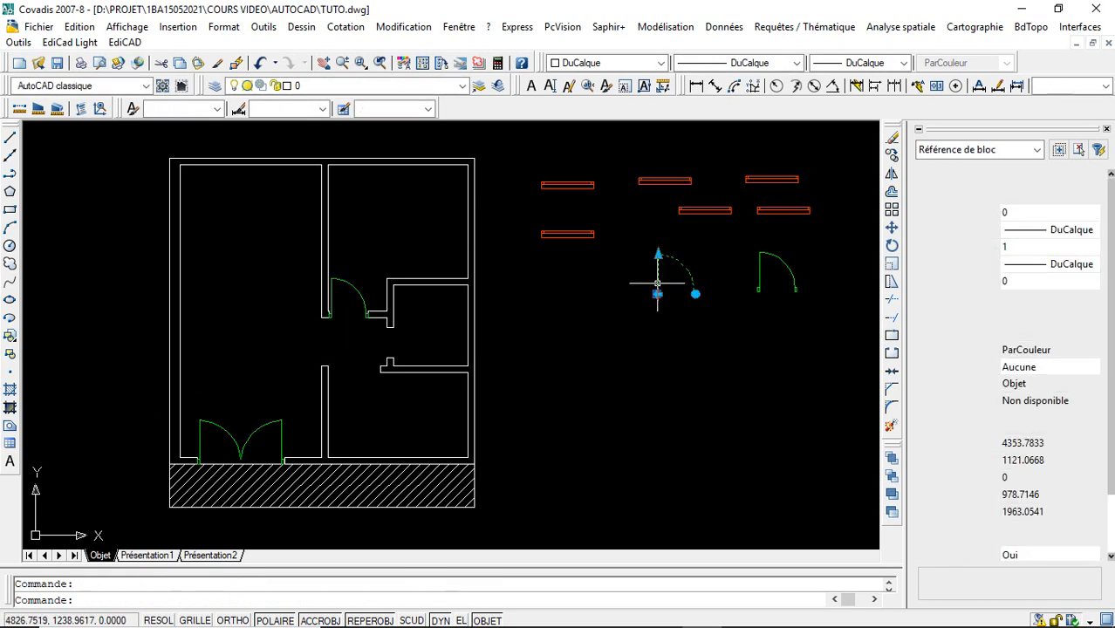
{"action": "left_click", "coordinate": [657, 294]}
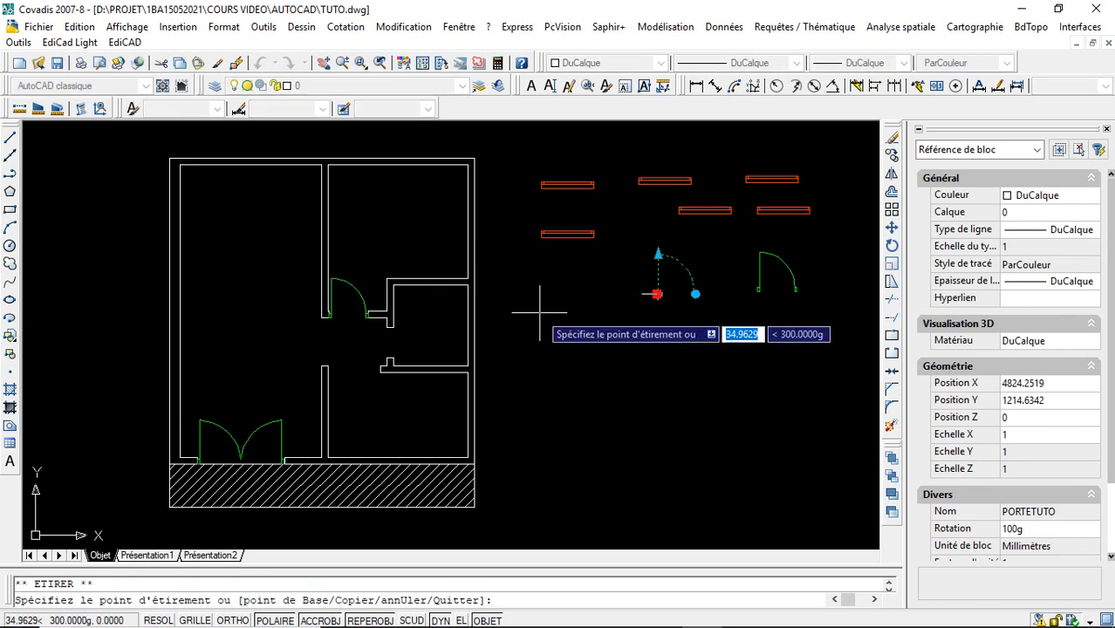
{"action": "left_click", "coordinate": [392, 327]}
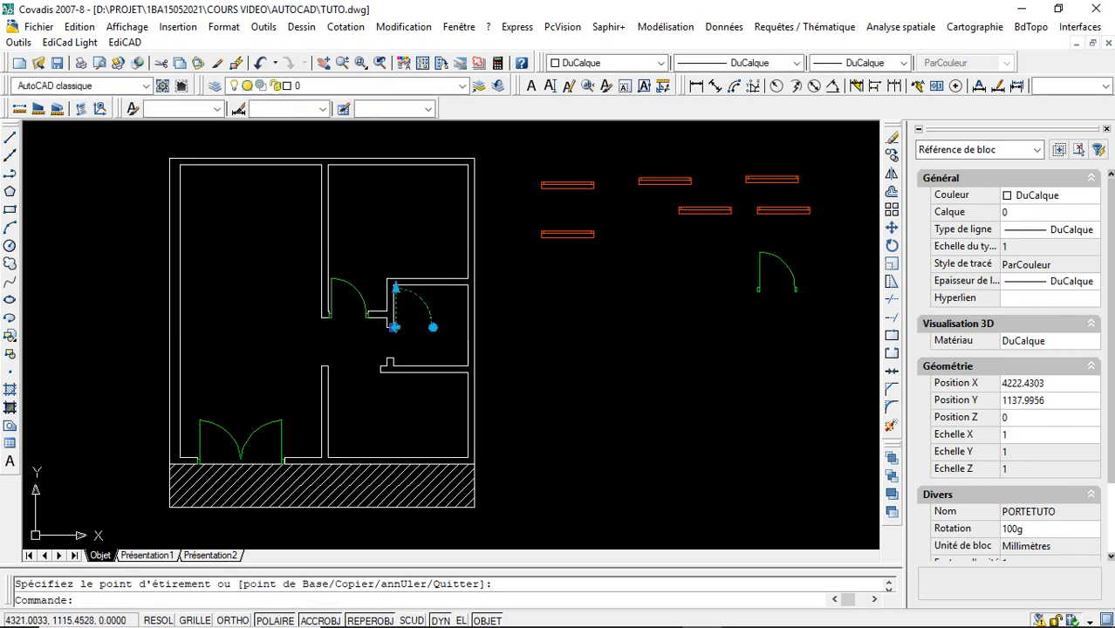
{"action": "left_click", "coordinate": [394, 327]}
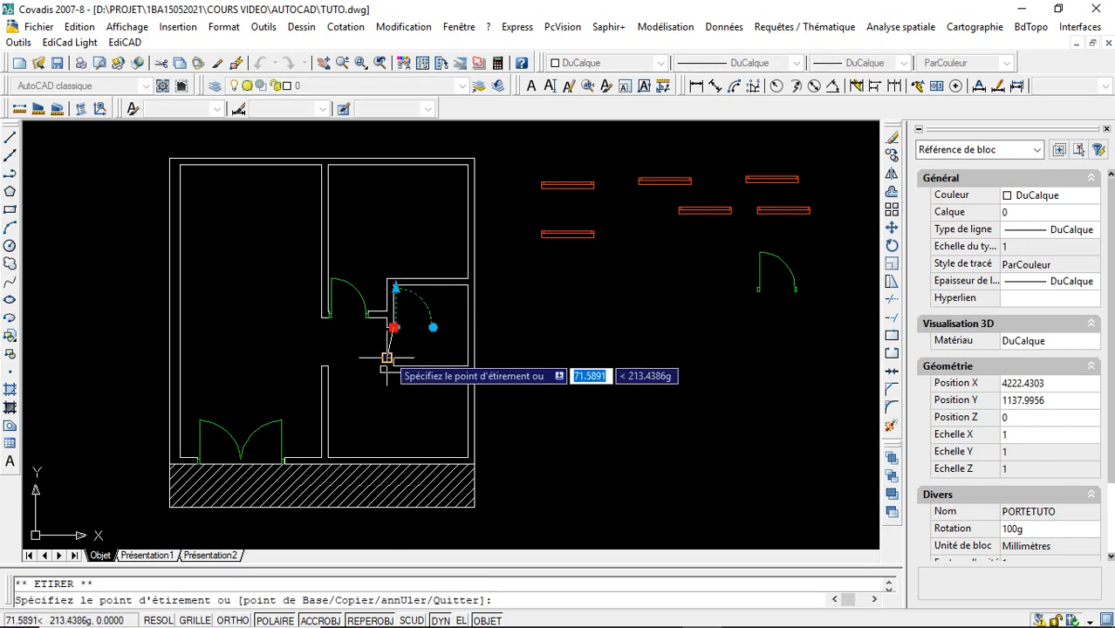
{"action": "left_click", "coordinate": [391, 358]}
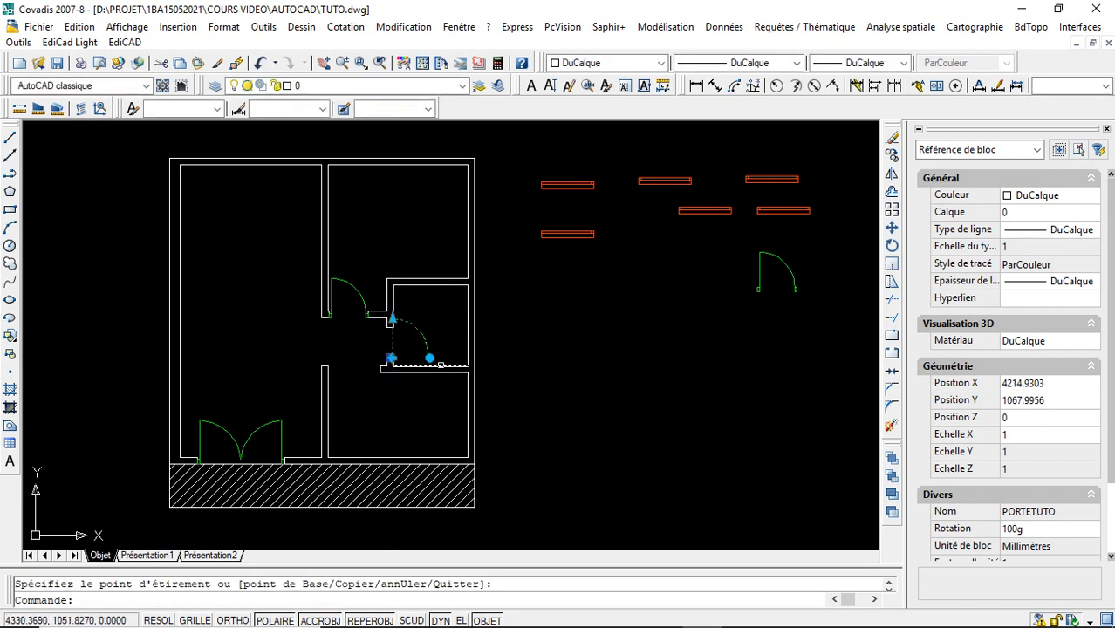
{"action": "left_click", "coordinate": [429, 358]}
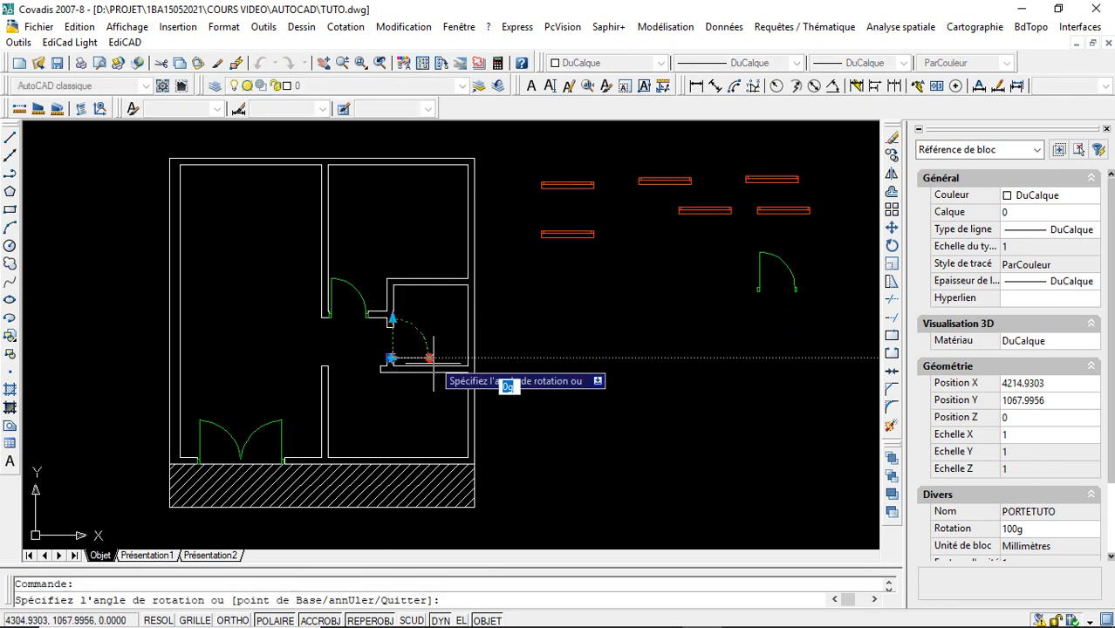
{"action": "left_click", "coordinate": [390, 402]}
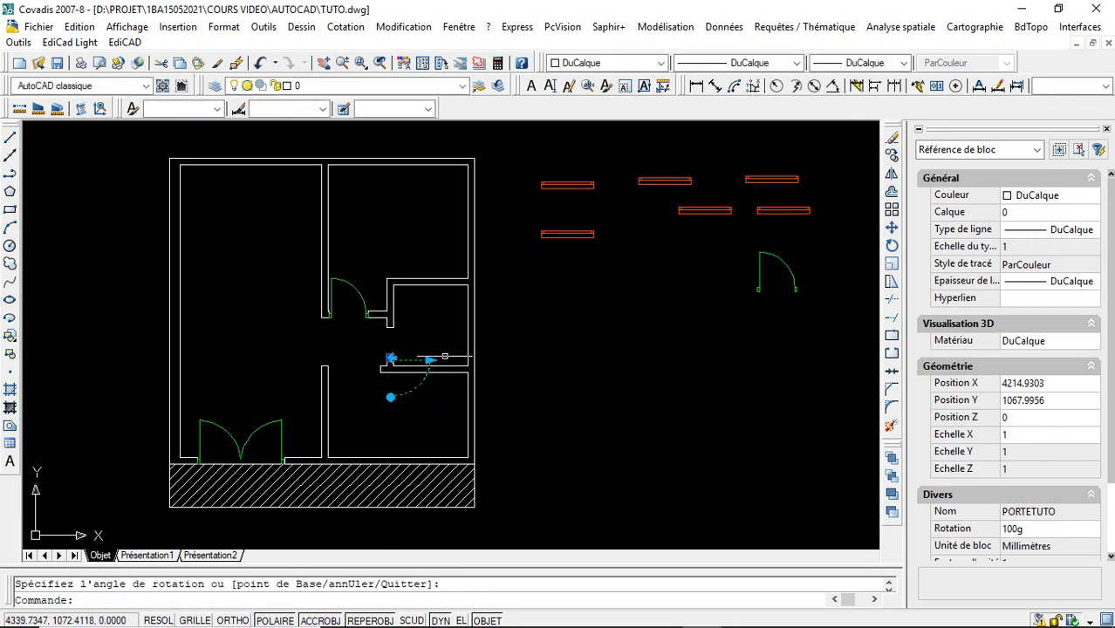
- Flip the door in the small middle-right room's opening and undo its flip, rotation and placement there
{"action": "left_click", "coordinate": [393, 359]}
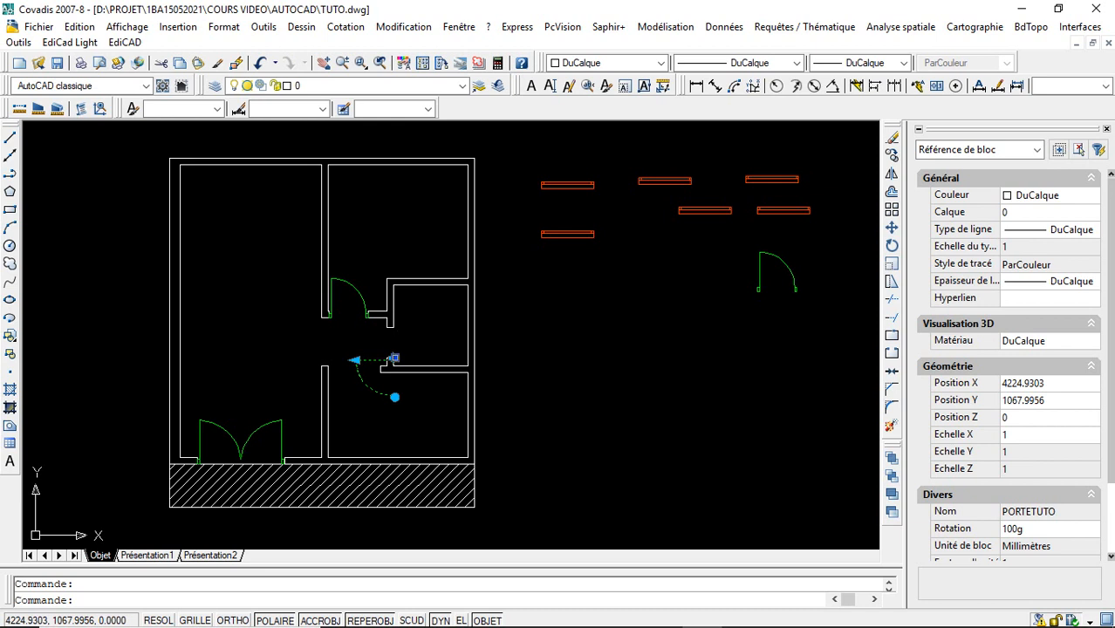
{"action": "key", "text": "ctrl+z"}
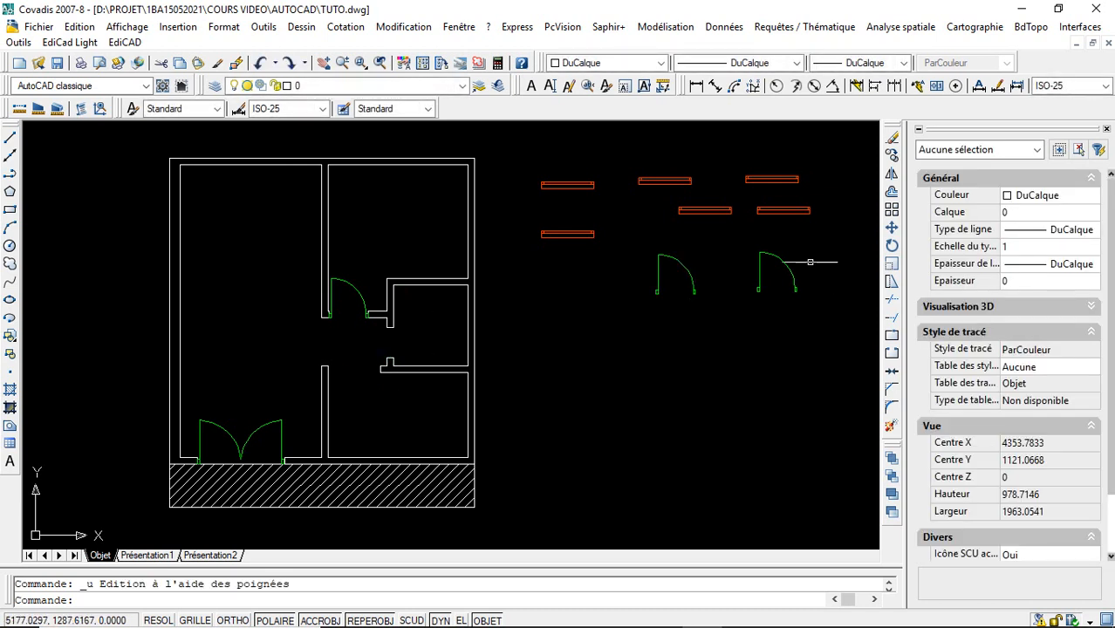
- Move the rightmost spare PORTETUTO door by its insertion grip to the left jamb of the lower-right room's opening, flipping its hinge side
{"action": "left_click", "coordinate": [761, 268]}
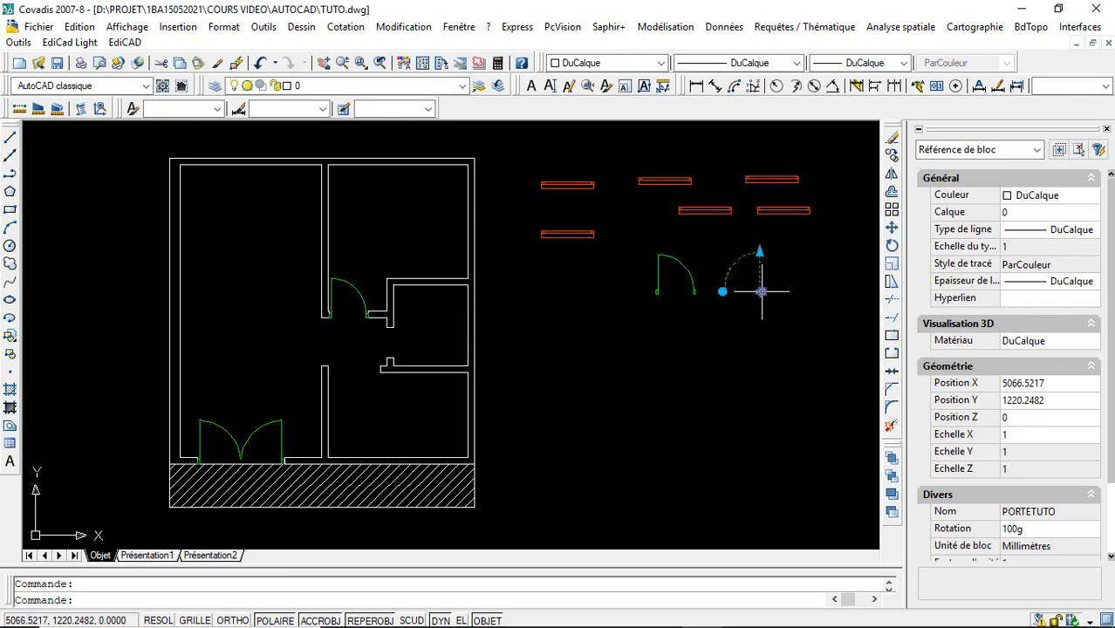
{"action": "left_click", "coordinate": [761, 292]}
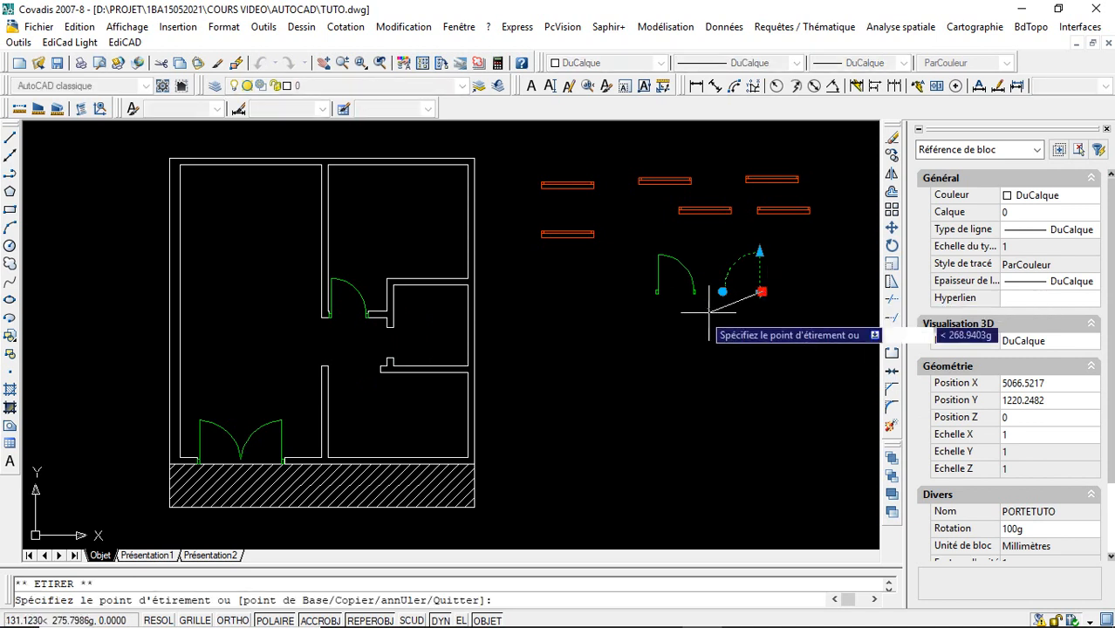
{"action": "left_click", "coordinate": [379, 368]}
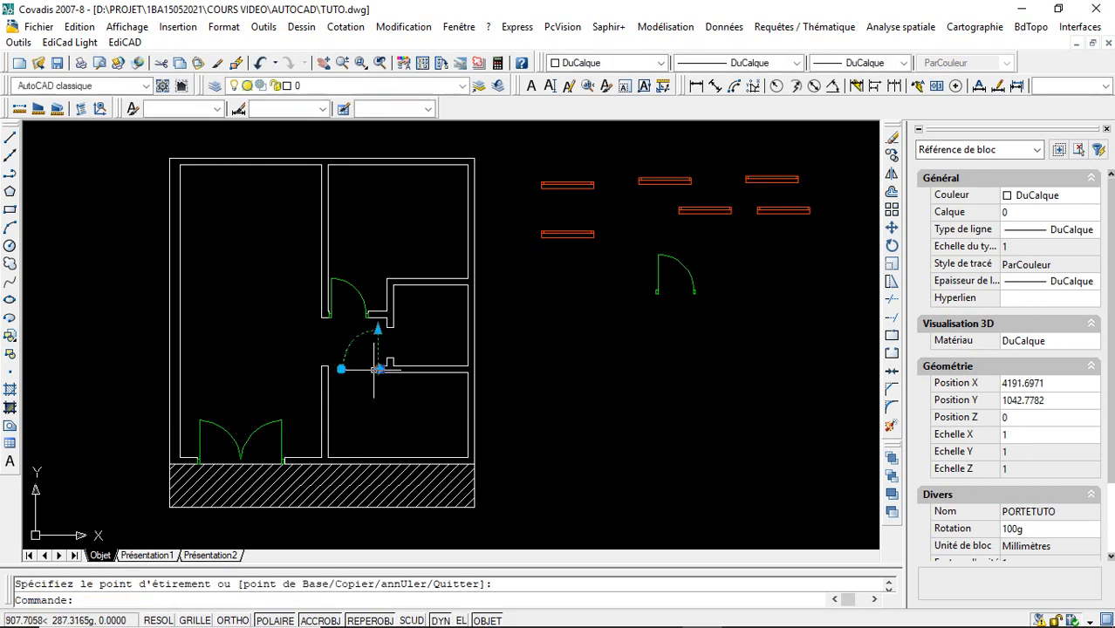
{"action": "left_click", "coordinate": [379, 369]}
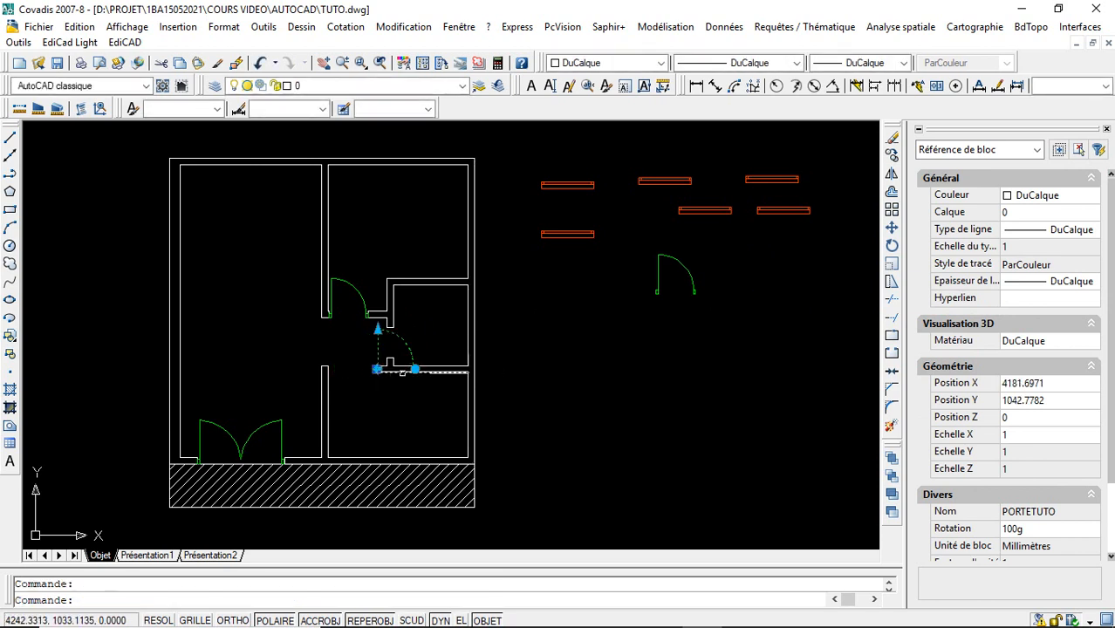
{"action": "left_click", "coordinate": [374, 370]}
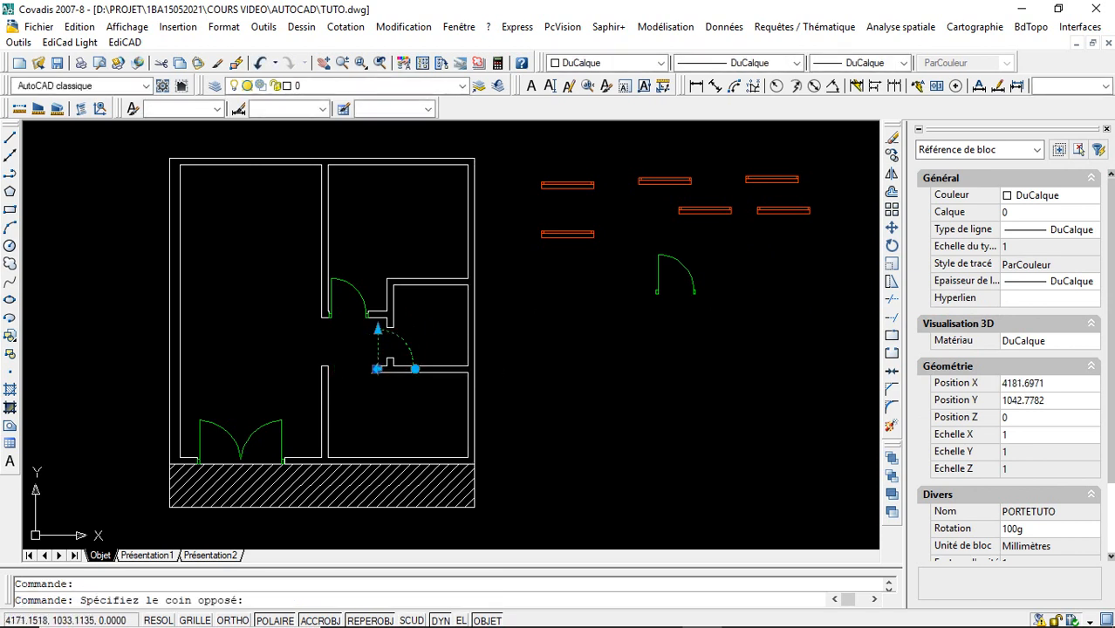
{"action": "left_click", "coordinate": [376, 368]}
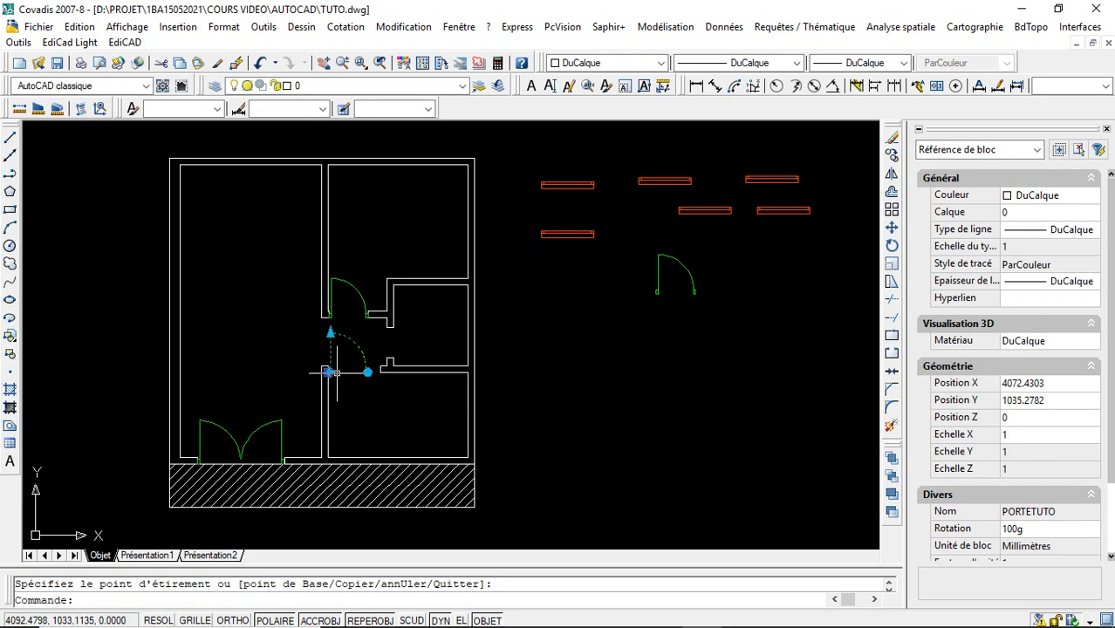
- Rotate the door by 200g and flip it so it swings down into the lower-right room from the left jamb
{"action": "key", "text": "space"}
{"action": "key", "text": "space"}
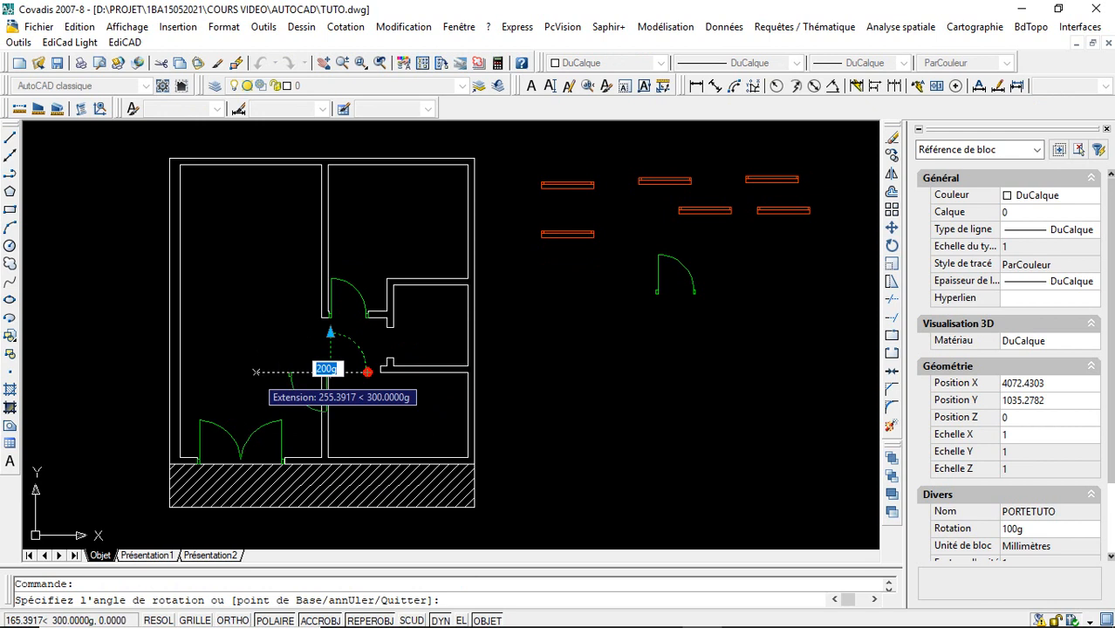
{"action": "left_click", "coordinate": [327, 388]}
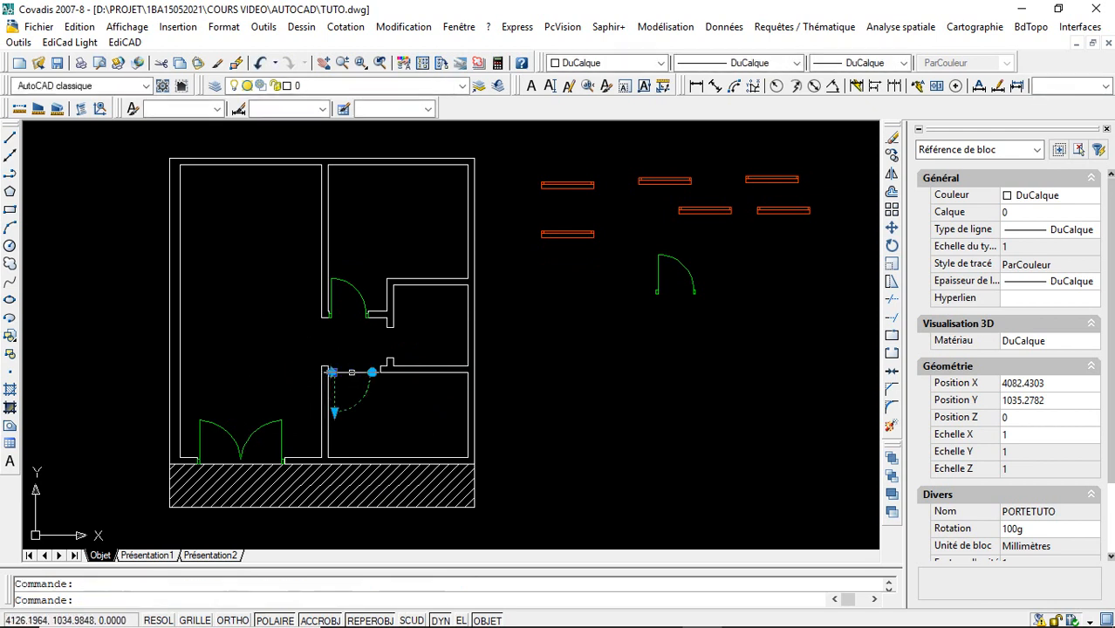
{"action": "key", "text": "Escape"}
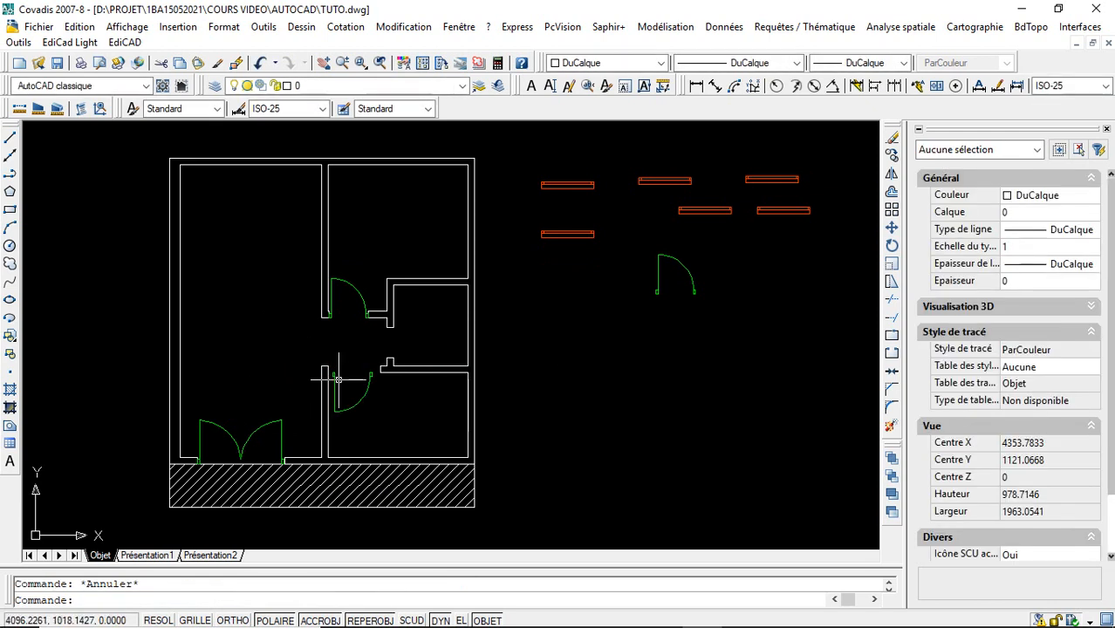
- Move the door up by its insertion grip to align its frame with the upper end of the left jamb
{"action": "left_click", "coordinate": [337, 377]}
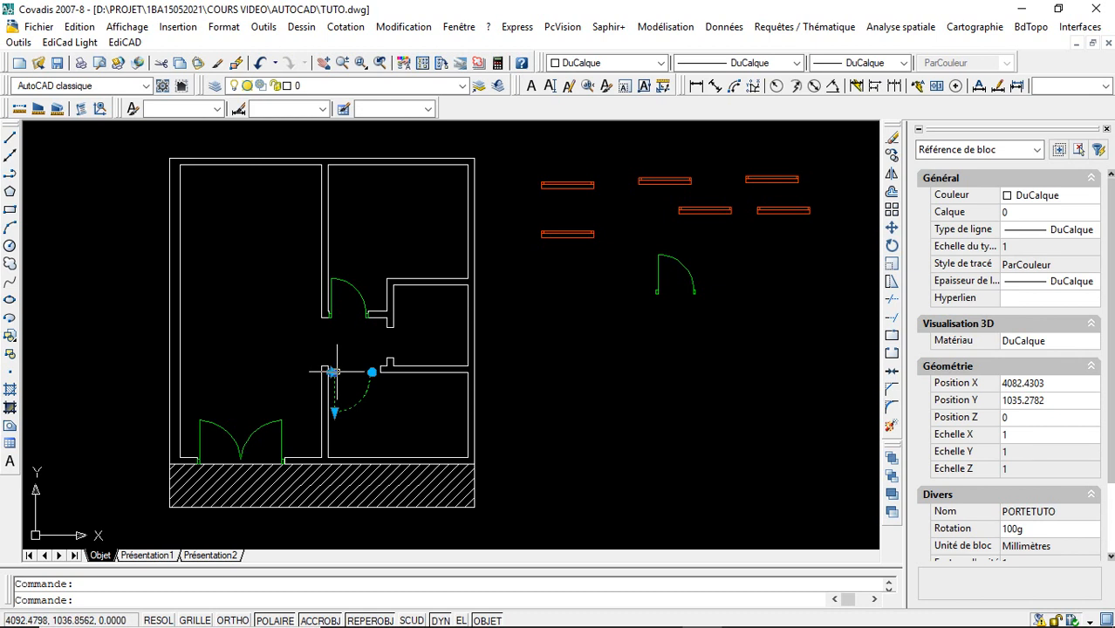
{"action": "left_click", "coordinate": [333, 371]}
{"action": "key", "text": "Escape"}
{"action": "key", "text": "Escape"}
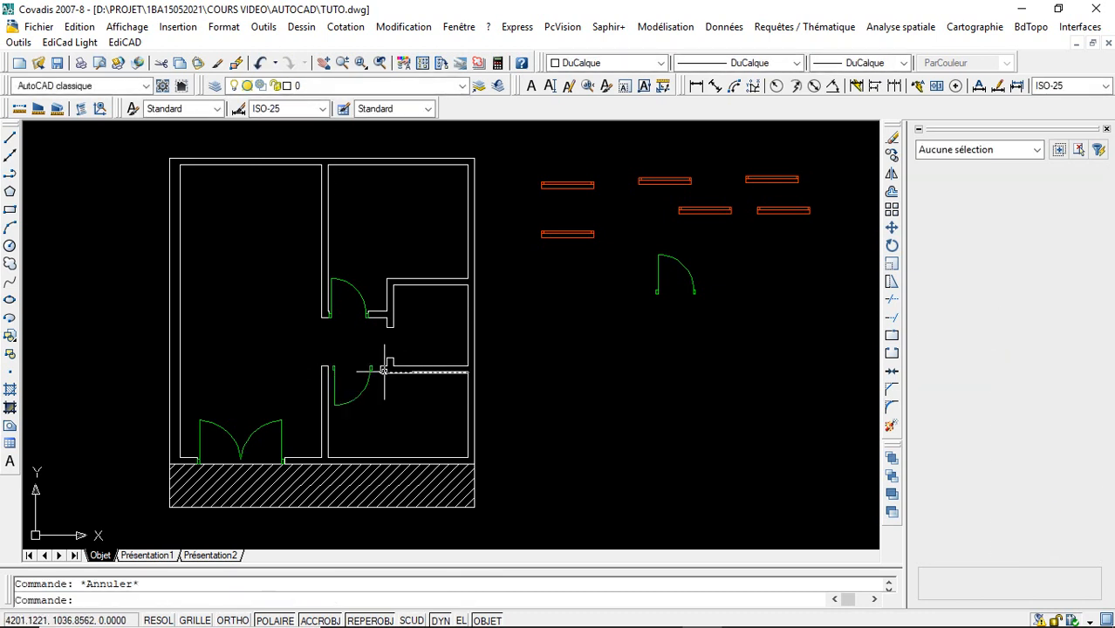
- Resize the lower-right room's door with its linear grip to 120
{"action": "left_click", "coordinate": [340, 402]}
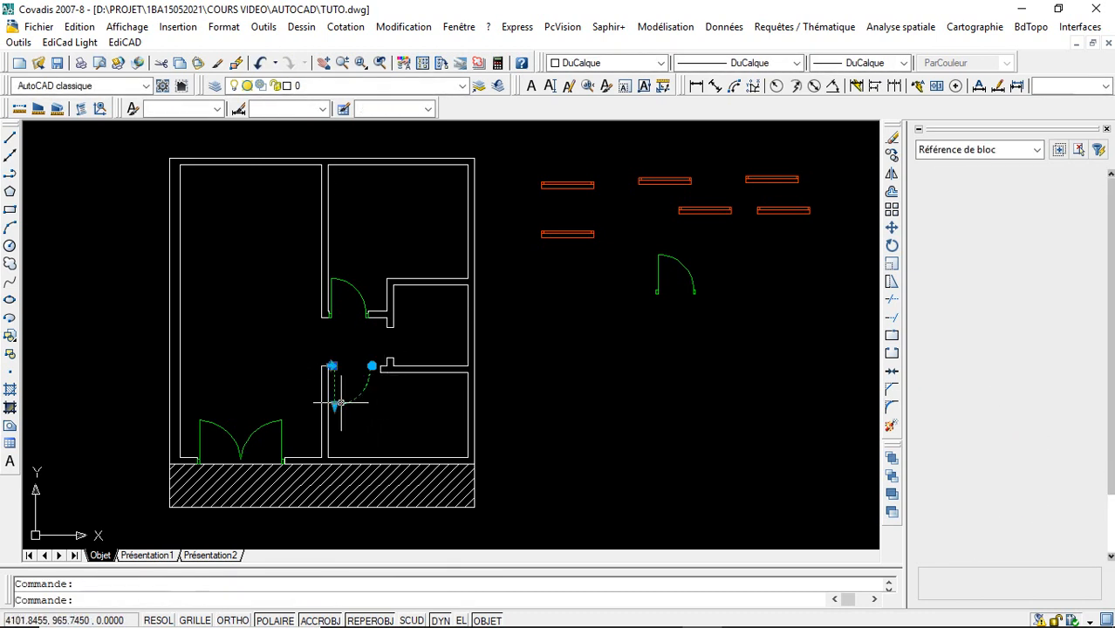
{"action": "left_click", "coordinate": [334, 405]}
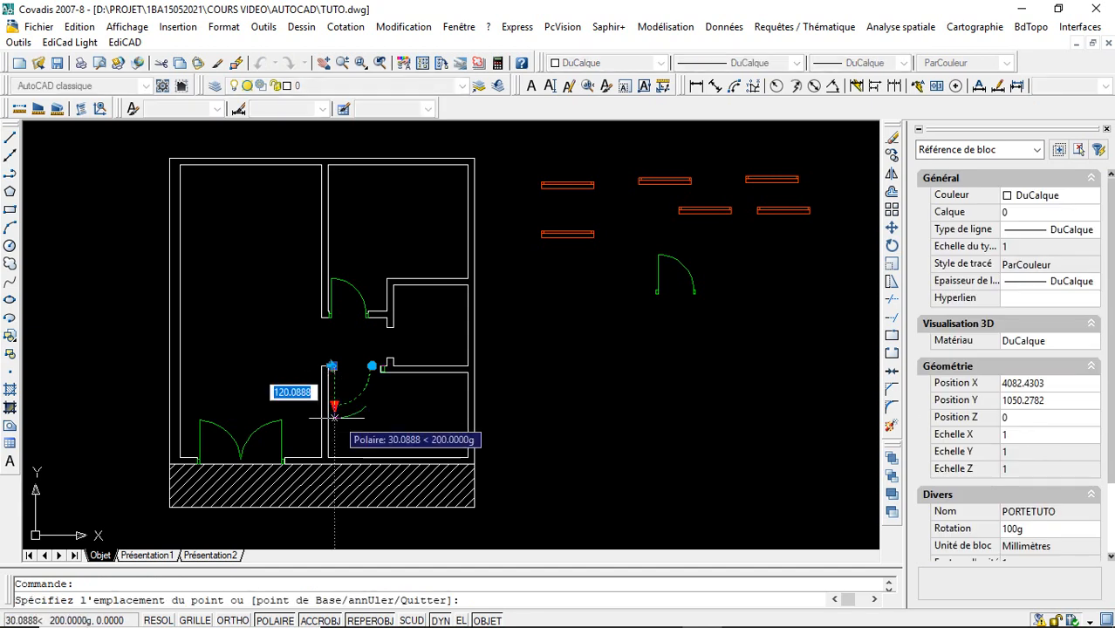
{"action": "type", "text": "120"}
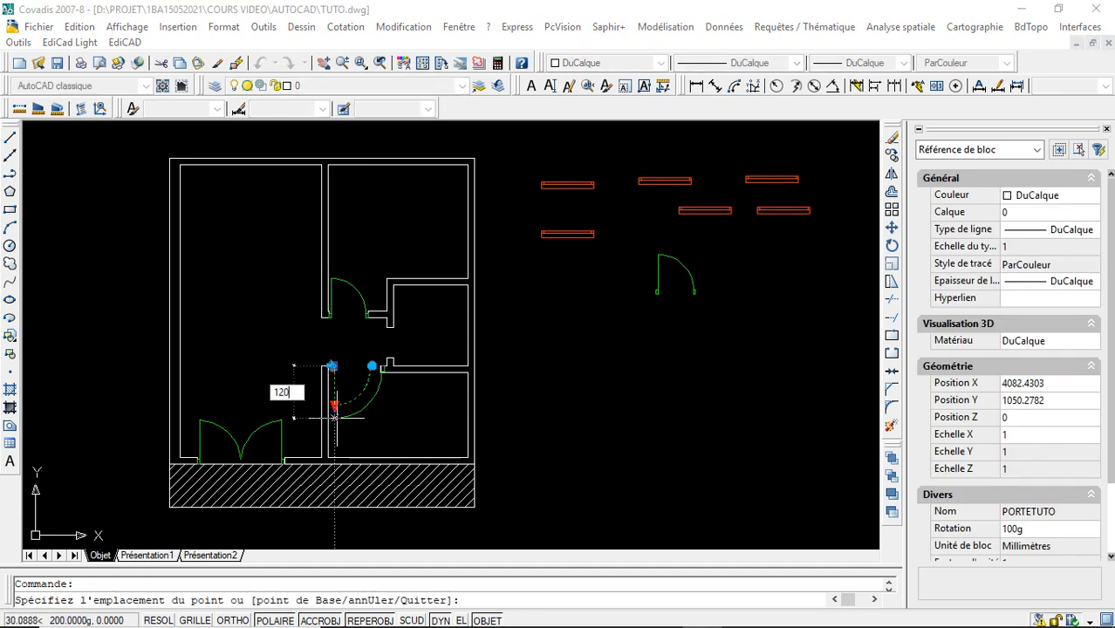
{"action": "key", "text": "Escape"}
{"action": "key", "text": "Escape"}
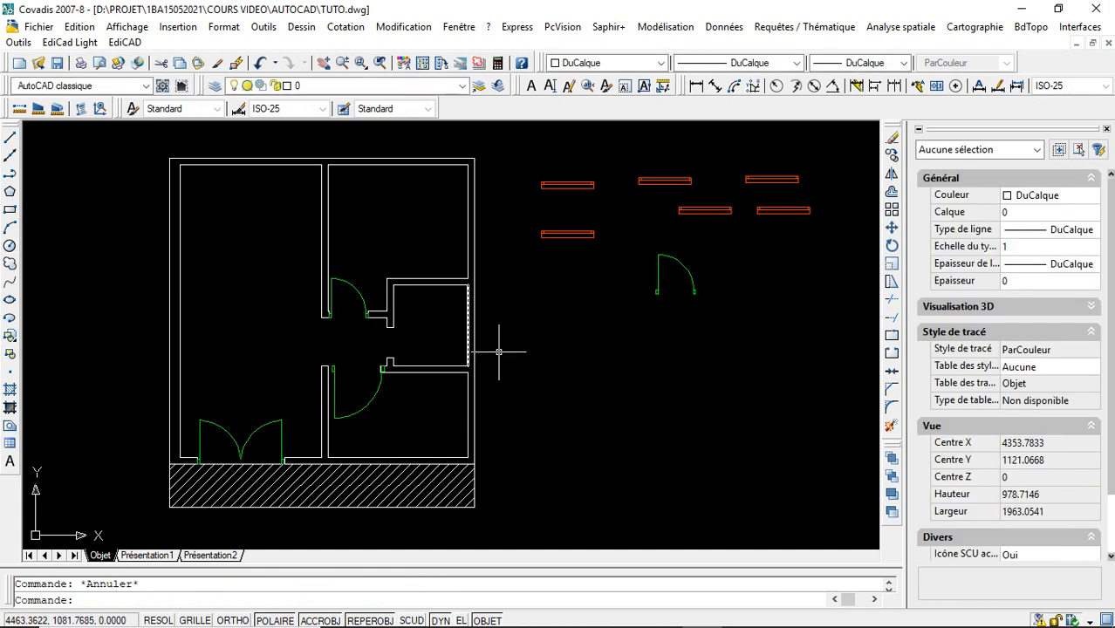
- Move the door's insertion point onto the upper corner of the left wall end in the lower-right room's opening
{"action": "left_click", "coordinate": [333, 368]}
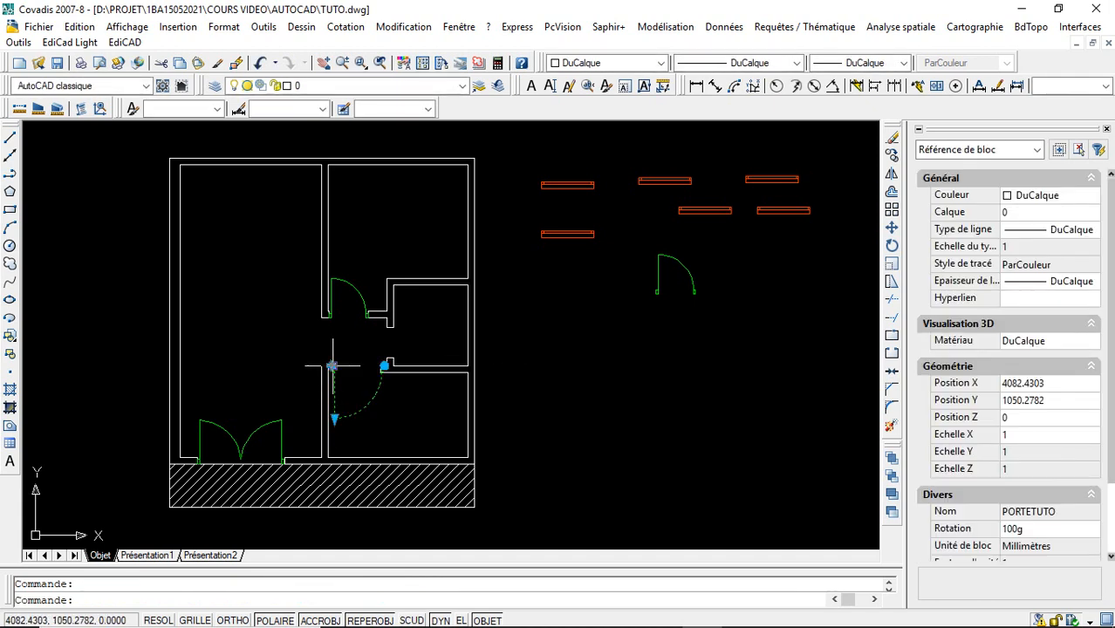
{"action": "left_click", "coordinate": [361, 63]}
{"action": "left_click", "coordinate": [304, 344]}
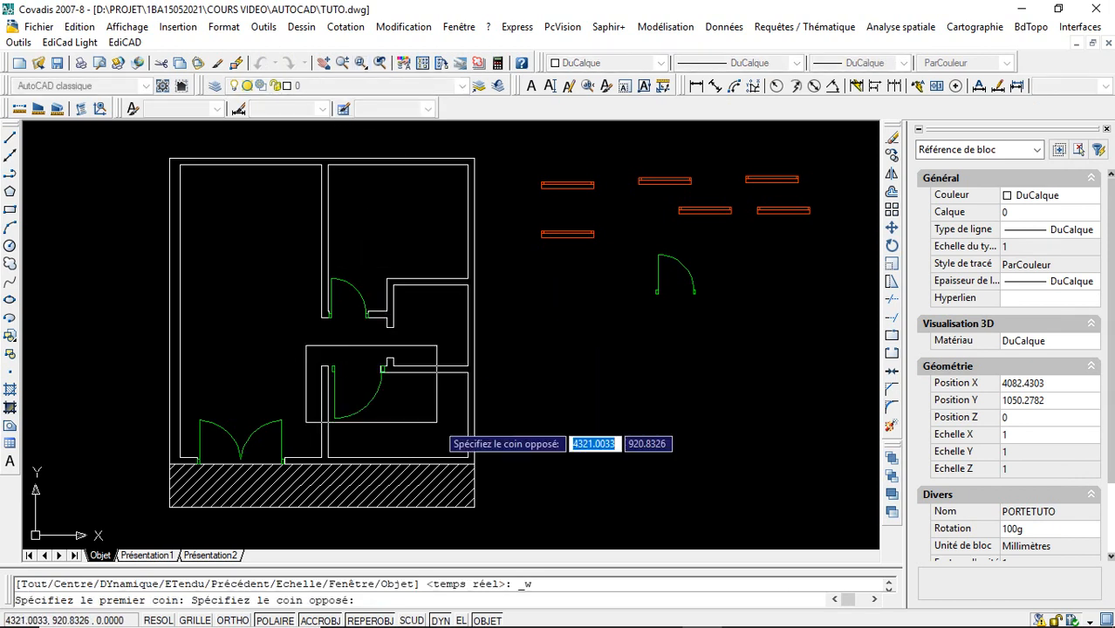
{"action": "left_click", "coordinate": [438, 422]}
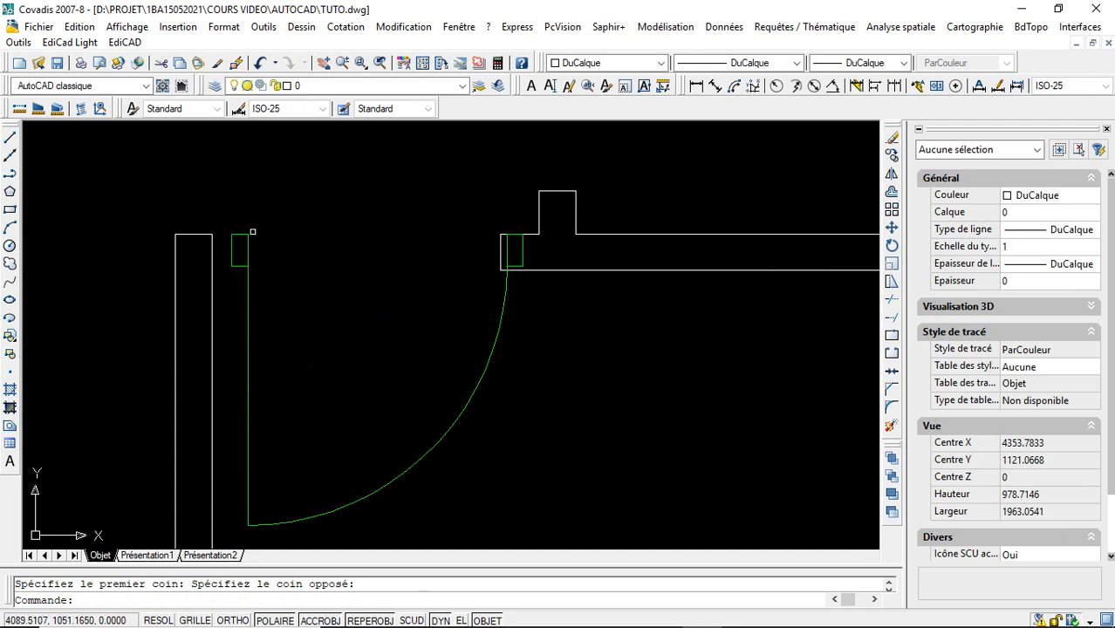
{"action": "left_click", "coordinate": [250, 239]}
{"action": "left_click", "coordinate": [236, 234]}
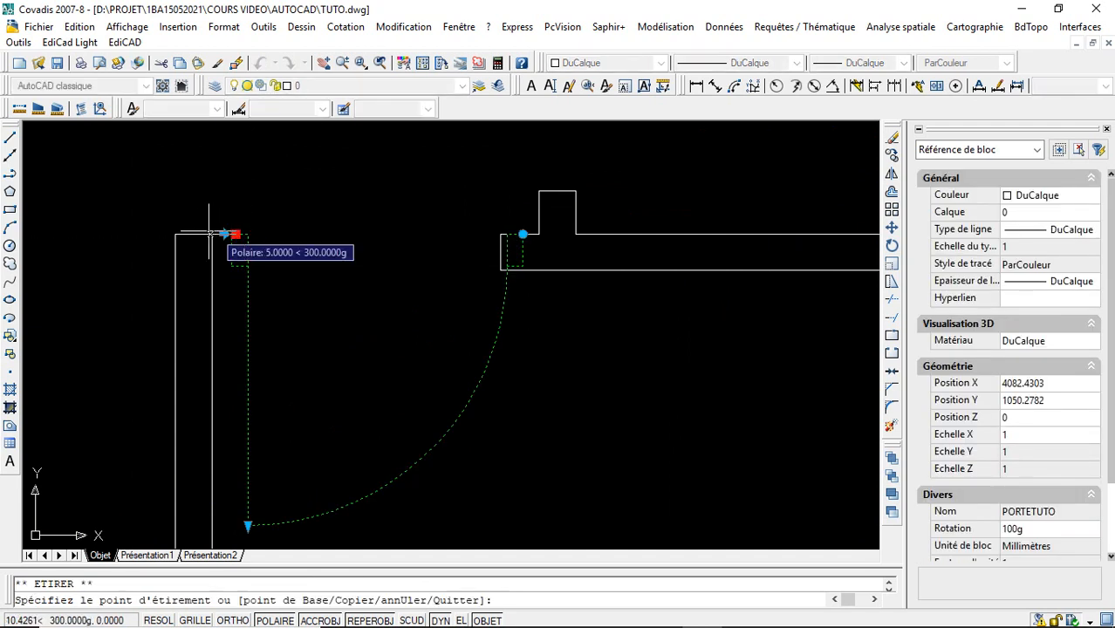
{"action": "left_click", "coordinate": [211, 234]}
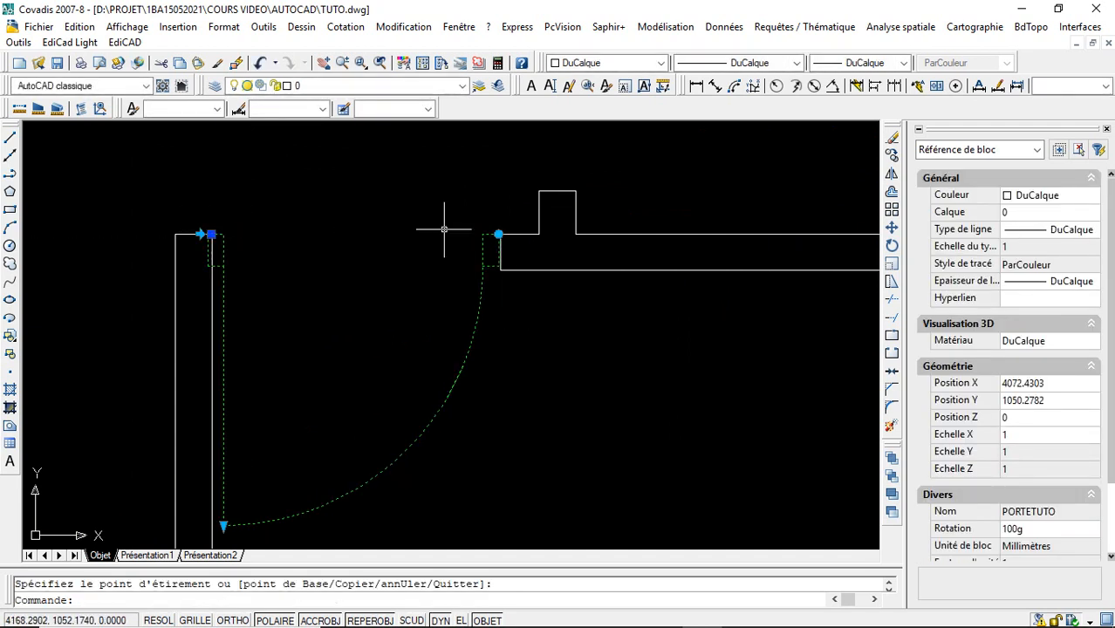
{"action": "key", "text": "Escape"}
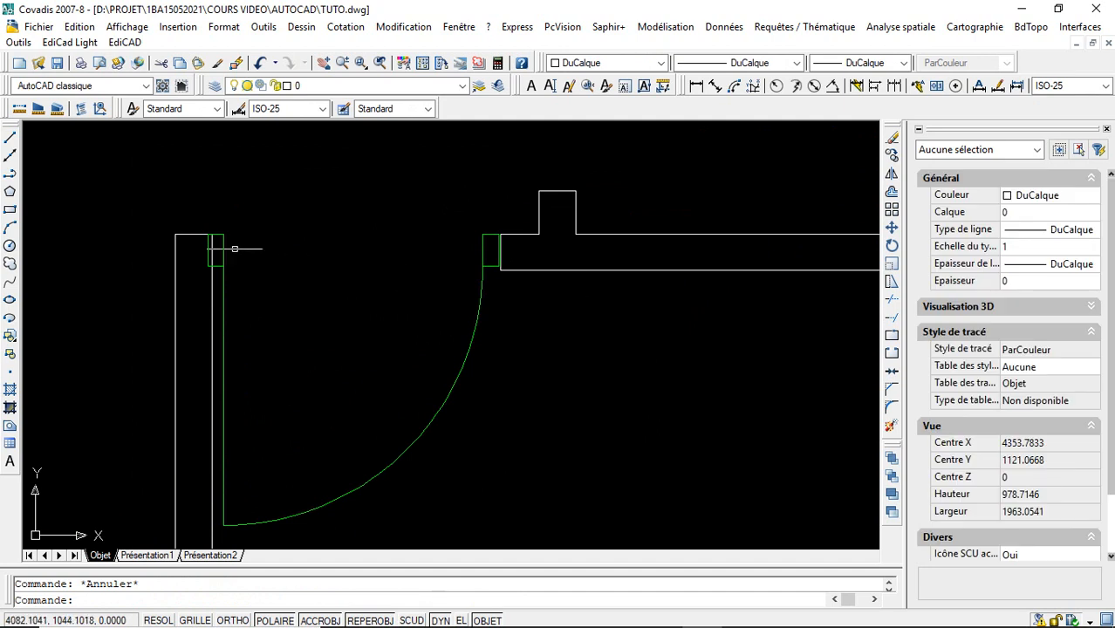
- Shorten the lower-right room's door freehand with its linear grip to about 116.5
{"action": "left_click", "coordinate": [224, 243]}
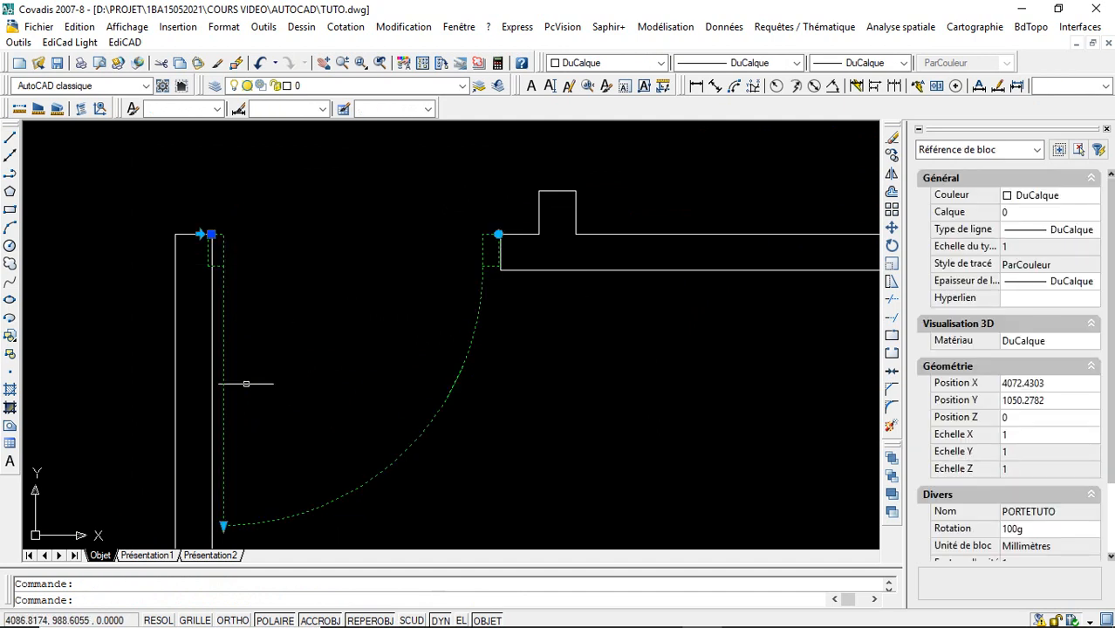
{"action": "left_click", "coordinate": [223, 524]}
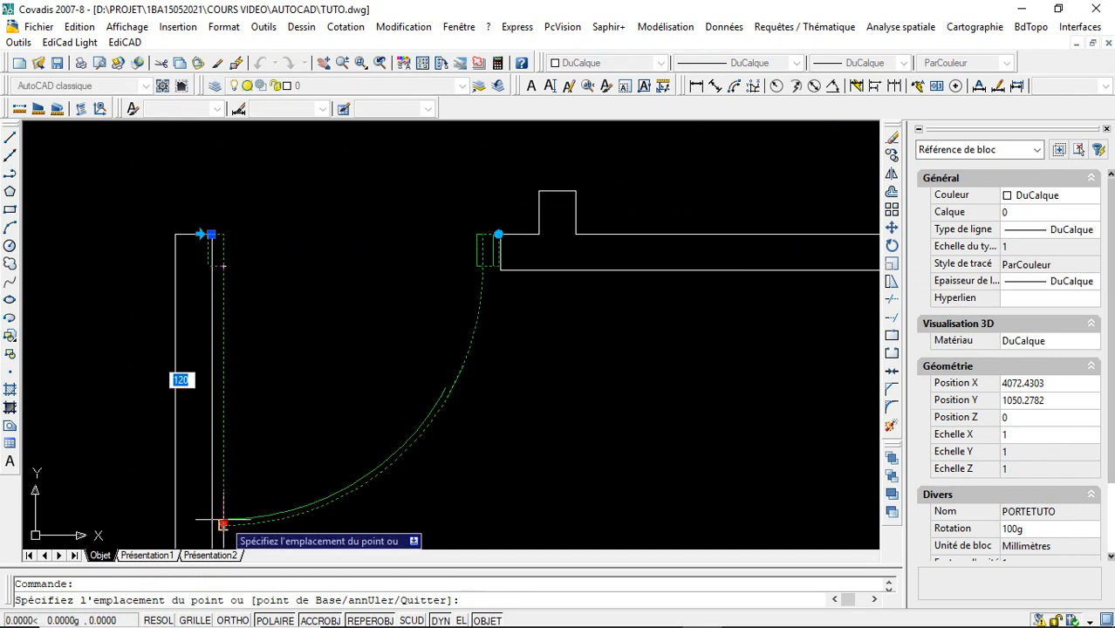
{"action": "left_click", "coordinate": [224, 524]}
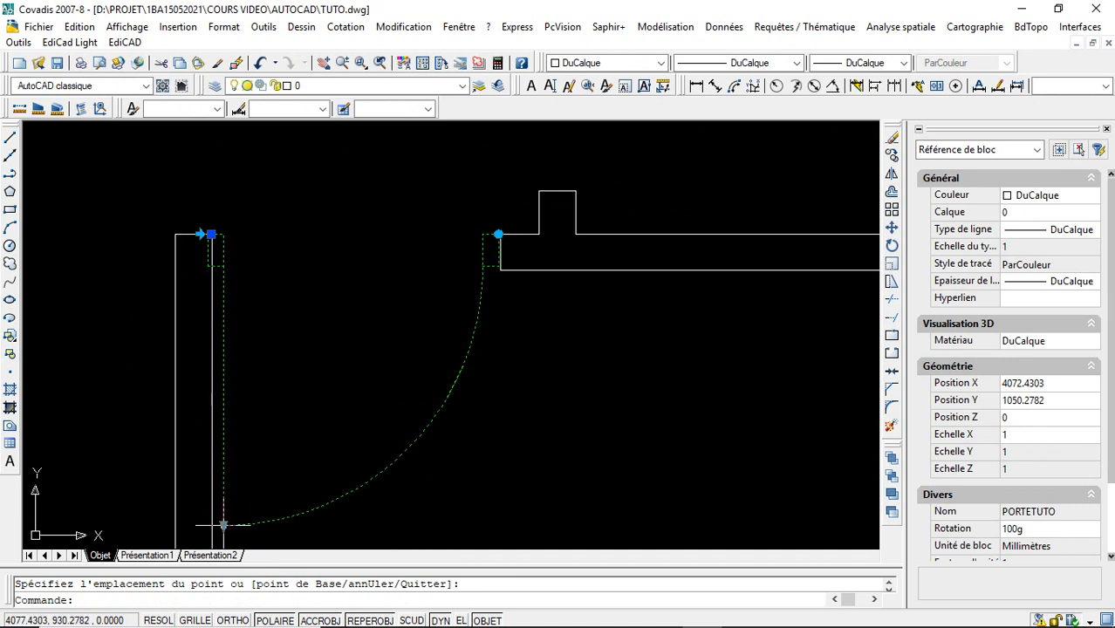
{"action": "left_click", "coordinate": [224, 524]}
{"action": "left_click", "coordinate": [225, 516]}
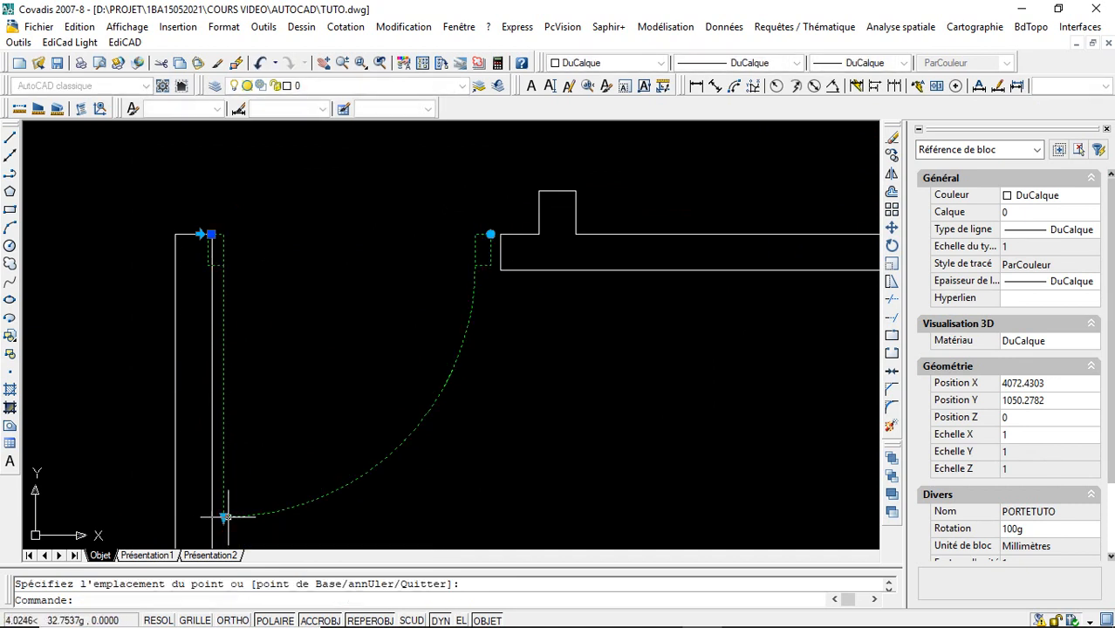
- Shift the door slightly right by its insertion grip so its hinge-side frame sits flush against the left wall face
{"action": "left_click", "coordinate": [212, 234]}
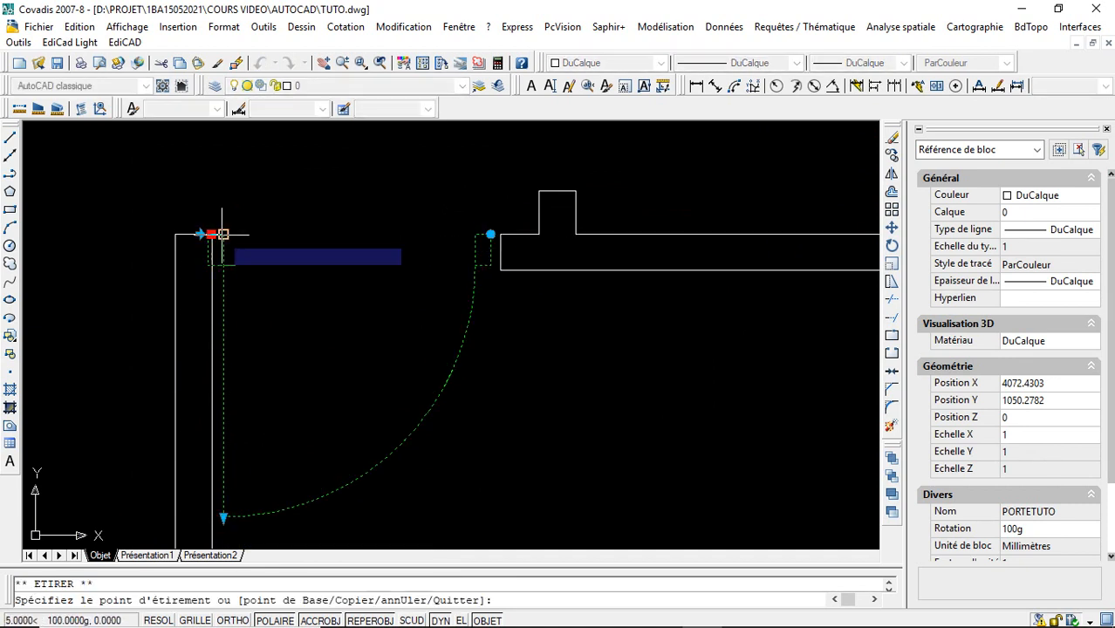
{"action": "key", "text": "Escape"}
{"action": "key", "text": "Escape"}
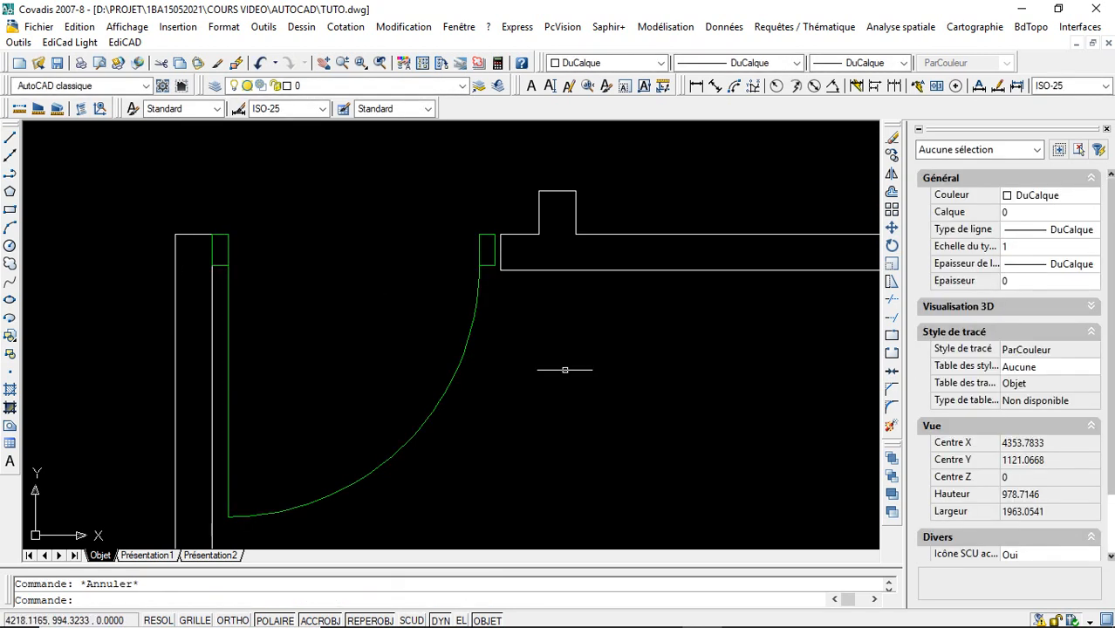
- Resize the lower-right room's door with its linear grip to 118
{"action": "left_click", "coordinate": [286, 510]}
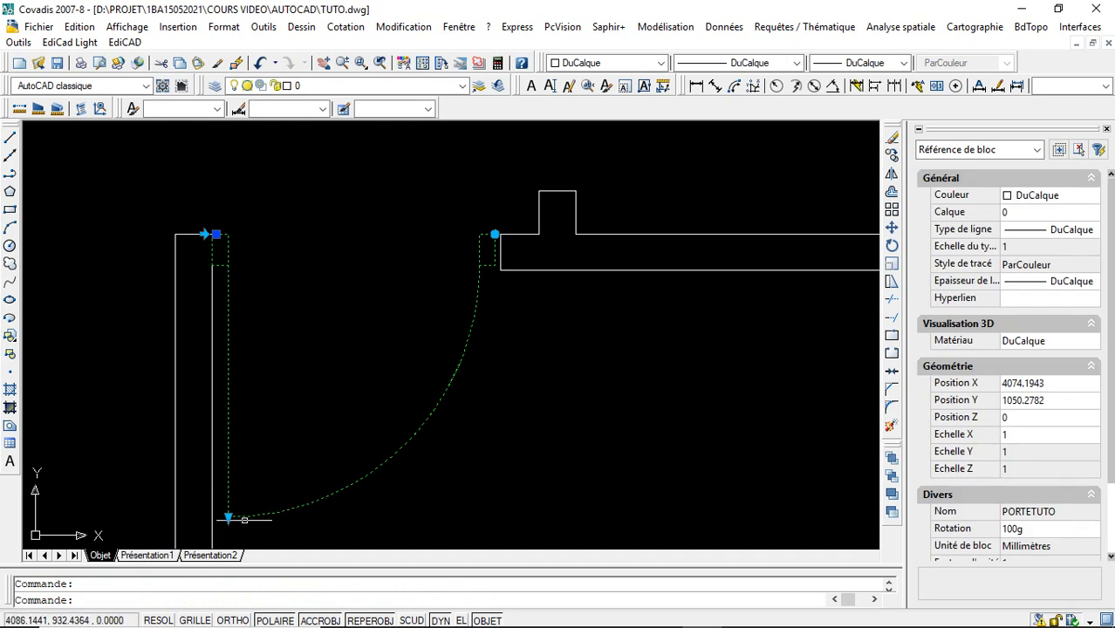
{"action": "left_click", "coordinate": [227, 518]}
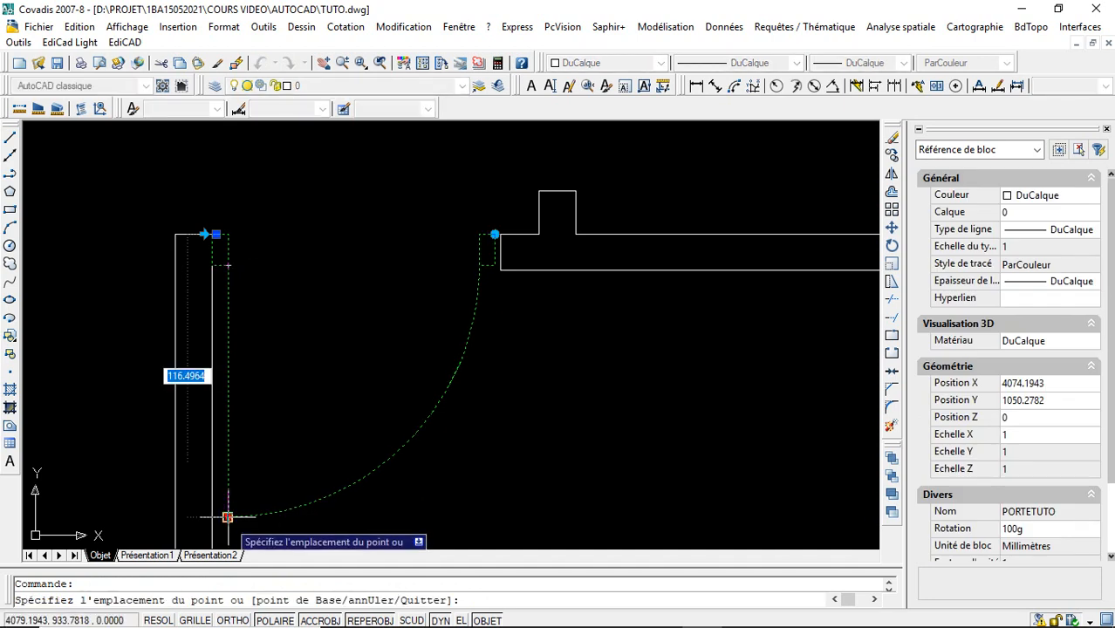
{"action": "type", "text": "118"}
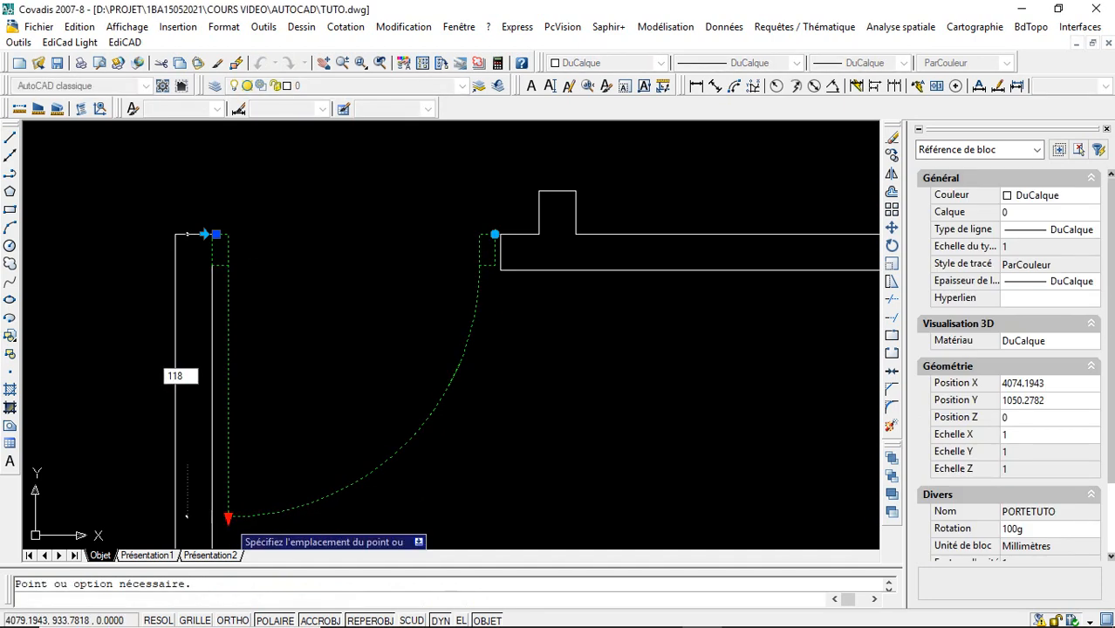
{"action": "key", "text": "Return"}
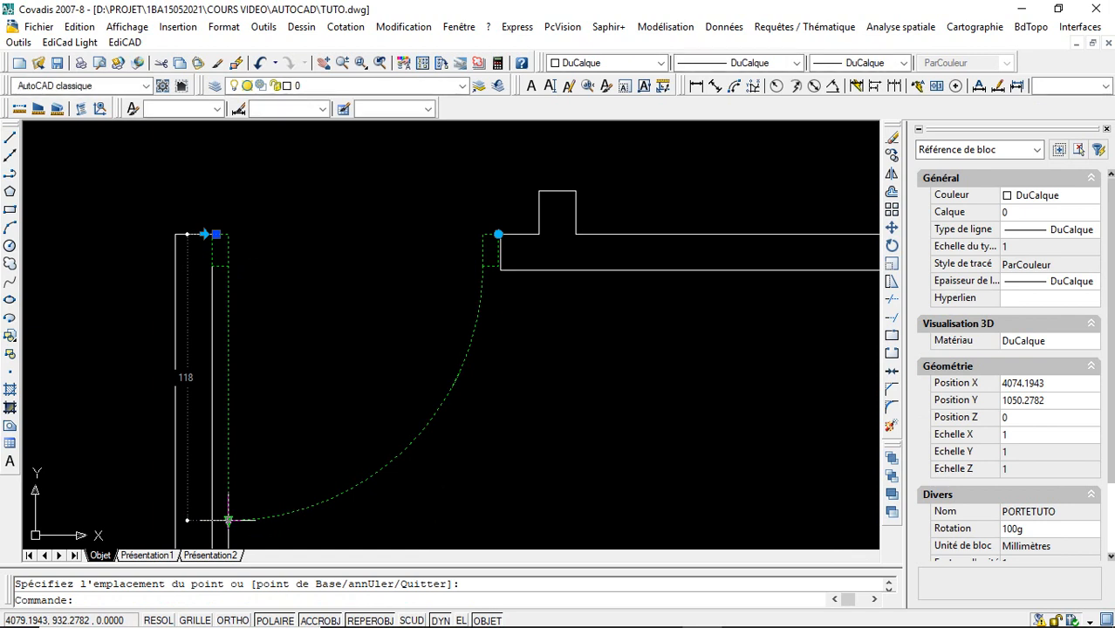
- Set the lower-right room's door length to 119 with its linear grip
{"action": "left_click", "coordinate": [228, 520]}
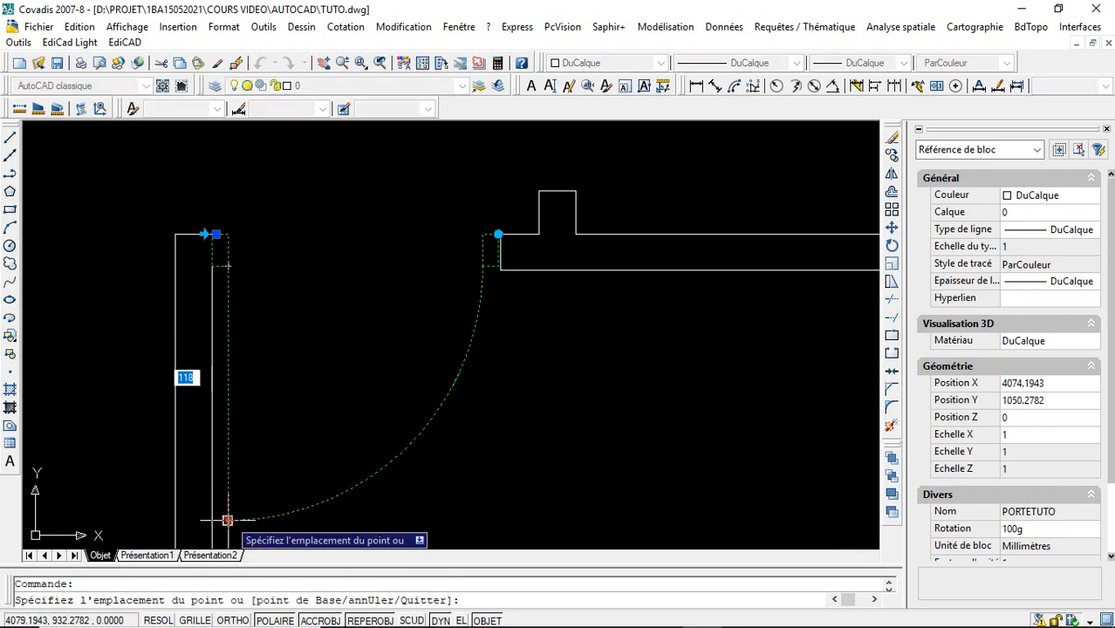
{"action": "type", "text": "11"}
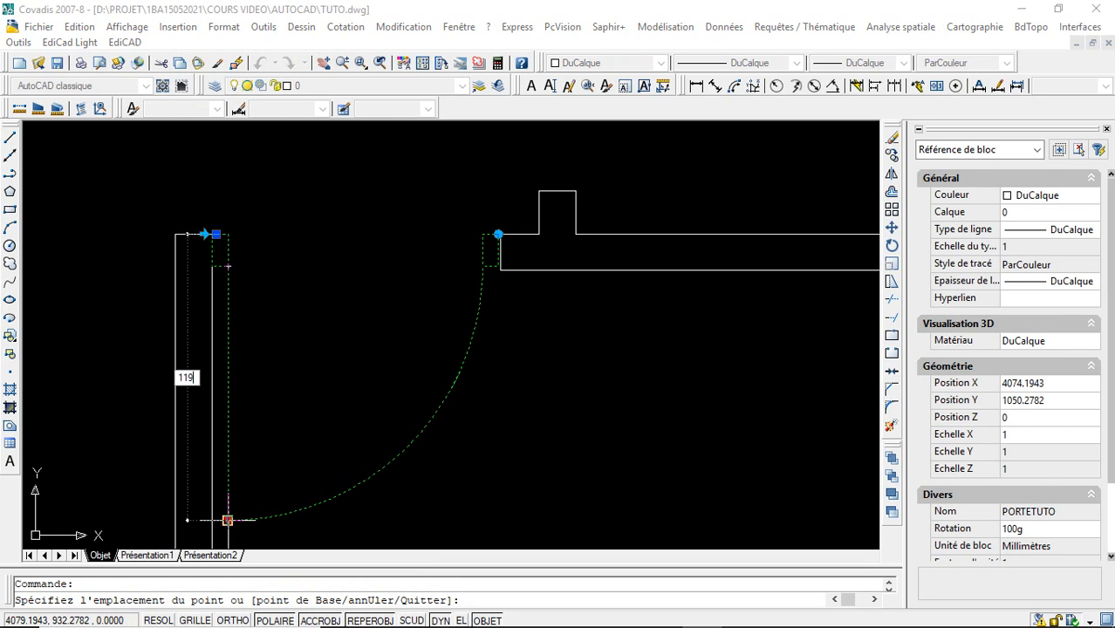
{"action": "key", "text": "Escape"}
{"action": "key", "text": "Escape"}
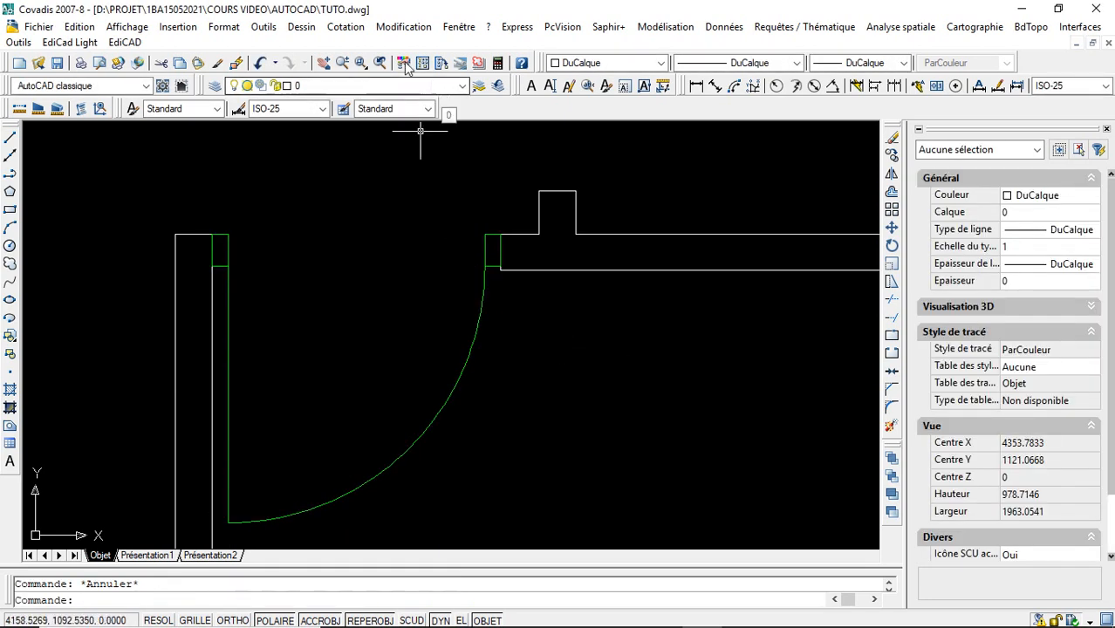
- Move the spare door block by its insertion point onto the inner corner of the small middle-right room's lower wall stub
{"action": "left_click", "coordinate": [343, 64]}
{"action": "left_click_drag", "start_coordinate": [499, 184], "coordinate": [540, 350]}
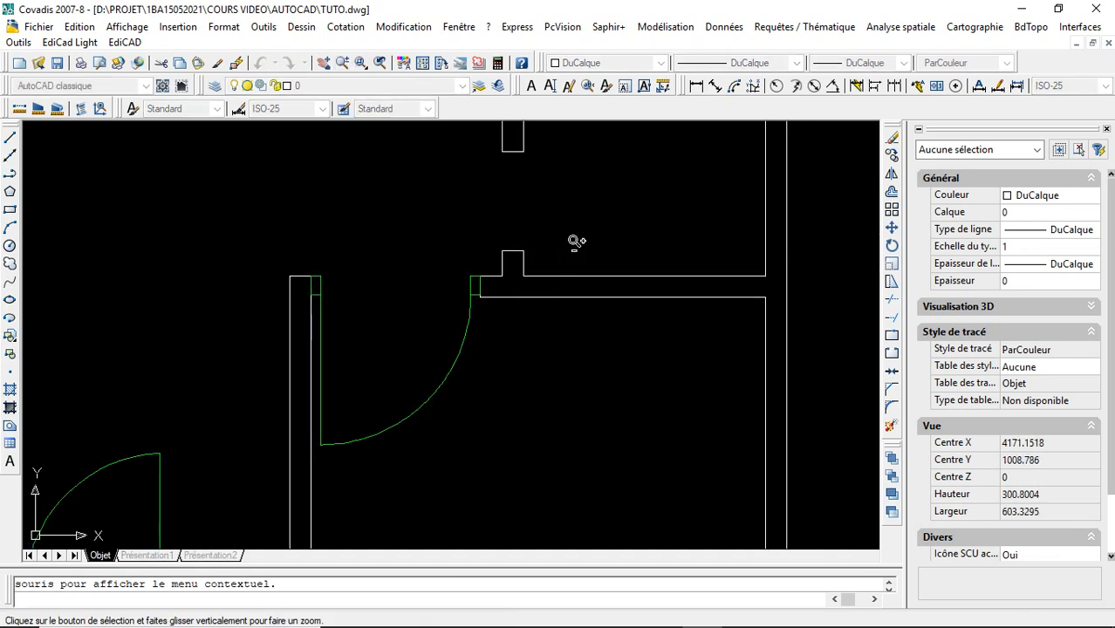
{"action": "left_click_drag", "start_coordinate": [575, 197], "coordinate": [594, 249]}
{"action": "key", "text": "Escape"}
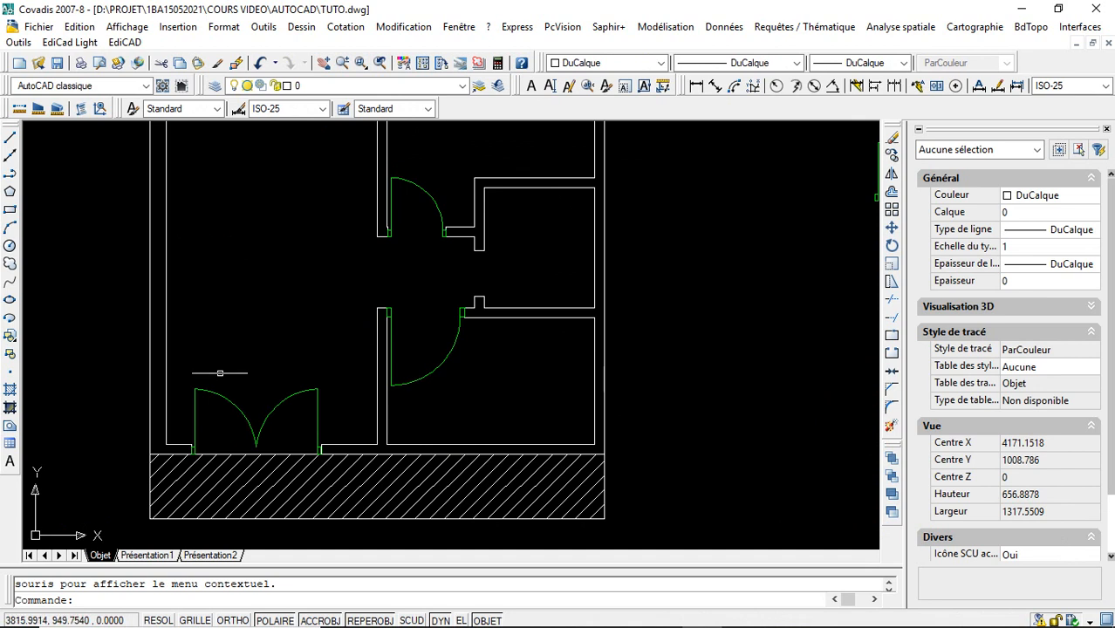
{"action": "left_click", "coordinate": [324, 63]}
{"action": "mouse_move", "coordinate": [577, 274]}
{"action": "left_mouse_down"}
{"action": "mouse_move", "coordinate": [567, 339]}
{"action": "mouse_move", "coordinate": [527, 367]}
{"action": "left_mouse_up"}
{"action": "key", "text": "Escape"}
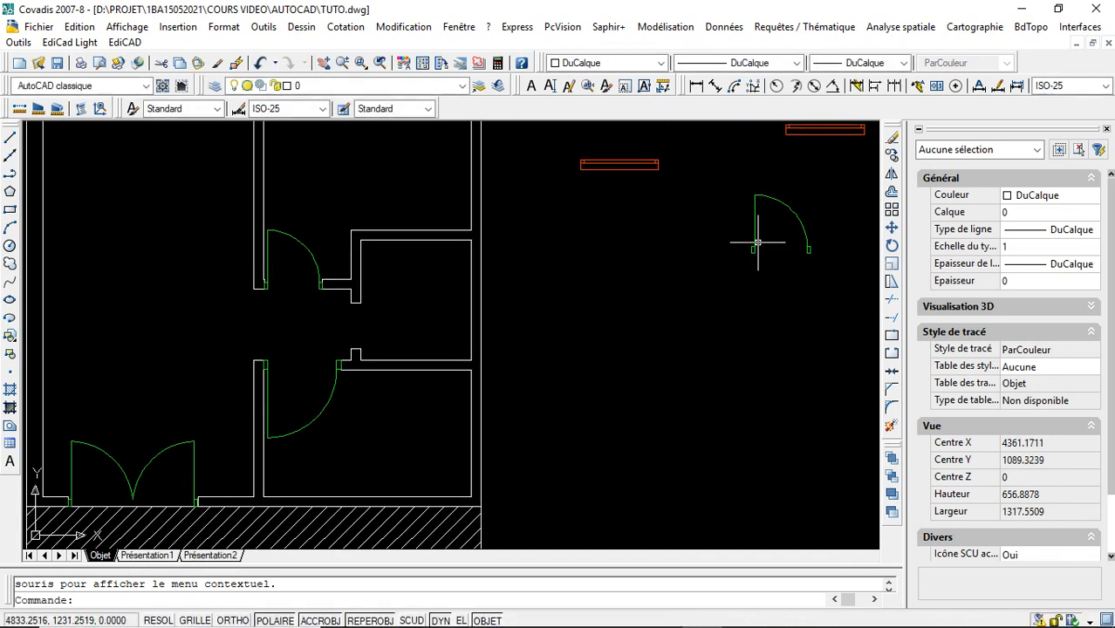
{"action": "left_click", "coordinate": [757, 242]}
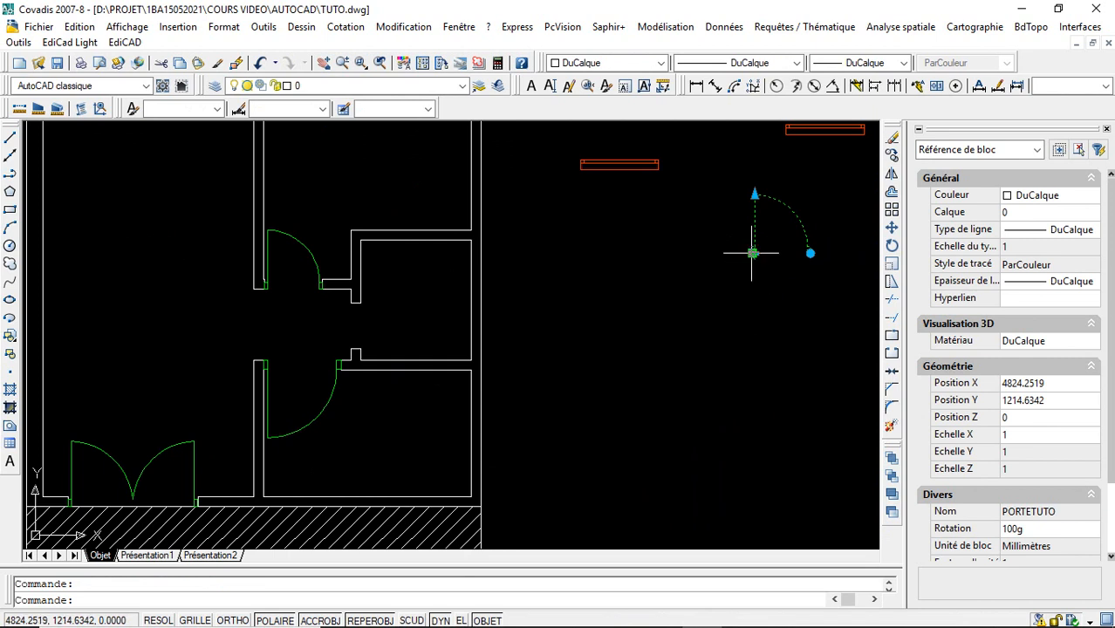
{"action": "left_click", "coordinate": [752, 253]}
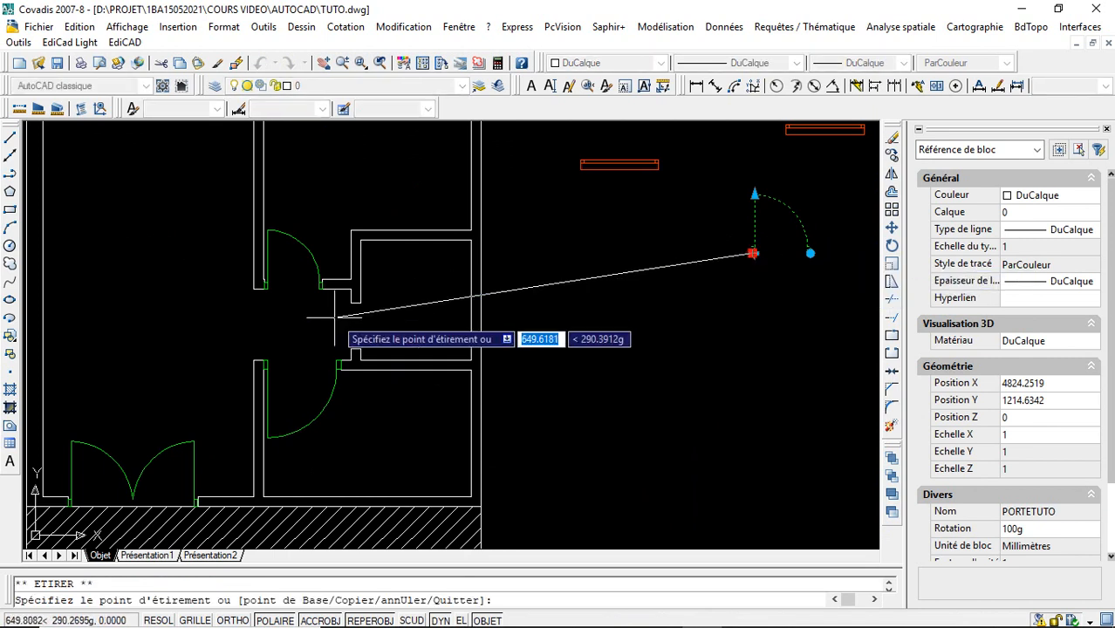
{"action": "left_click", "coordinate": [361, 349]}
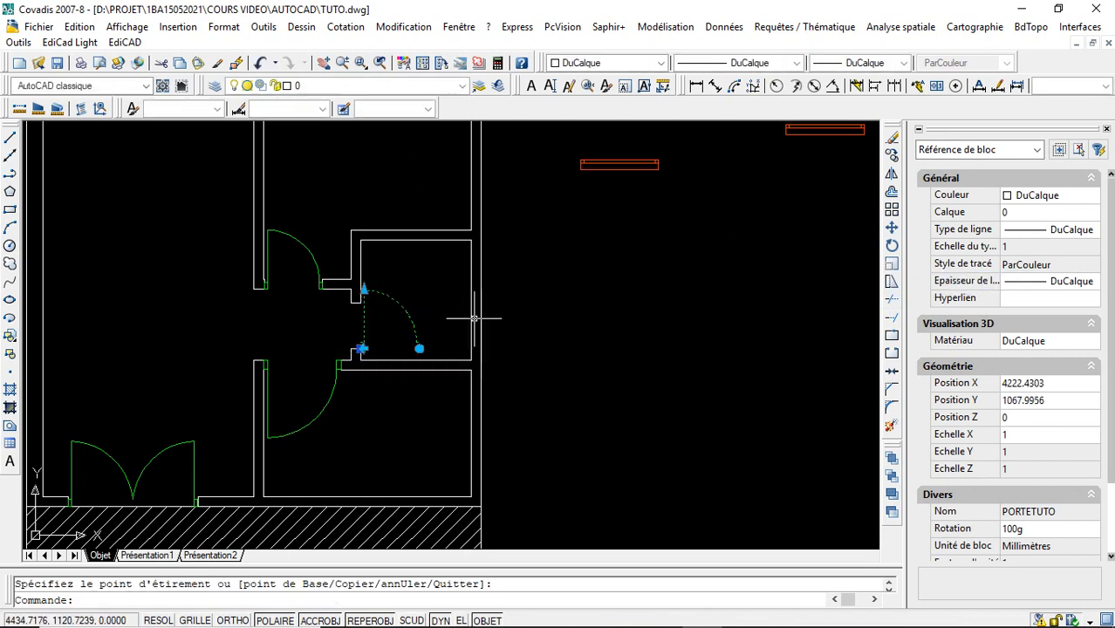
- Try rotating the small room's door a quarter turn clockwise, and turn it back to its original orientation
{"action": "left_click", "coordinate": [419, 349]}
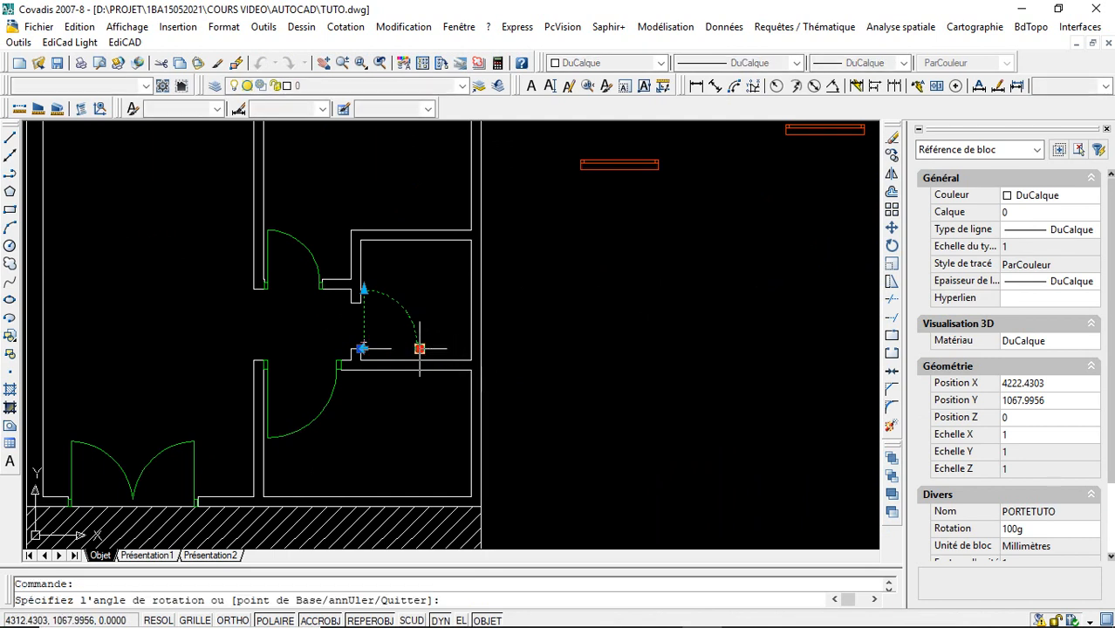
{"action": "left_click", "coordinate": [361, 422]}
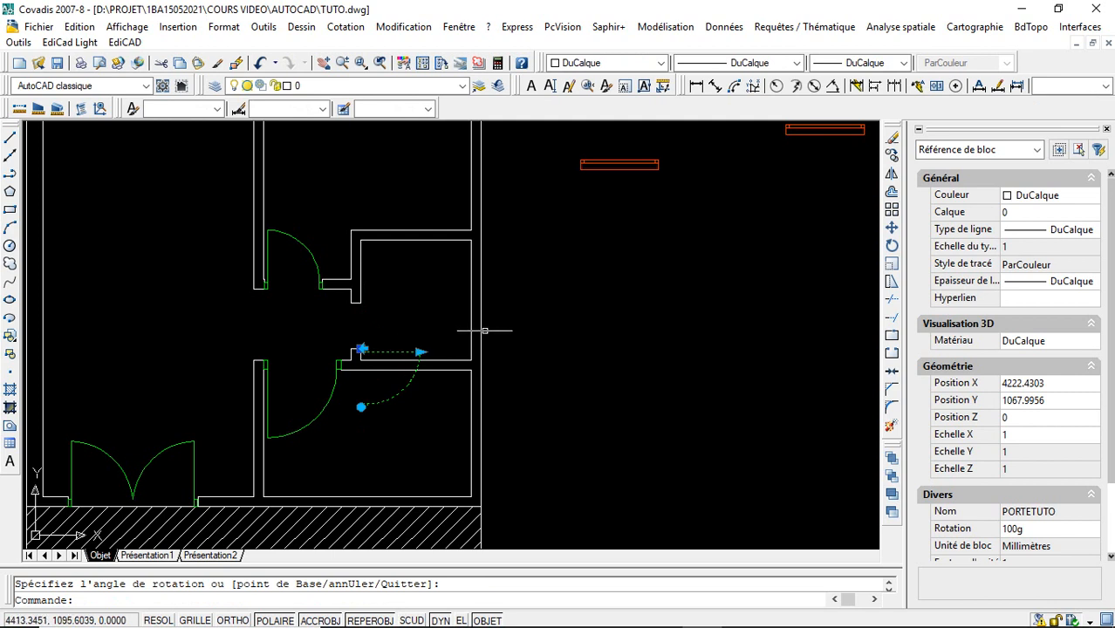
{"action": "left_click", "coordinate": [360, 406]}
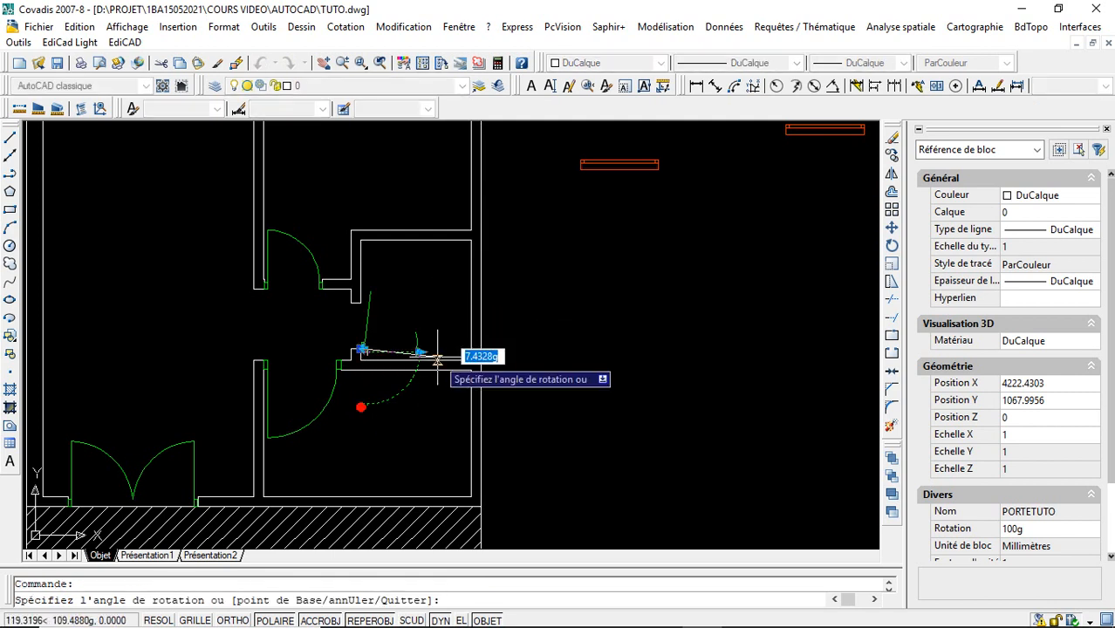
{"action": "left_click", "coordinate": [438, 349]}
- Flip the small room's door horizontally and rotate it a quarter turn clockwise so it spans the opening and swings into the room
{"action": "left_click", "coordinate": [364, 348]}
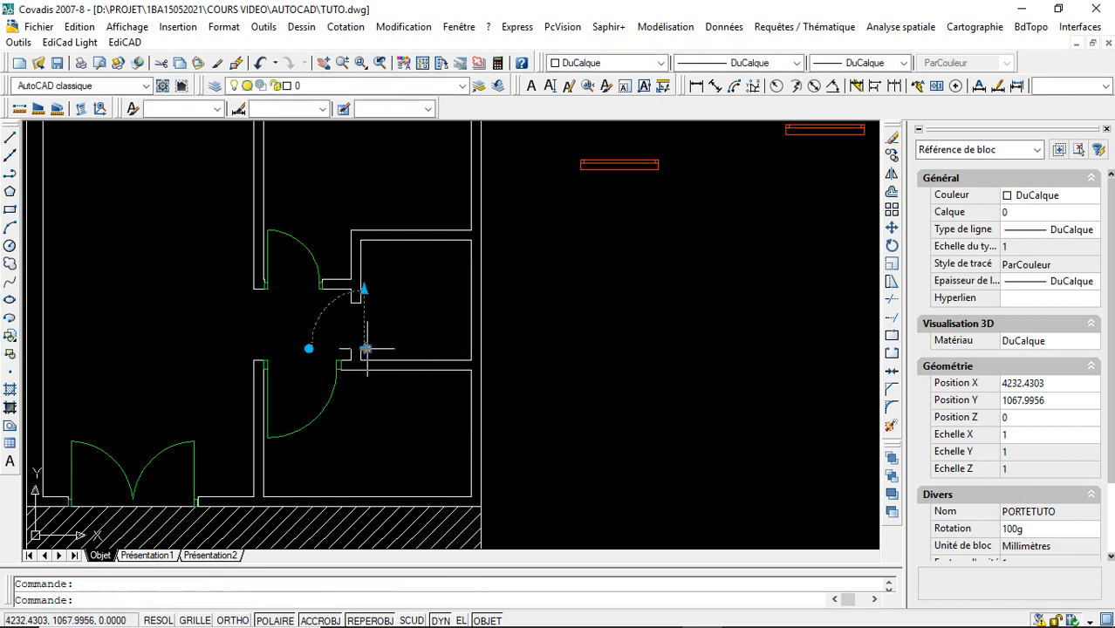
{"action": "left_click", "coordinate": [308, 349]}
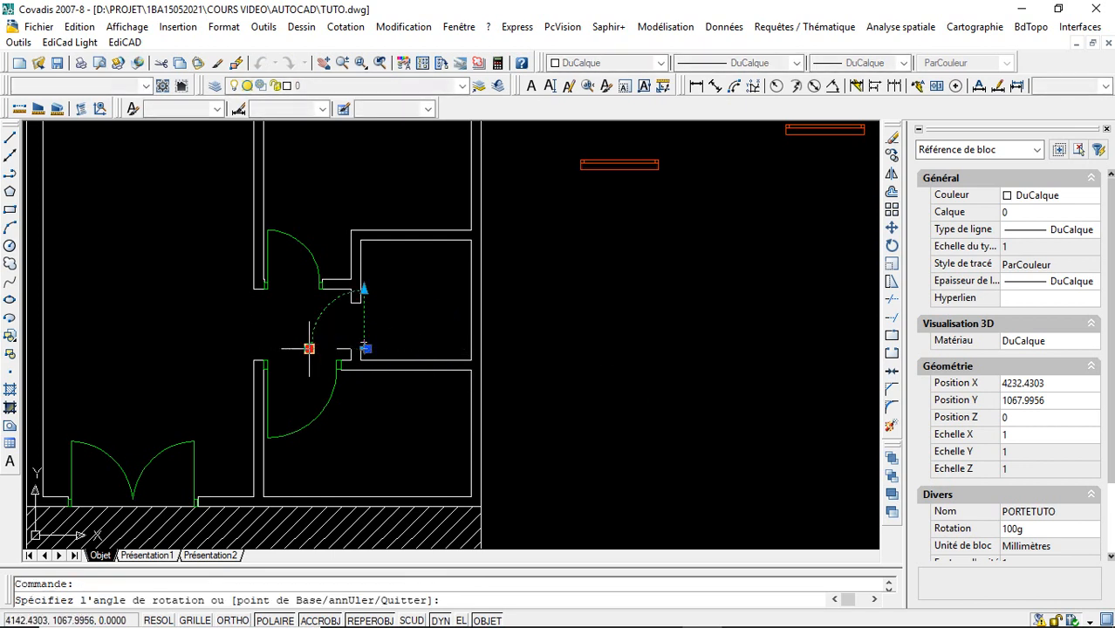
{"action": "left_click", "coordinate": [364, 241]}
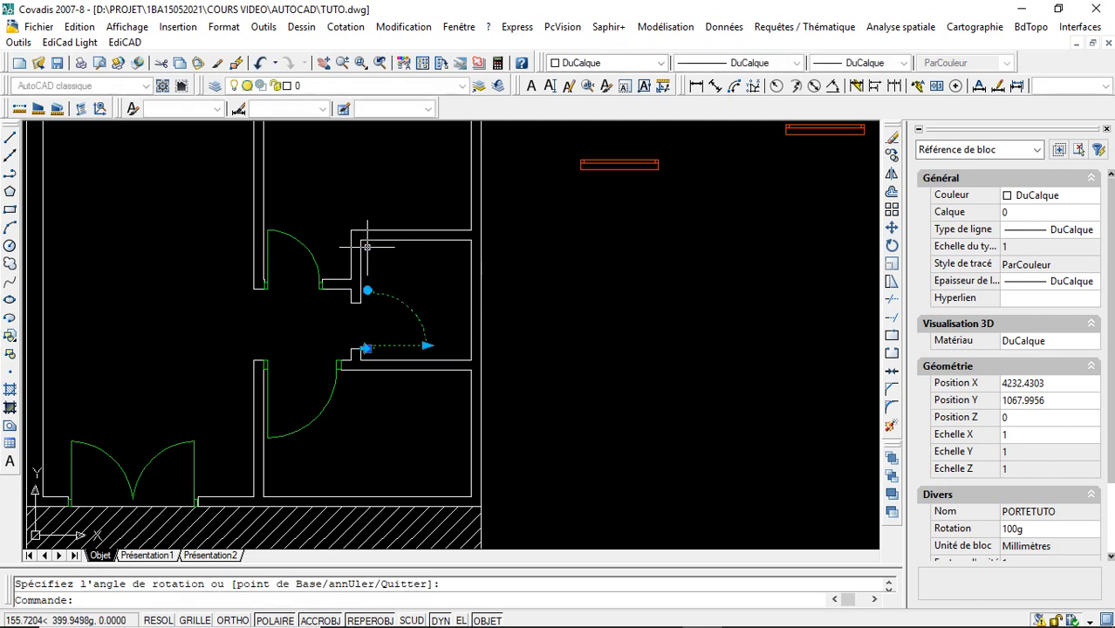
- Move the small room's door by its insertion point onto the corridor-side corner of the opening's lower wall stub
{"action": "left_click", "coordinate": [367, 348]}
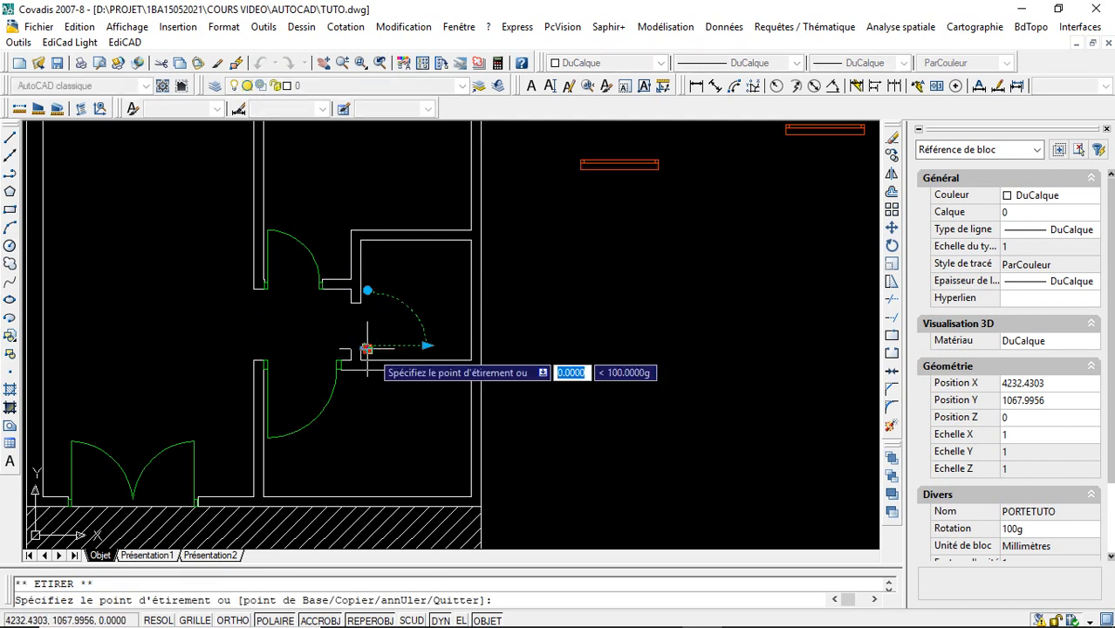
{"action": "left_click", "coordinate": [358, 349]}
{"action": "key", "text": "Escape"}
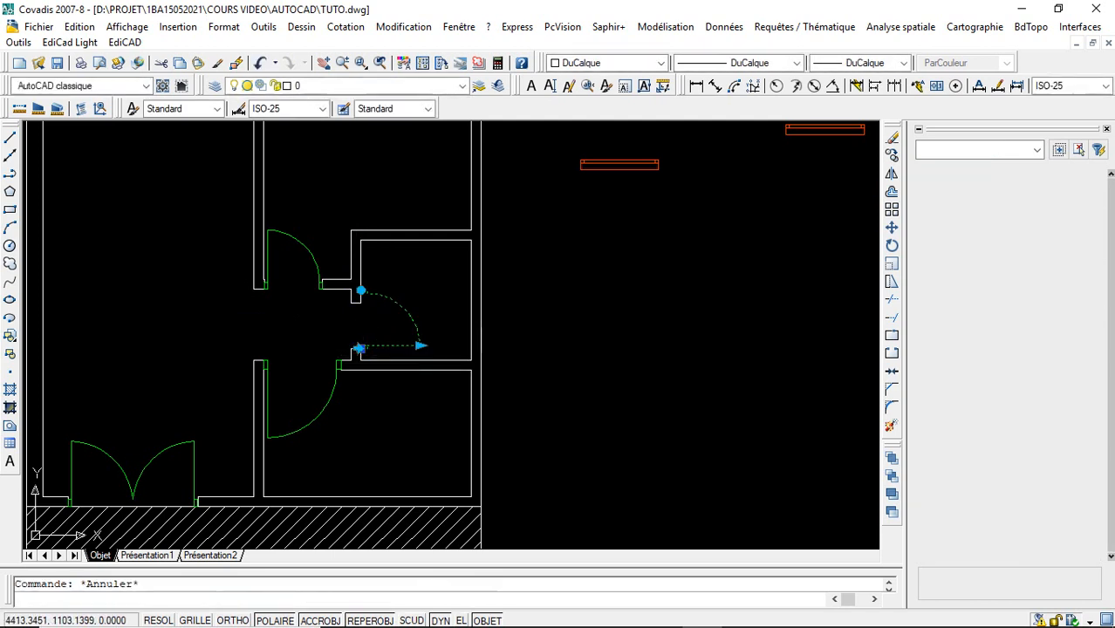
{"action": "left_click", "coordinate": [363, 349]}
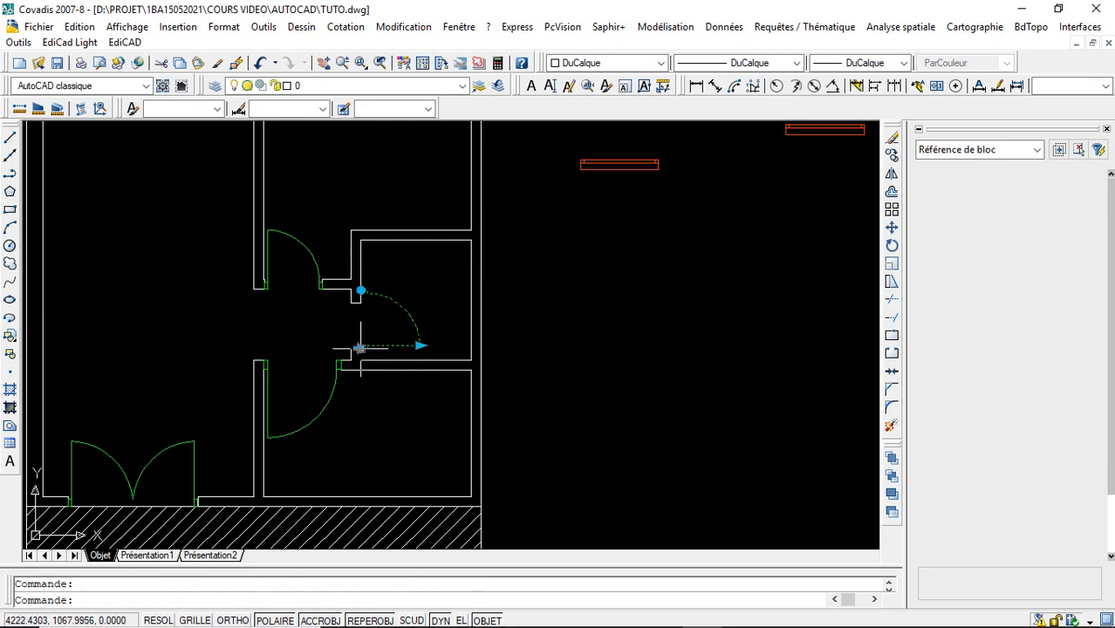
{"action": "left_click", "coordinate": [360, 348]}
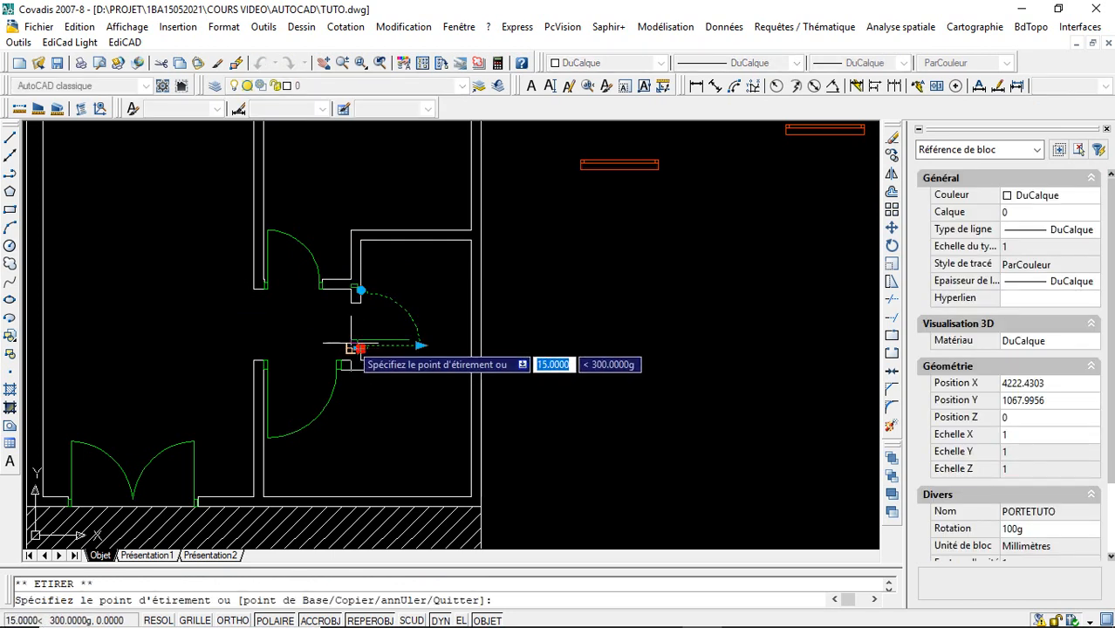
{"action": "key", "text": "Escape"}
{"action": "key", "text": "Escape"}
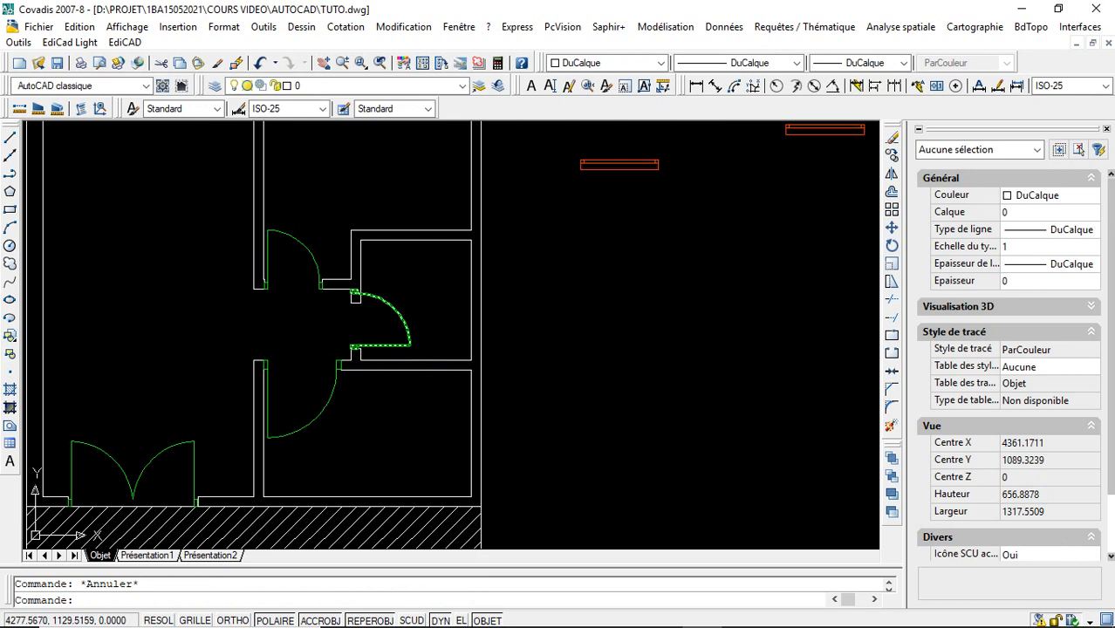
- Resize the small room's door with its linear grip to 80
{"action": "left_click", "coordinate": [397, 307]}
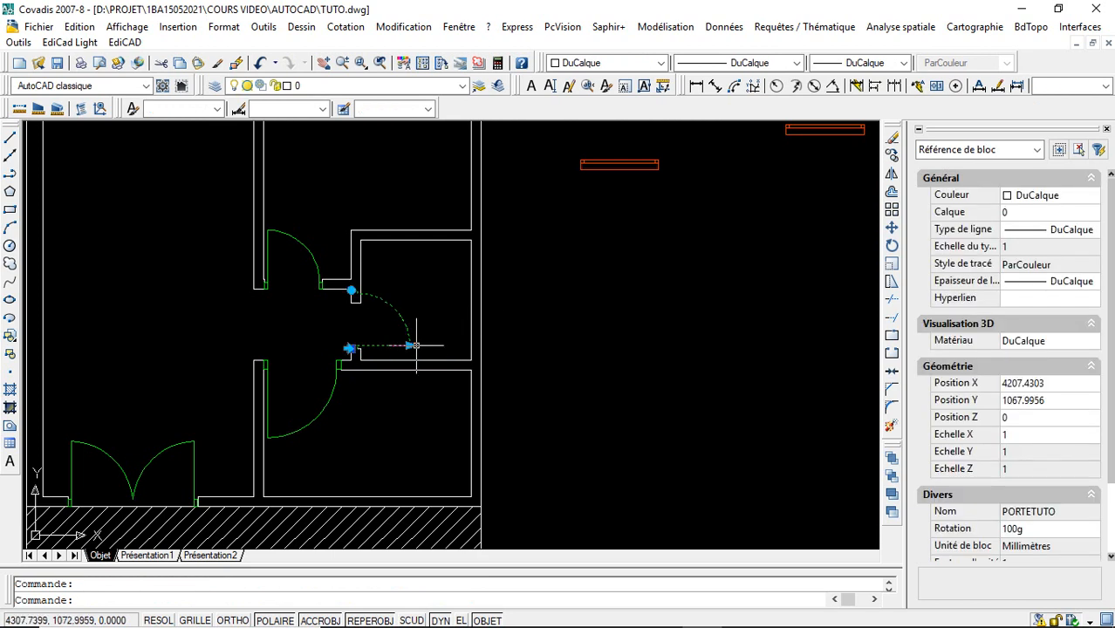
{"action": "left_click", "coordinate": [410, 346]}
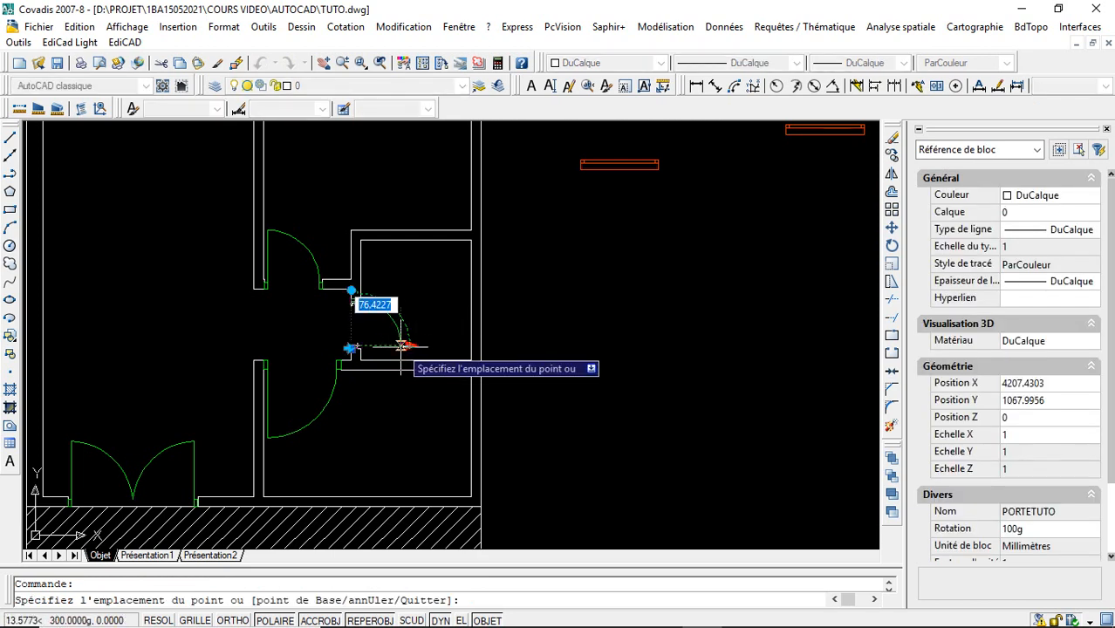
{"action": "type", "text": "80"}
{"action": "key", "text": "Return"}
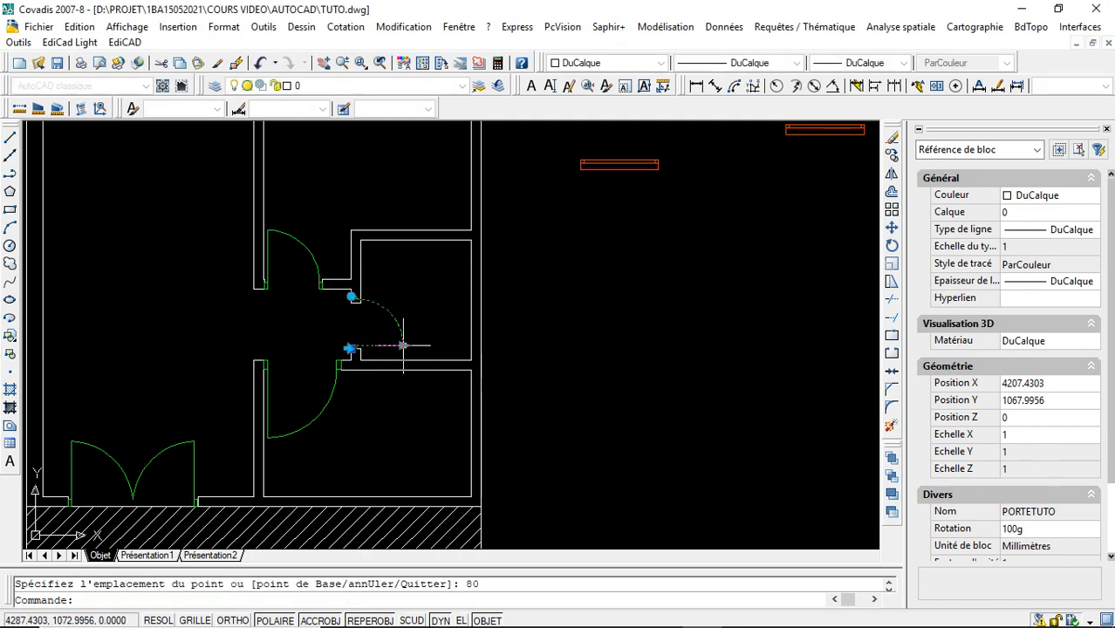
{"action": "key", "text": "Escape"}
- Set the small room's door length to 70 with its linear grip
{"action": "left_click", "coordinate": [409, 345]}
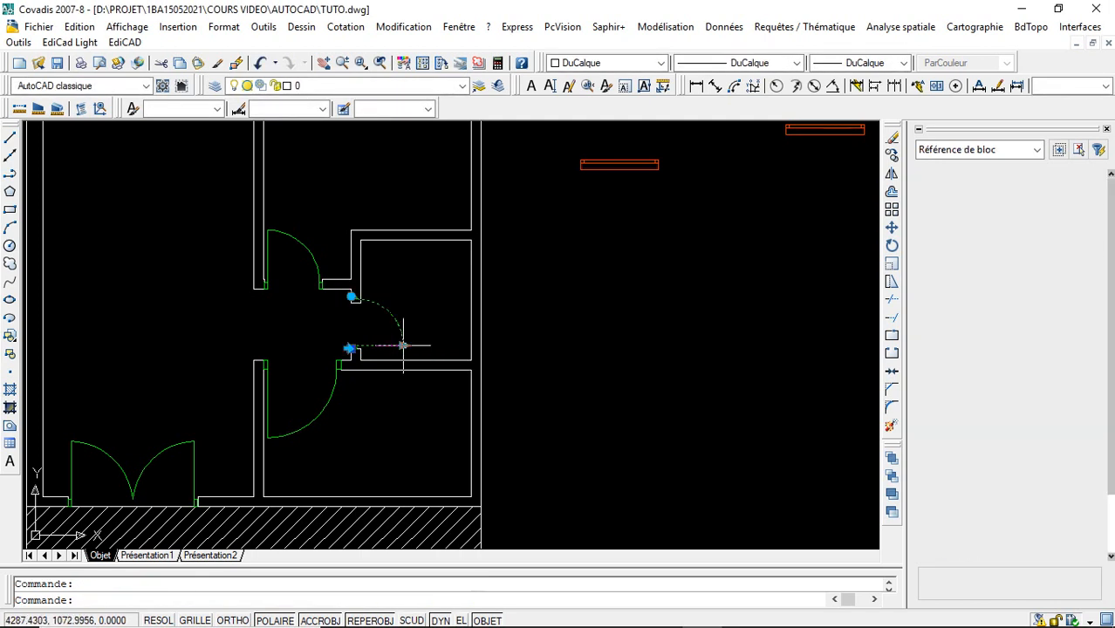
{"action": "left_click", "coordinate": [399, 346]}
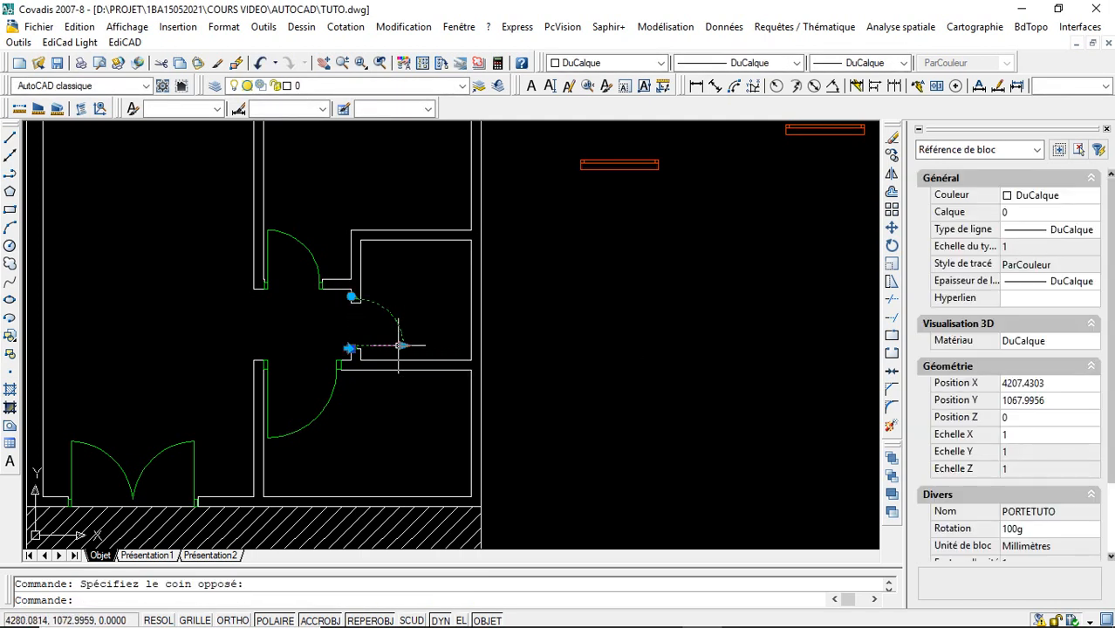
{"action": "left_click", "coordinate": [398, 345]}
{"action": "type", "text": "70"}
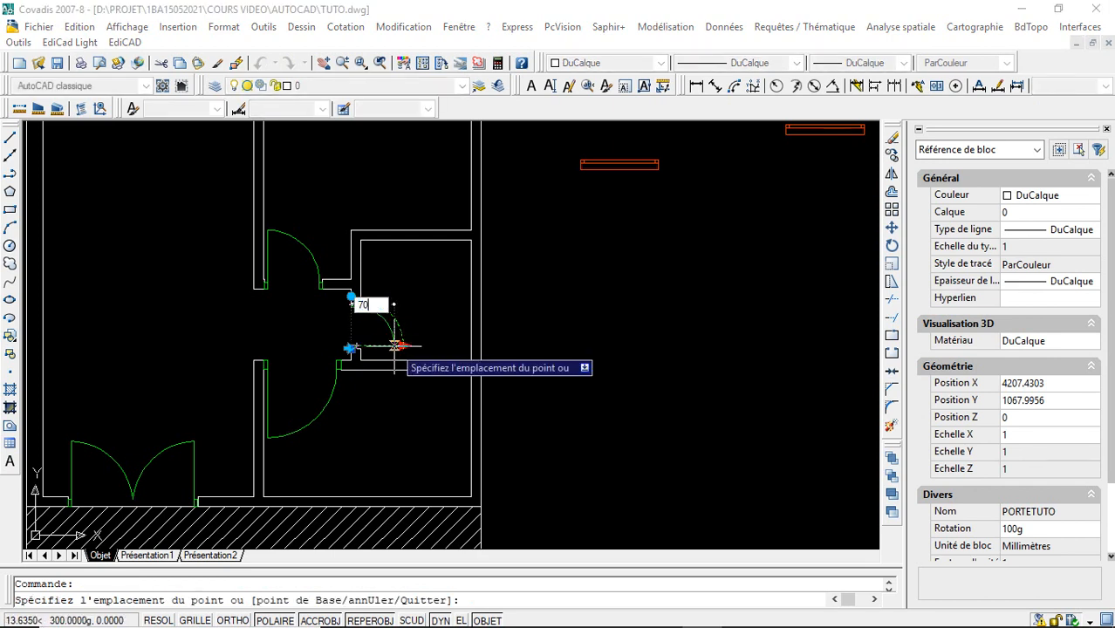
{"action": "key", "text": "Return"}
{"action": "key", "text": "Escape"}
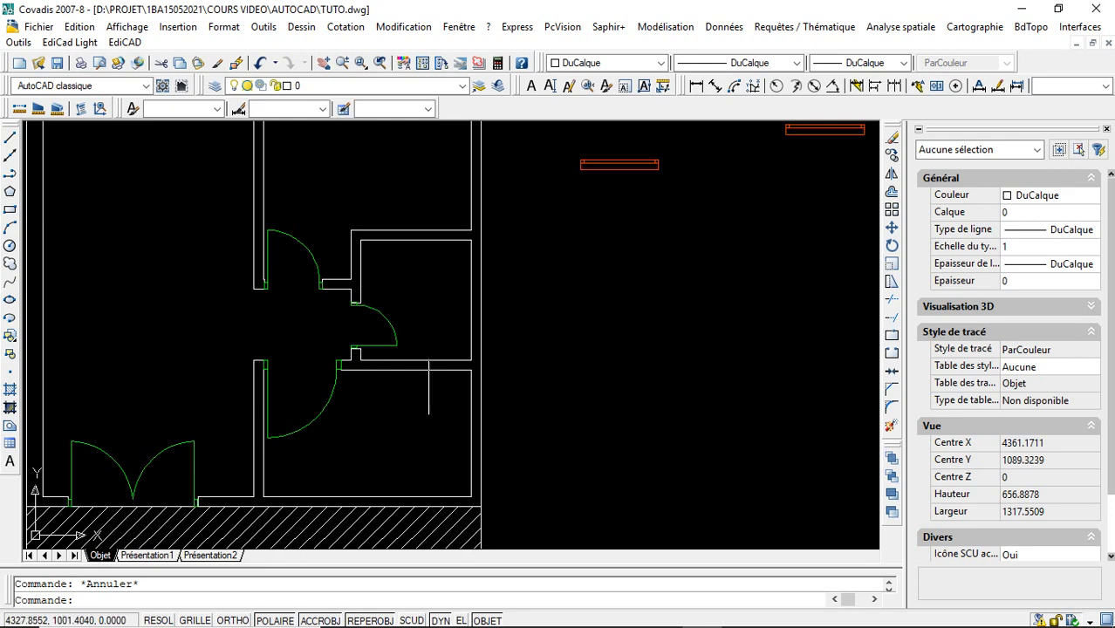
- Move the upper-left spare window block by its insertion point onto the top outer wall of the upper-right room
{"action": "left_click", "coordinate": [343, 63]}
{"action": "mouse_move", "coordinate": [311, 157]}
{"action": "left_mouse_down"}
{"action": "mouse_move", "coordinate": [355, 304]}
{"action": "mouse_move", "coordinate": [381, 222]}
{"action": "mouse_move", "coordinate": [385, 245]}
{"action": "left_mouse_up"}
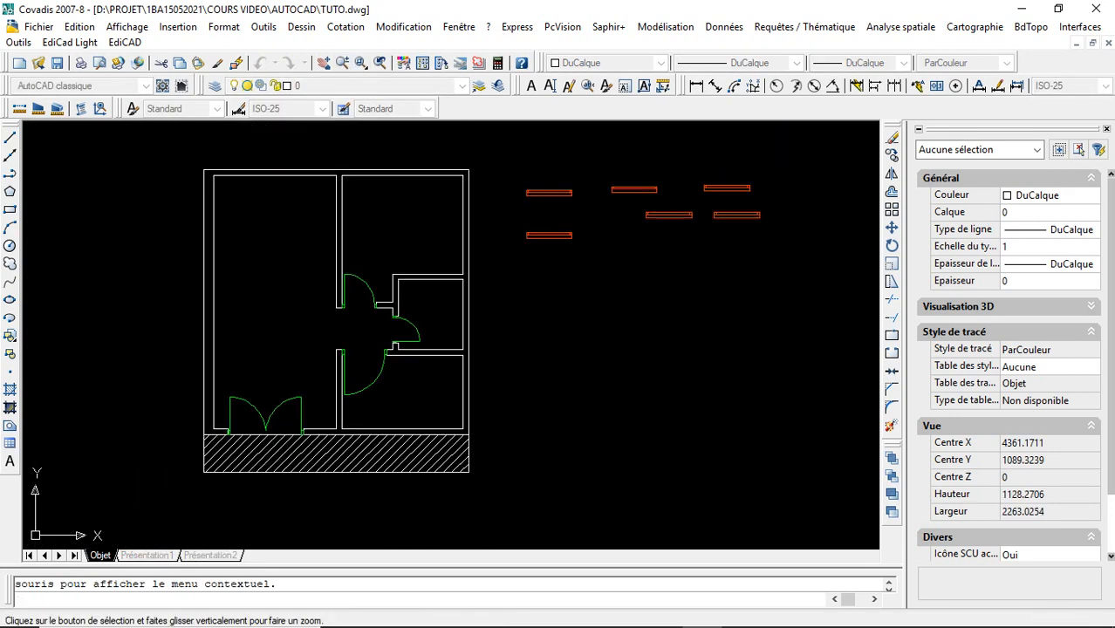
{"action": "key", "text": "Escape"}
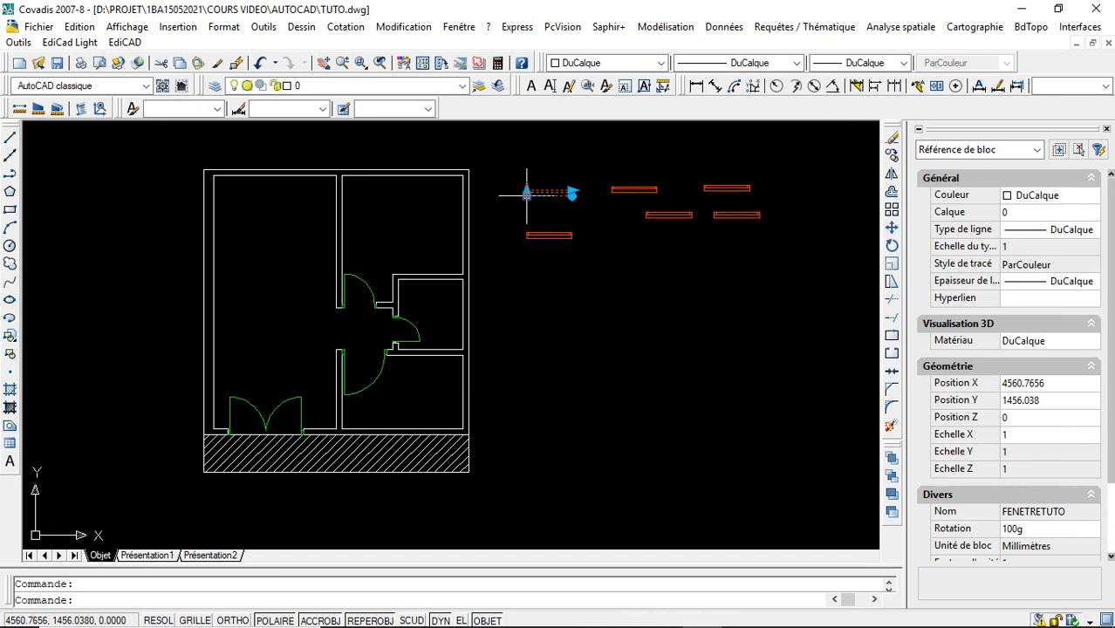
{"action": "left_click", "coordinate": [526, 193]}
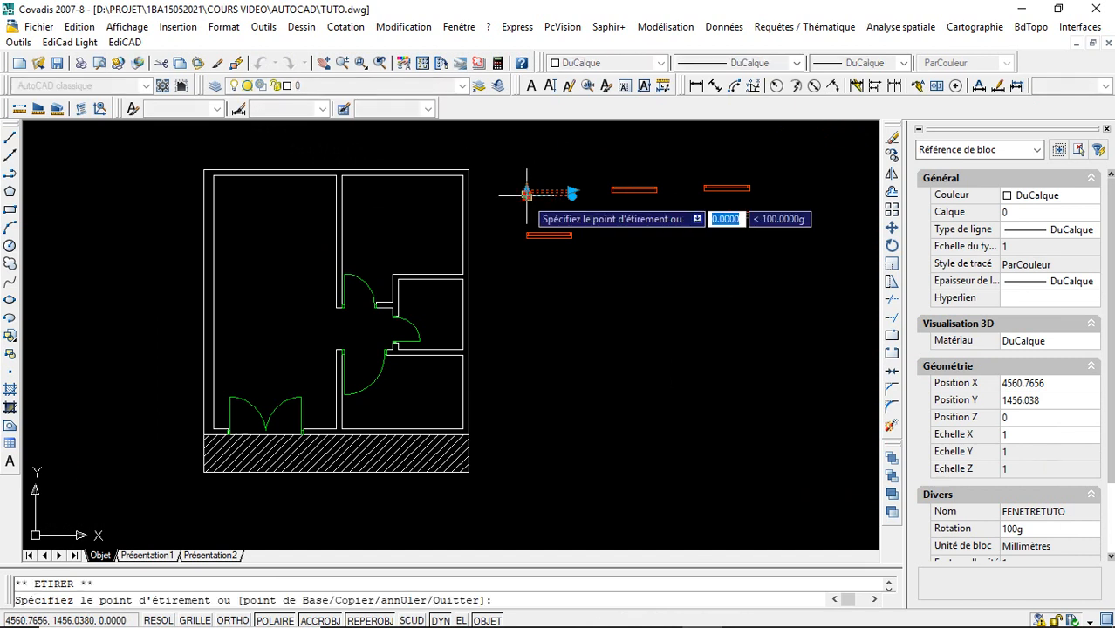
{"action": "left_click", "coordinate": [362, 173]}
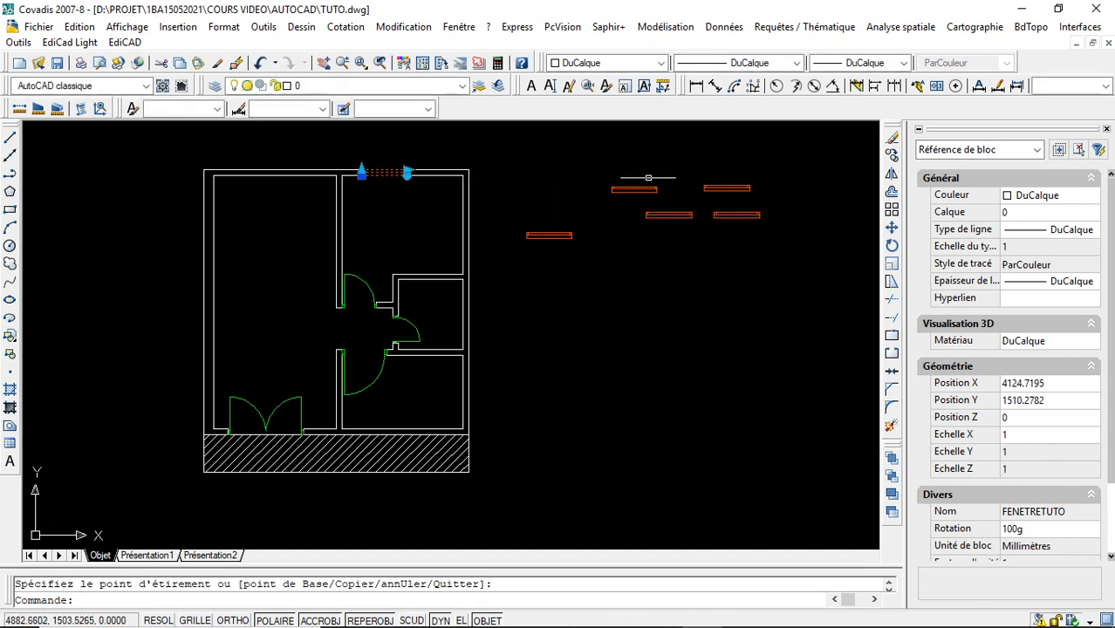
- Set the length of the window in the upper-right room's top wall to 150 with its linear grip
{"action": "key", "text": "Escape"}
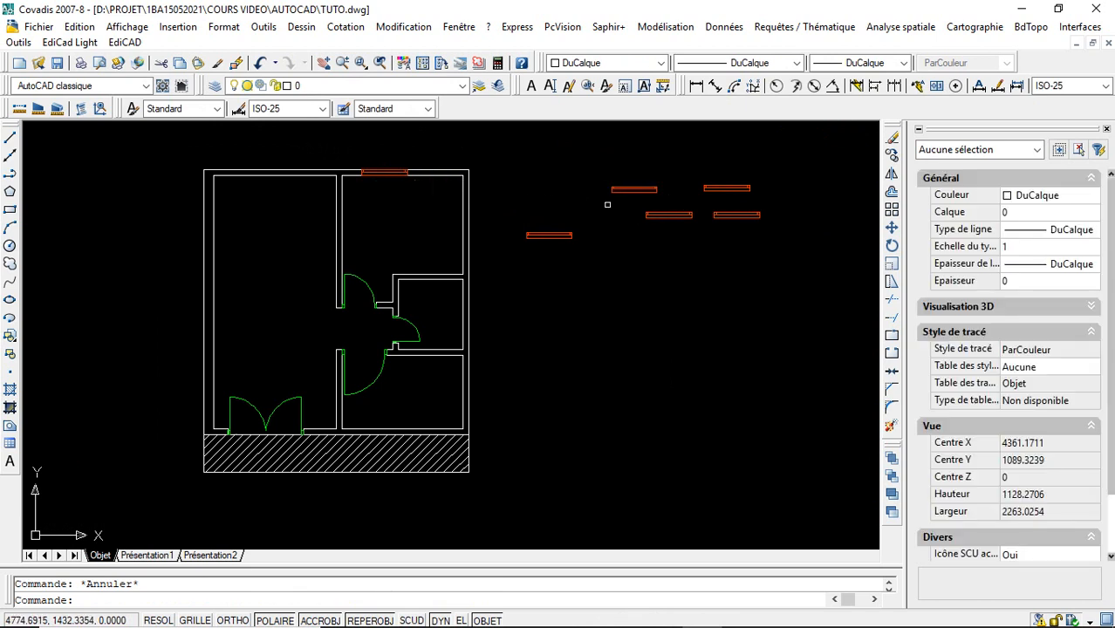
{"action": "left_click", "coordinate": [619, 191]}
{"action": "key", "text": "Escape"}
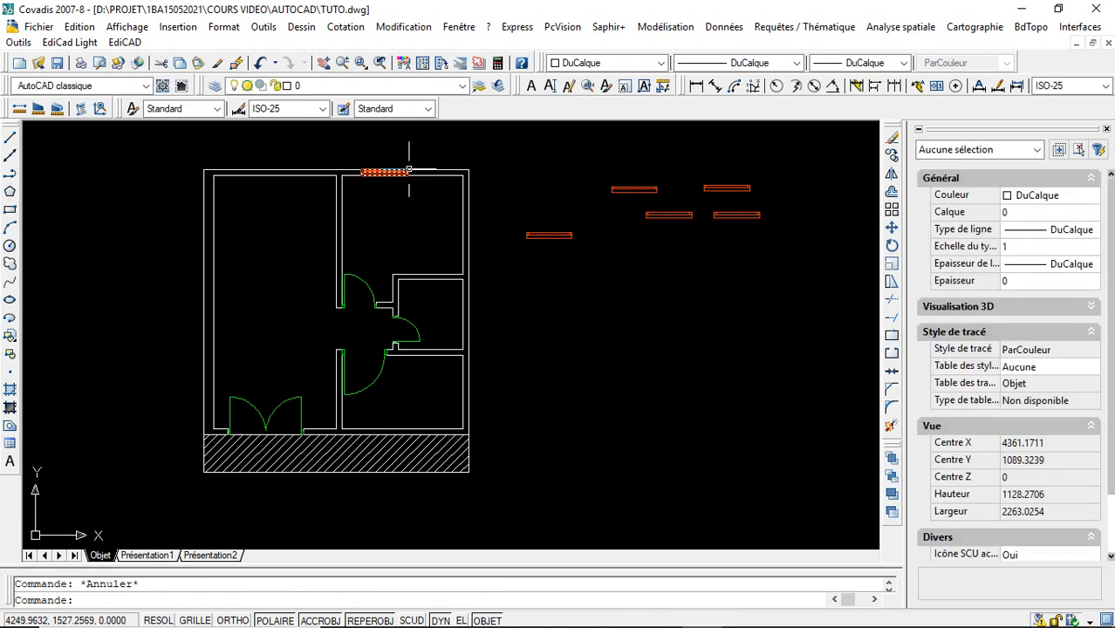
{"action": "left_click", "coordinate": [395, 172]}
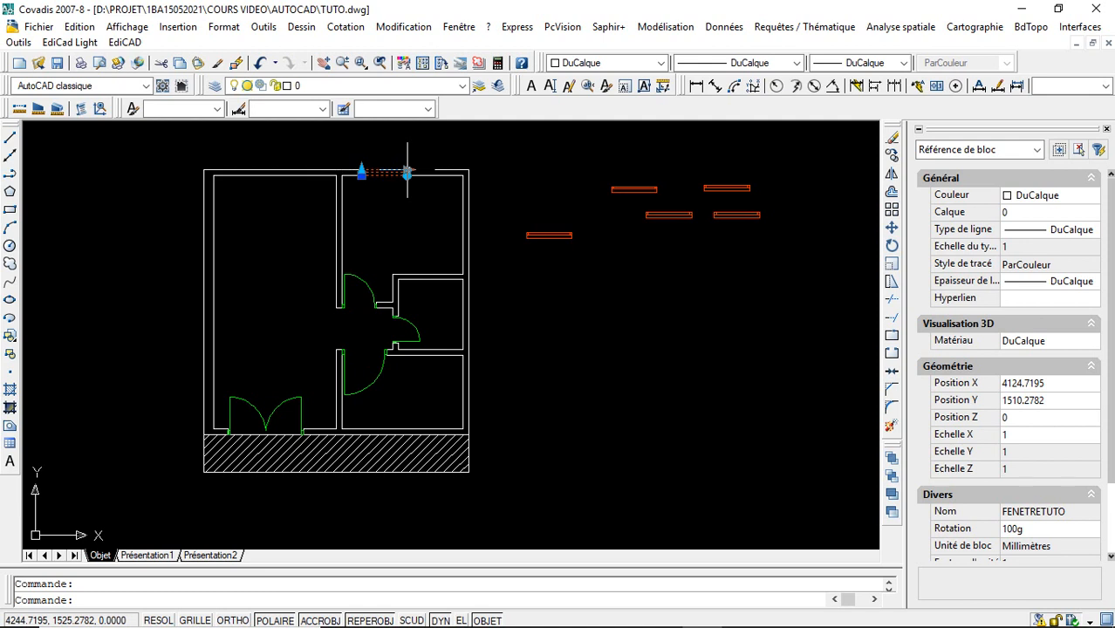
{"action": "left_click", "coordinate": [407, 170]}
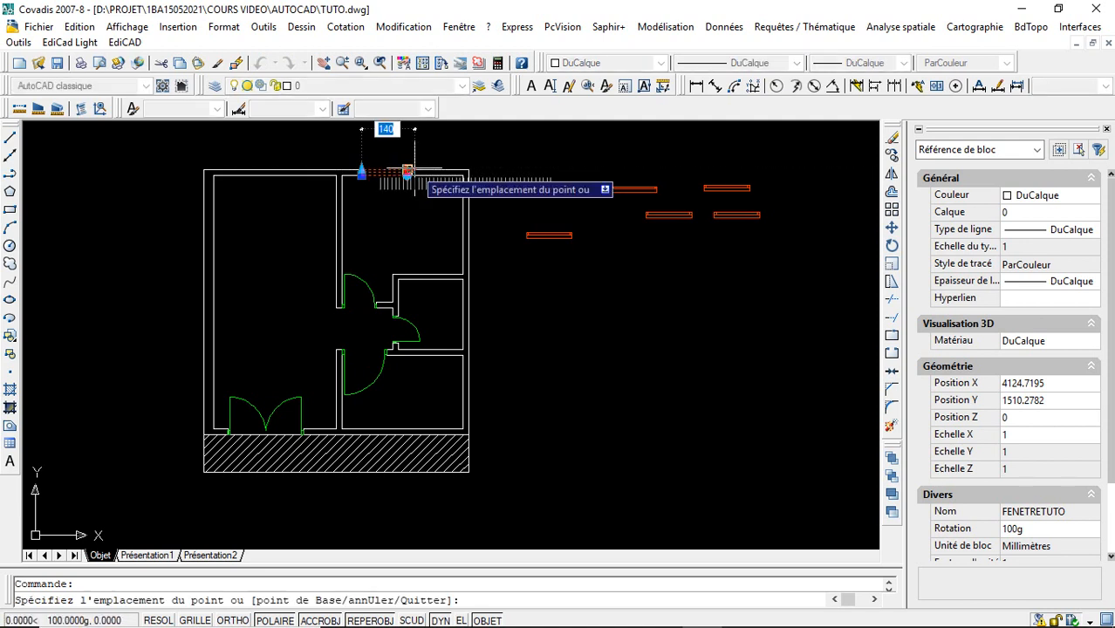
{"action": "type", "text": "15"}
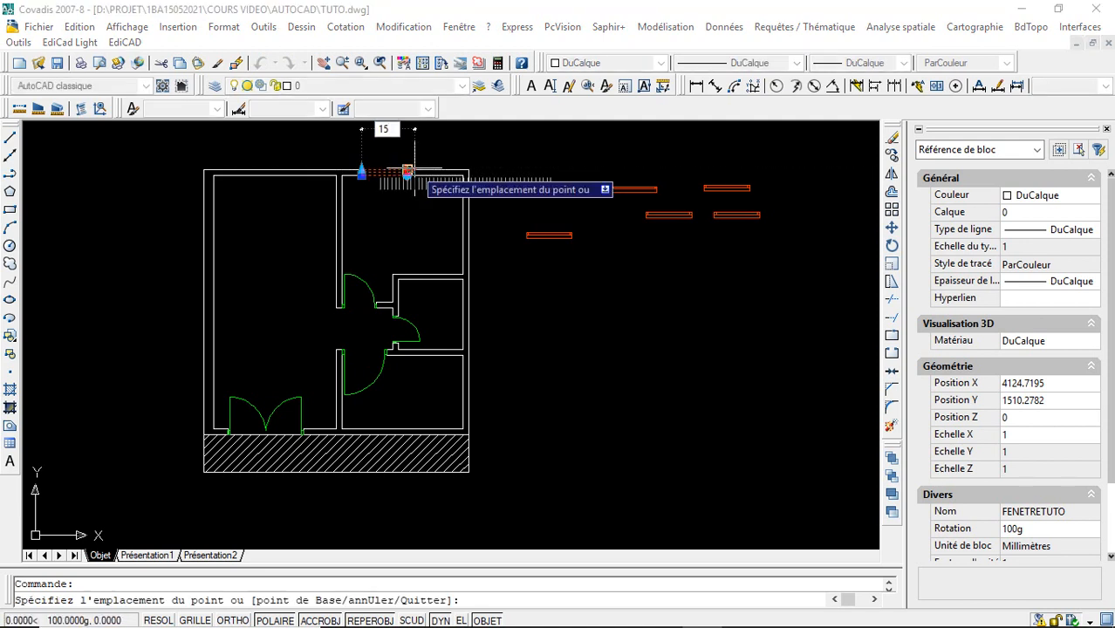
{"action": "key", "text": "Return"}
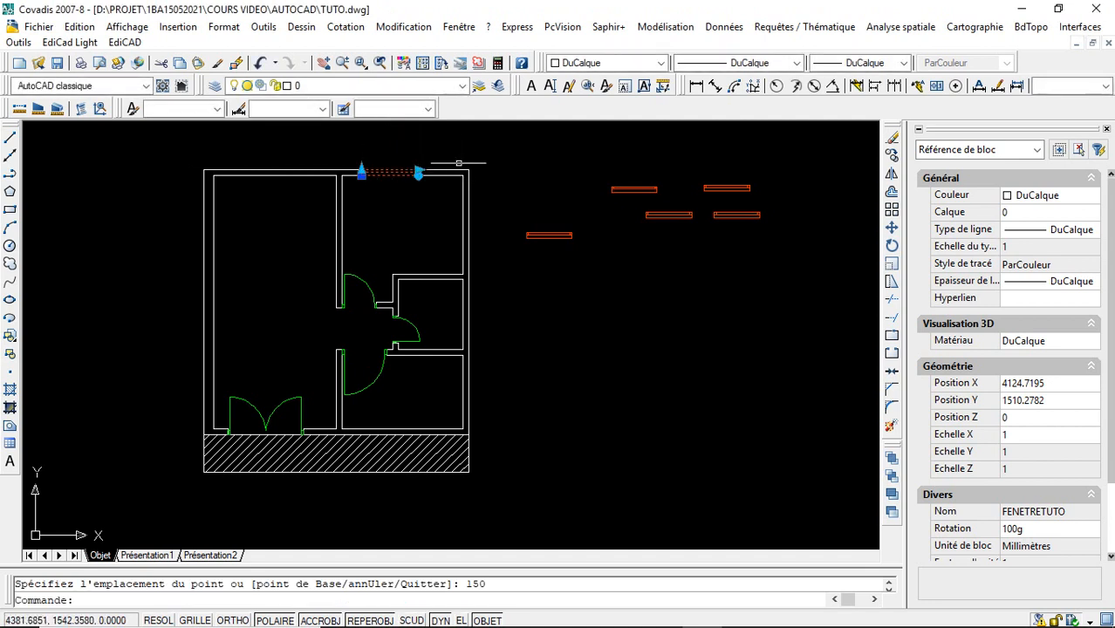
{"action": "key", "text": "Escape"}
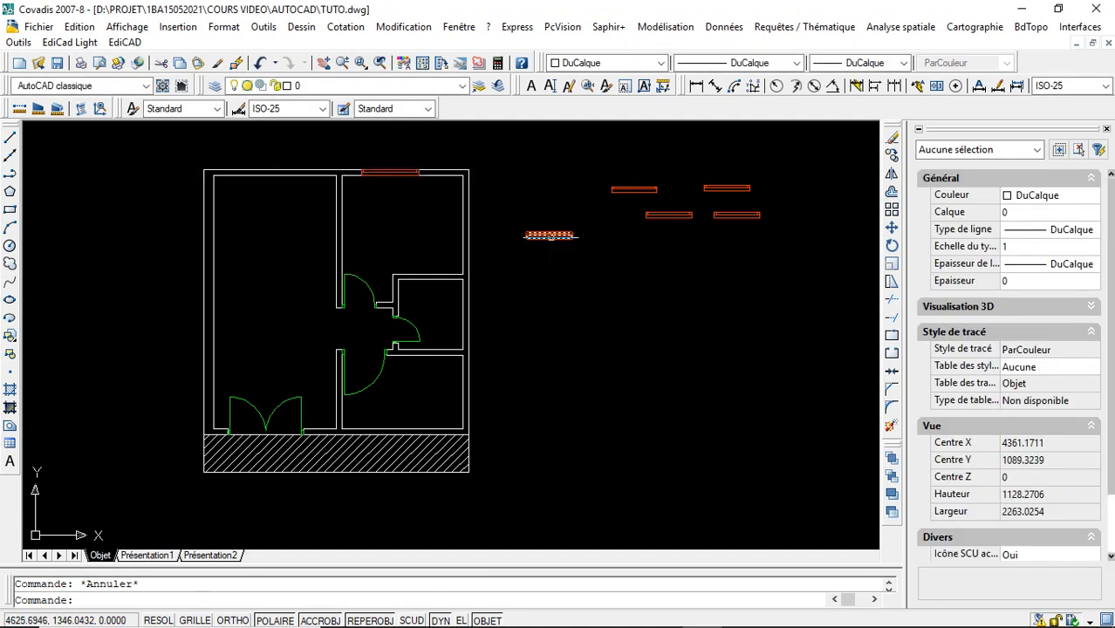
- Move the lower-left spare window by its insertion point onto the small room's outer wall and rotate it downward to align with the wall
{"action": "left_click", "coordinate": [550, 235]}
{"action": "left_click", "coordinate": [526, 235]}
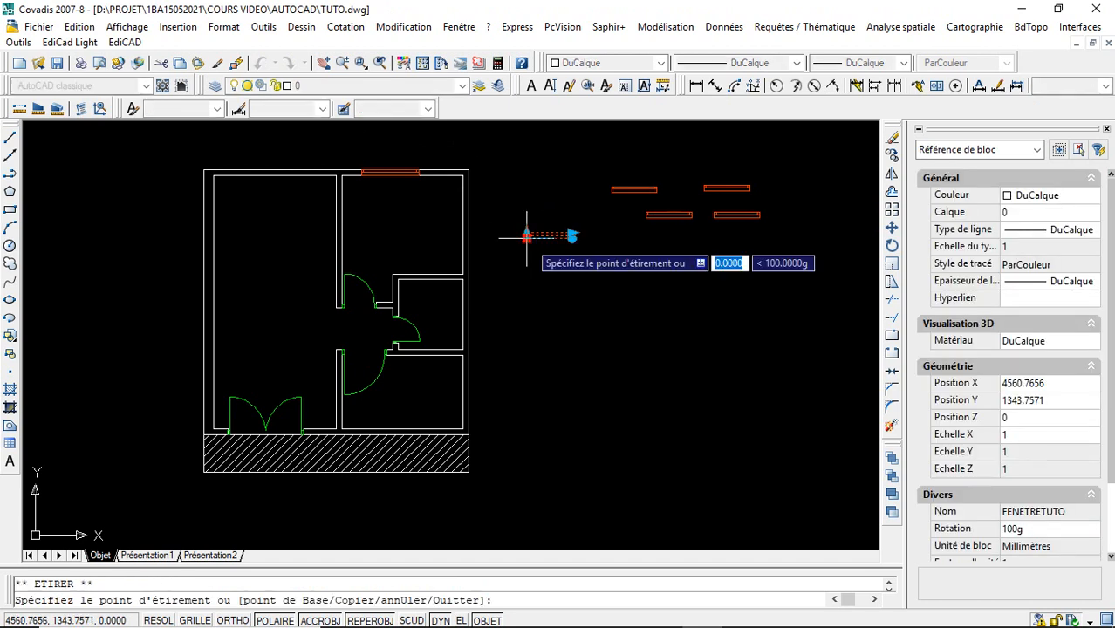
{"action": "left_click", "coordinate": [463, 291]}
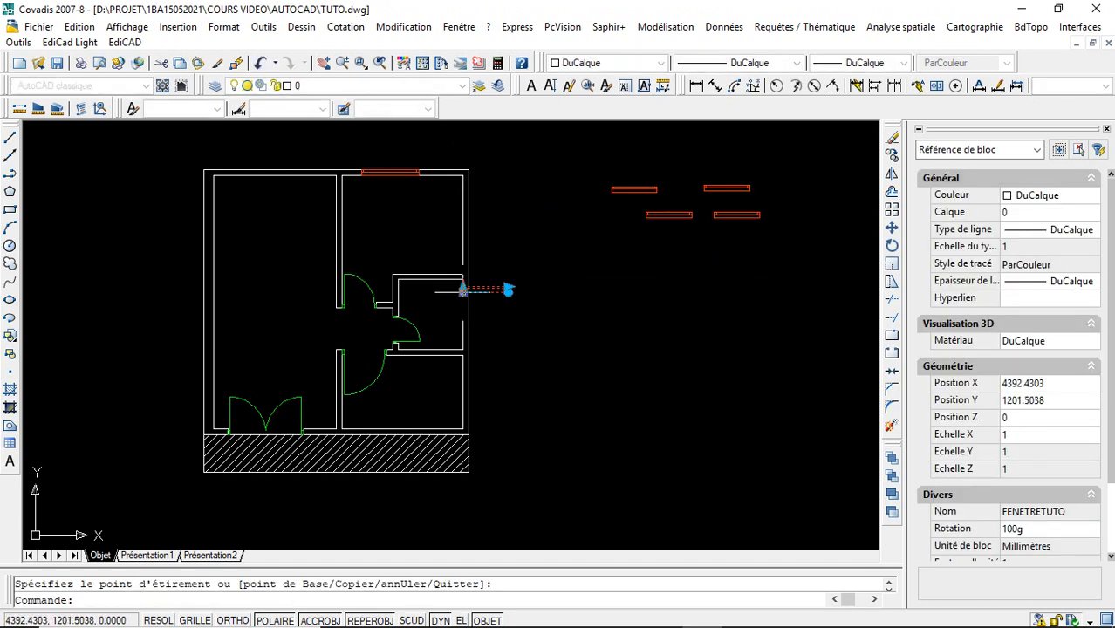
{"action": "left_click", "coordinate": [508, 292]}
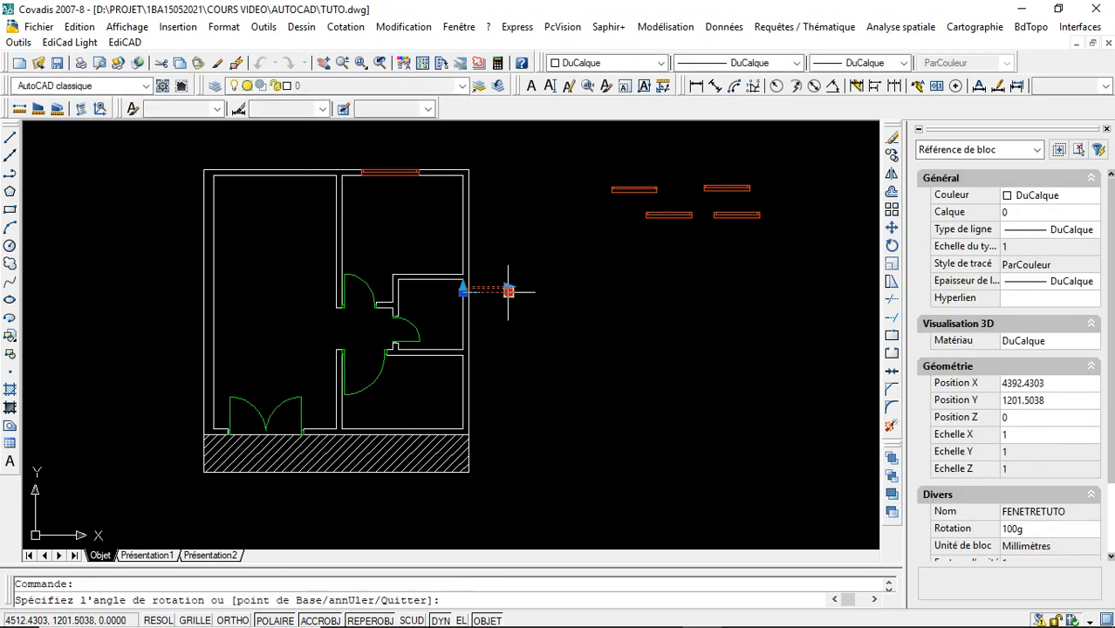
{"action": "left_click", "coordinate": [465, 353]}
{"action": "key", "text": "Escape"}
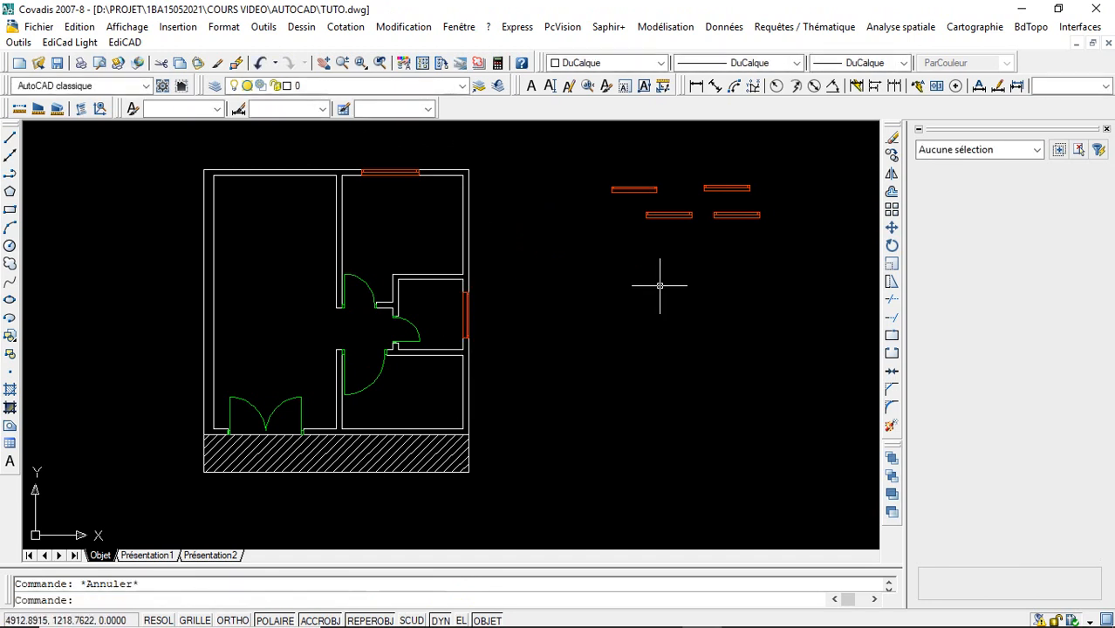
- Shorten the small room's outer-wall window with its linear length grip
{"action": "left_click", "coordinate": [464, 306]}
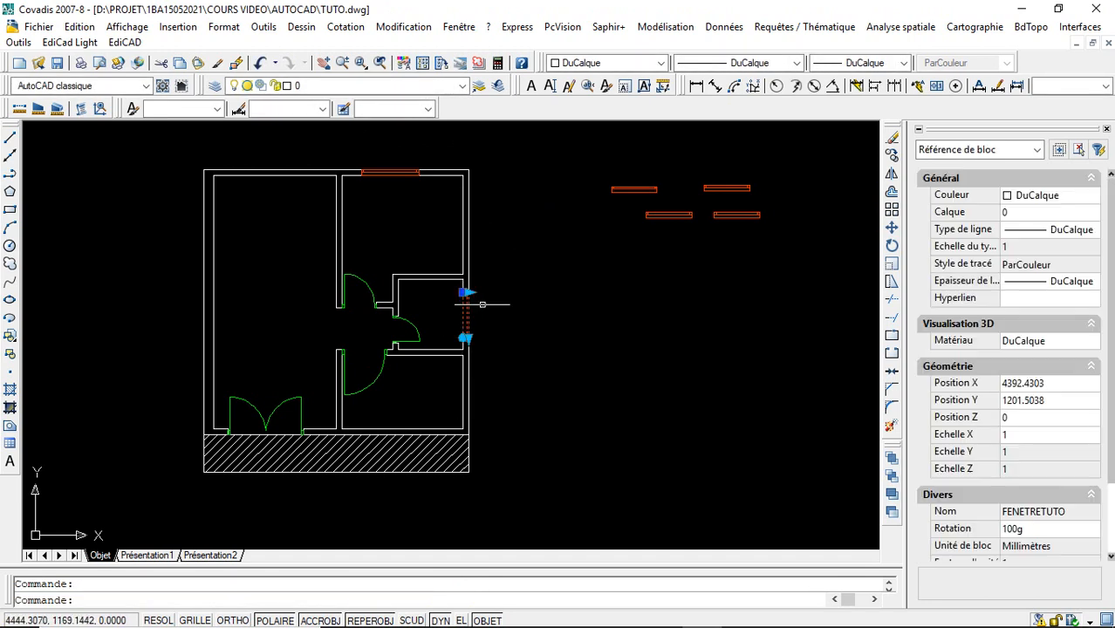
{"action": "left_click", "coordinate": [464, 293]}
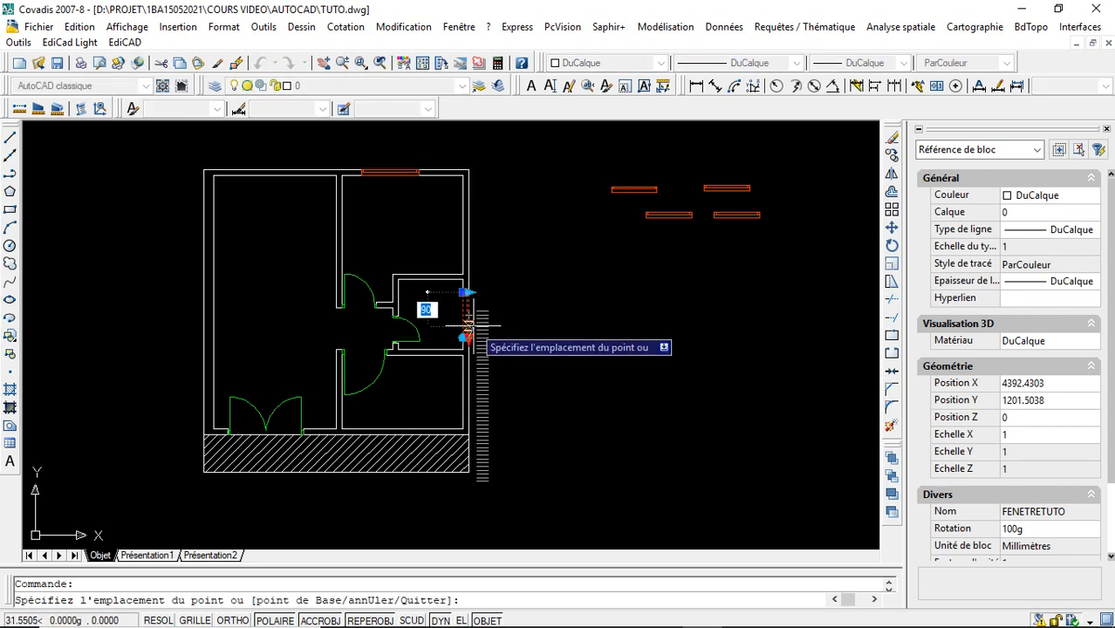
{"action": "key", "text": "Escape"}
{"action": "key", "text": "Escape"}
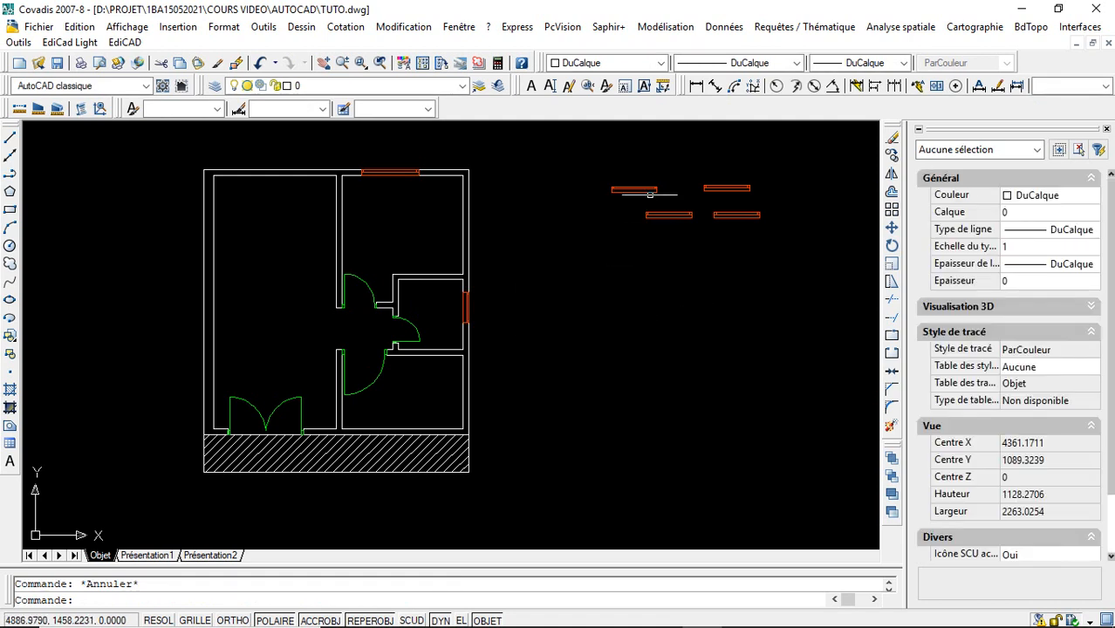
- Move the lower-left one of the remaining spare windows by its insertion point onto the lower-right room's bottom outer wall
{"action": "left_click", "coordinate": [673, 215]}
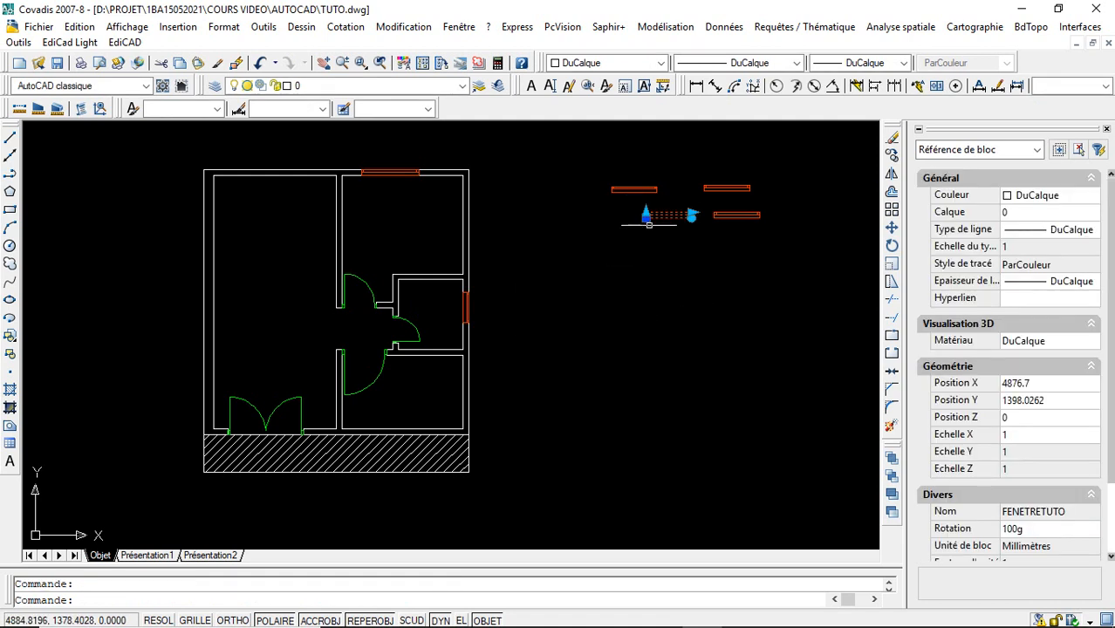
{"action": "left_click", "coordinate": [646, 215]}
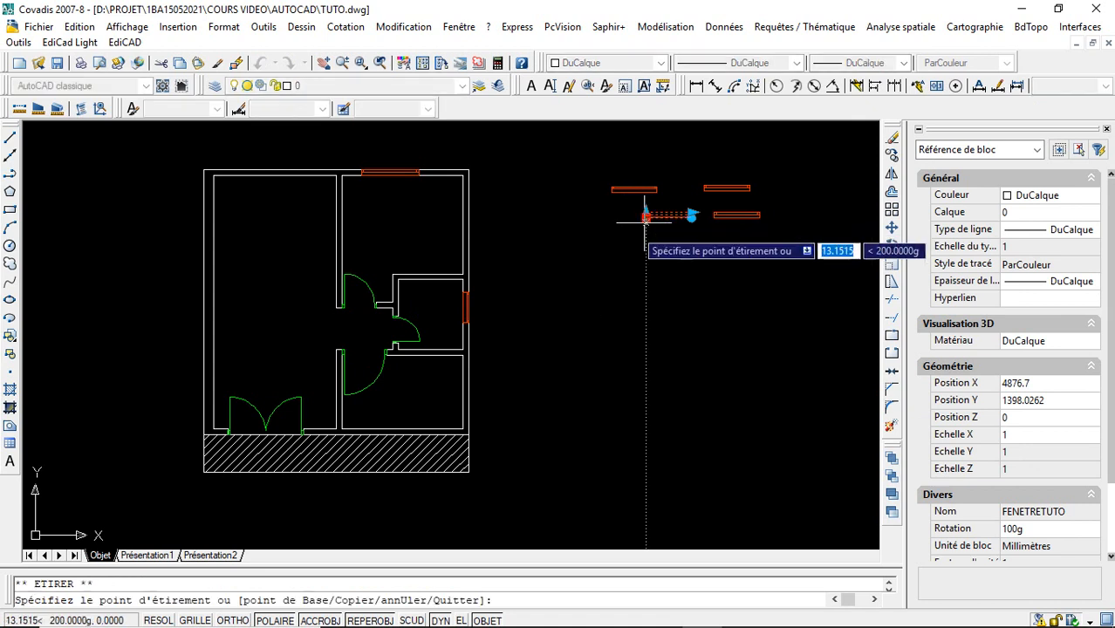
{"action": "left_click", "coordinate": [402, 430]}
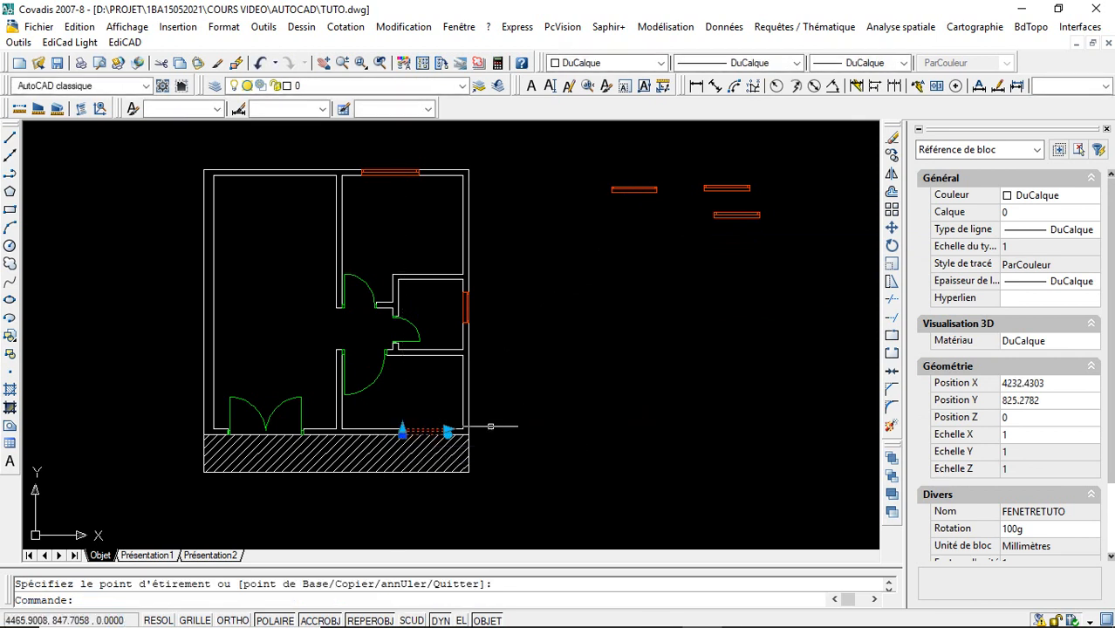
{"action": "key", "text": "Escape"}
- Set the length of the lower-right room's bottom-wall window to 130 with its linear grip
{"action": "left_click", "coordinate": [441, 430]}
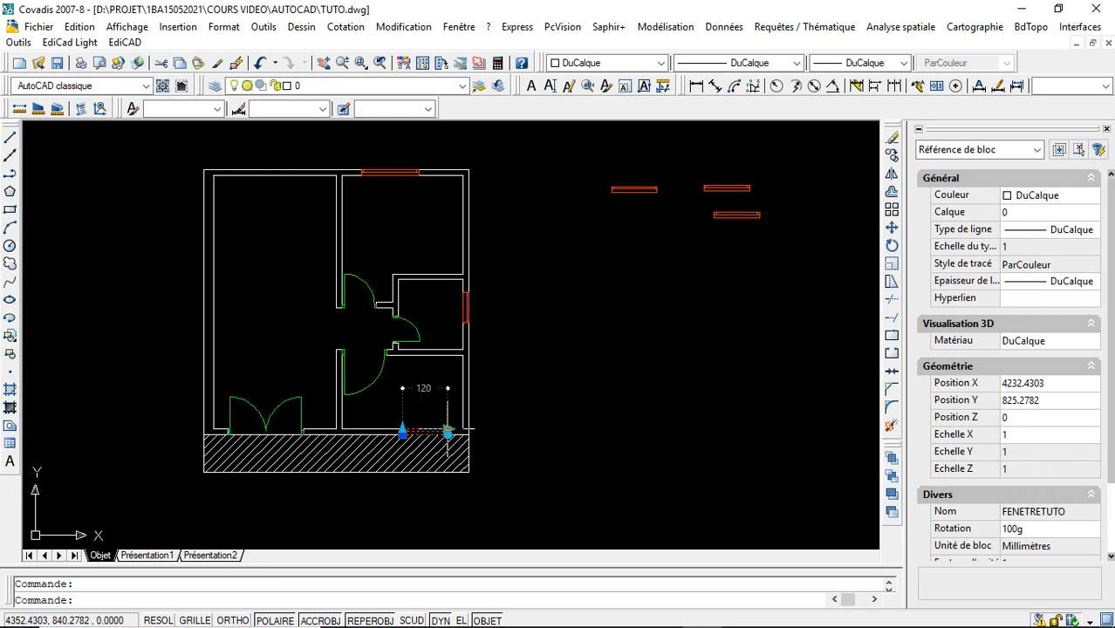
{"action": "left_click", "coordinate": [447, 431]}
{"action": "type", "text": "130"}
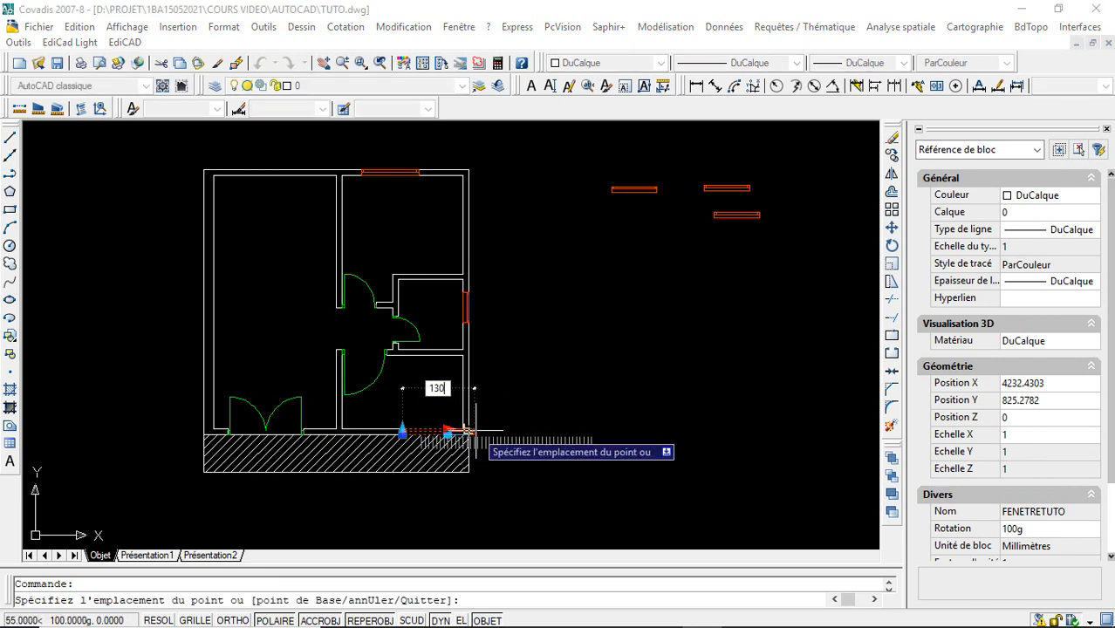
{"action": "key", "text": "Return"}
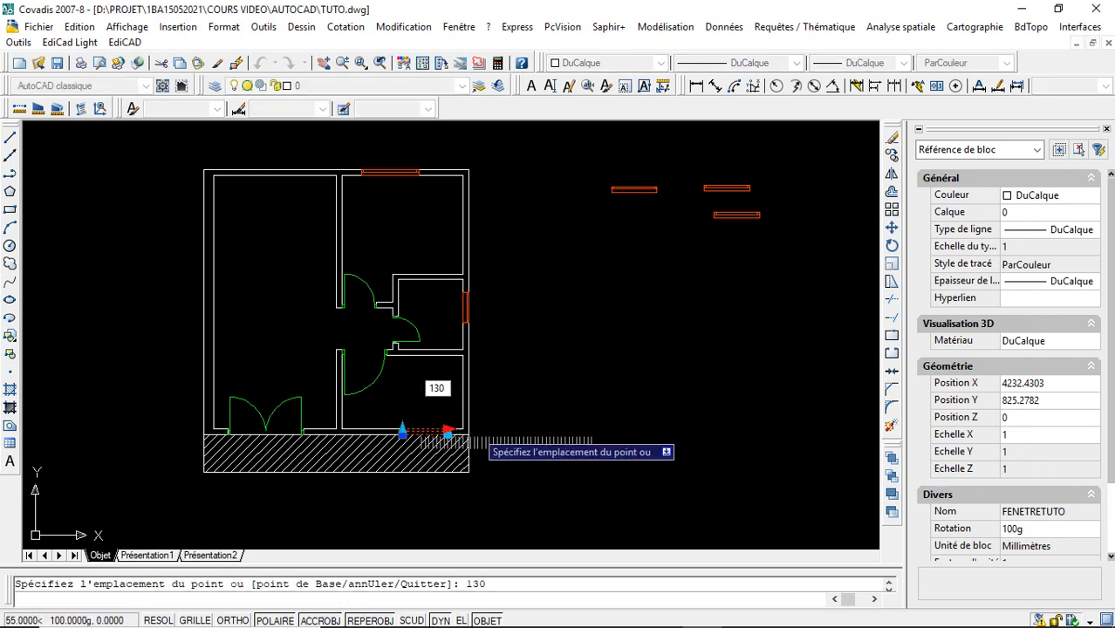
{"action": "key", "text": "Escape"}
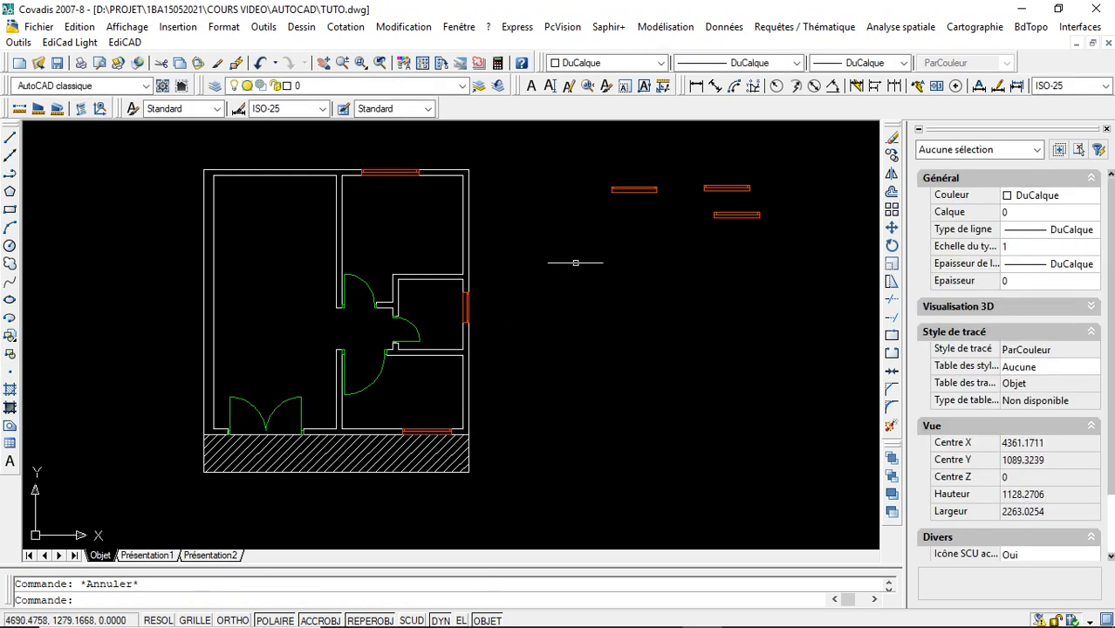
- Move the leftmost spare window onto the large room's top outer wall and lengthen it with its linear grip to match the neighbouring top window
{"action": "left_click", "coordinate": [621, 188]}
{"action": "left_click", "coordinate": [612, 190]}
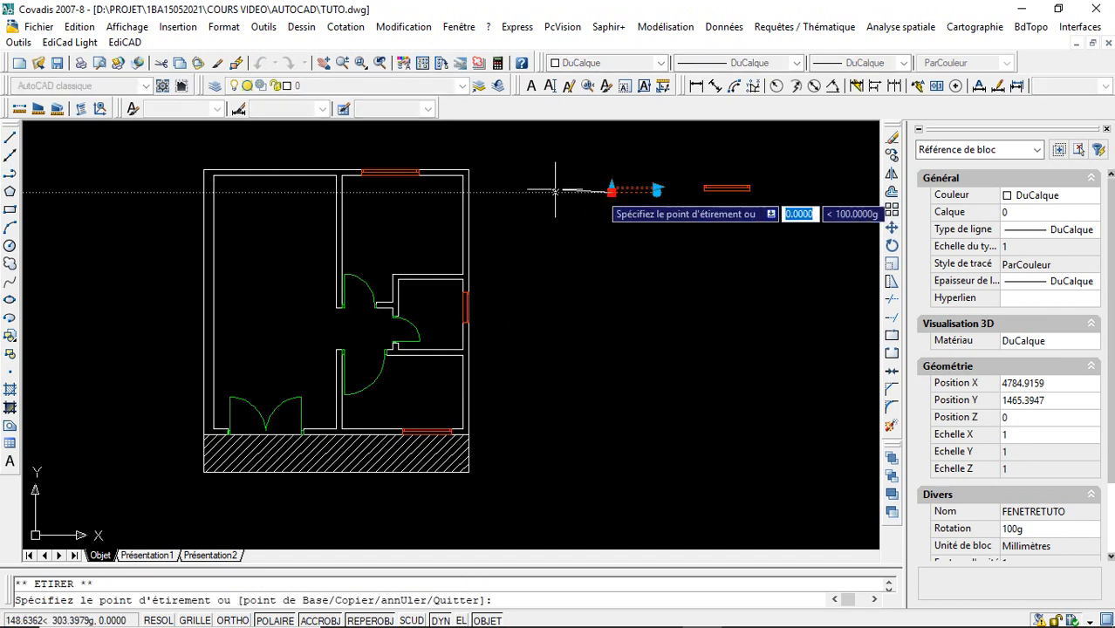
{"action": "left_click", "coordinate": [245, 171]}
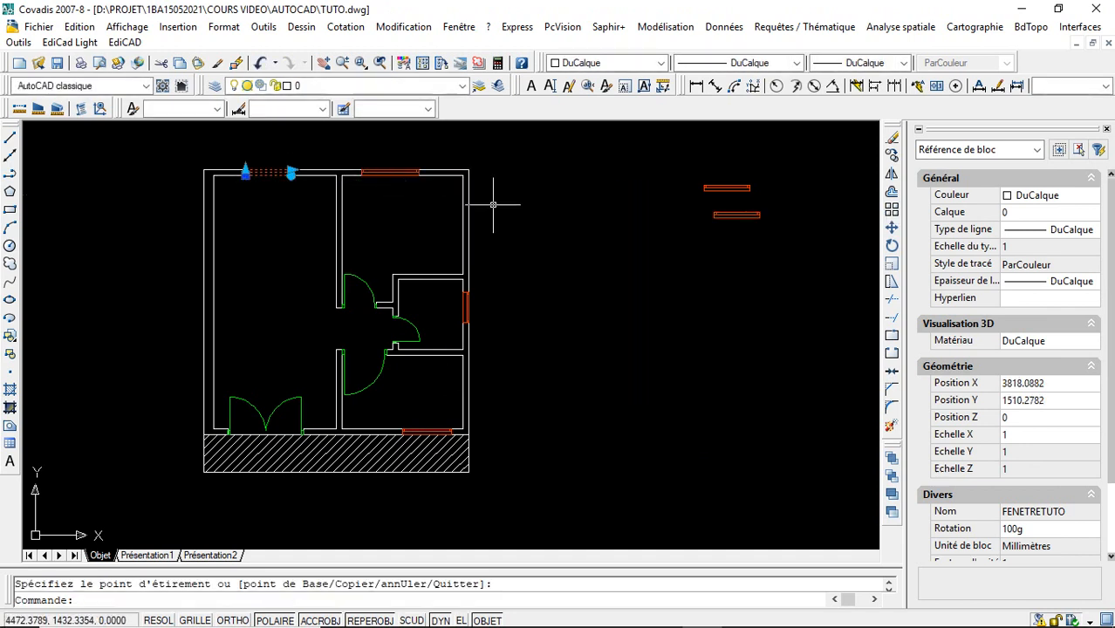
{"action": "left_click", "coordinate": [291, 172]}
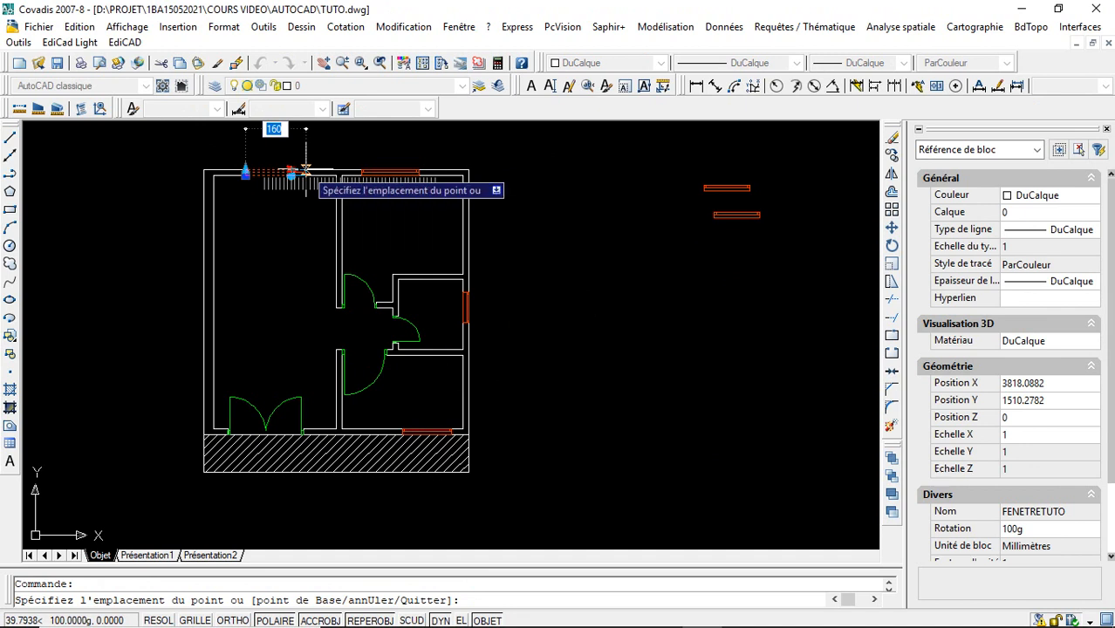
{"action": "key", "text": "Escape"}
{"action": "key", "text": "Escape"}
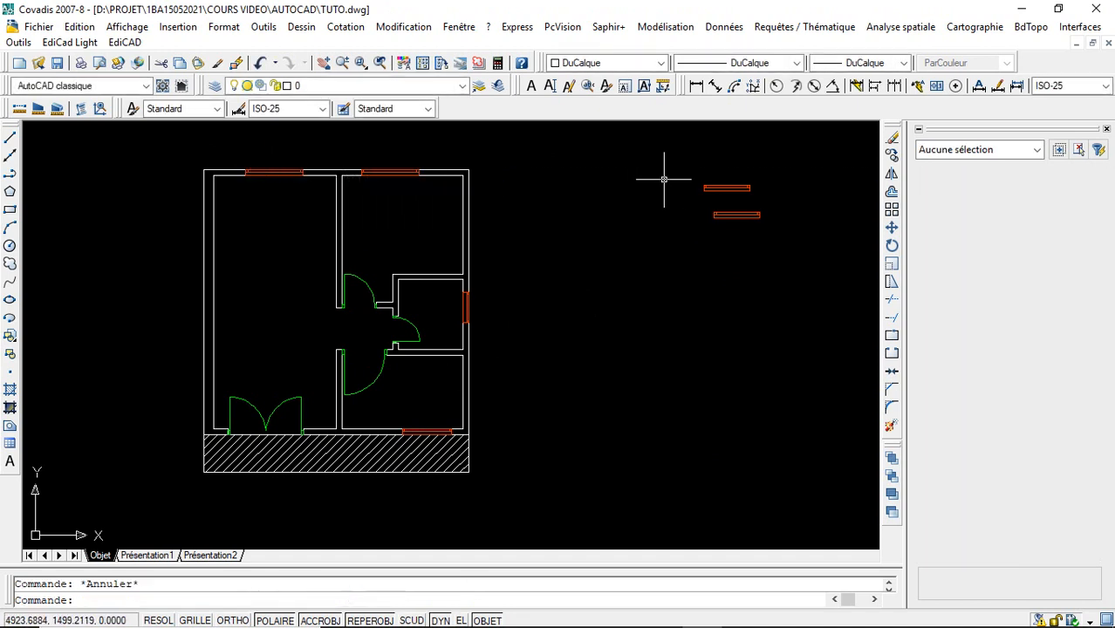
- Move the upper spare window onto the inner face of the large room's left outer wall and rotate it upward to align with the wall
{"action": "left_click", "coordinate": [722, 188]}
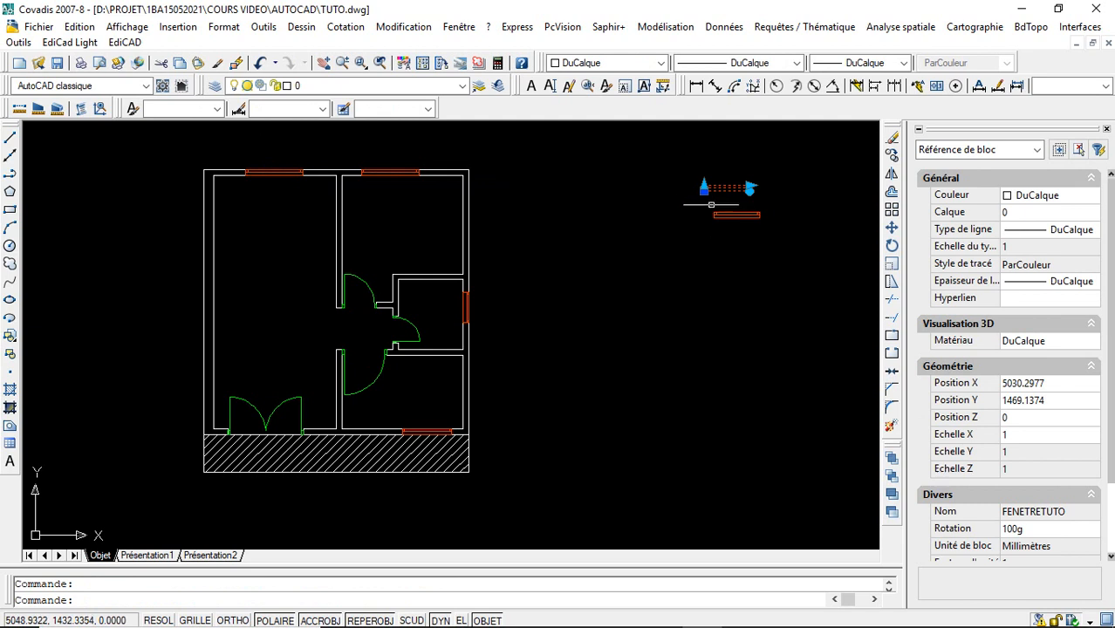
{"action": "left_click", "coordinate": [704, 188]}
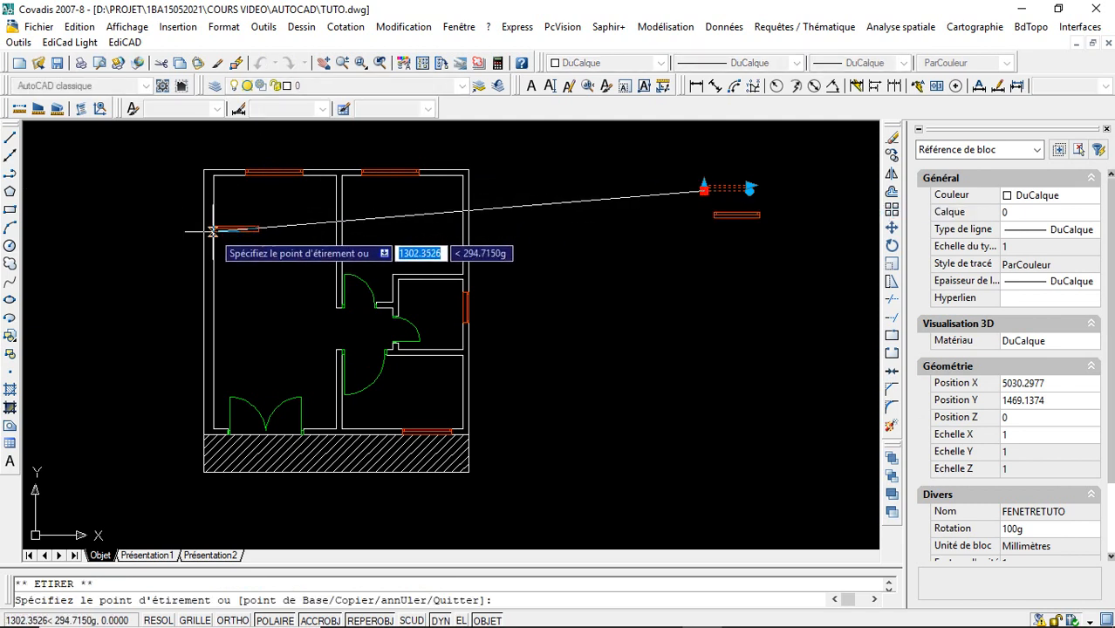
{"action": "left_click", "coordinate": [213, 229]}
{"action": "left_click", "coordinate": [259, 229]}
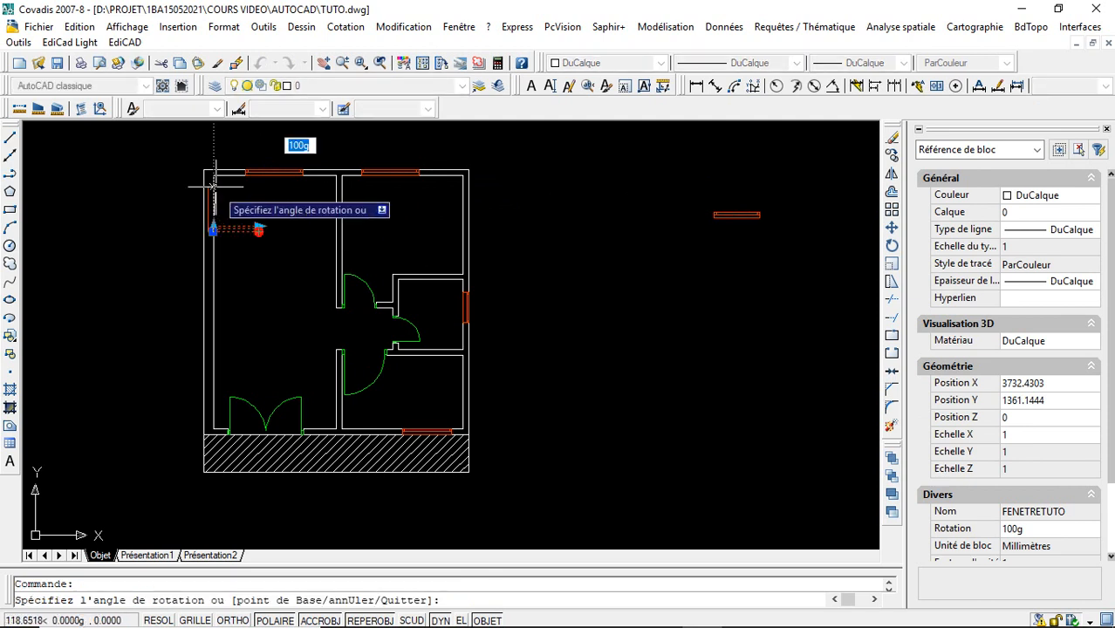
{"action": "key", "text": "Escape"}
{"action": "key", "text": "Escape"}
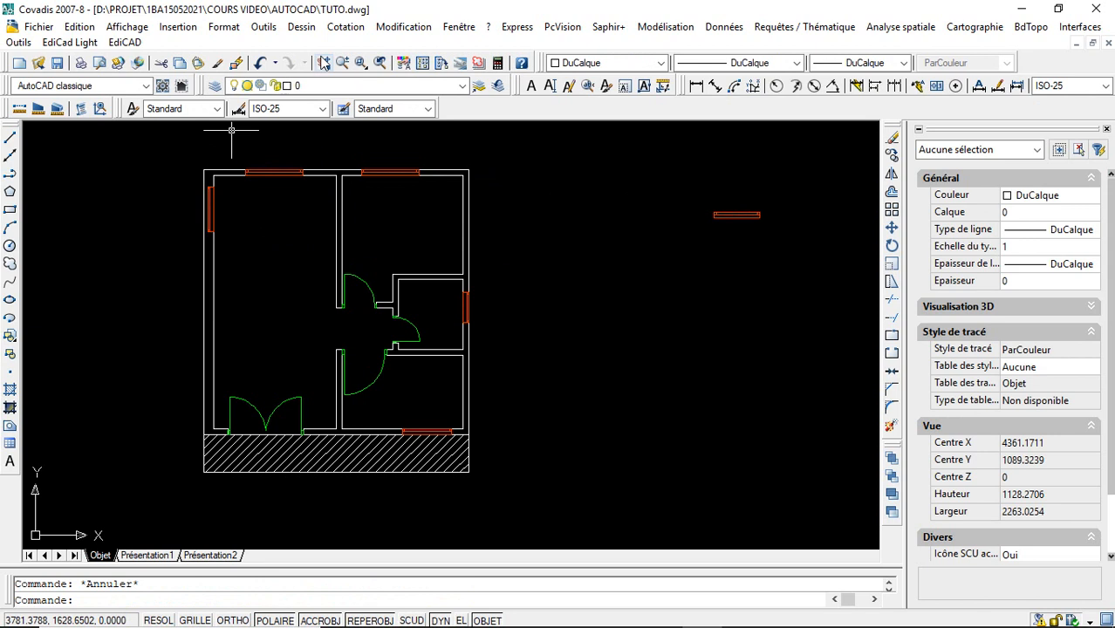
- Stretch the left-wall window's thickness to 25 with its linear grip so it reaches the wall's outer face
{"action": "left_click", "coordinate": [361, 64]}
{"action": "left_click", "coordinate": [173, 174]}
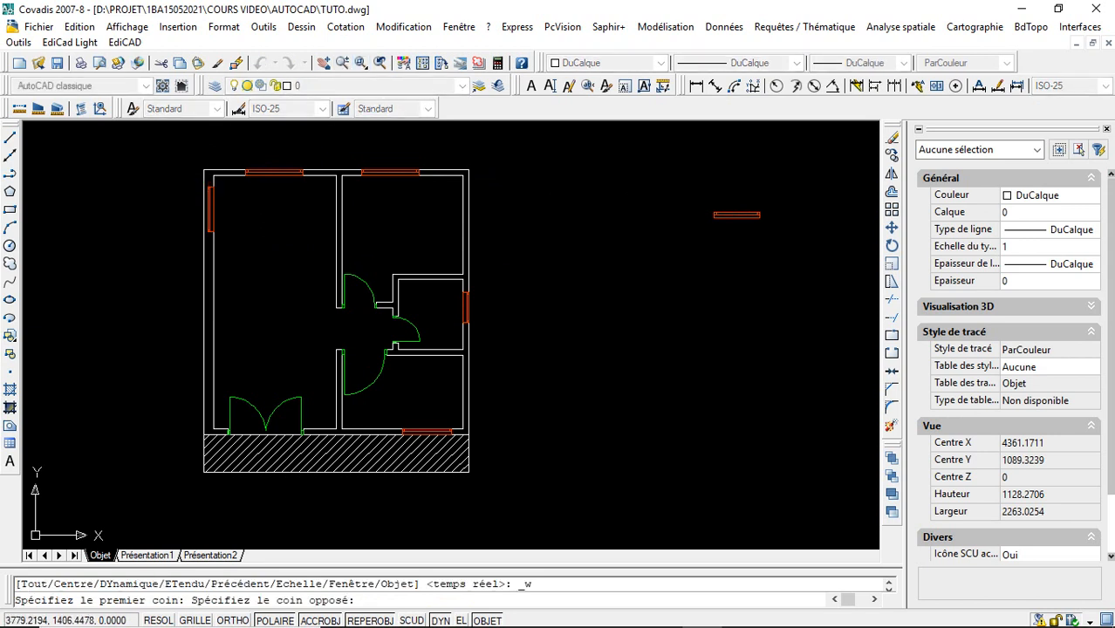
{"action": "left_click", "coordinate": [248, 245]}
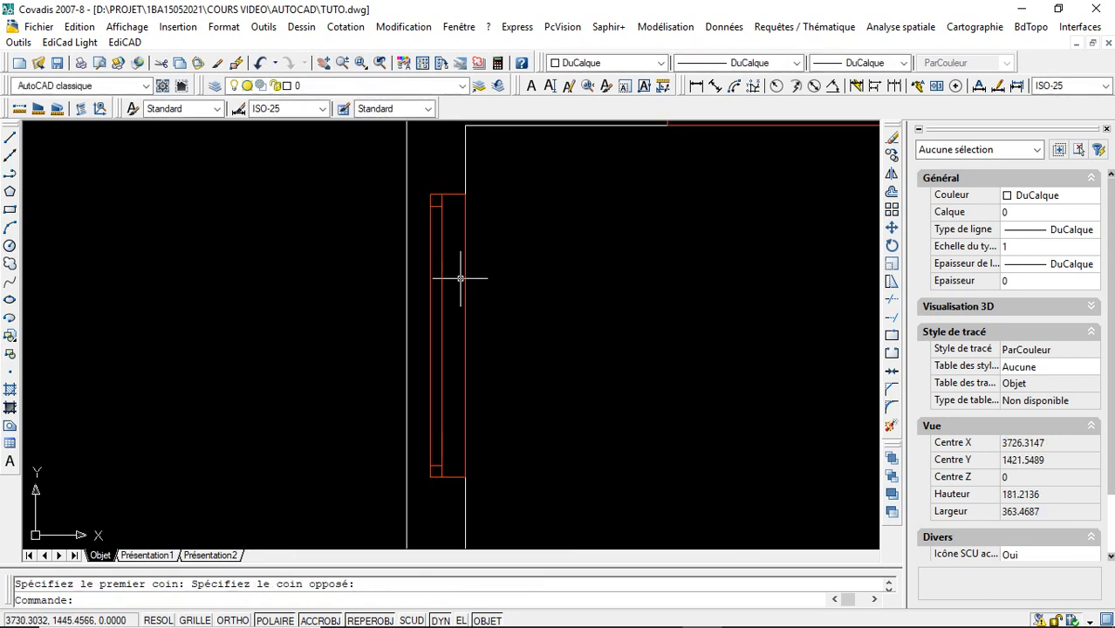
{"action": "left_click", "coordinate": [441, 281]}
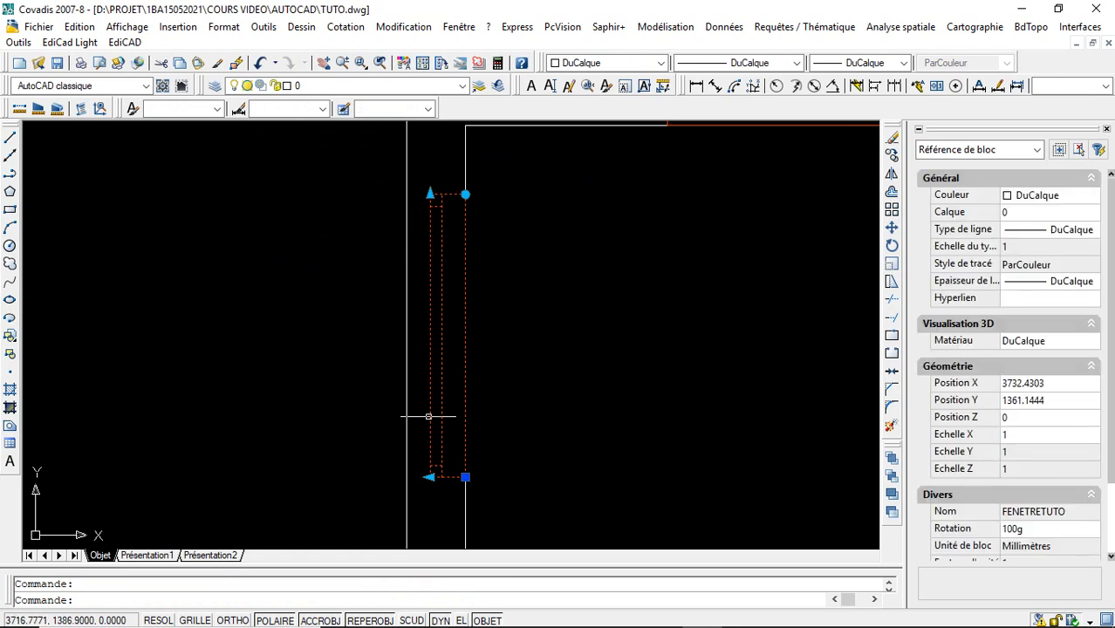
{"action": "left_click", "coordinate": [430, 477]}
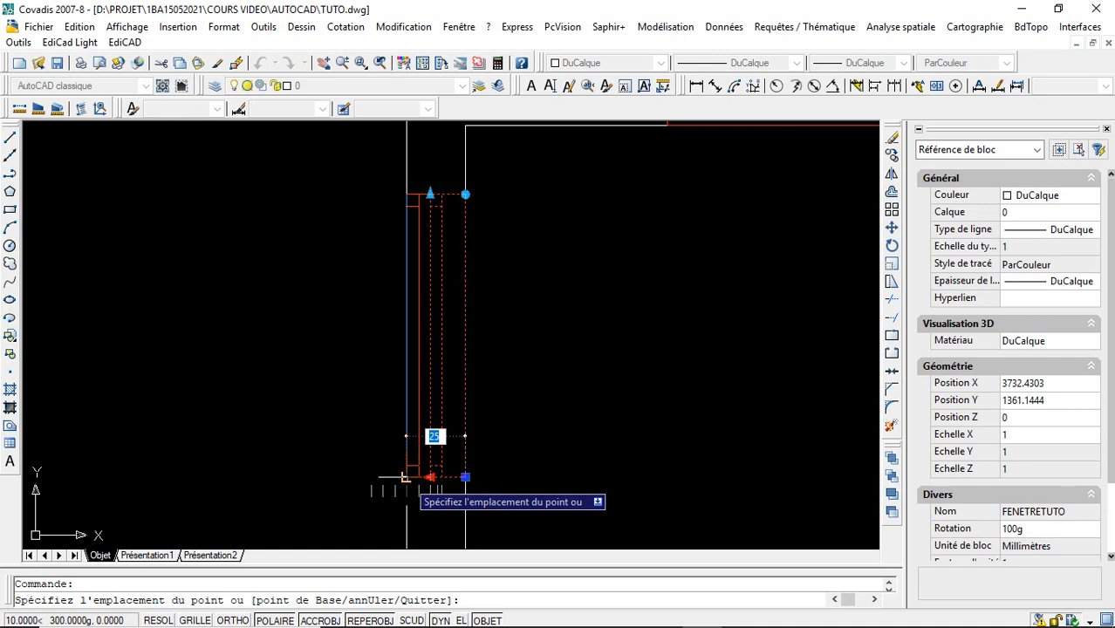
{"action": "key", "text": "Escape"}
{"action": "key", "text": "Escape"}
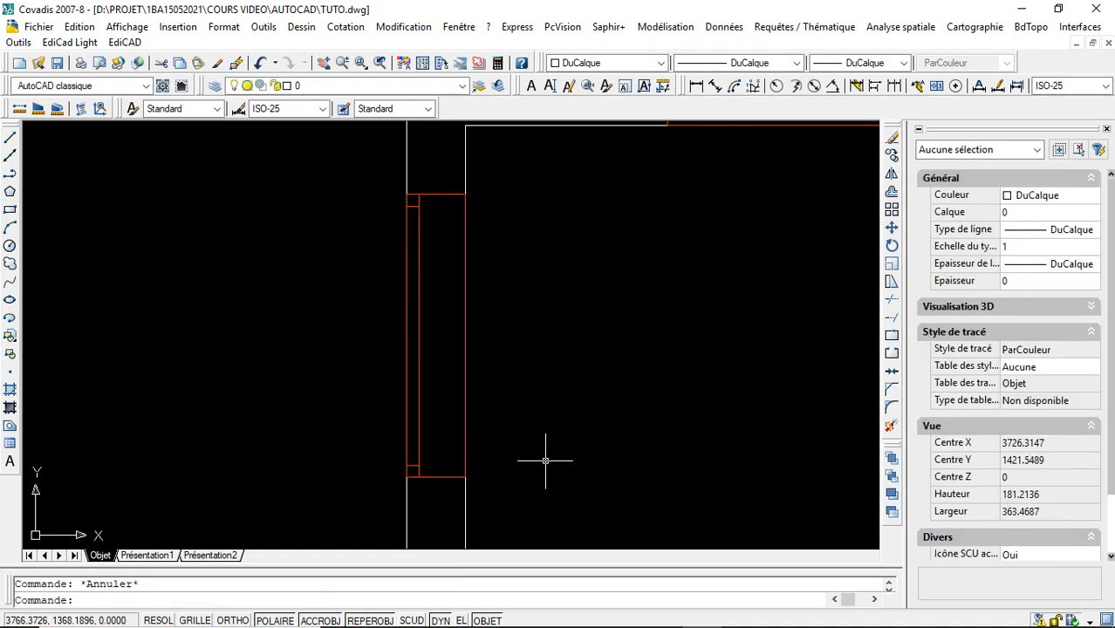
- Move the last spare window onto the inner face of the large room's left wall, above the double door, and rotate it upward
{"action": "left_click", "coordinate": [342, 63]}
{"action": "left_click_drag", "start_coordinate": [597, 194], "coordinate": [639, 340]}
{"action": "left_click_drag", "start_coordinate": [634, 209], "coordinate": [631, 426]}
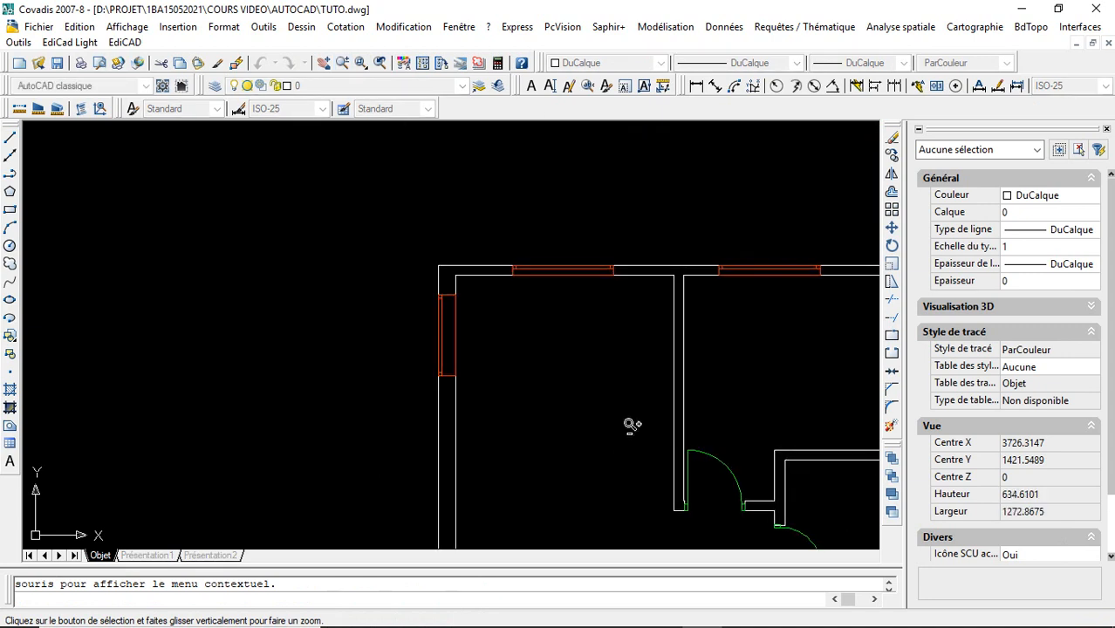
{"action": "left_click_drag", "start_coordinate": [699, 314], "coordinate": [710, 433]}
{"action": "left_click_drag", "start_coordinate": [687, 289], "coordinate": [687, 305]}
{"action": "key", "text": "Escape"}
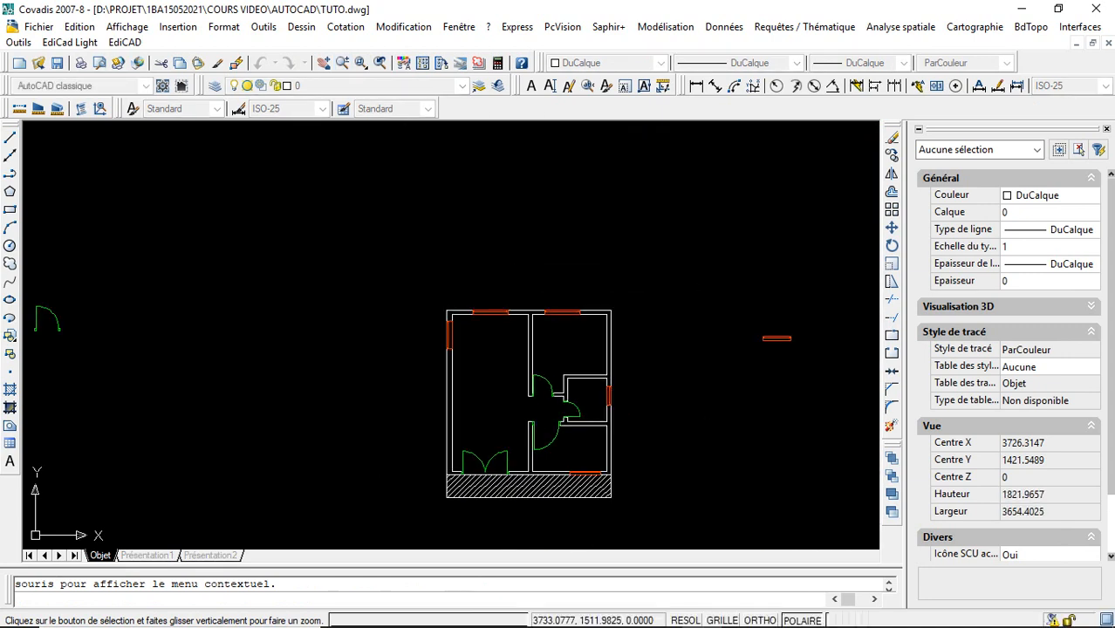
{"action": "left_click", "coordinate": [772, 337]}
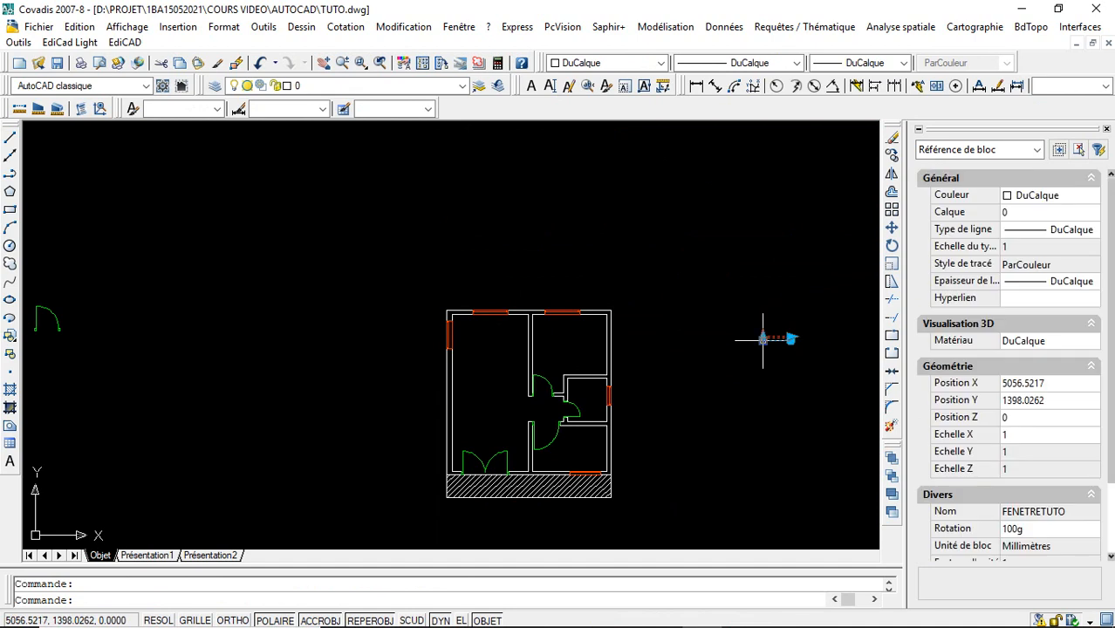
{"action": "left_click", "coordinate": [762, 337]}
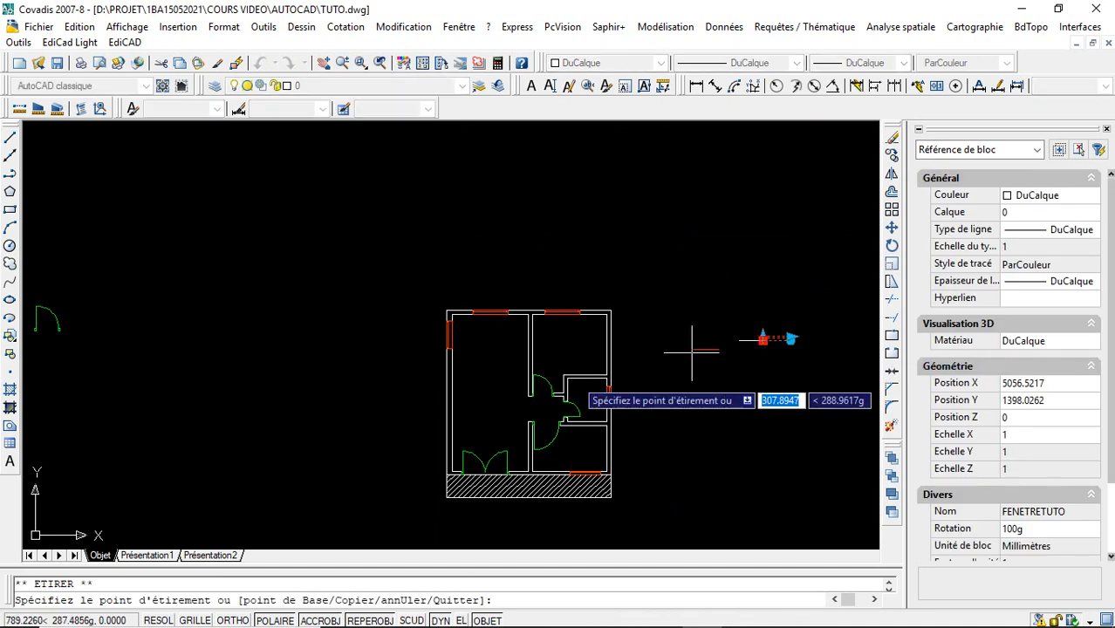
{"action": "left_click", "coordinate": [452, 432]}
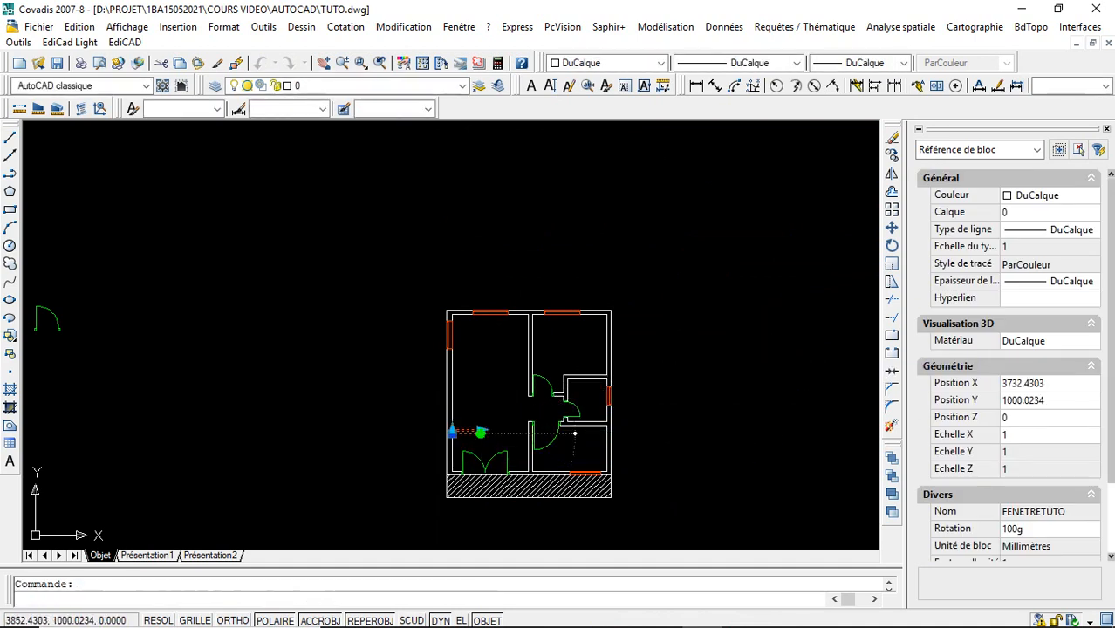
{"action": "left_click", "coordinate": [480, 433]}
{"action": "left_click", "coordinate": [452, 395]}
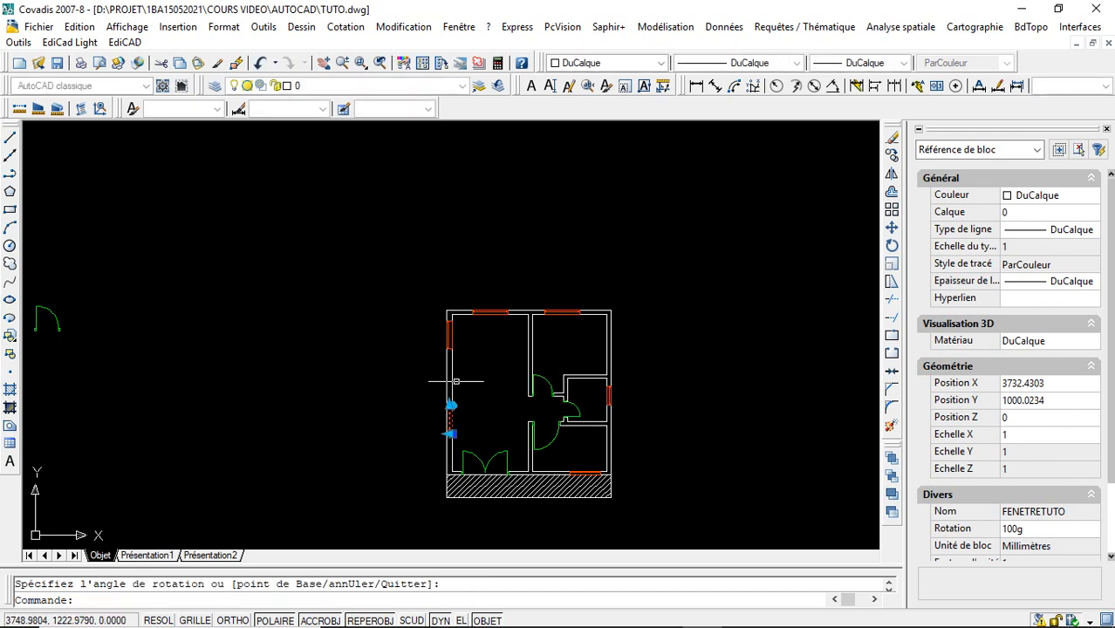
- Set the lower left-wall window's thickness to 25 with its linear grip to span the wall
{"action": "left_click", "coordinate": [449, 433]}
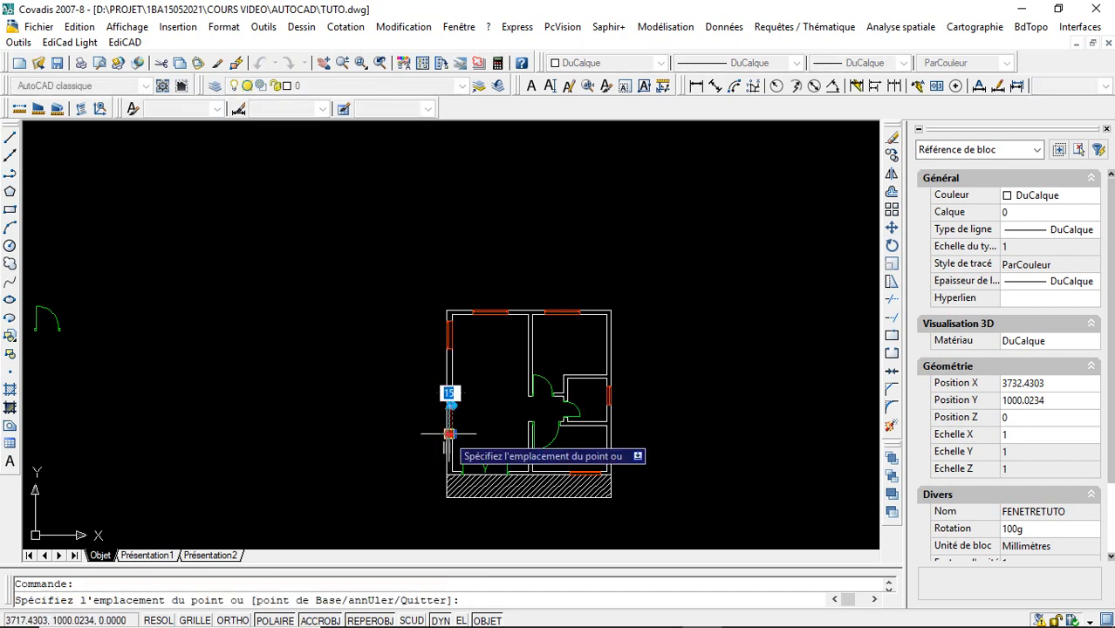
{"action": "type", "text": "25"}
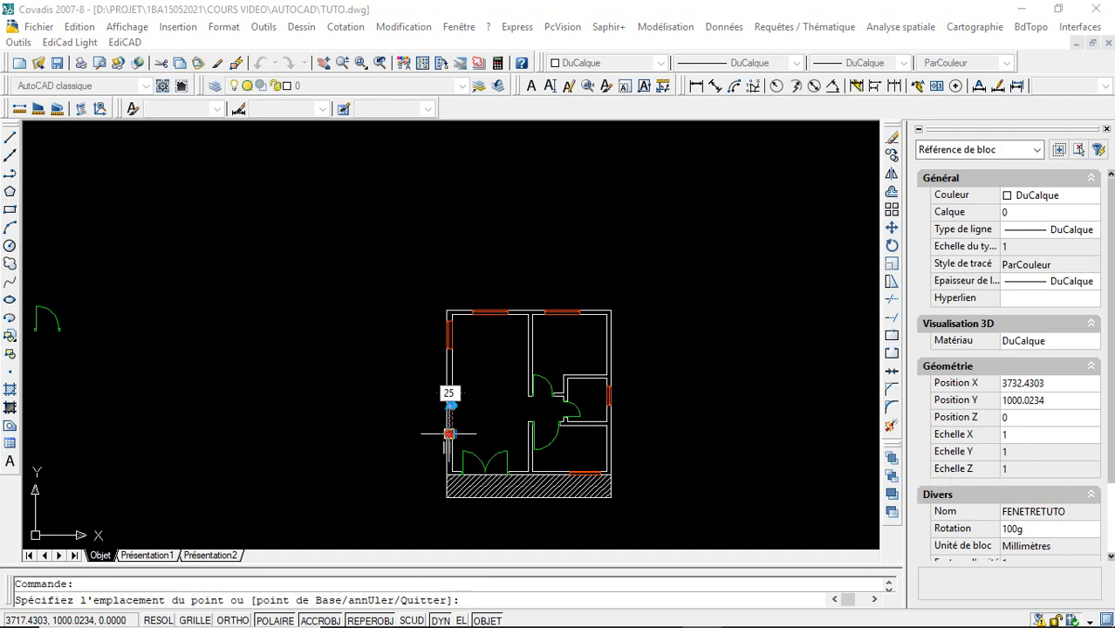
{"action": "key", "text": "Escape"}
{"action": "key", "text": "Escape"}
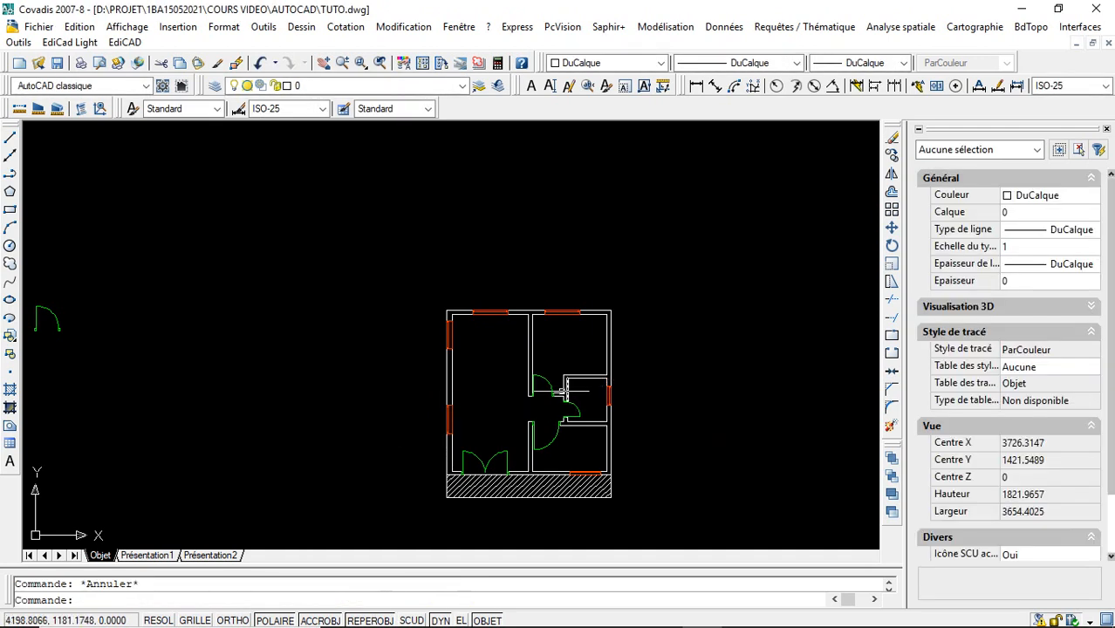
- Set the lower left-wall window's length to 150 with its linear grip
{"action": "left_click", "coordinate": [450, 408]}
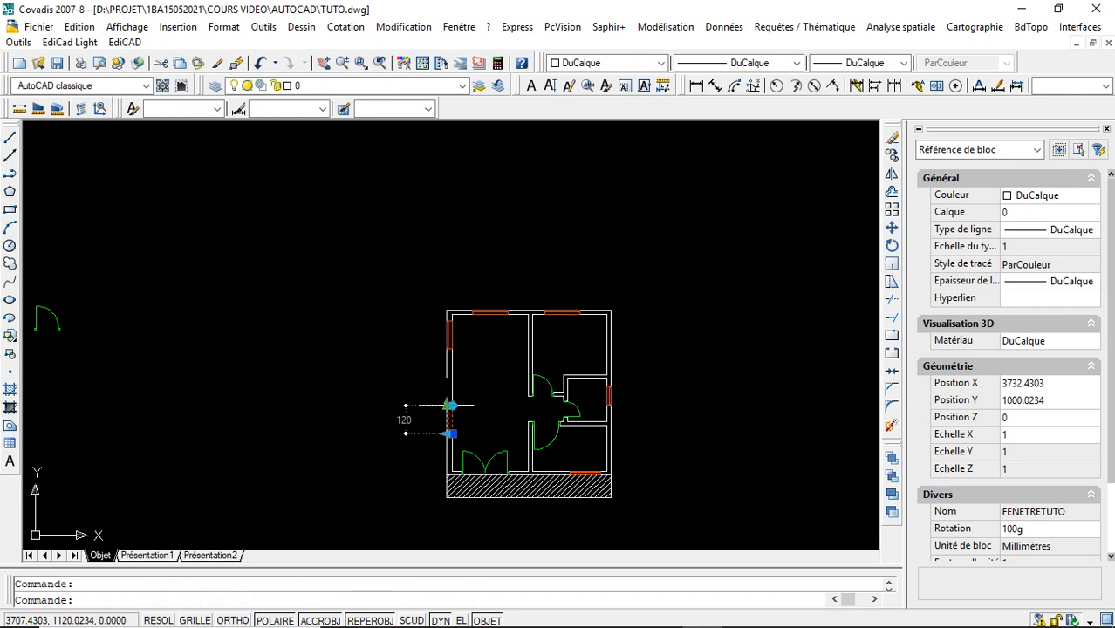
{"action": "left_click", "coordinate": [449, 406]}
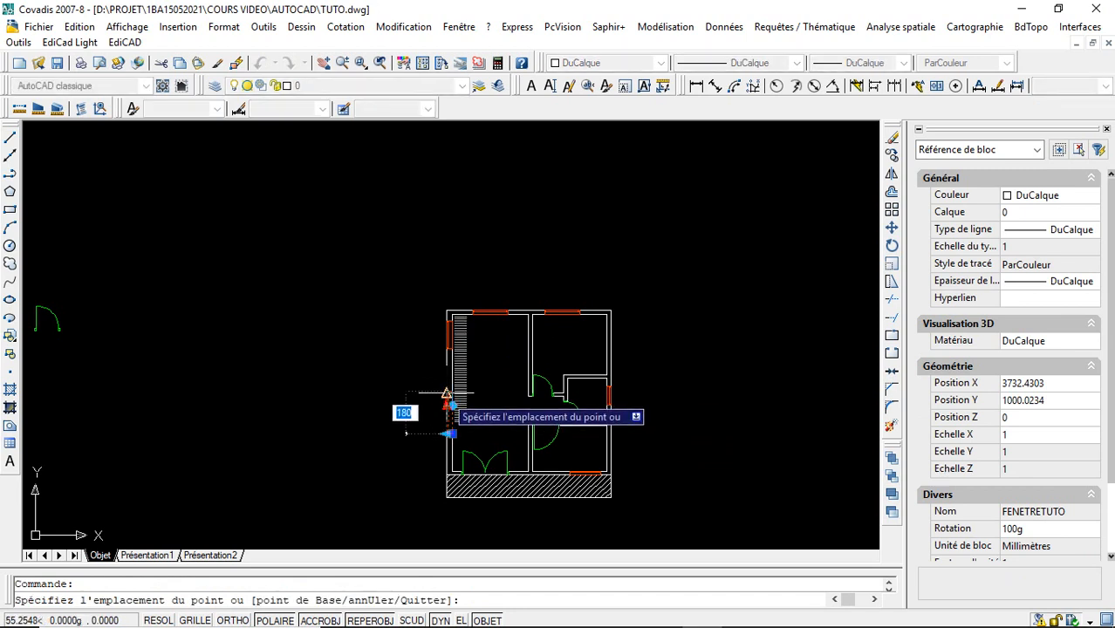
{"action": "type", "text": "1"}
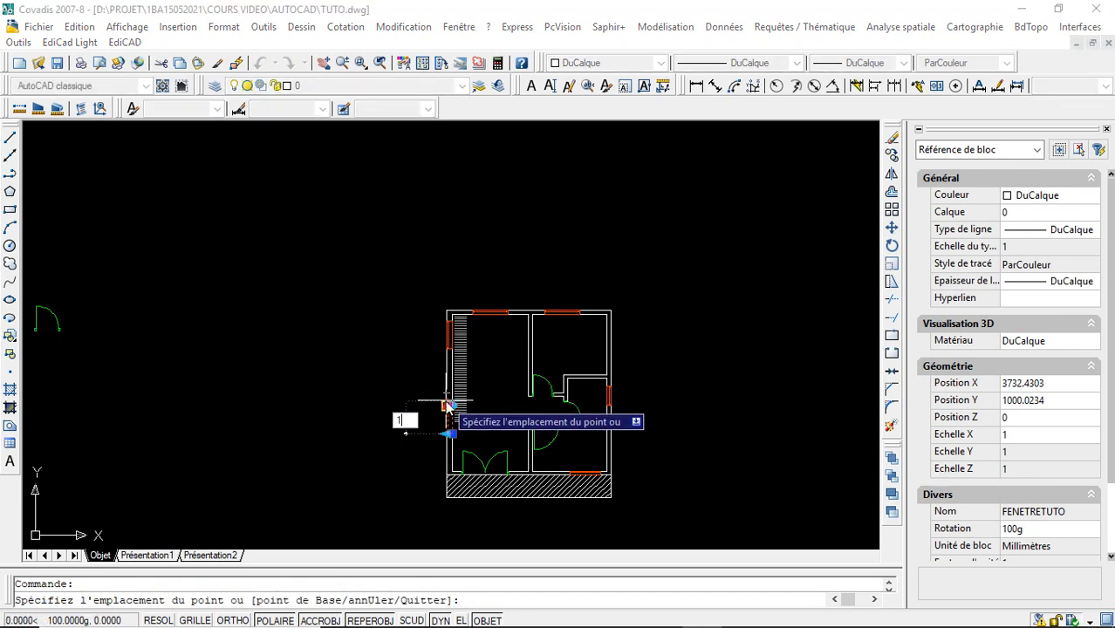
{"action": "key", "text": "Return"}
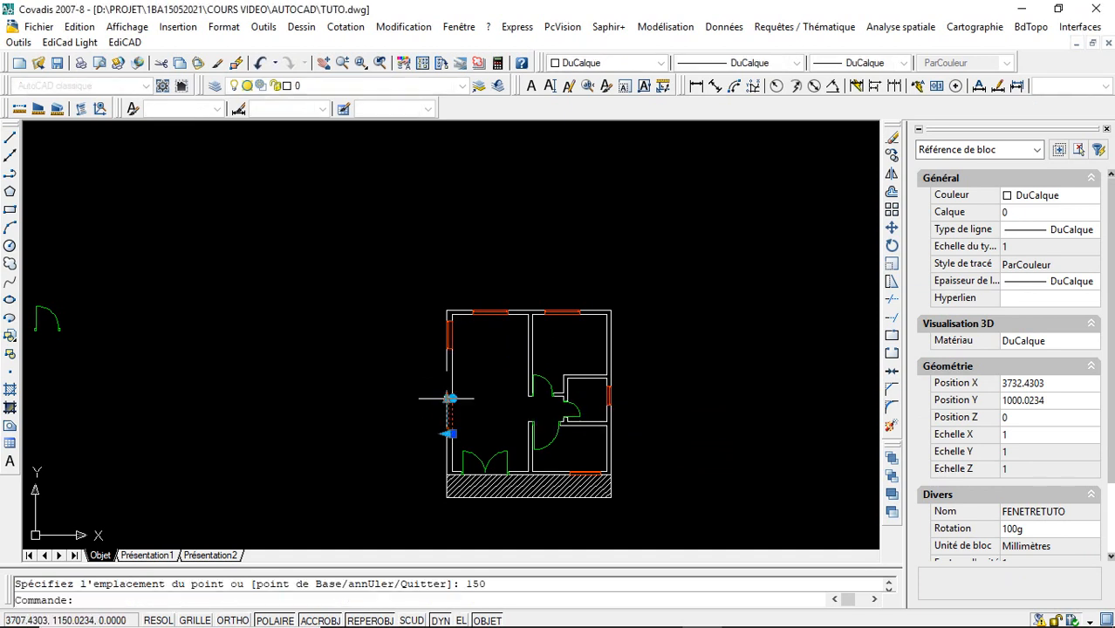
{"action": "key", "text": "Escape"}
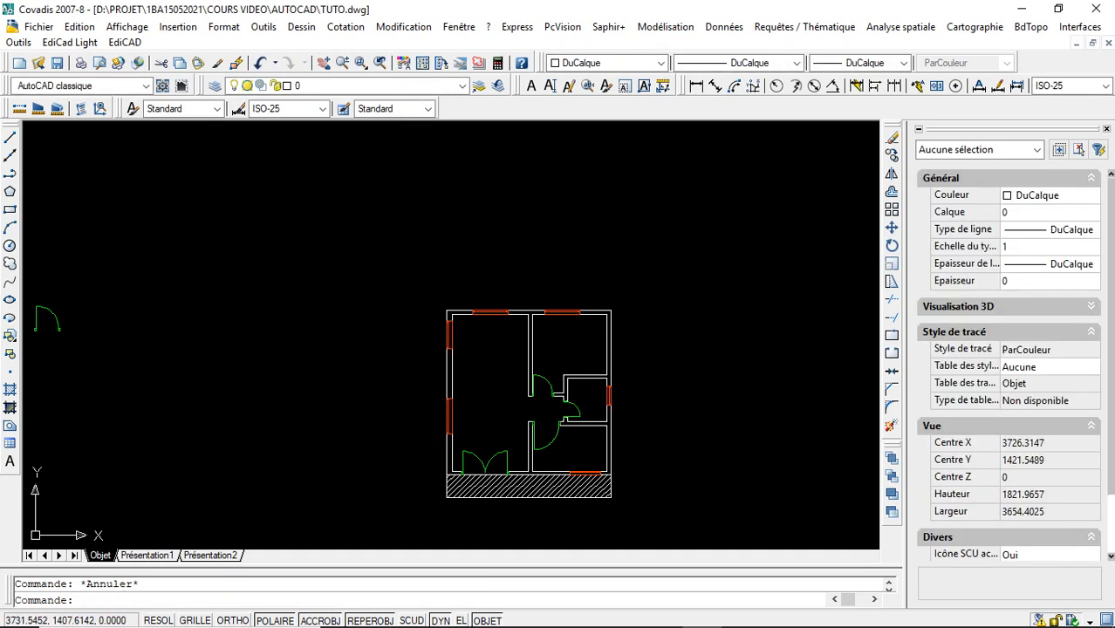
- Lengthen the upper left-wall window to 150 with its linear grip
{"action": "left_click", "coordinate": [450, 326]}
{"action": "left_click", "coordinate": [450, 320]}
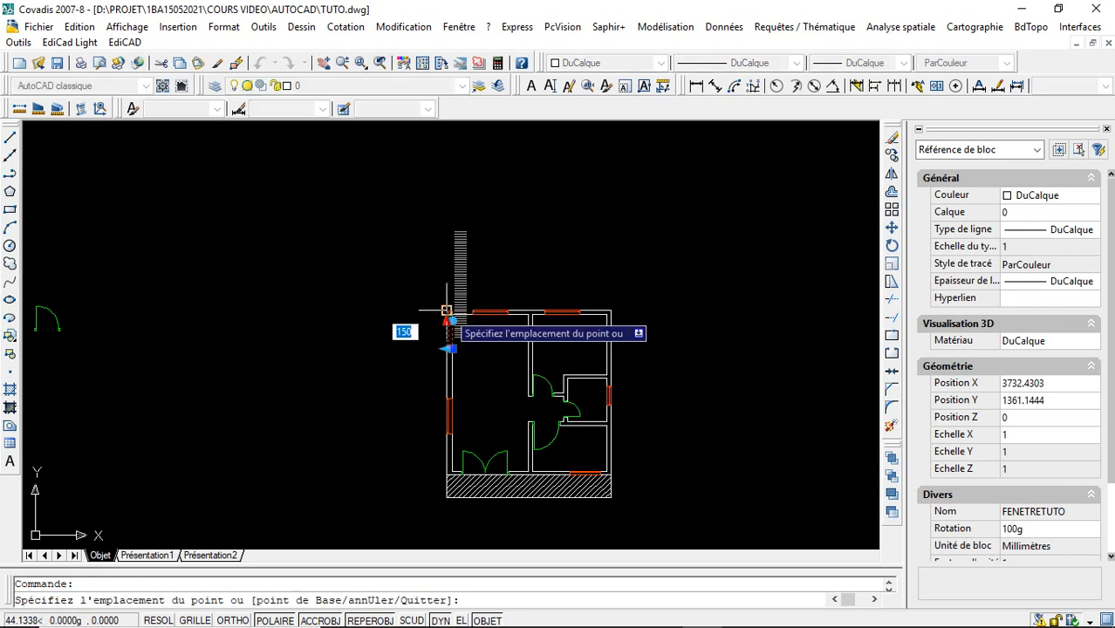
{"action": "type", "text": "1"}
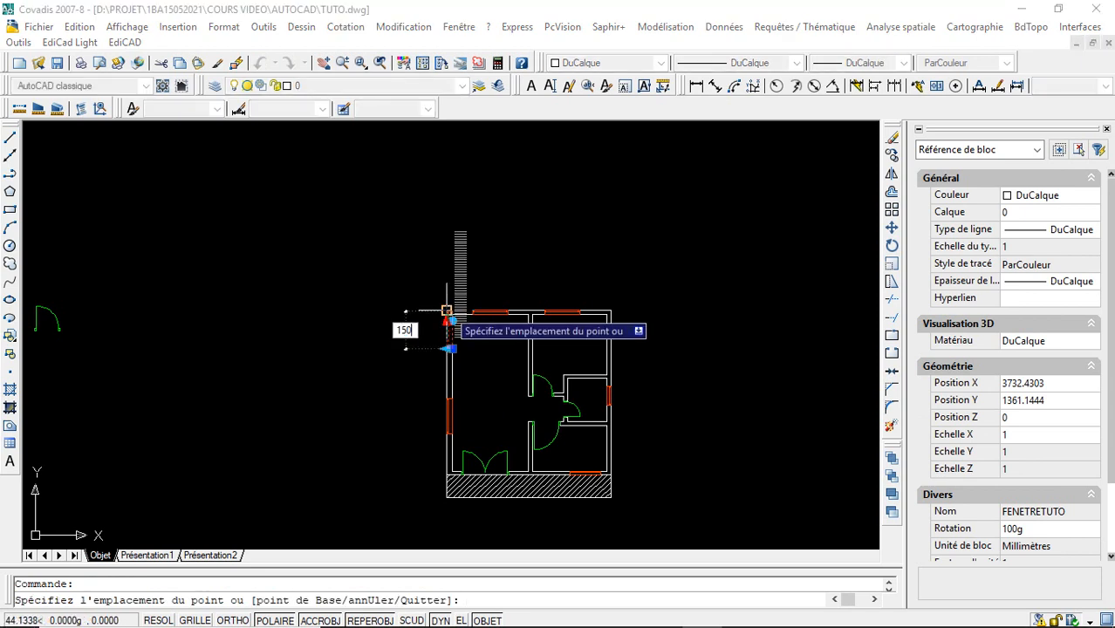
{"action": "key", "text": "Return"}
- Move the upper left-wall window about 72 units down along the wall, away from the room's top corner
{"action": "left_click", "coordinate": [452, 348]}
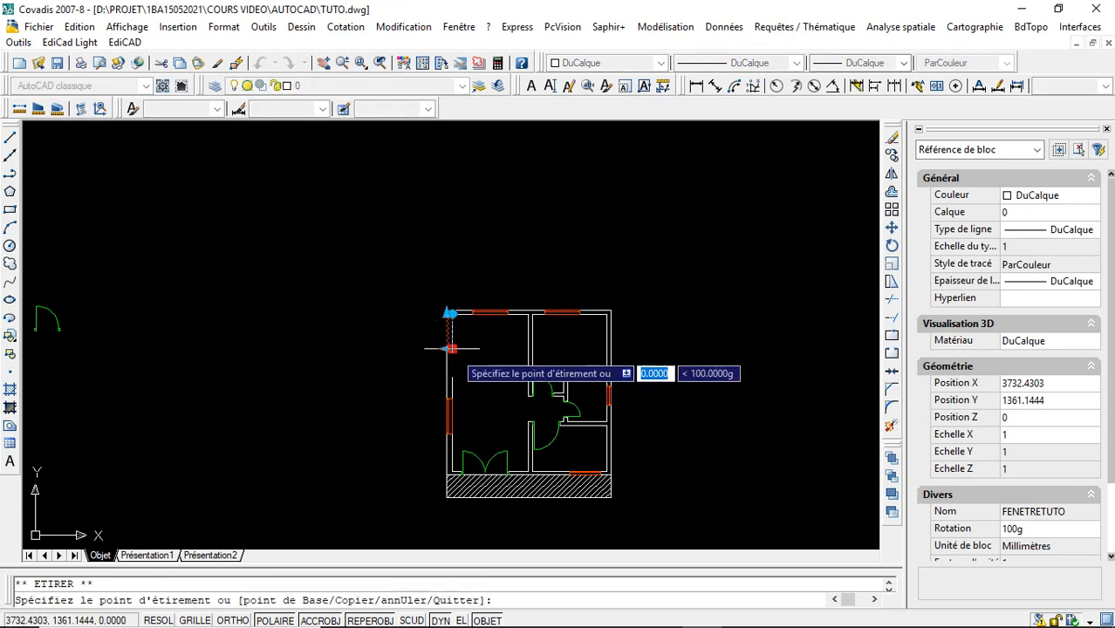
{"action": "key", "text": "Escape"}
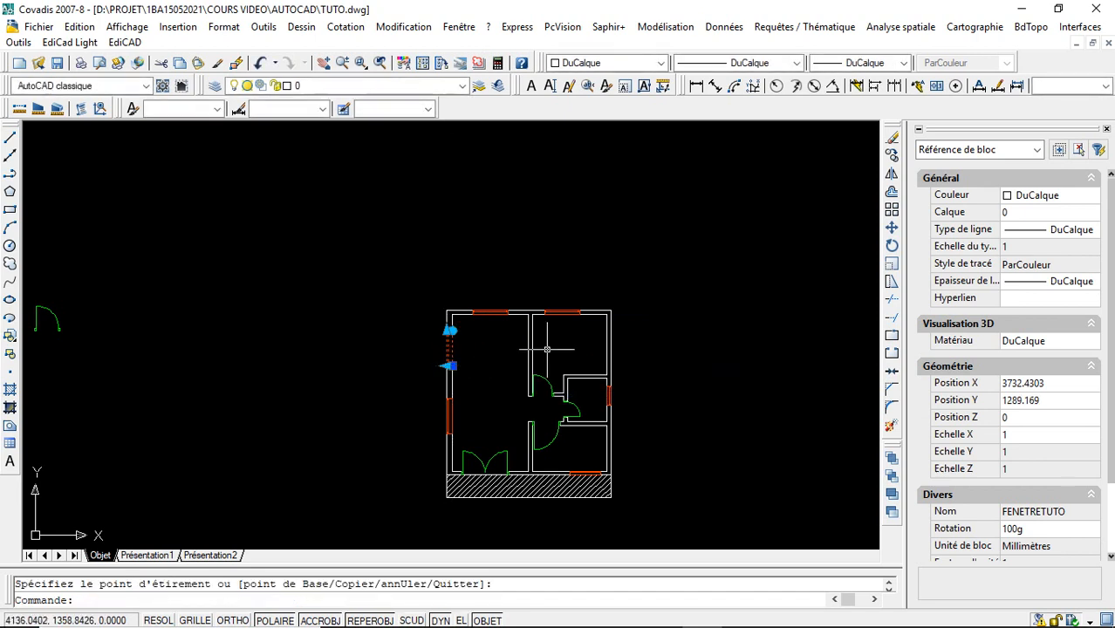
{"action": "key", "text": "Escape"}
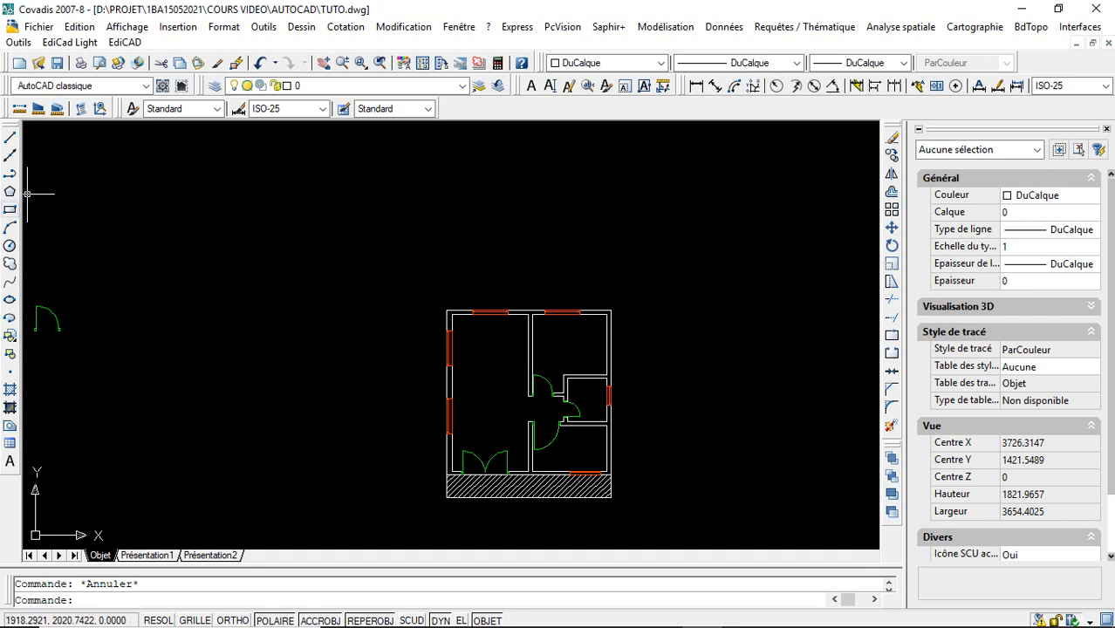
- Zoom in on the whole floor plan to examine the placed doors and windows
{"action": "left_click", "coordinate": [364, 67]}
{"action": "left_click", "coordinate": [402, 283]}
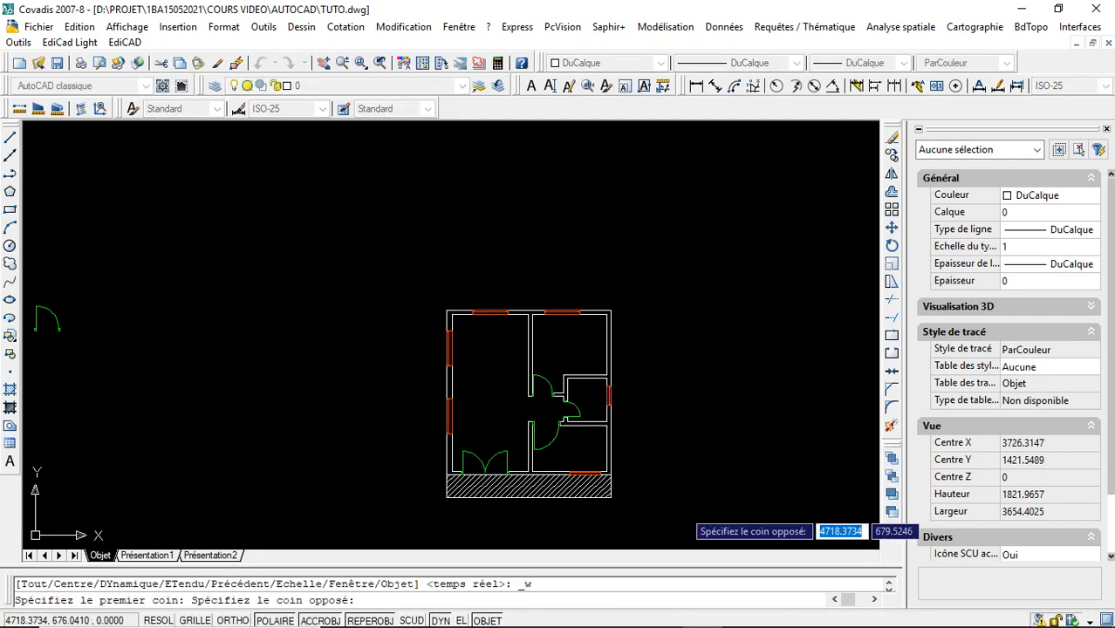
{"action": "left_click", "coordinate": [681, 515]}
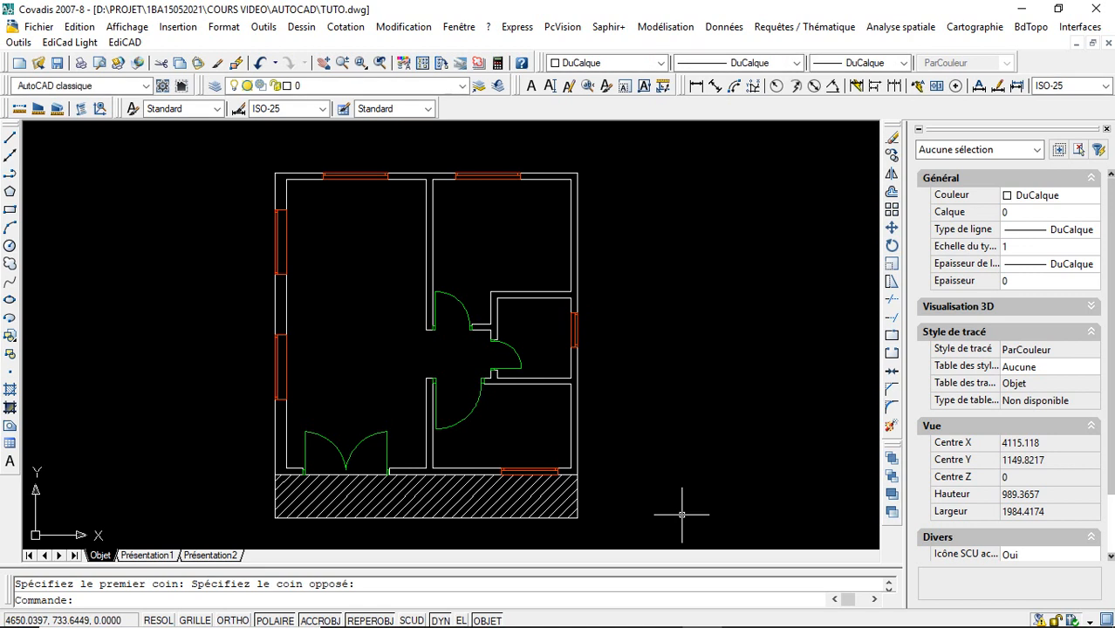